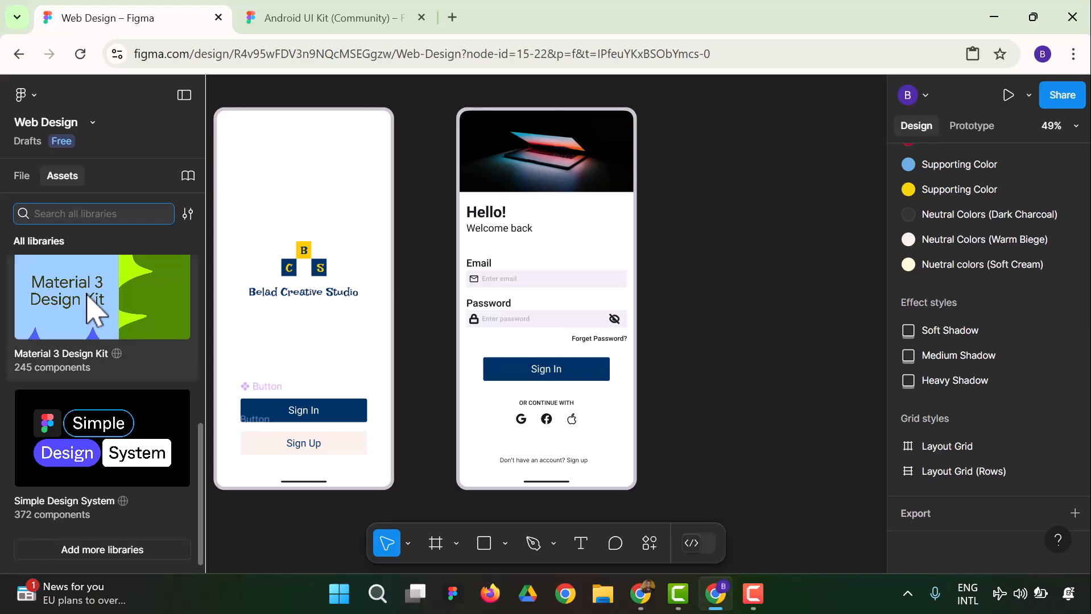
Insert a Device frame instance from the Material 3 Design Kit utilities and place it beside the sign-in screen
{"action": "scroll", "coordinate": [87, 296], "scroll_direction": "up", "scroll_amount": 3}
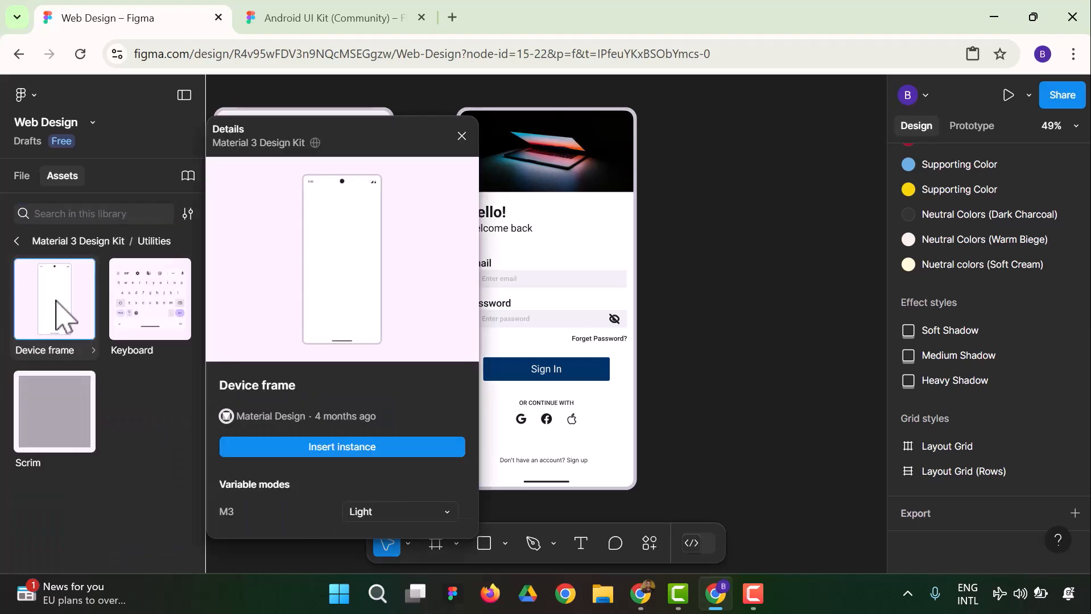
{"action": "left_click", "coordinate": [364, 448]}
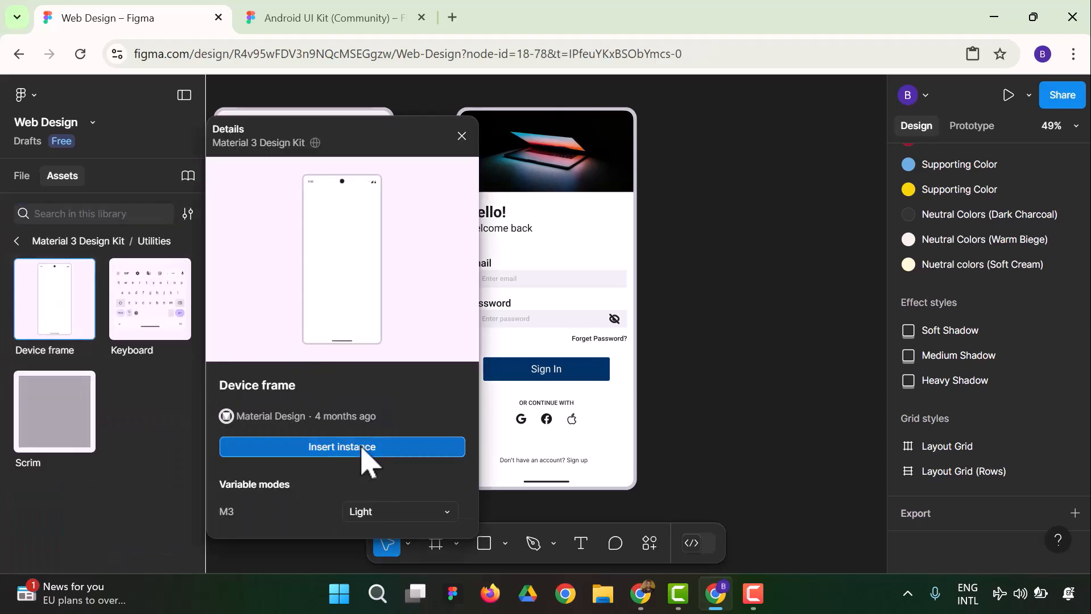
{"action": "left_click_drag", "start_coordinate": [538, 338], "coordinate": [744, 314]}
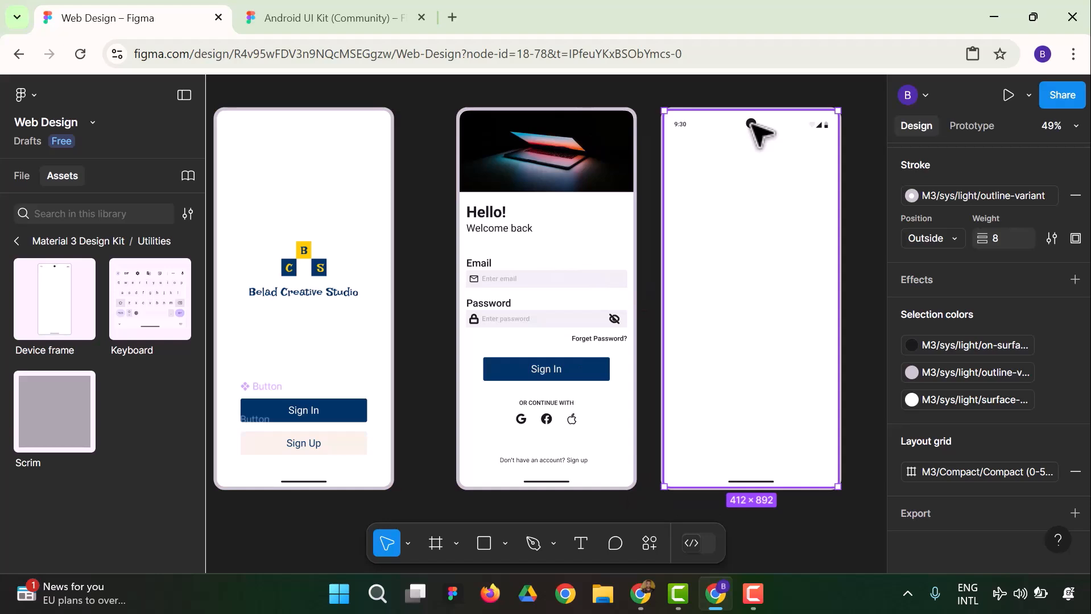
{"action": "left_click", "coordinate": [644, 110]}
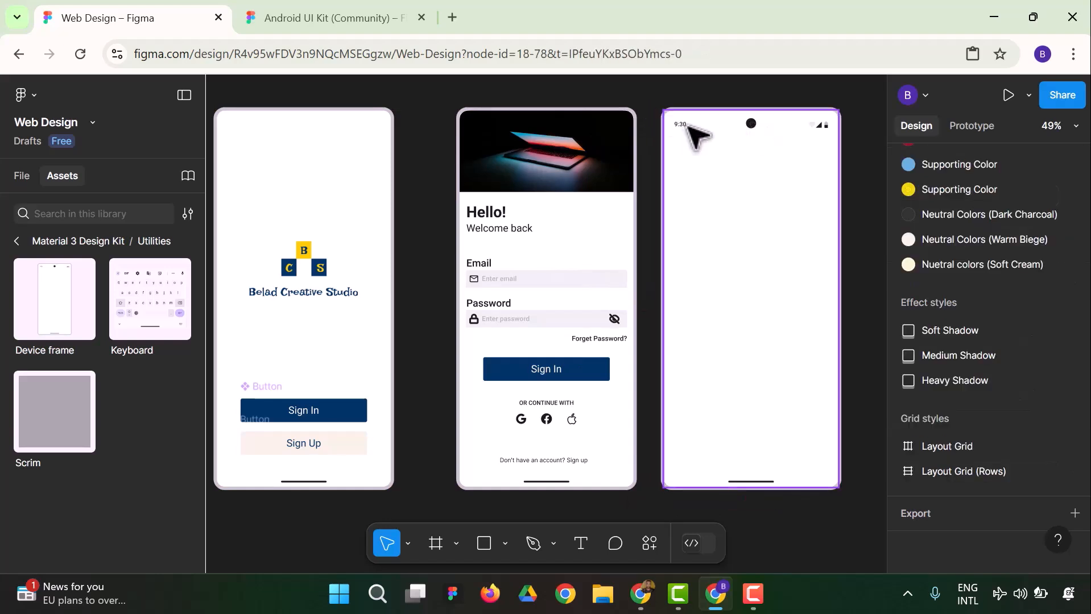
Remove the camera cutout from the status bar of the new device frame
{"action": "double_click", "coordinate": [685, 123]}
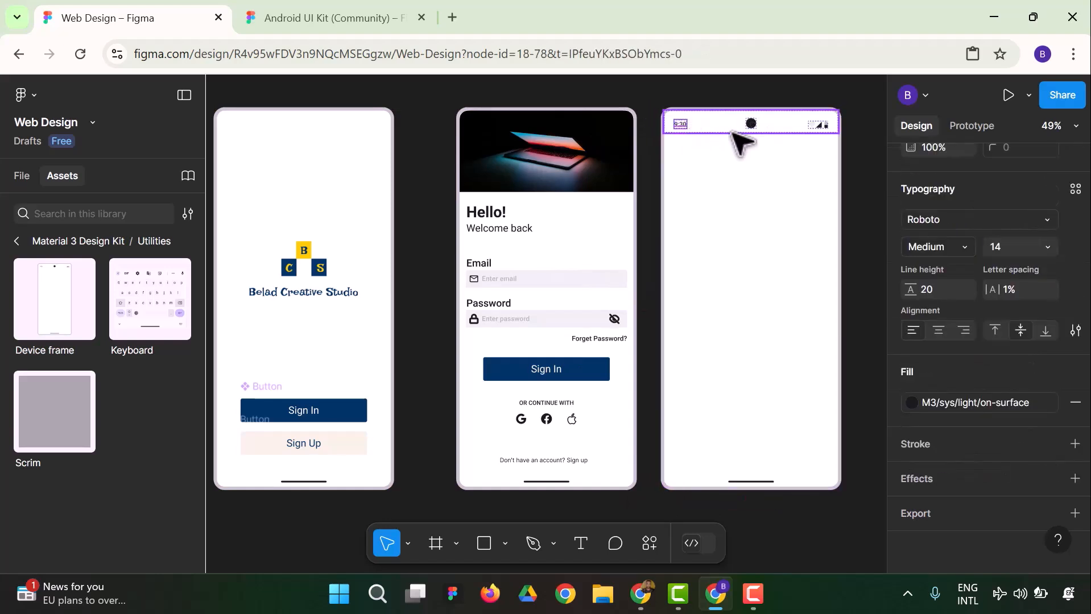
{"action": "left_click", "coordinate": [751, 124]}
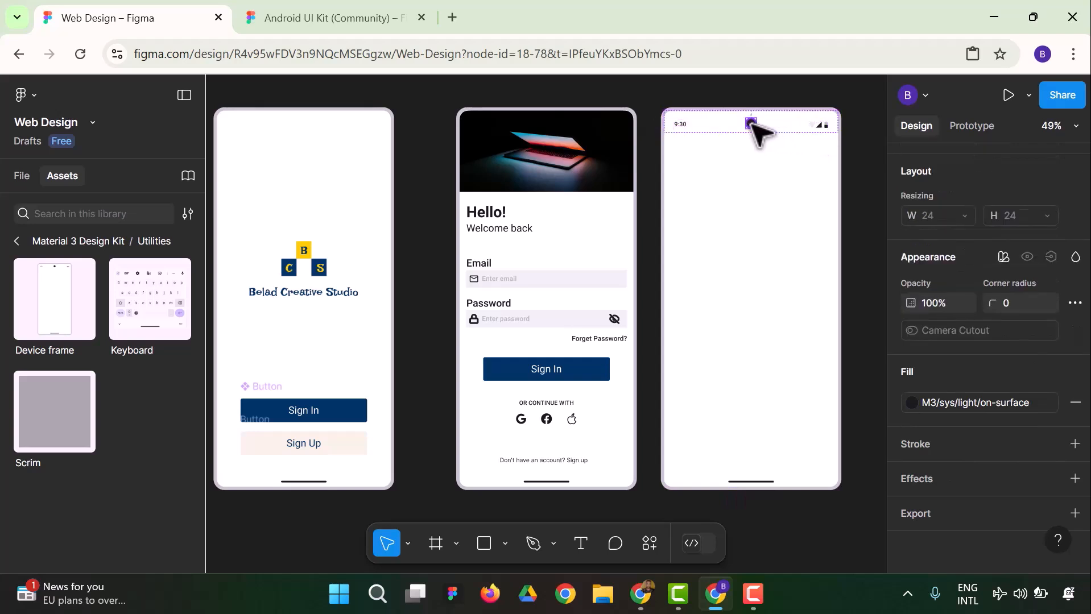
{"action": "key", "text": "Escape"}
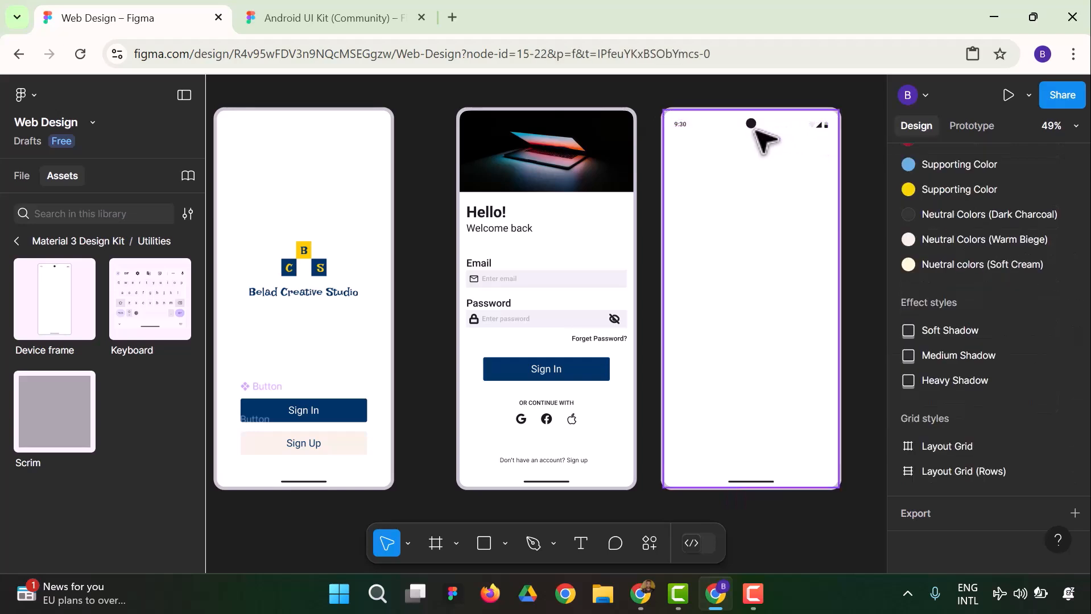
{"action": "left_click", "coordinate": [751, 124]}
{"action": "left_click", "coordinate": [750, 122]}
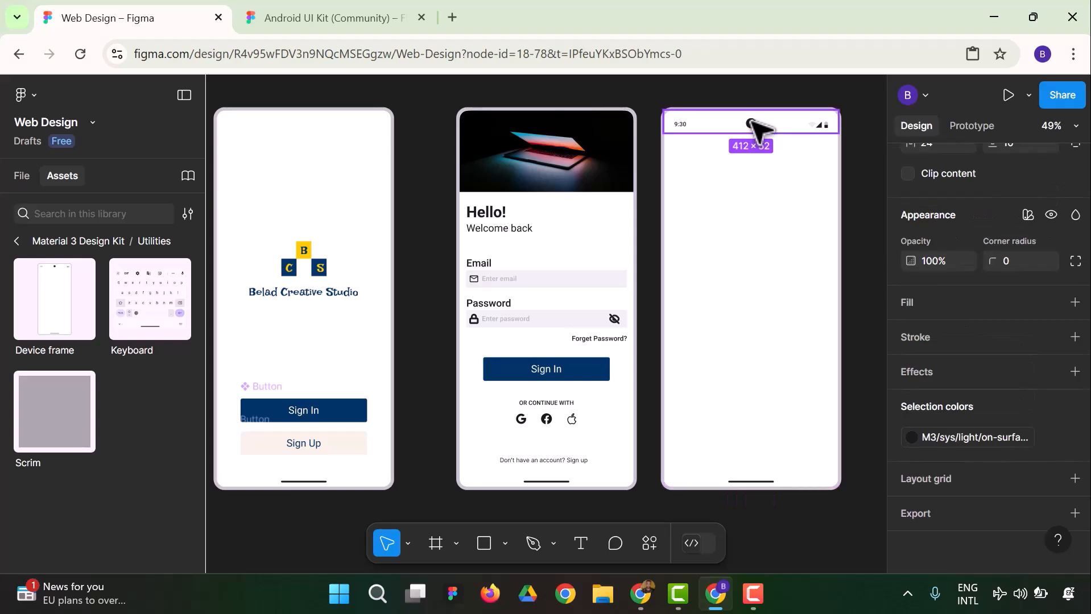
{"action": "left_click", "coordinate": [750, 122]}
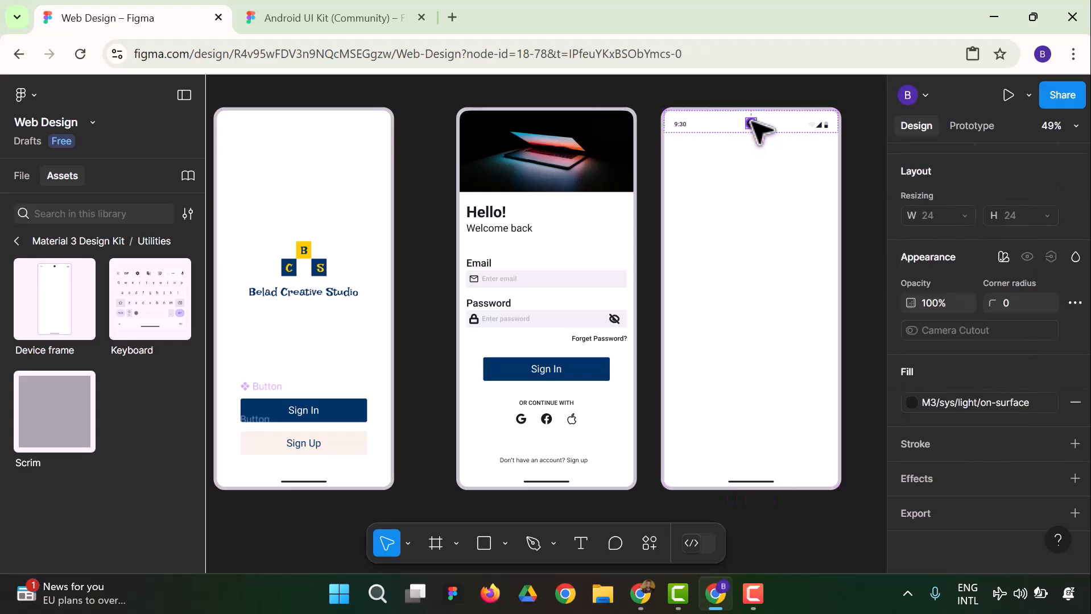
{"action": "key", "text": "Delete"}
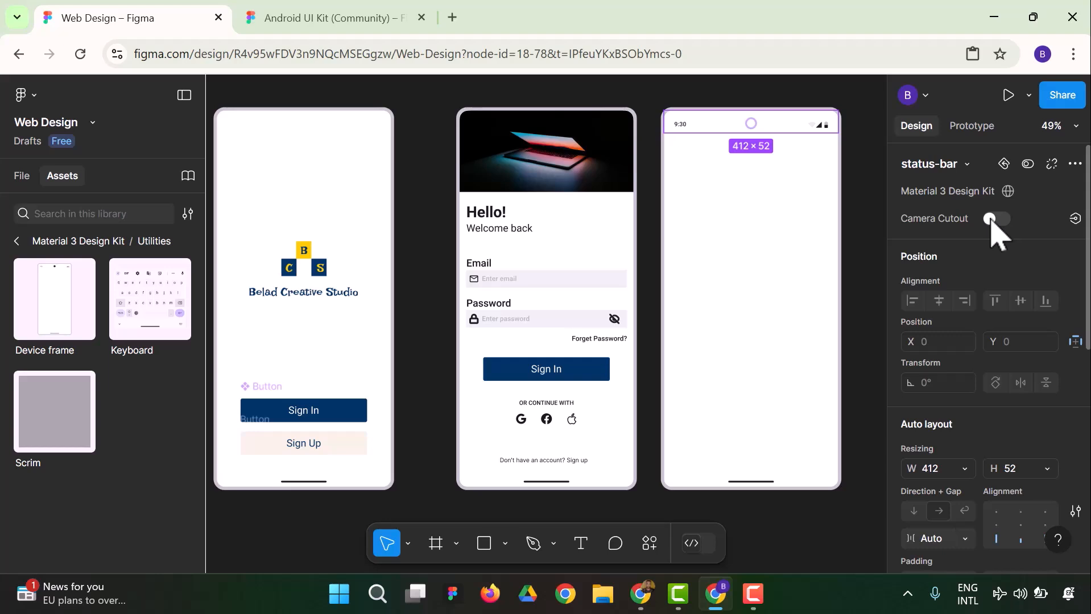
{"action": "scroll", "coordinate": [998, 273], "scroll_direction": "down", "scroll_amount": 8}
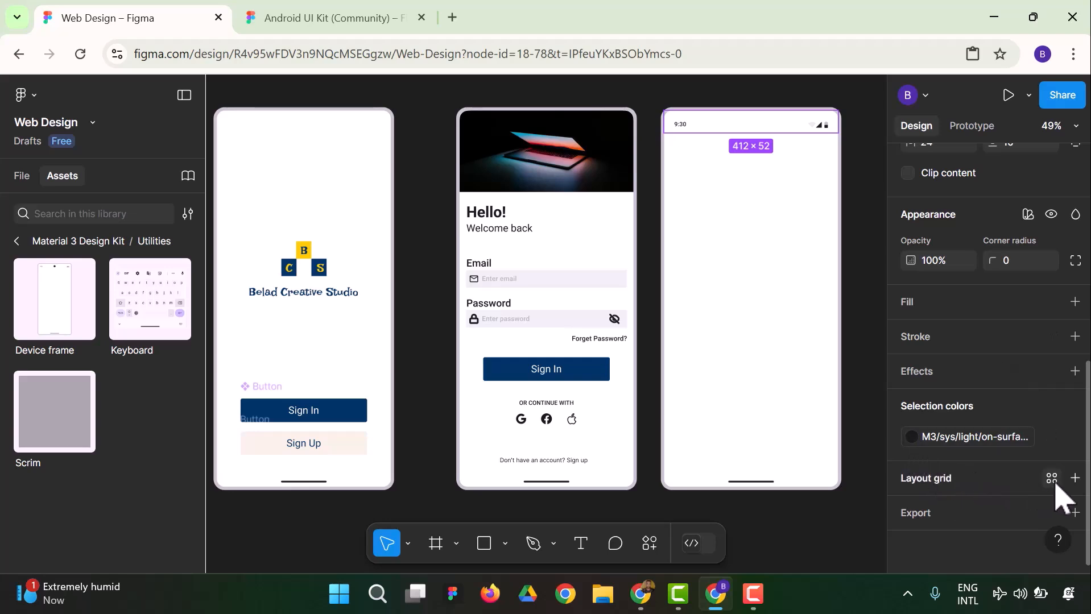
{"action": "left_click", "coordinate": [1053, 480]}
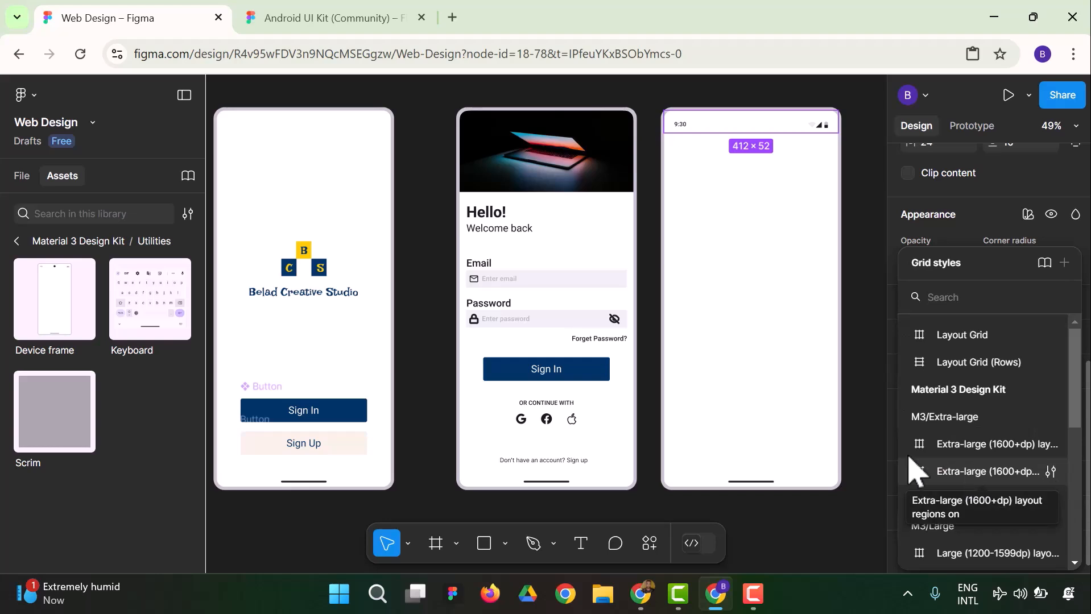
{"action": "left_click", "coordinate": [880, 428]}
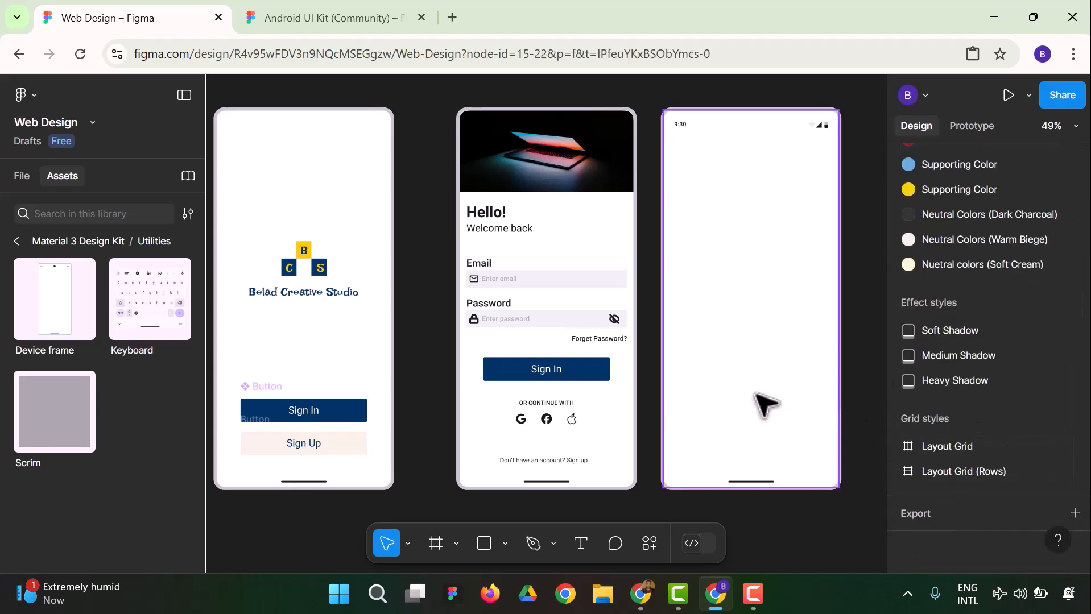
Rename the new device frame layer as Homepage
{"action": "left_click", "coordinate": [23, 181]}
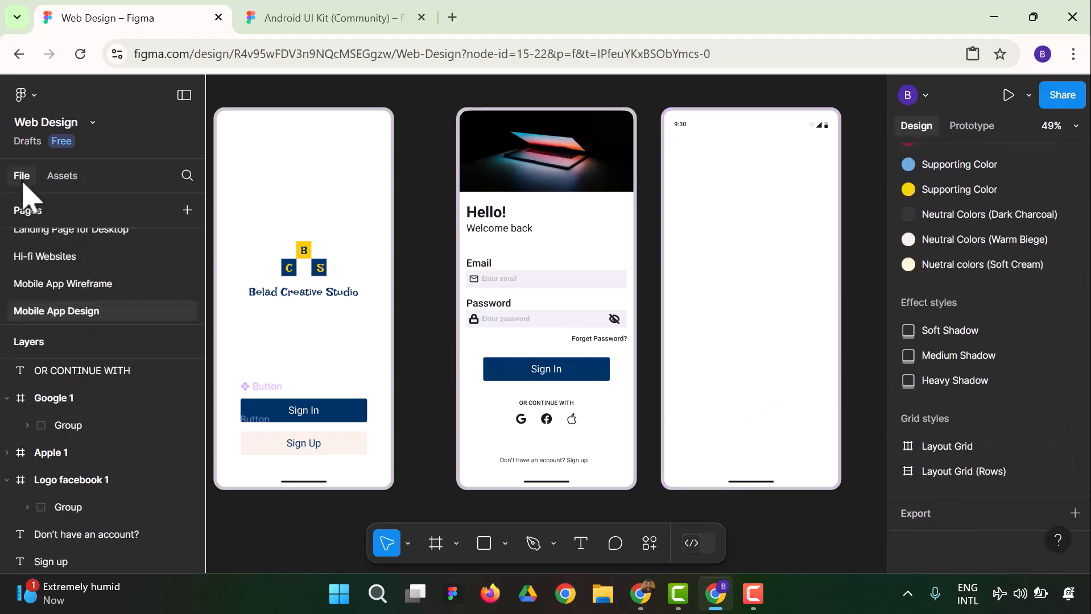
{"action": "left_click", "coordinate": [709, 116]}
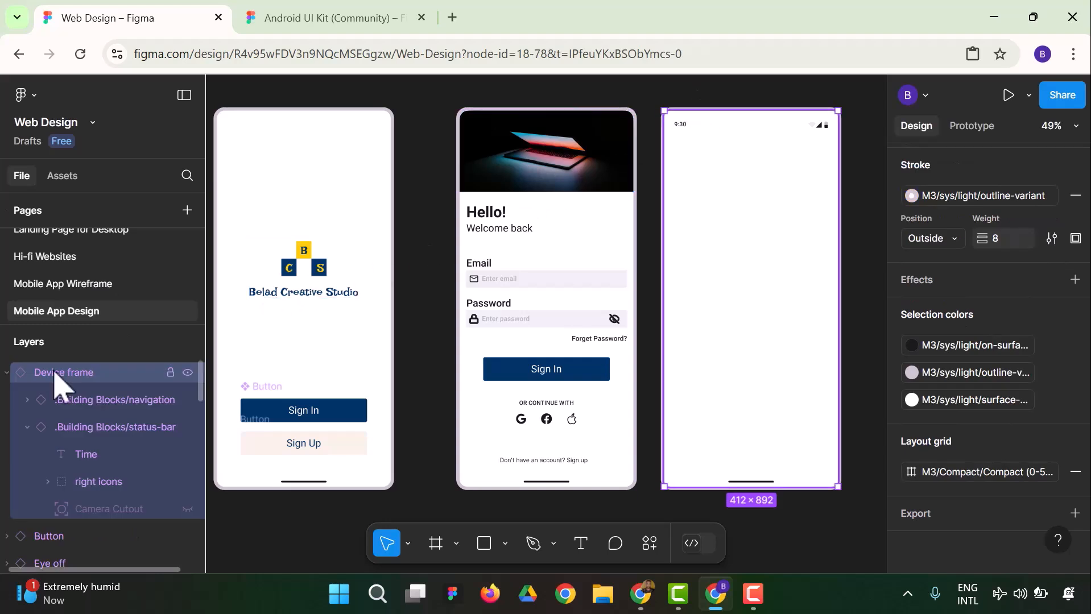
{"action": "left_click", "coordinate": [438, 327]}
{"action": "left_click", "coordinate": [80, 380]}
{"action": "right_click", "coordinate": [80, 381]}
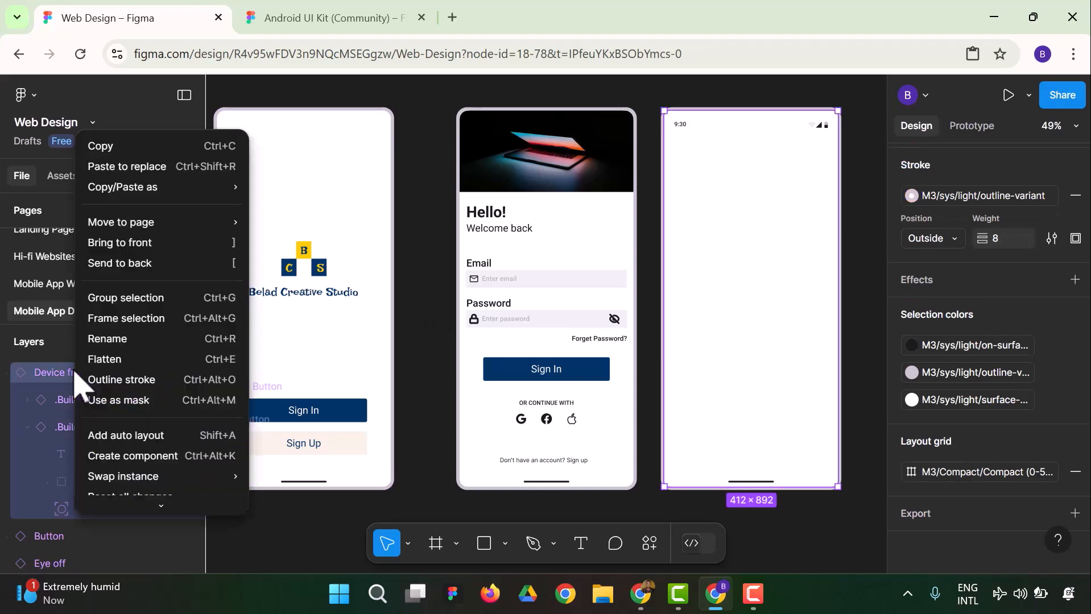
{"action": "left_click", "coordinate": [114, 341]}
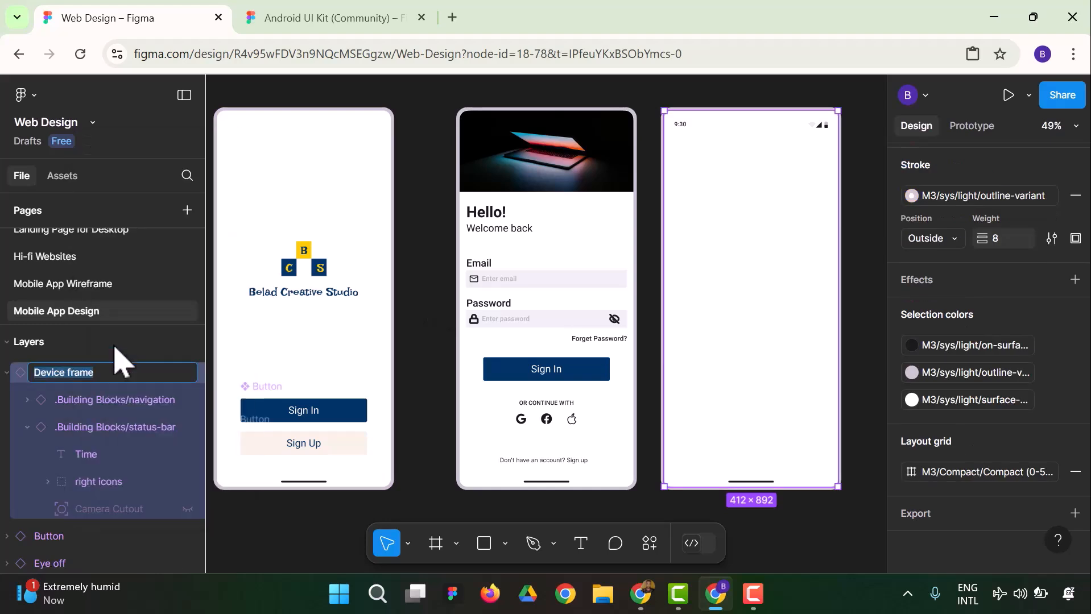
{"action": "type", "text": "H"}
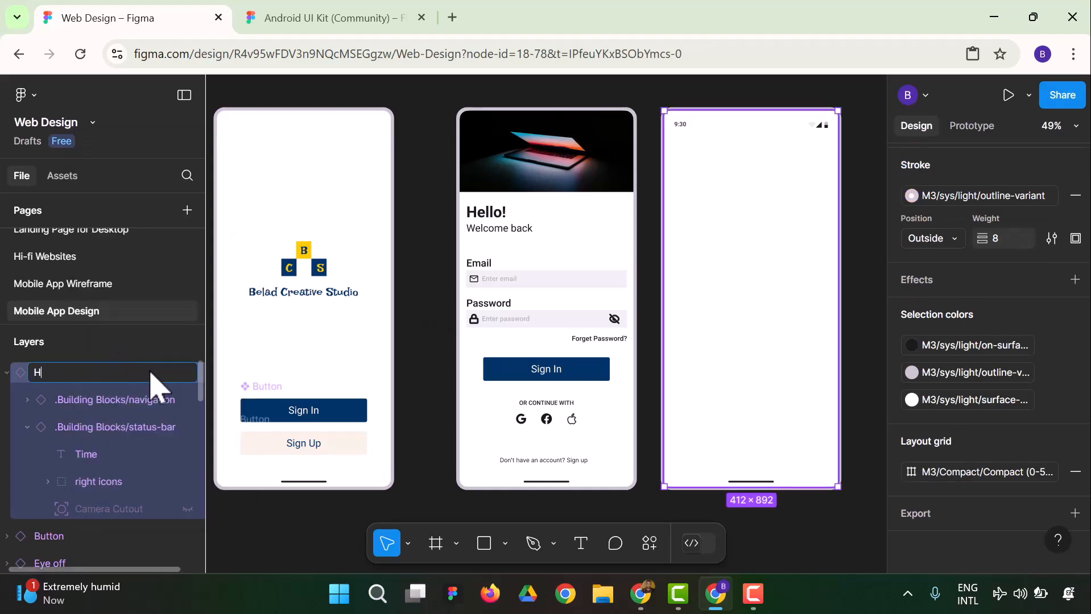
{"action": "type", "text": "omepag"}
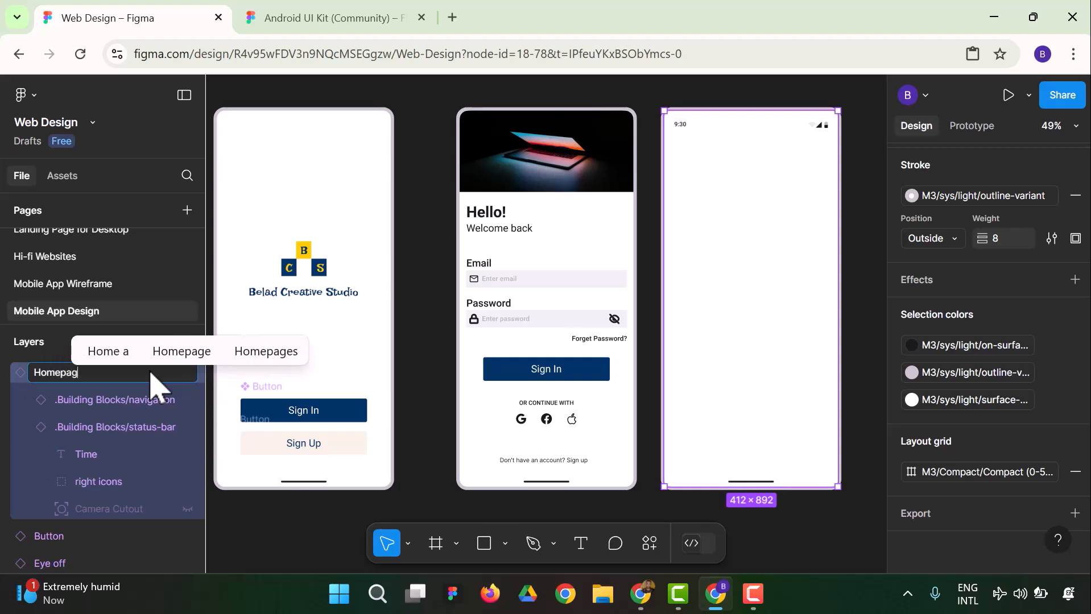
{"action": "type", "text": "e"}
{"action": "key", "text": "Return"}
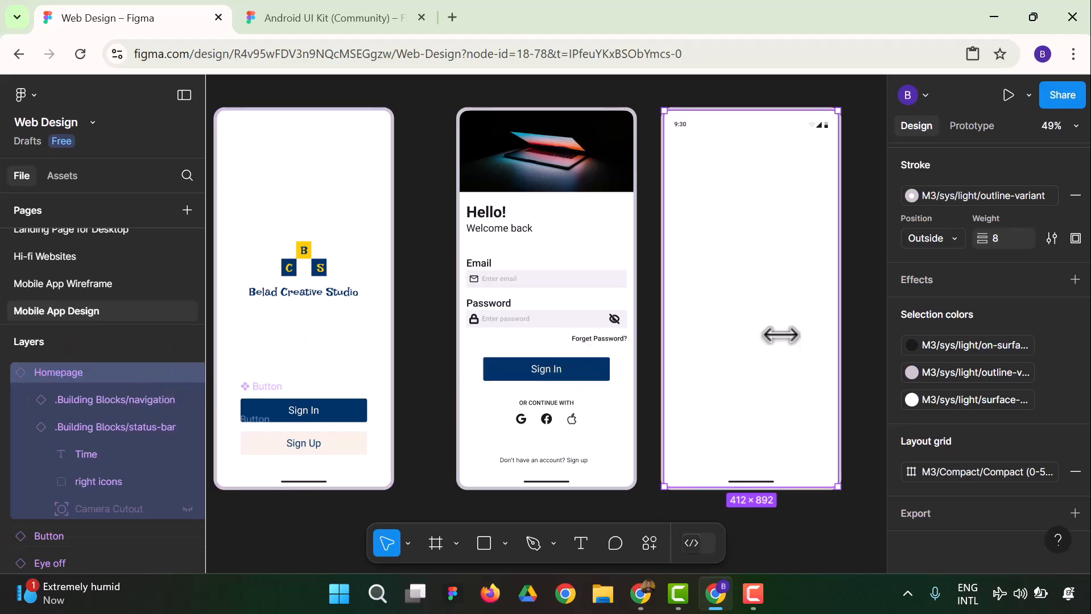
{"action": "left_click", "coordinate": [876, 348]}
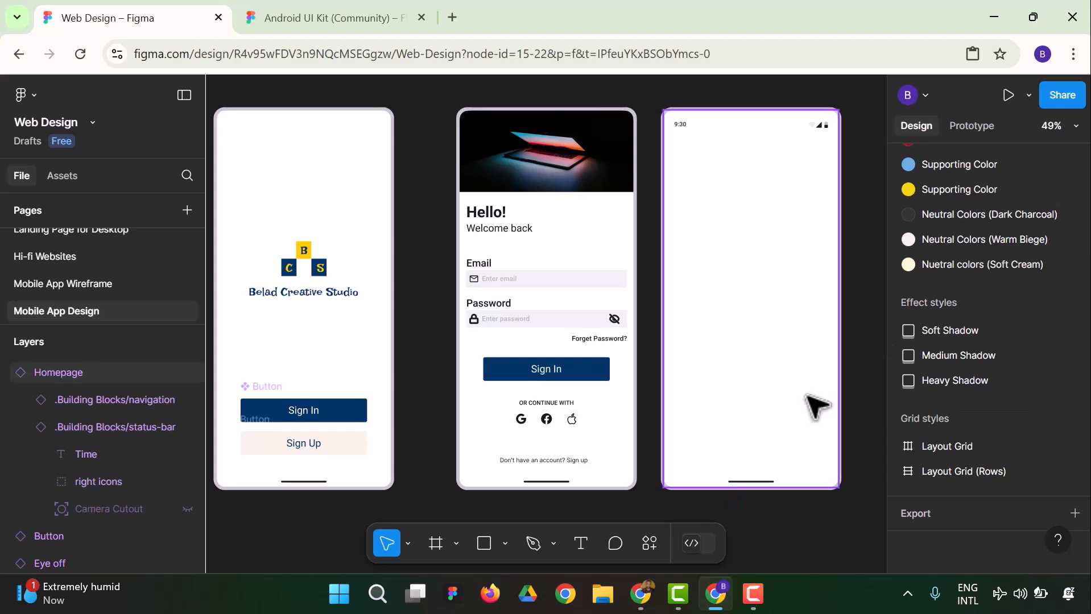
{"action": "left_click", "coordinate": [765, 489]}
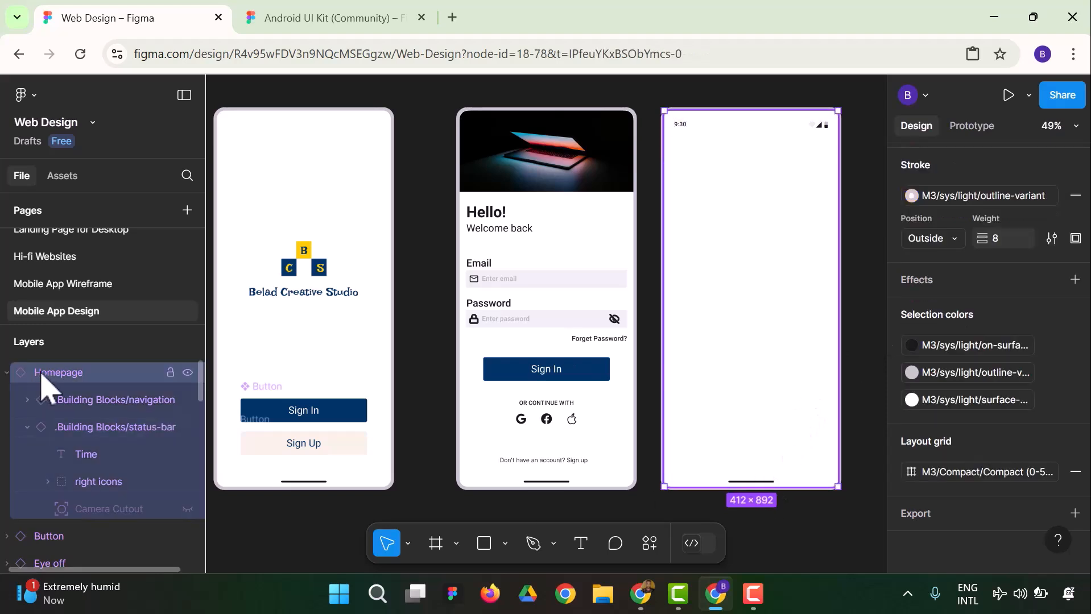
{"action": "mouse_move", "coordinate": [754, 498]}
{"action": "left_mouse_down"}
{"action": "mouse_move", "coordinate": [759, 528]}
{"action": "mouse_move", "coordinate": [758, 486]}
{"action": "left_mouse_up"}
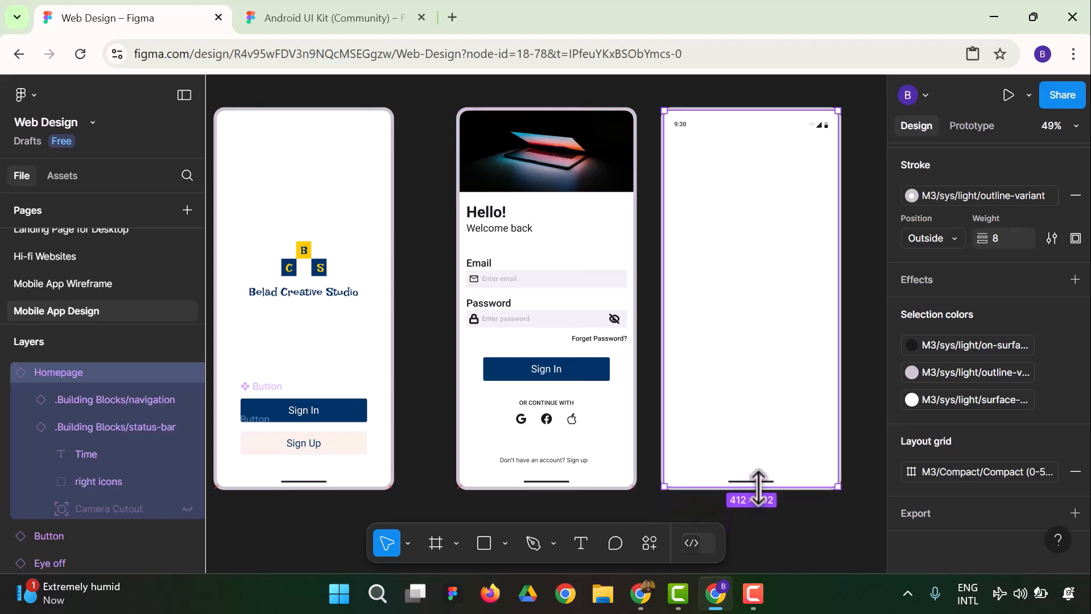
{"action": "left_click", "coordinate": [850, 384]}
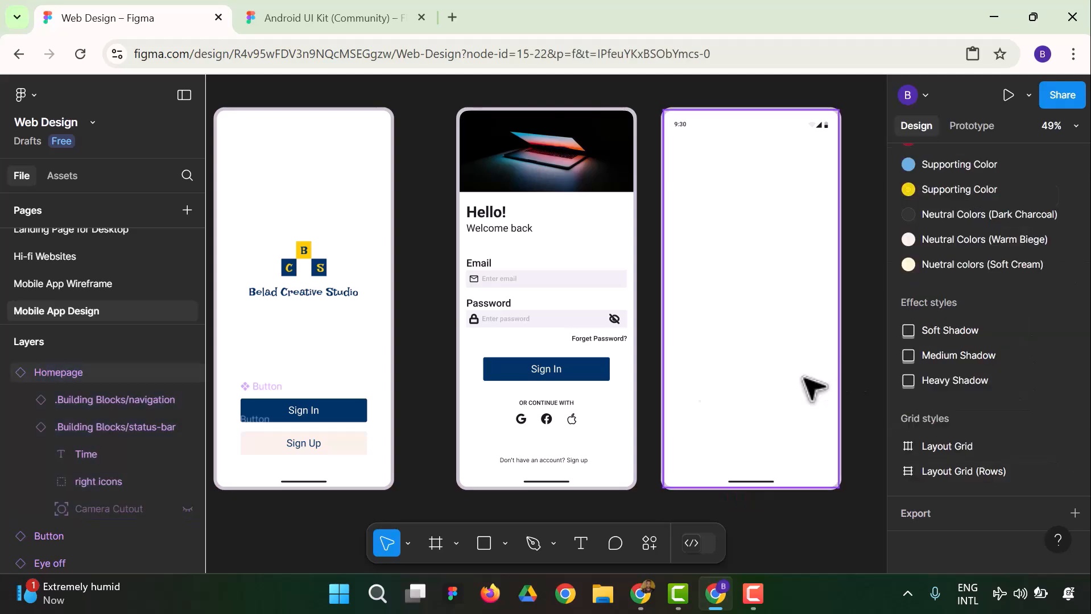
Copy the Home - Product Listing frame from the Android UI Kit (Community) file and return to the Web Design file
{"action": "left_click", "coordinate": [330, 18]}
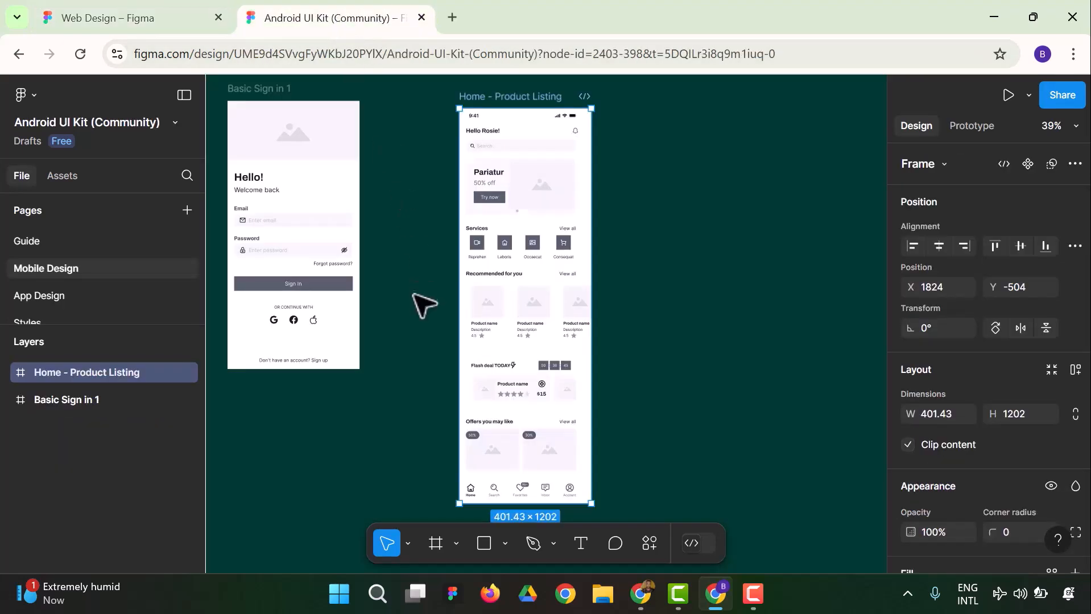
{"action": "right_click", "coordinate": [534, 103]}
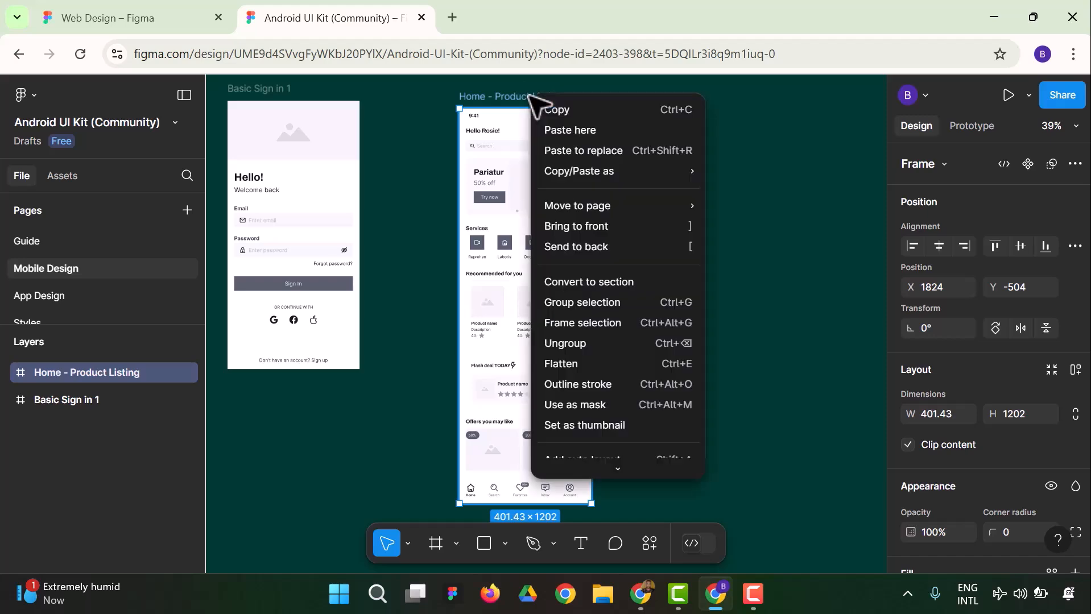
{"action": "left_click", "coordinate": [569, 113]}
{"action": "left_click", "coordinate": [110, 19]}
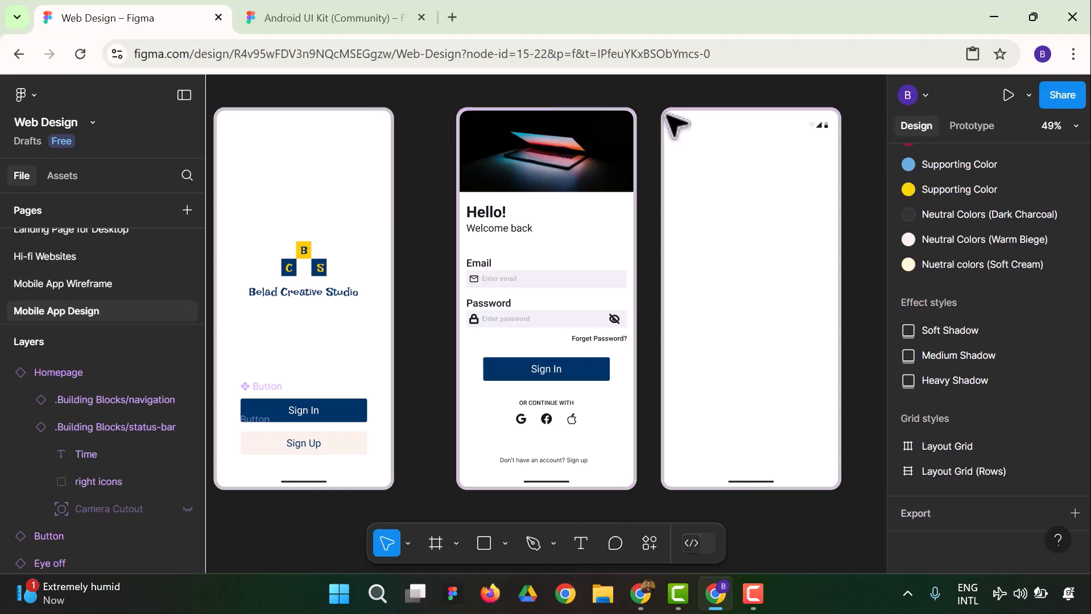
Move the Homepage frame slightly farther away from the sign-in screen
{"action": "left_click", "coordinate": [77, 372]}
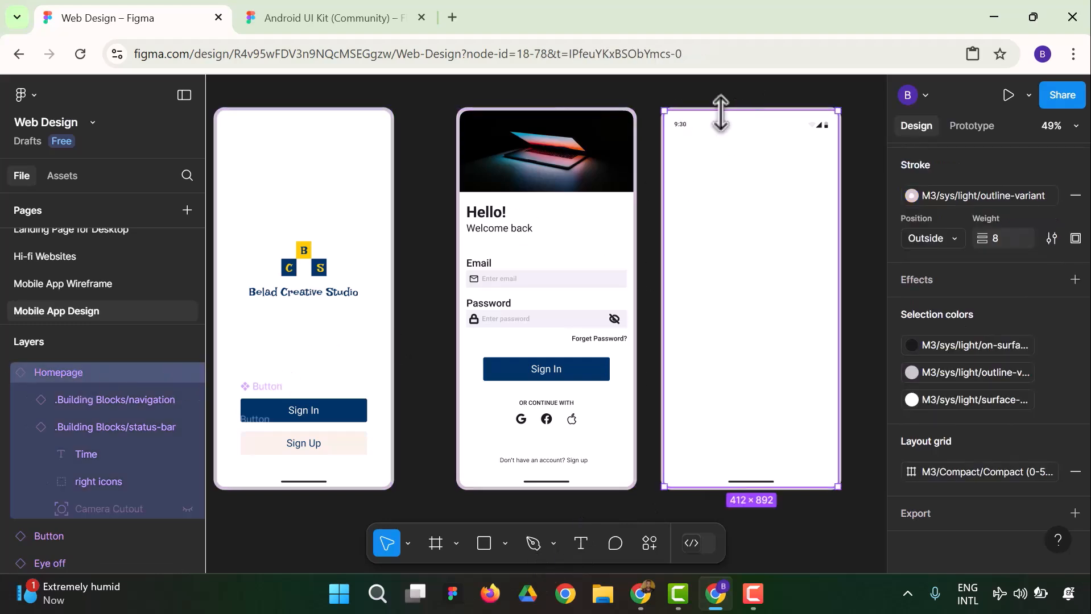
{"action": "left_click_drag", "start_coordinate": [743, 140], "coordinate": [760, 155]}
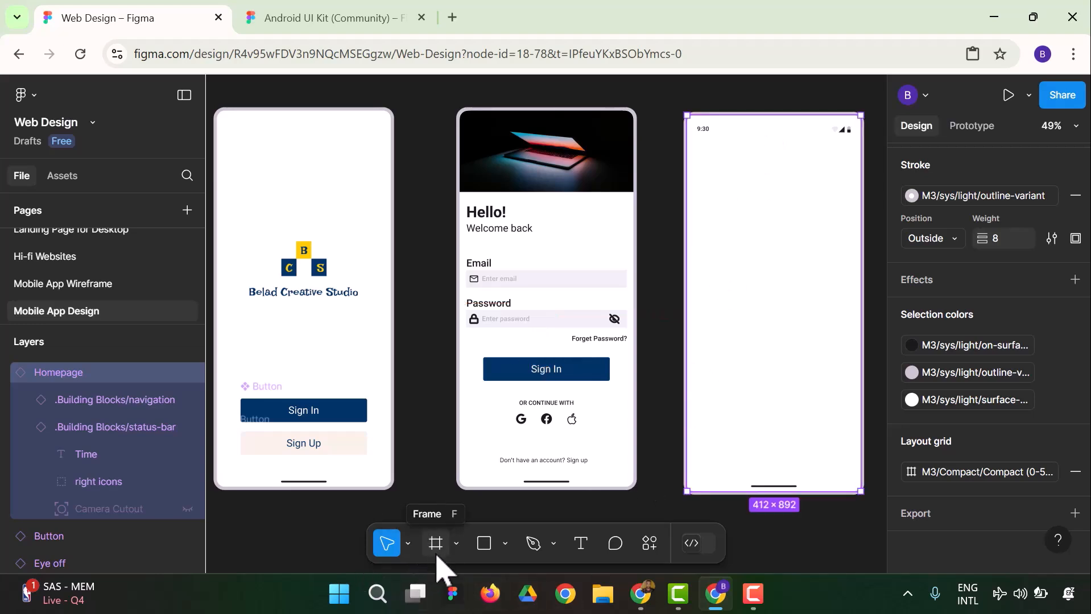
{"action": "key", "text": "Escape"}
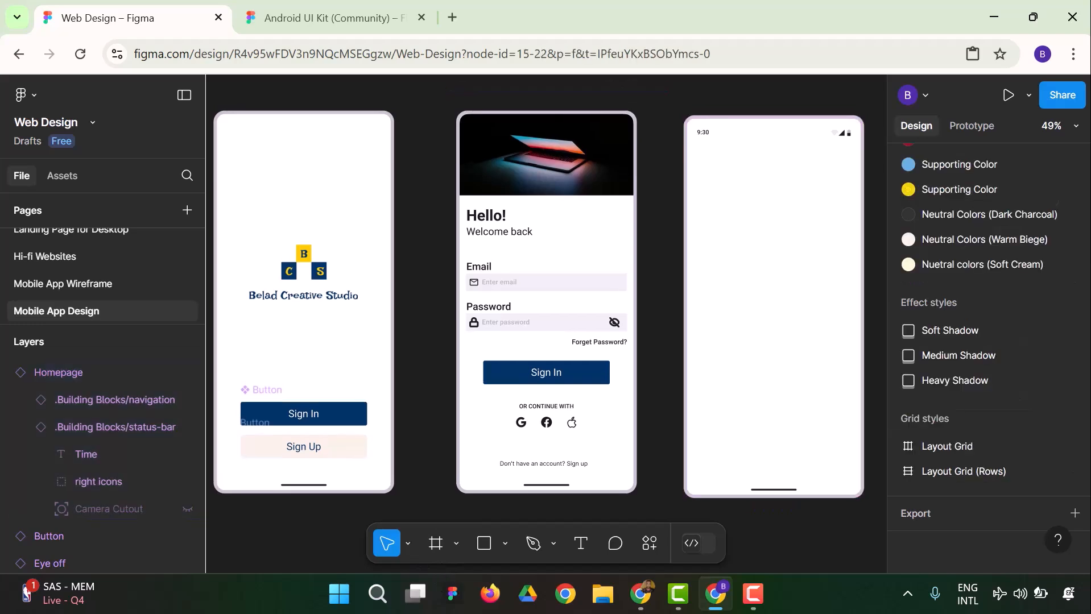
Paste the copied Home - Product Listing frame onto the empty canvas beside the Homepage frame
{"action": "left_click", "coordinate": [408, 544]}
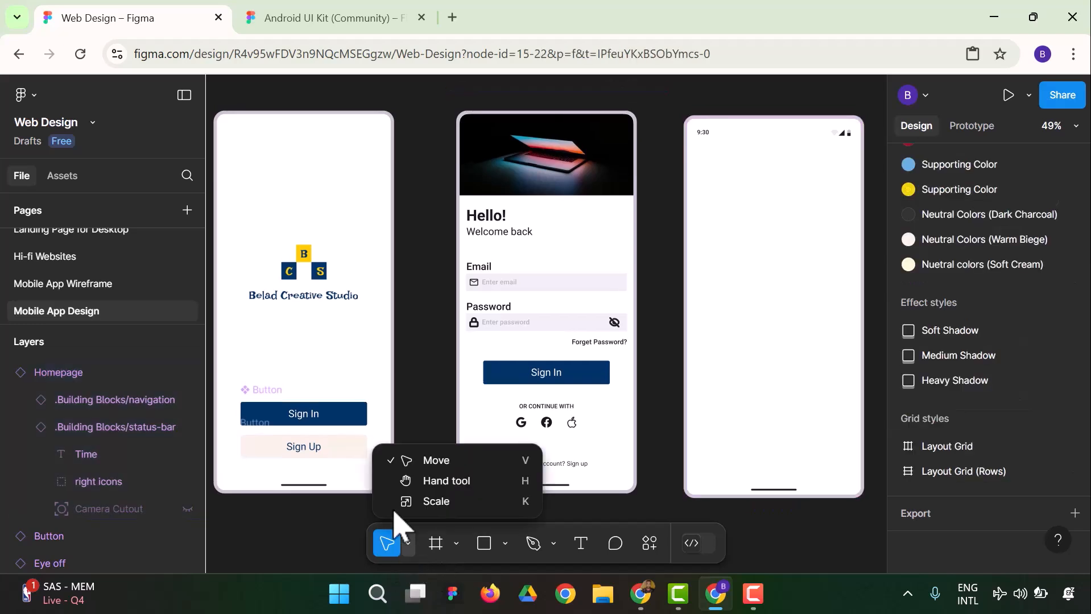
{"action": "left_click", "coordinate": [424, 480]}
{"action": "scroll", "coordinate": [419, 483], "scroll_direction": "right", "scroll_amount": 6}
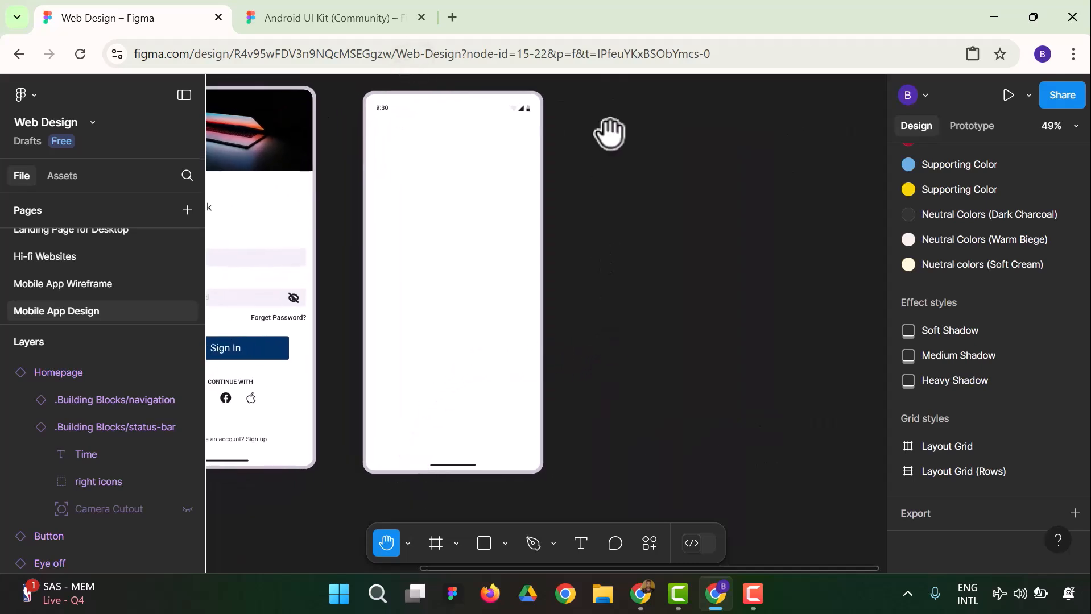
{"action": "left_click", "coordinate": [408, 544]}
{"action": "left_click", "coordinate": [433, 459]}
{"action": "right_click", "coordinate": [637, 125]}
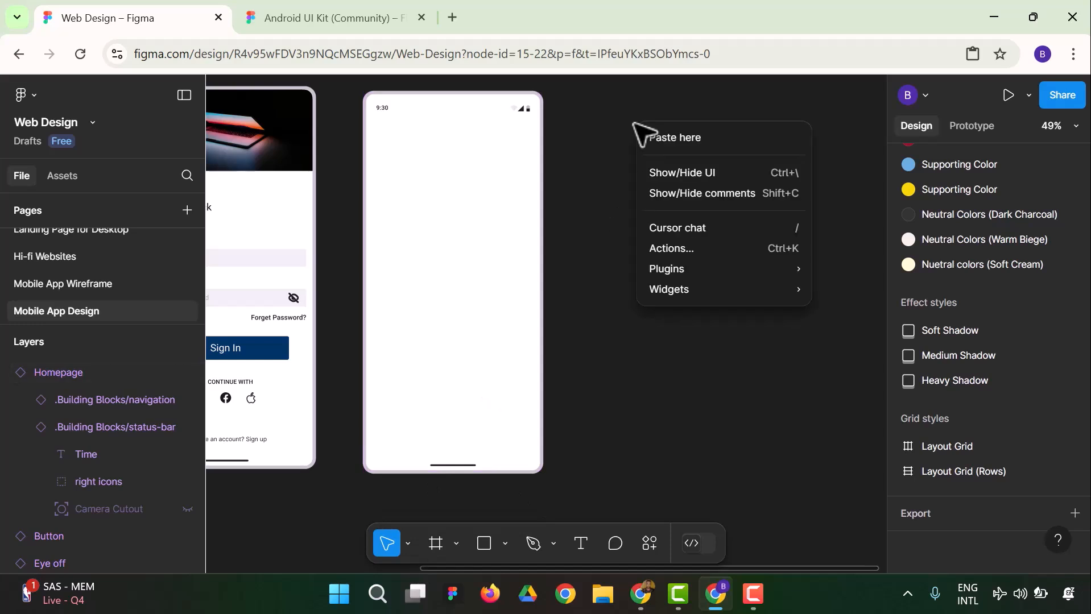
{"action": "left_click", "coordinate": [679, 140]}
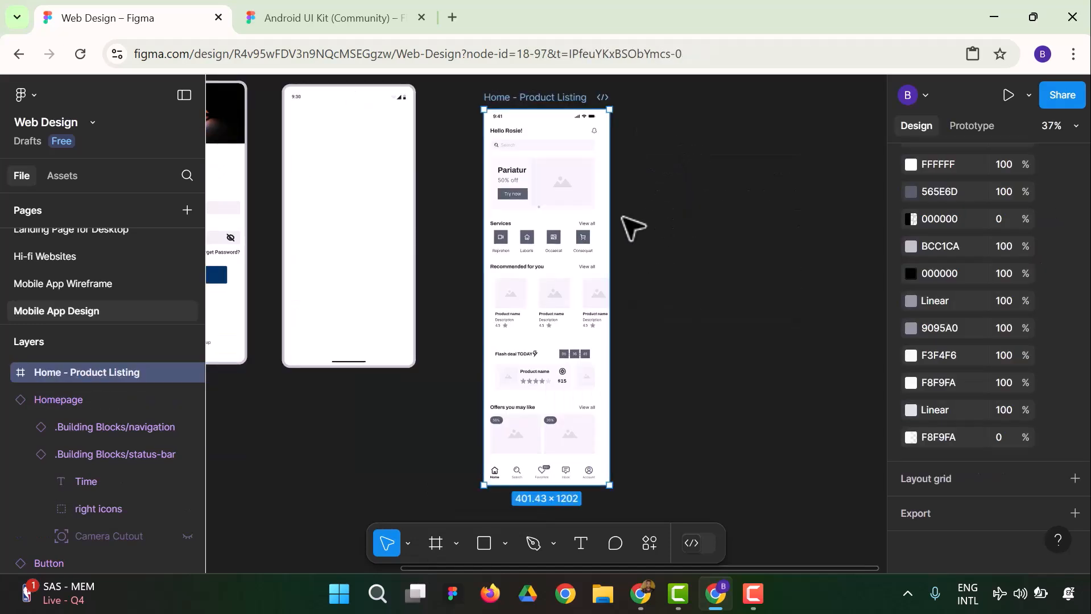
{"action": "scroll", "coordinate": [697, 317], "scroll_direction": "up", "scroll_amount": 2}
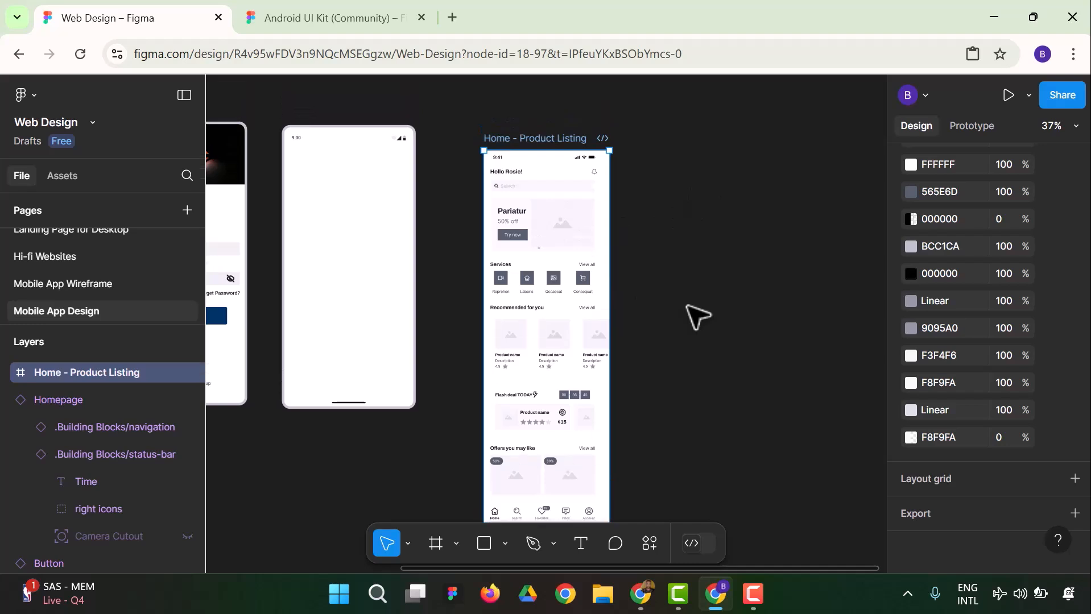
Open the App bars category of the Material 3 Design Kit in the asset library
{"action": "scroll", "coordinate": [697, 317], "scroll_direction": "up", "scroll_amount": 1}
{"action": "left_click", "coordinate": [699, 346]}
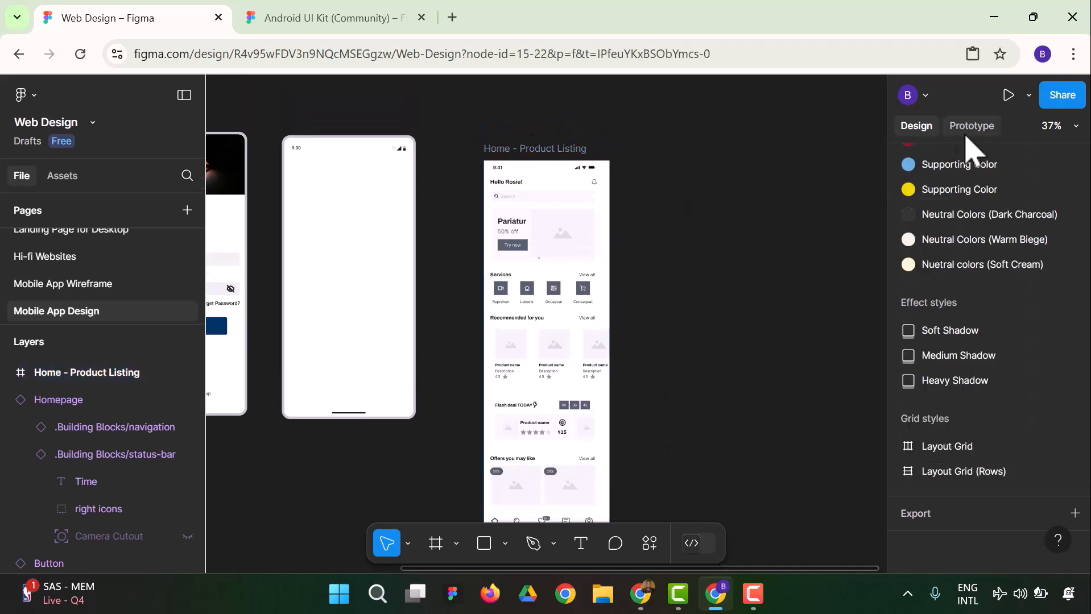
{"action": "left_click", "coordinate": [1056, 126]}
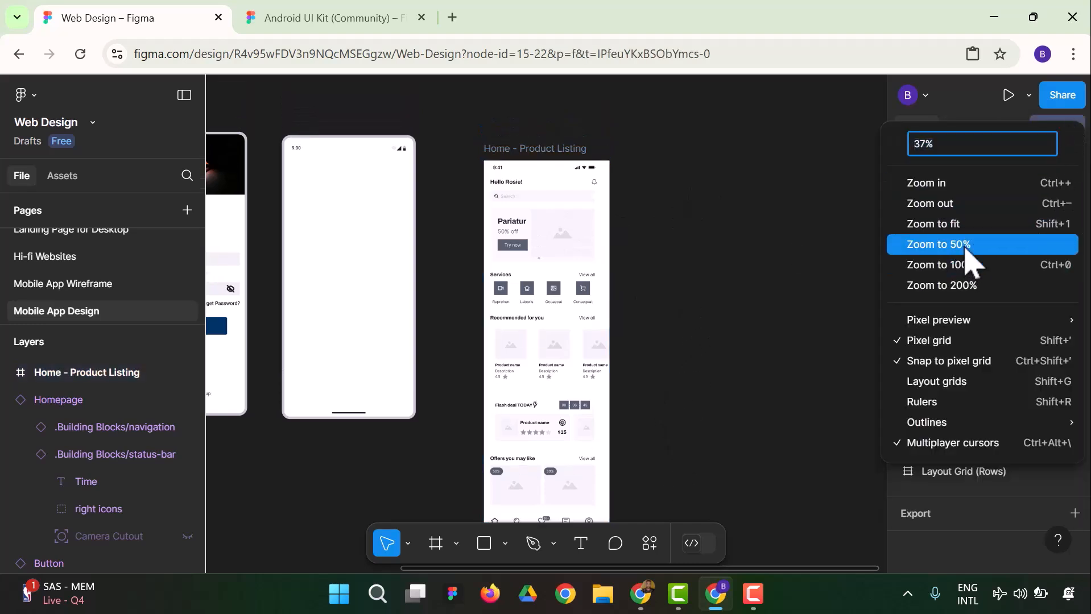
{"action": "left_click", "coordinate": [967, 244]}
{"action": "scroll", "coordinate": [663, 438], "scroll_direction": "up", "scroll_amount": 3}
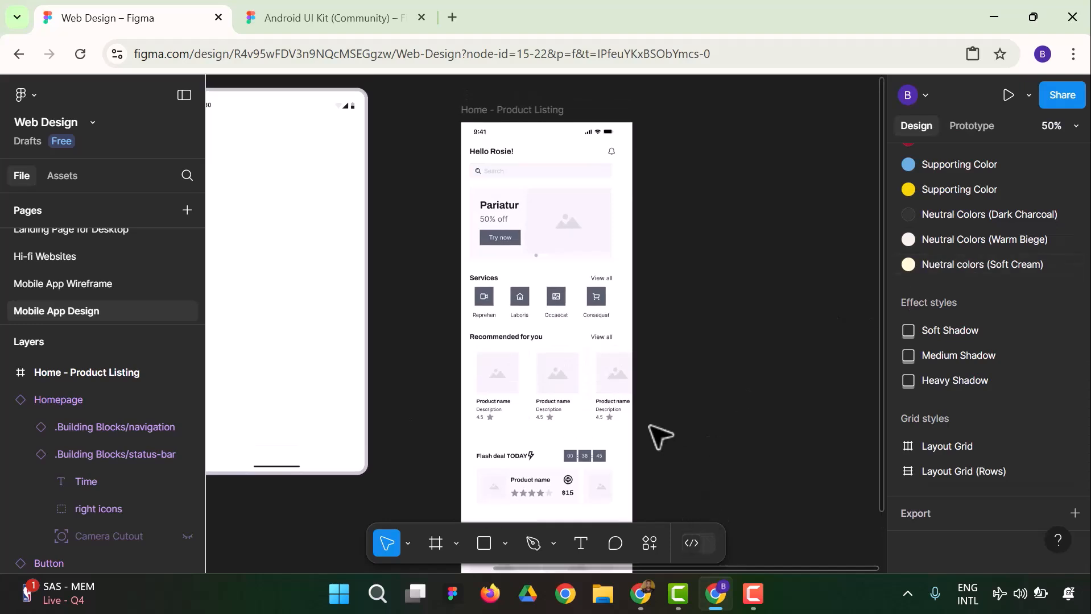
{"action": "left_click_drag", "start_coordinate": [522, 566], "coordinate": [454, 572]}
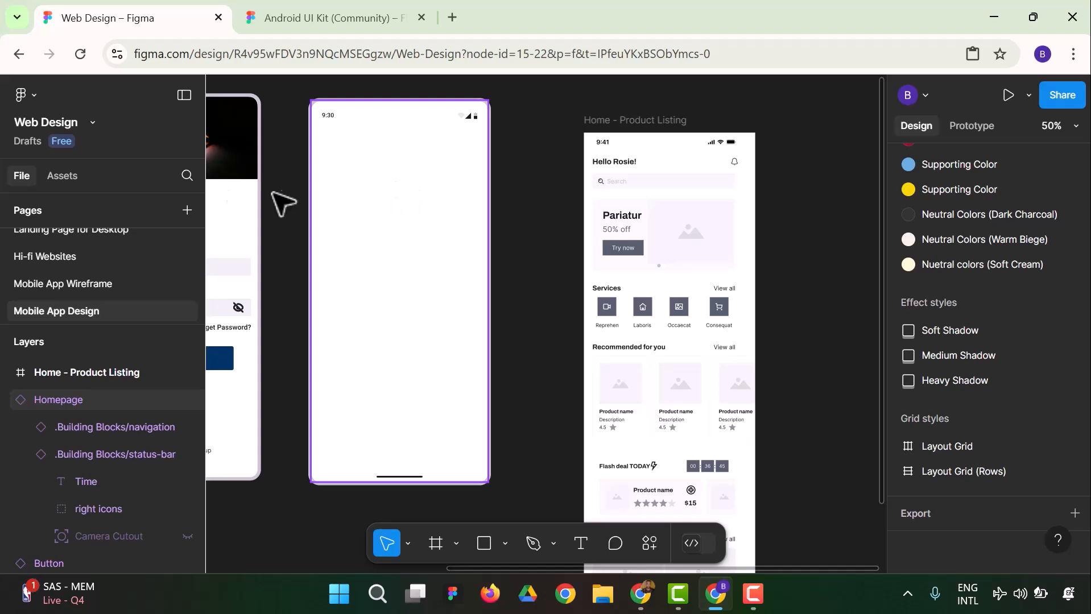
{"action": "left_click", "coordinate": [62, 177]}
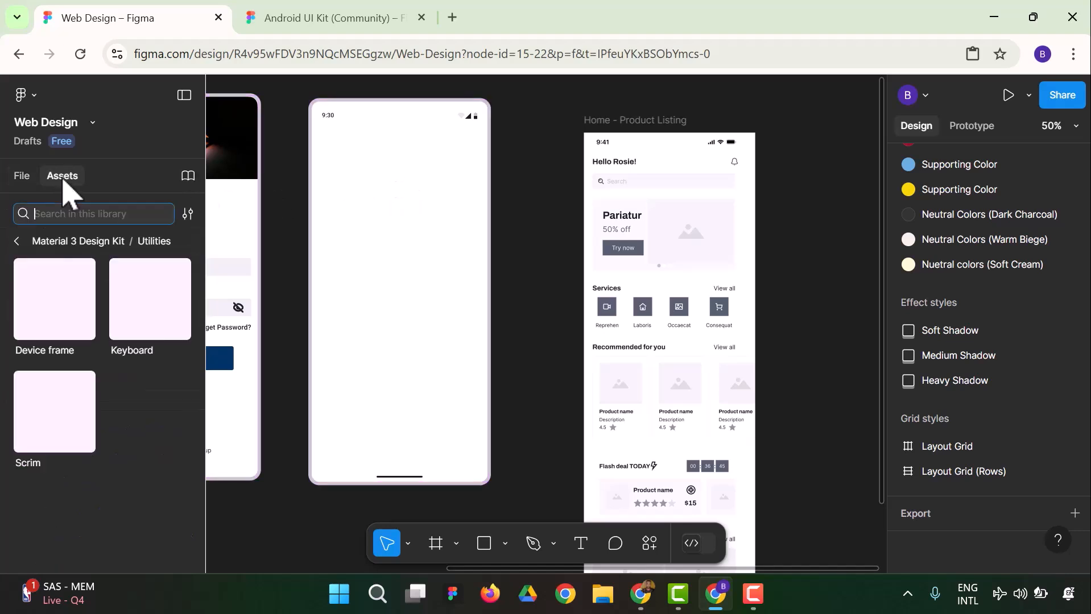
{"action": "left_click", "coordinate": [15, 241]}
{"action": "scroll", "coordinate": [103, 336], "scroll_direction": "up", "scroll_amount": 4}
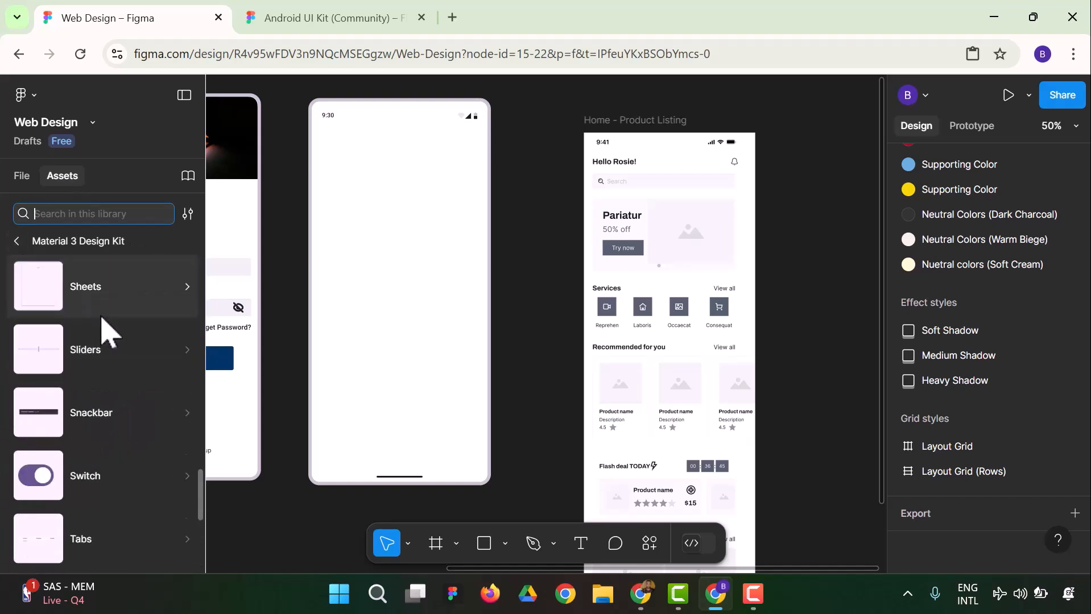
{"action": "scroll", "coordinate": [108, 405], "scroll_direction": "up", "scroll_amount": 20}
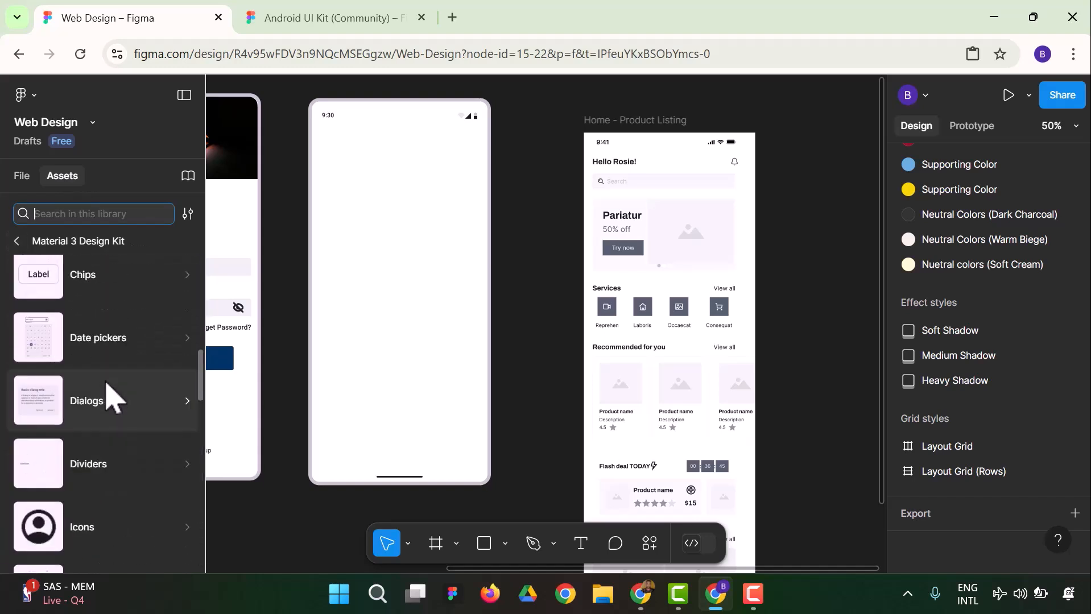
{"action": "scroll", "coordinate": [111, 395], "scroll_direction": "up", "scroll_amount": 2}
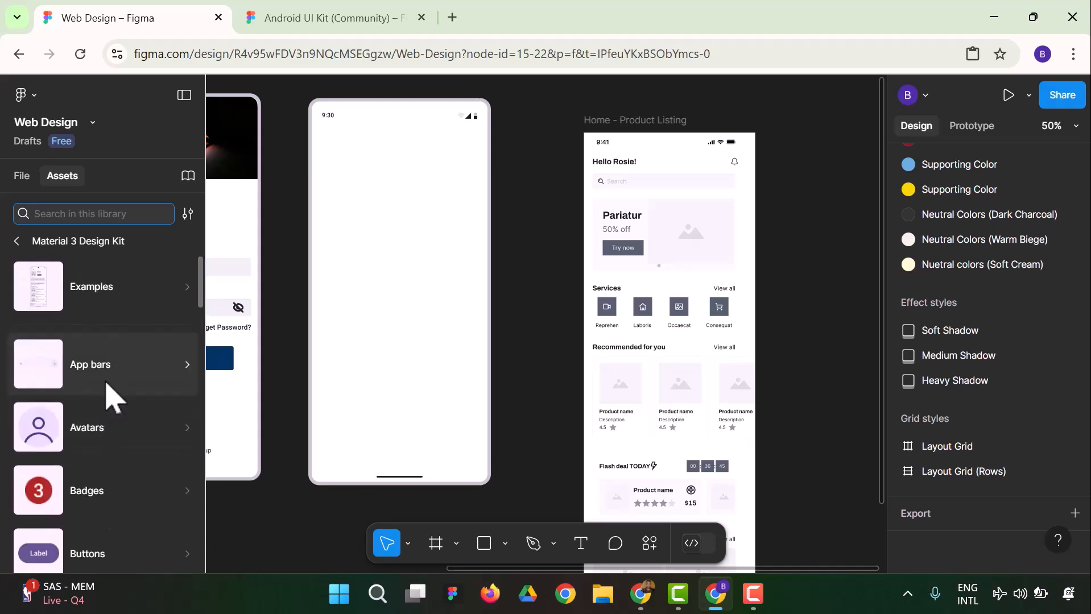
{"action": "left_click", "coordinate": [125, 357]}
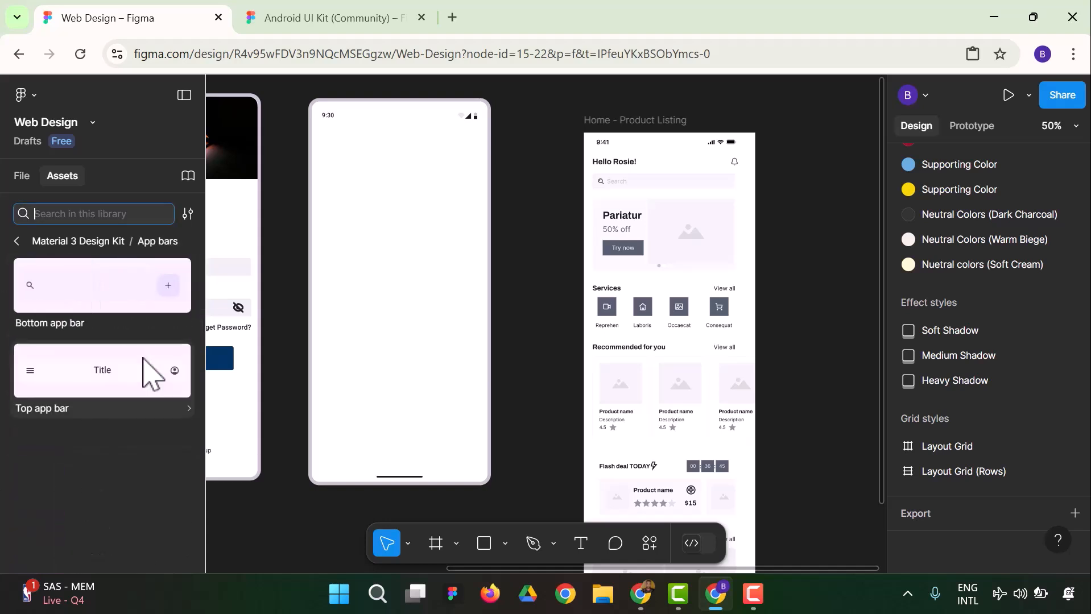
Try the Top app bar and Bottom app bar components at the top of the Homepage frame, deleting each one
{"action": "left_click", "coordinate": [54, 384]}
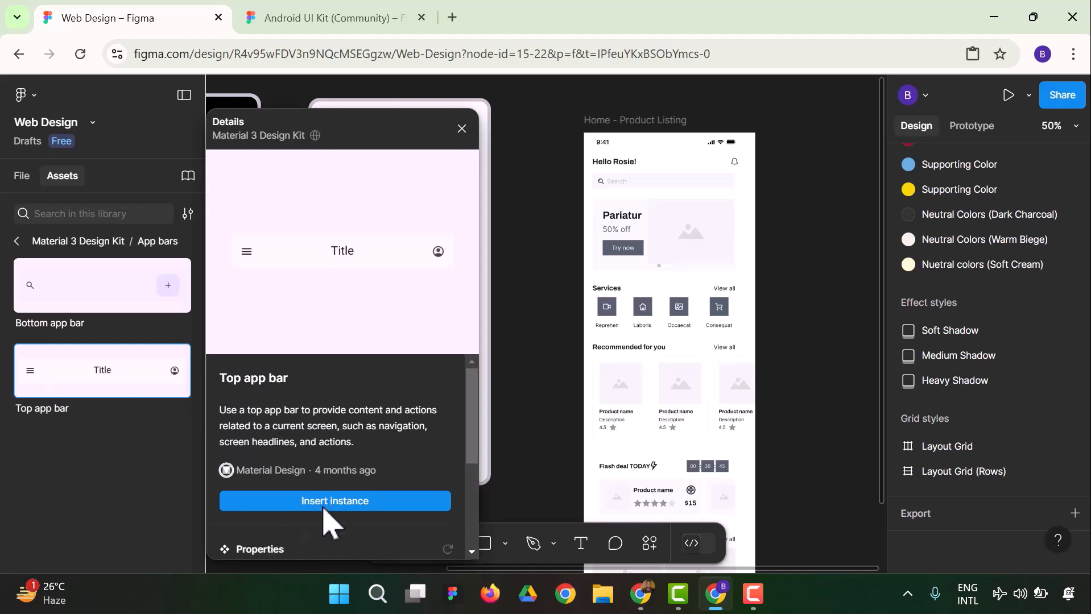
{"action": "left_click", "coordinate": [323, 503]}
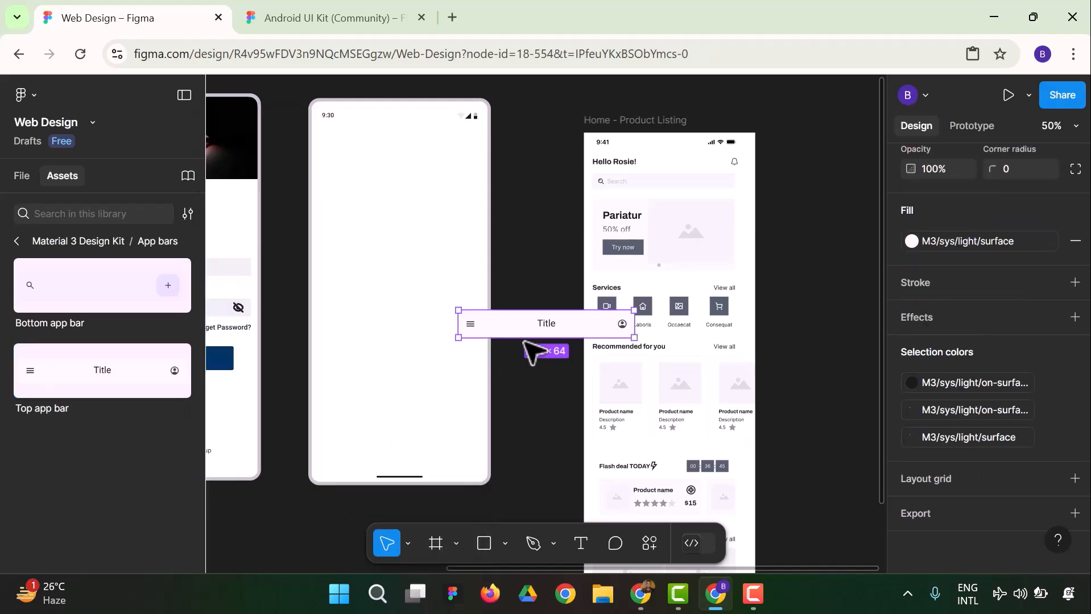
{"action": "left_click_drag", "start_coordinate": [526, 321], "coordinate": [374, 135]}
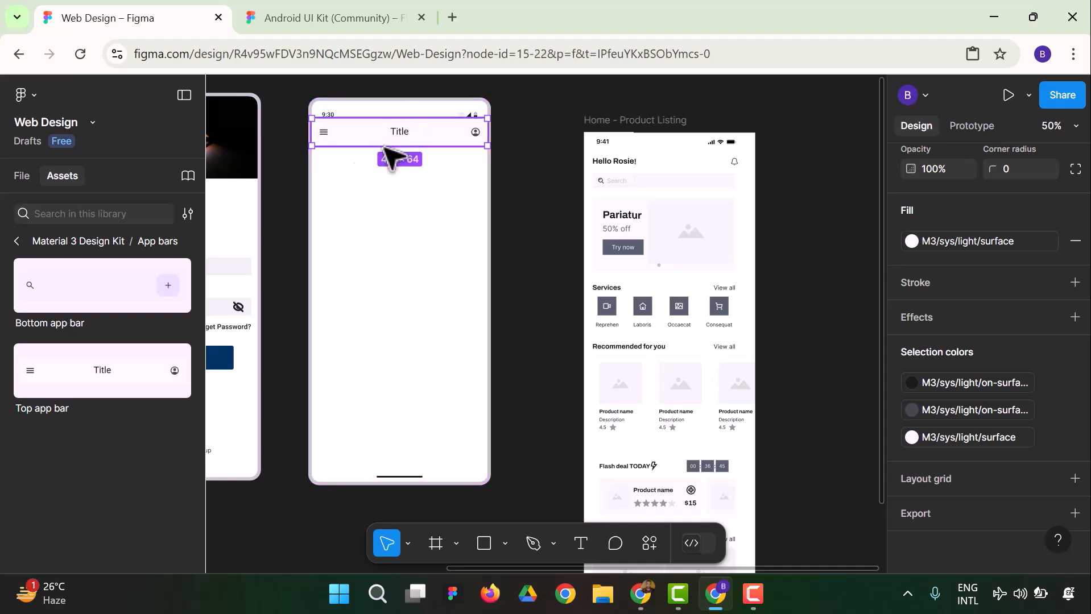
{"action": "key", "text": "Delete"}
{"action": "left_click_drag", "start_coordinate": [25, 289], "coordinate": [328, 144]}
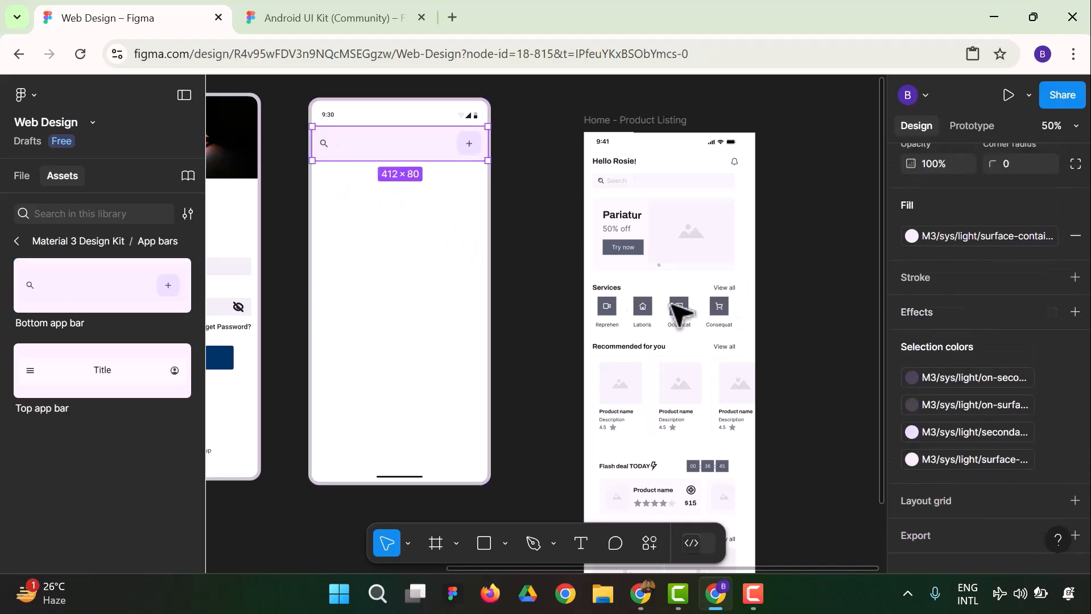
{"action": "key", "text": "Delete"}
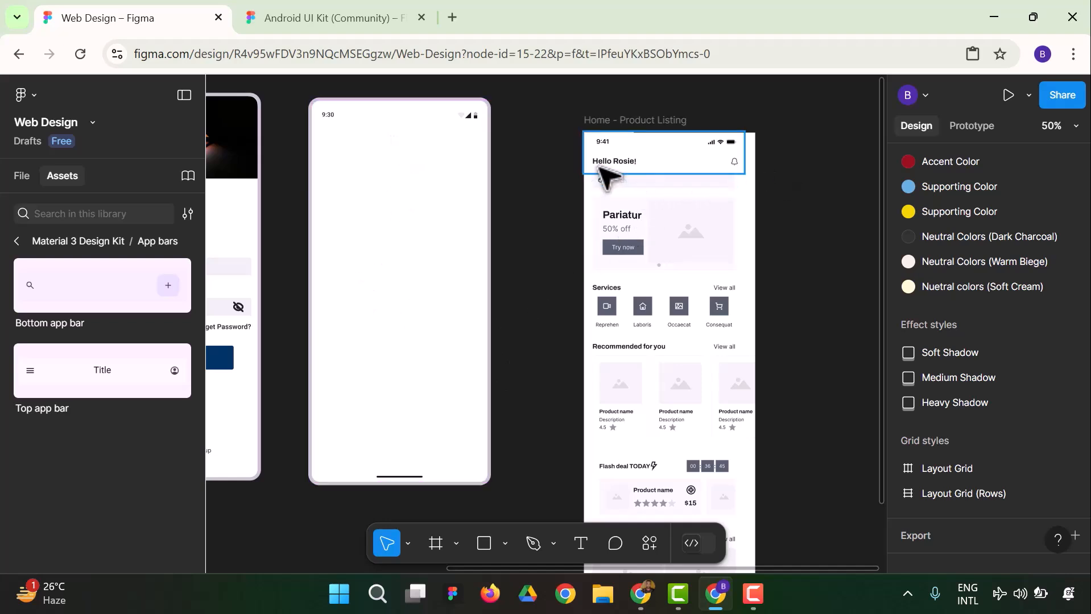
{"action": "left_click", "coordinate": [621, 166]}
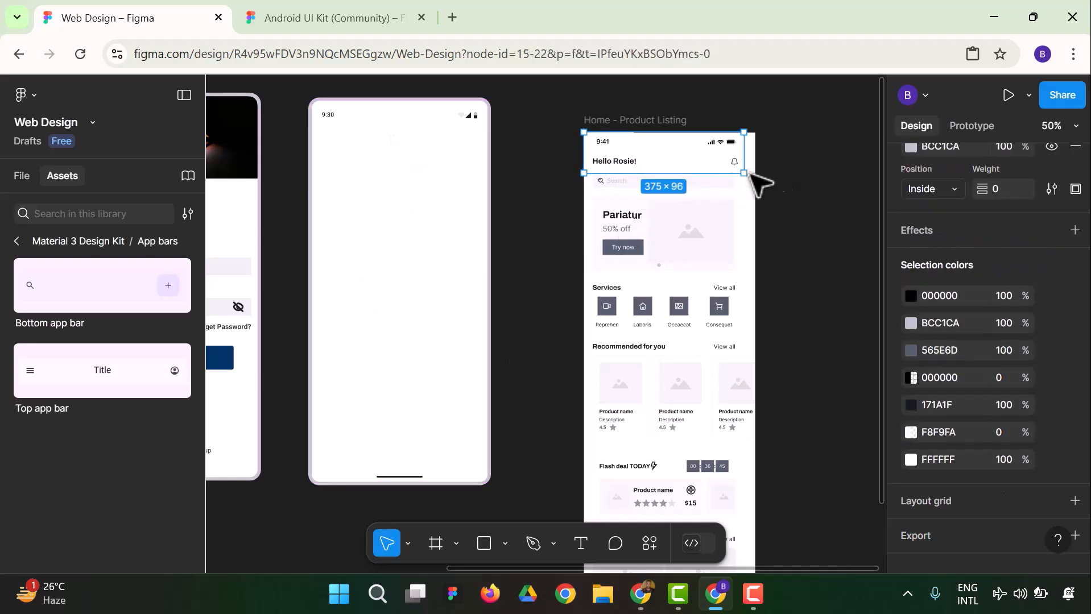
{"action": "double_click", "coordinate": [734, 162]}
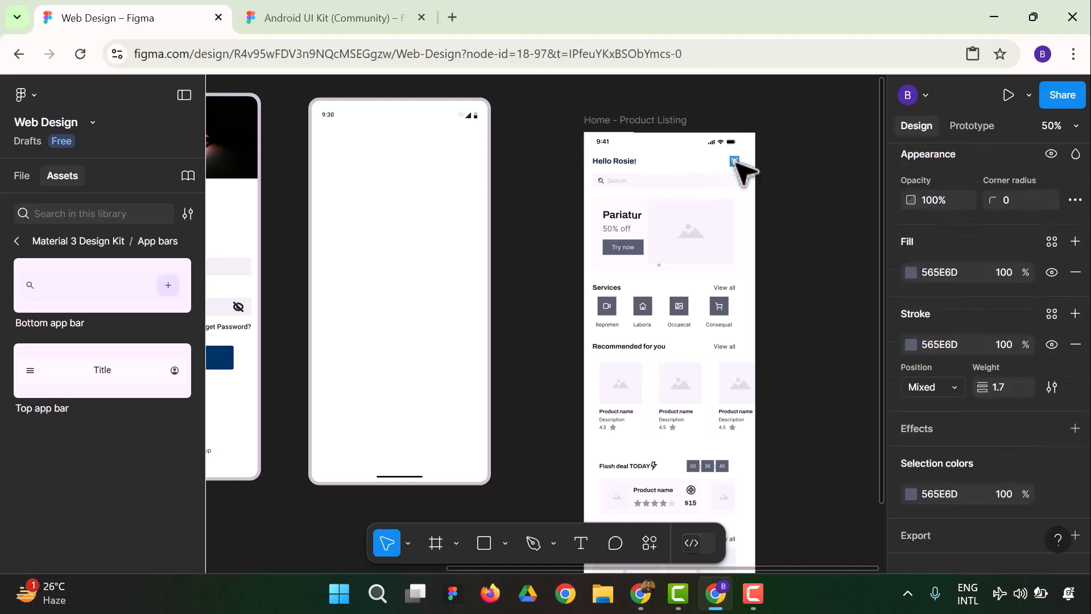
{"action": "left_click", "coordinate": [802, 199]}
{"action": "double_click", "coordinate": [735, 162]}
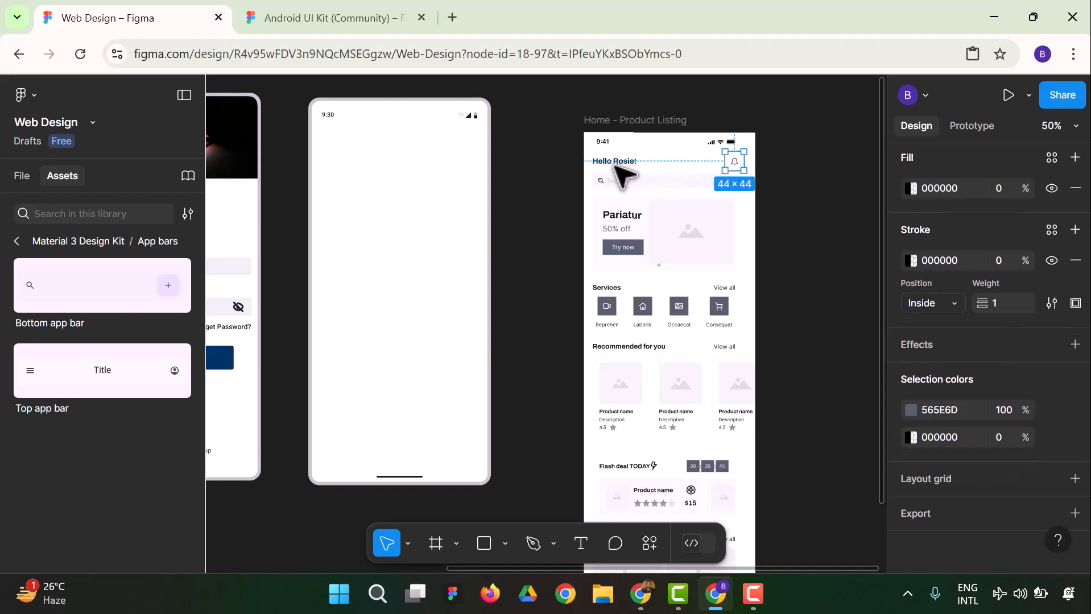
{"action": "left_click", "coordinate": [600, 180], "text": "shift"}
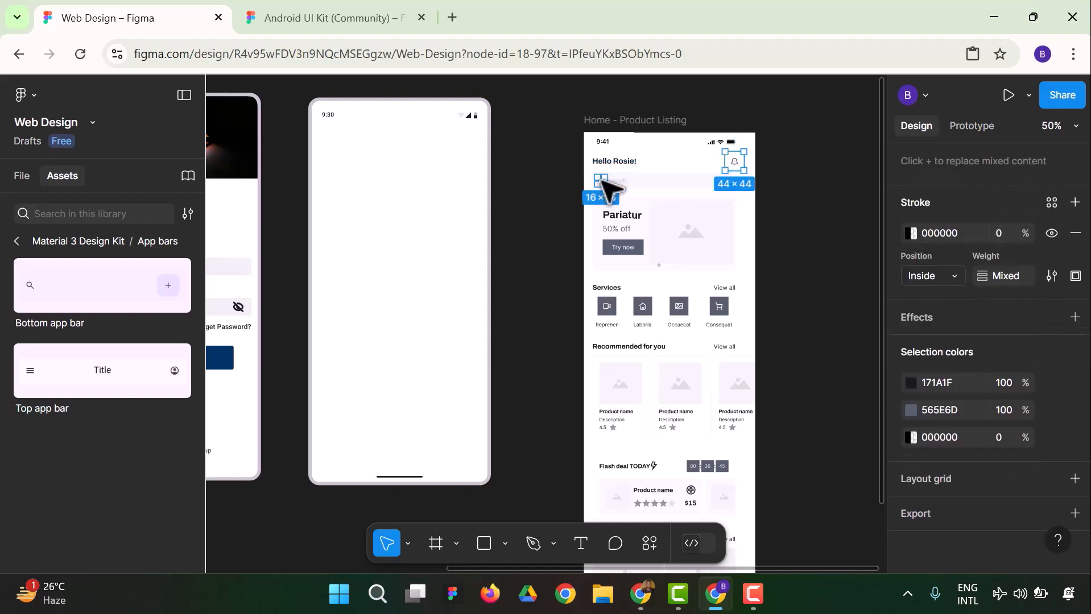
{"action": "left_click", "coordinate": [629, 184], "text": "shift"}
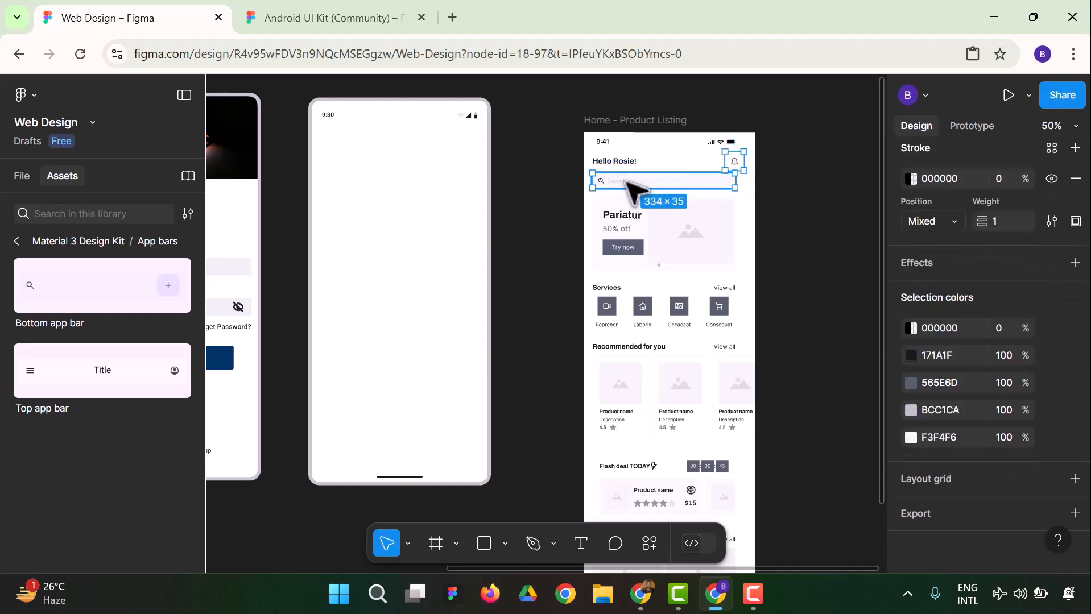
{"action": "left_click", "coordinate": [624, 181], "text": "shift"}
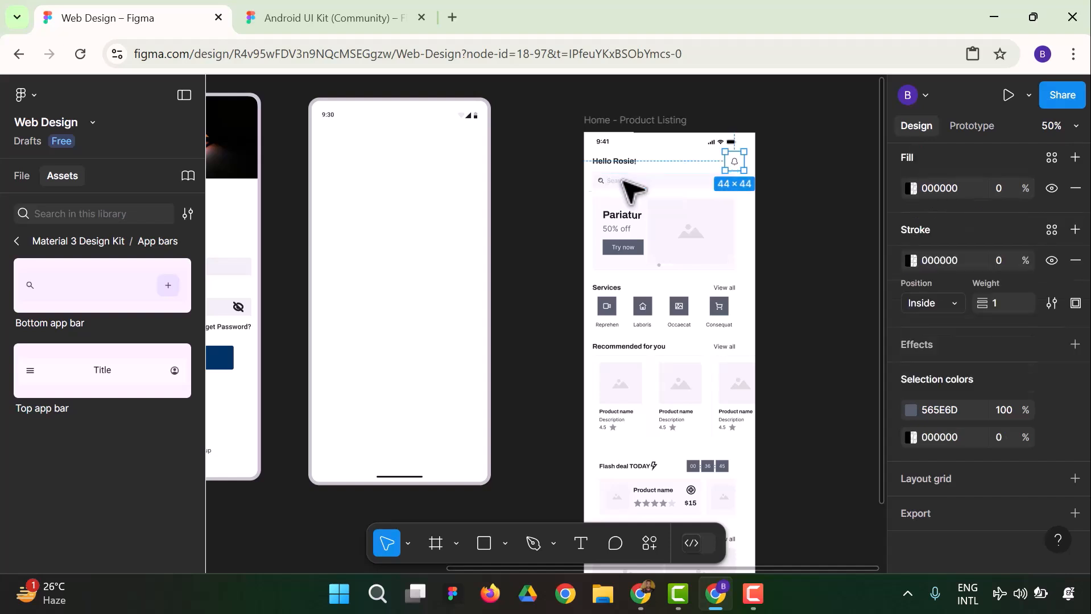
{"action": "left_click", "coordinate": [774, 216]}
Copy the greeting row with its bell icon and the search bar from the Home - Product Listing frame
{"action": "left_click", "coordinate": [624, 169]}
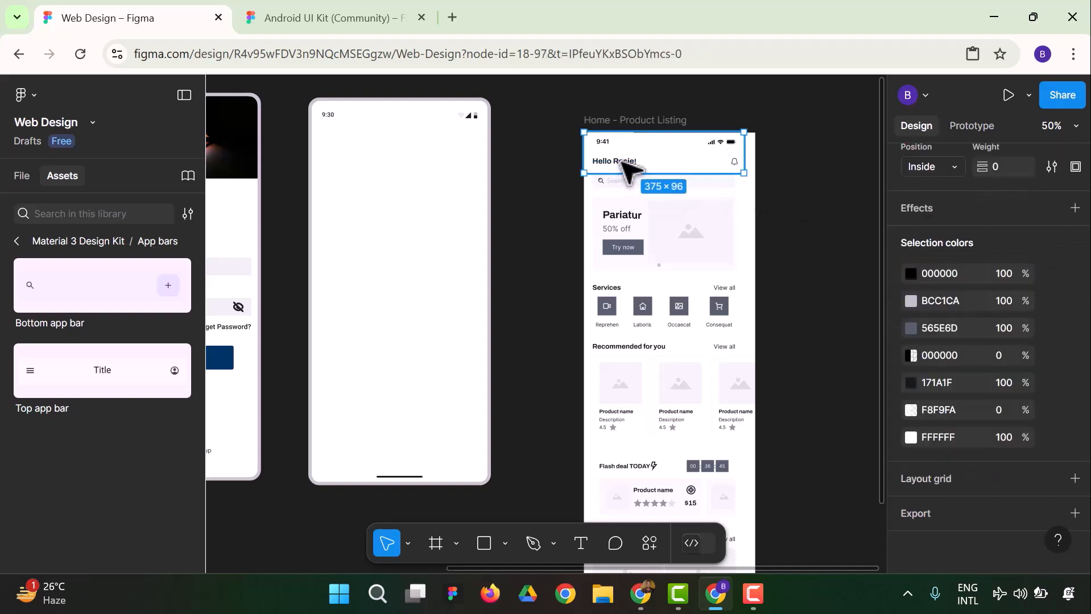
{"action": "left_click", "coordinate": [627, 166]}
{"action": "left_click", "coordinate": [734, 161], "text": "shift"}
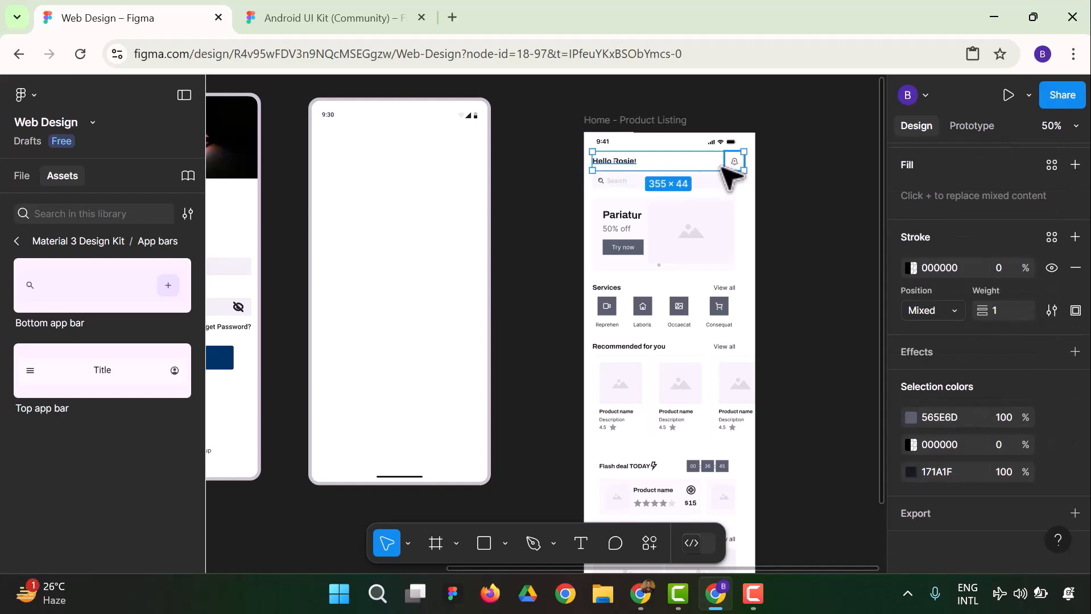
{"action": "left_click", "coordinate": [616, 182], "text": "shift"}
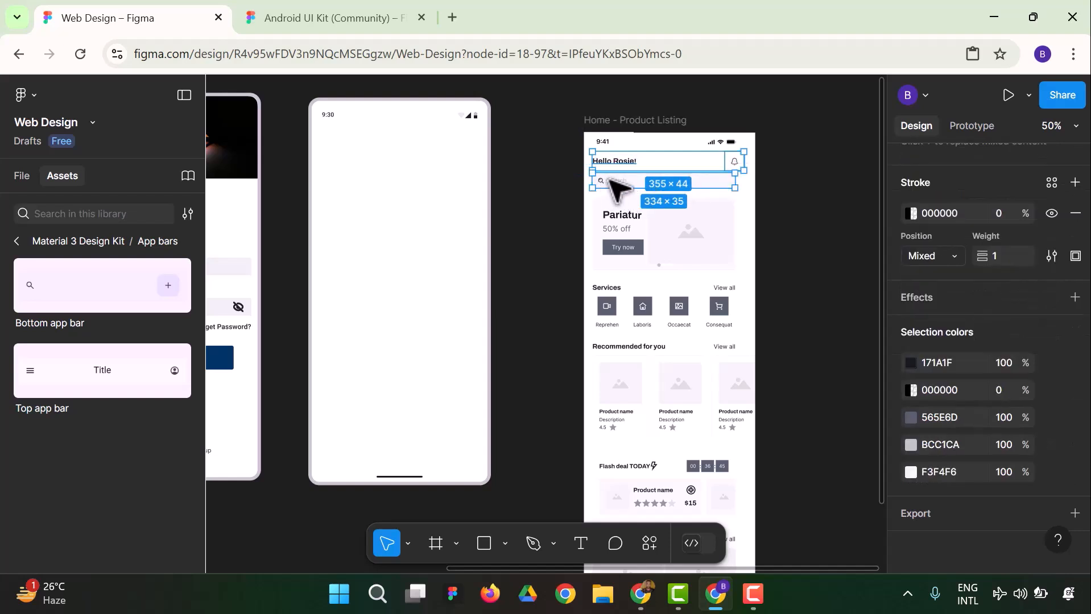
{"action": "right_click", "coordinate": [616, 183]}
{"action": "left_click", "coordinate": [662, 153]}
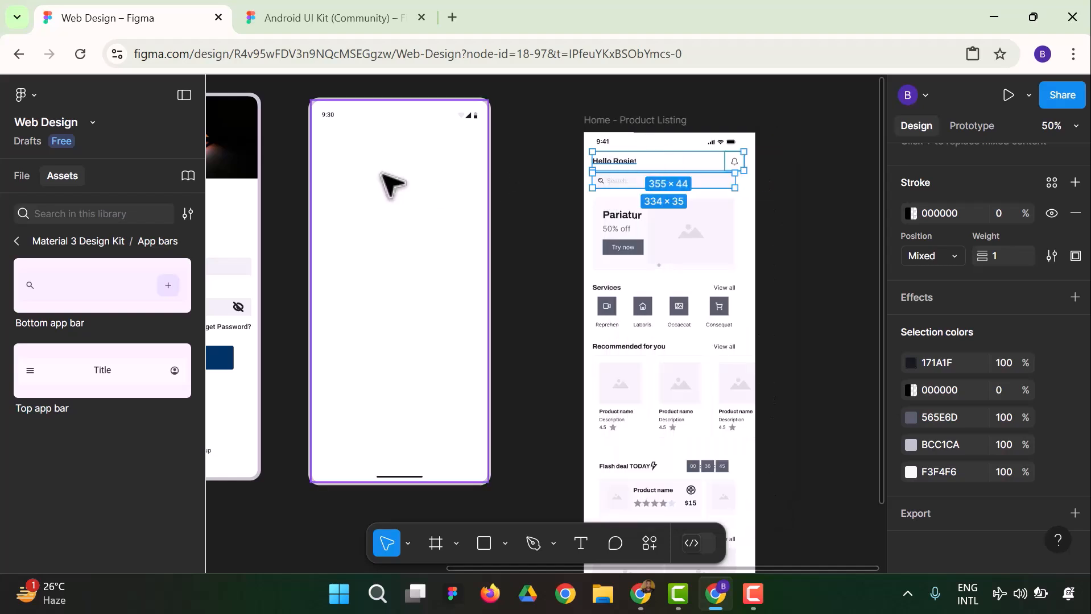
Paste the copied greeting row and search bar into the Homepage frame and centre them just below the status bar
{"action": "right_click", "coordinate": [360, 158]}
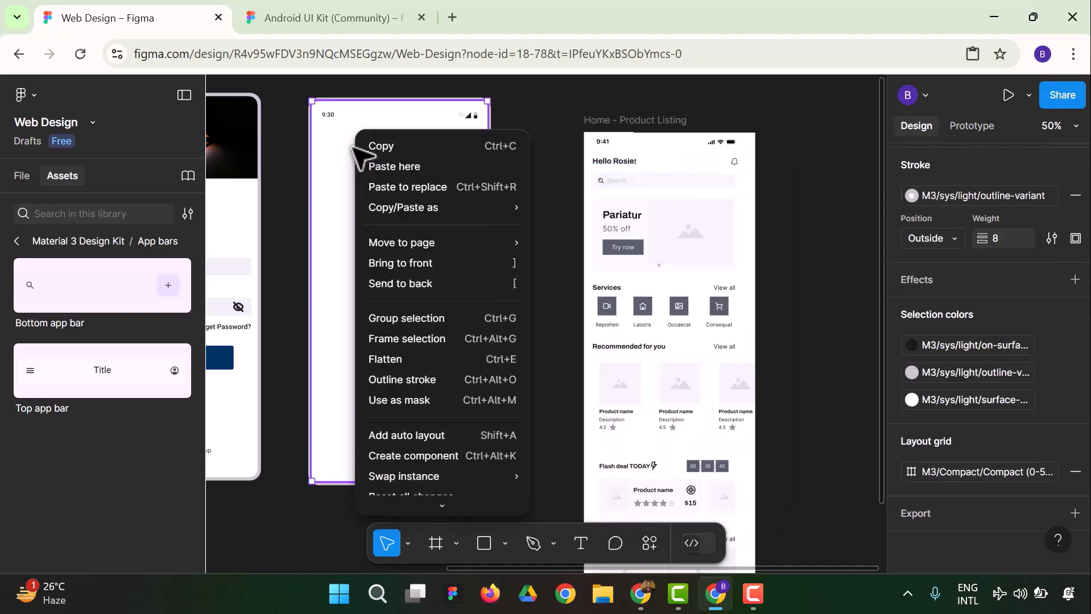
{"action": "left_click", "coordinate": [397, 166]}
{"action": "left_click_drag", "start_coordinate": [433, 195], "coordinate": [365, 160]}
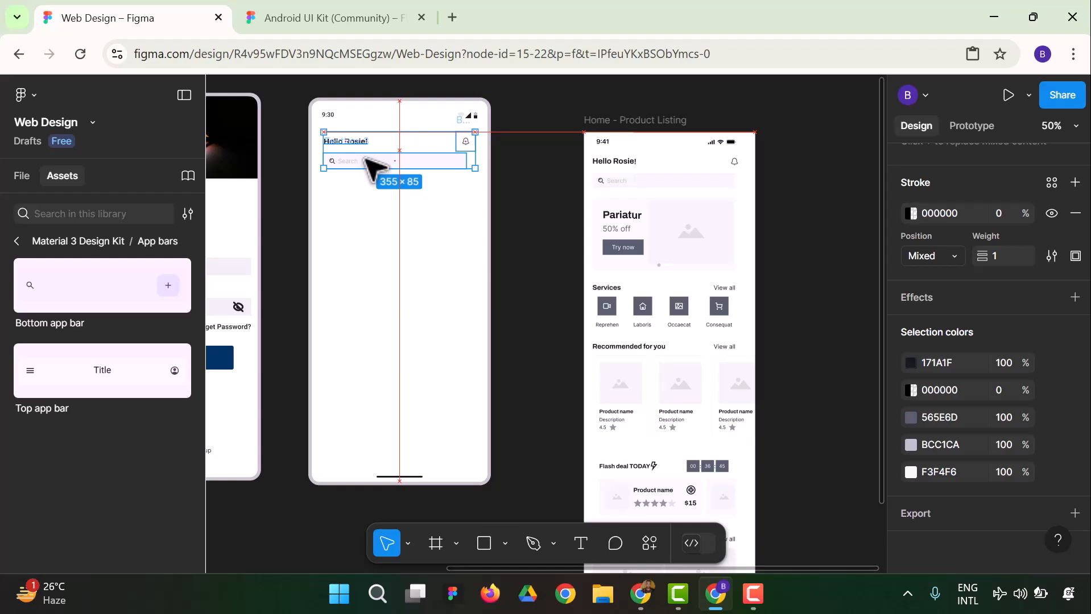
{"action": "left_click", "coordinate": [547, 216]}
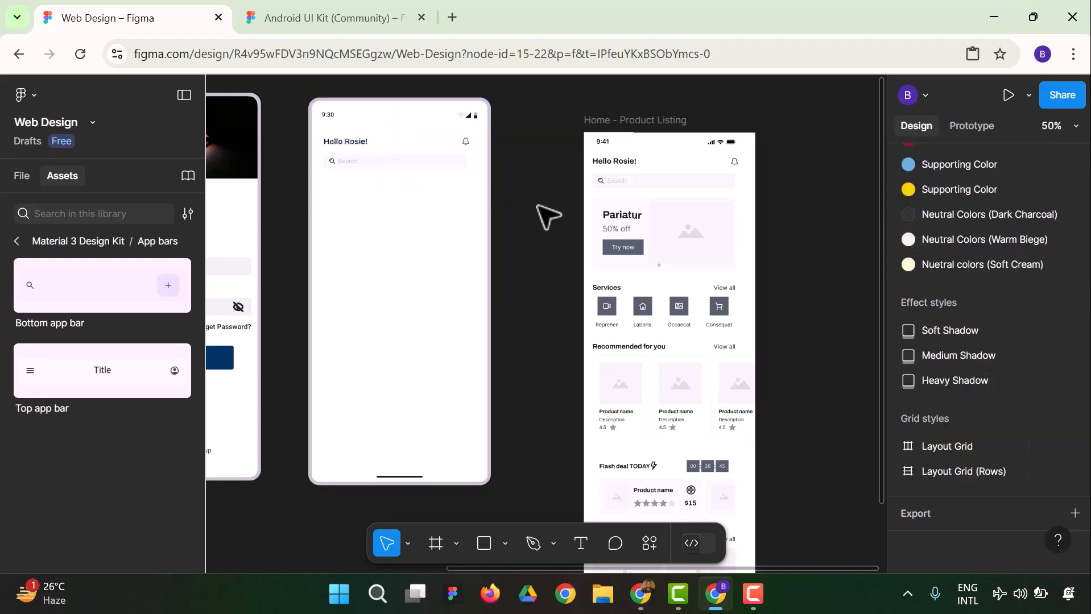
Try to edit the greeting text at the top of the Homepage frame
{"action": "left_click", "coordinate": [362, 147]}
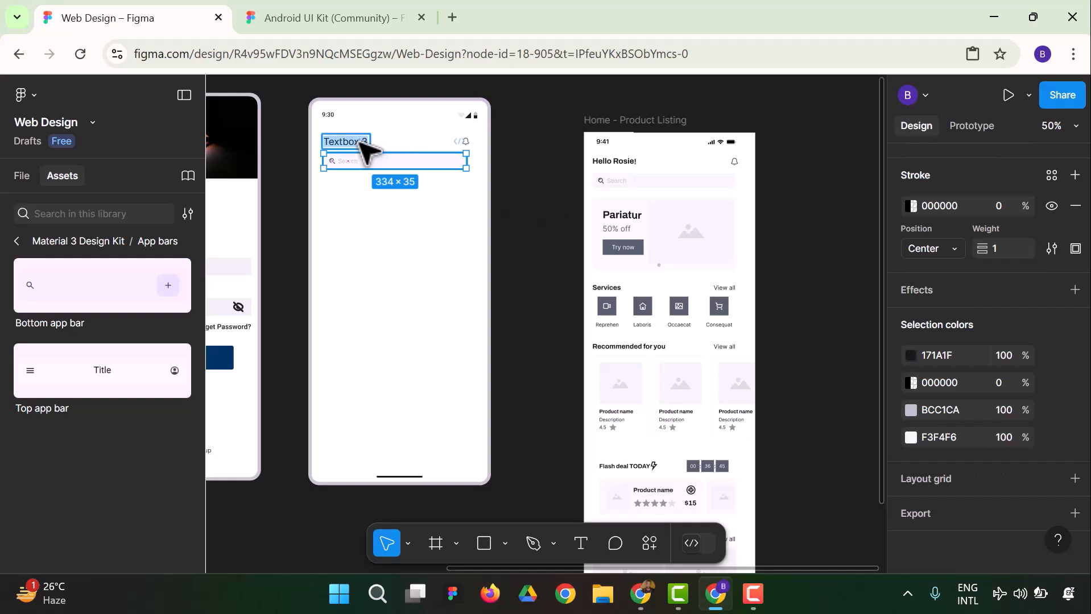
{"action": "left_click", "coordinate": [528, 236]}
{"action": "left_click", "coordinate": [373, 162]}
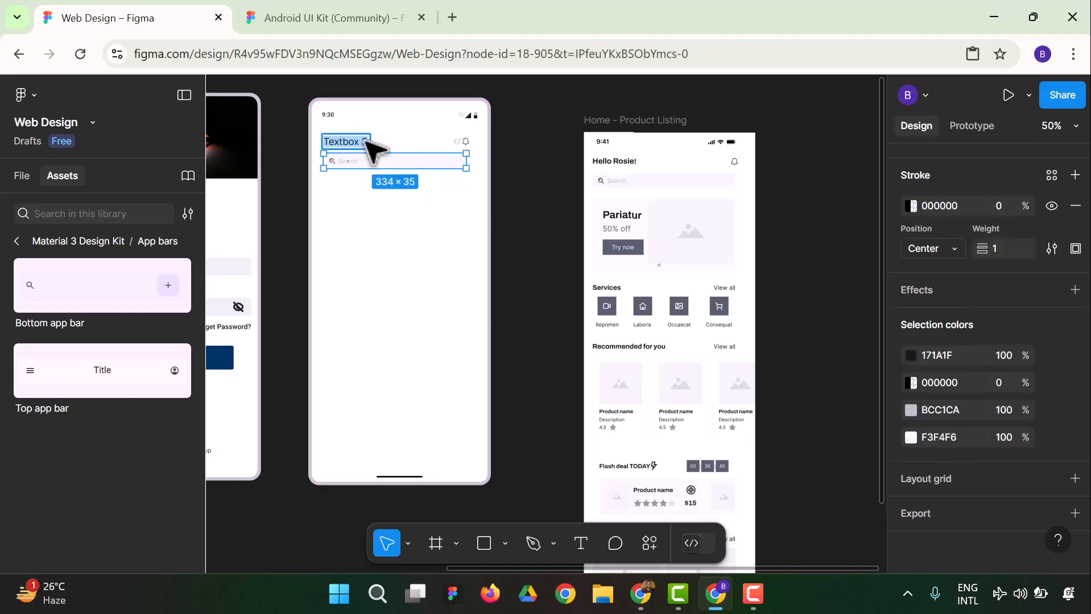
{"action": "type", "text": "He"}
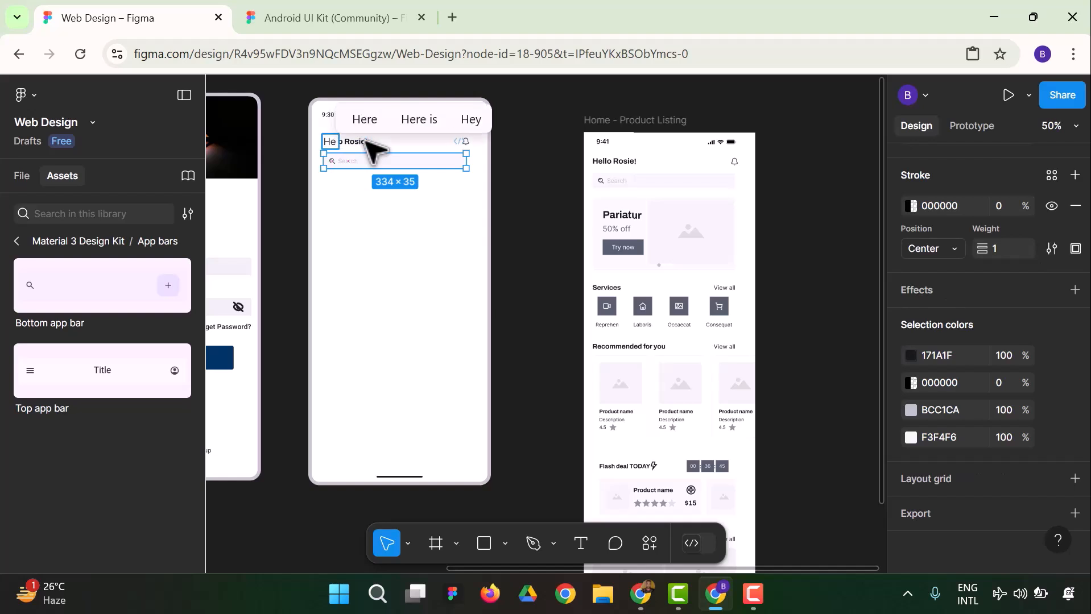
{"action": "key", "text": "ctrl+z"}
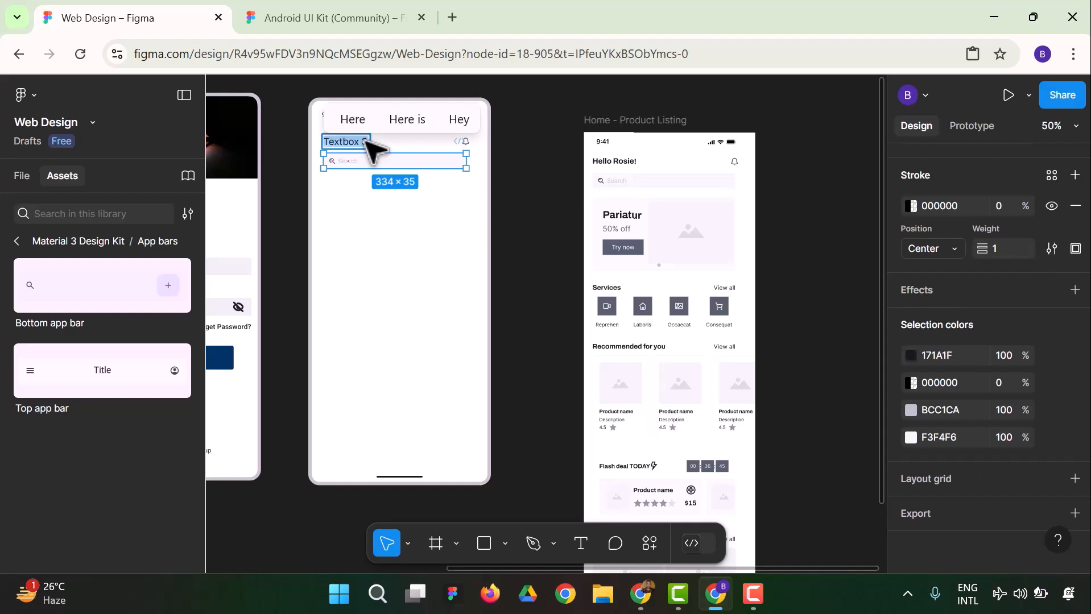
{"action": "left_click", "coordinate": [516, 211]}
{"action": "left_click", "coordinate": [351, 140]}
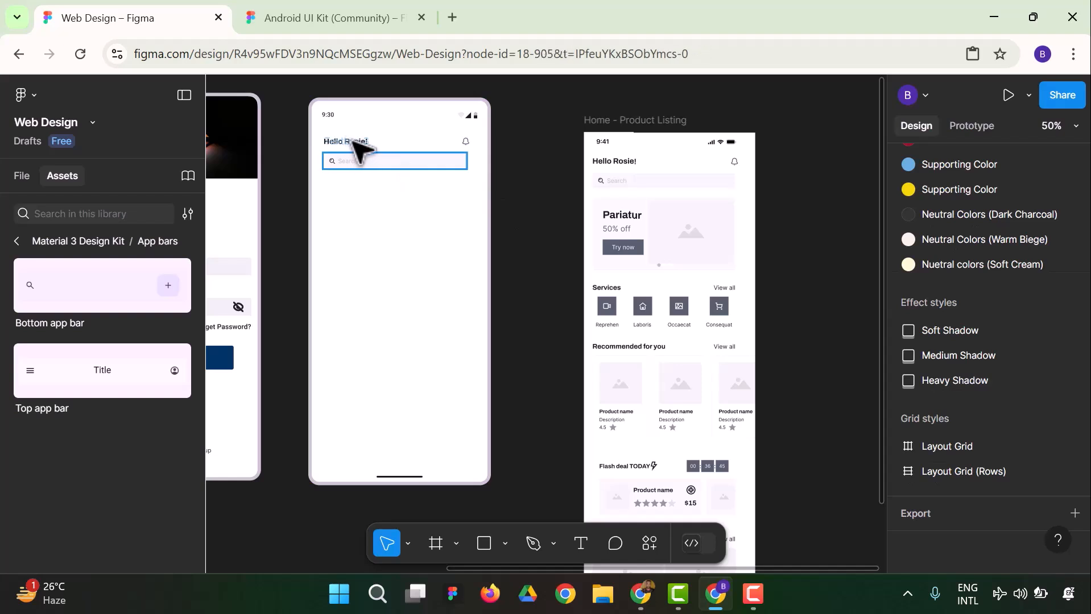
{"action": "left_click", "coordinate": [511, 169]}
Flatten the pasted search bar below the greeting in the Homepage frame
{"action": "left_click", "coordinate": [352, 139]}
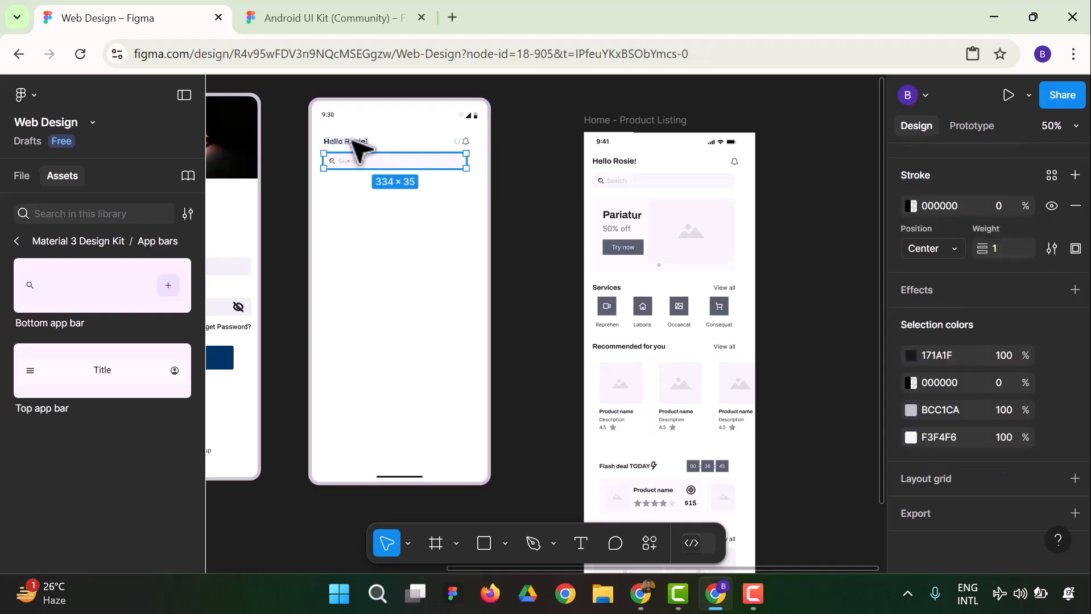
{"action": "right_click", "coordinate": [357, 147]}
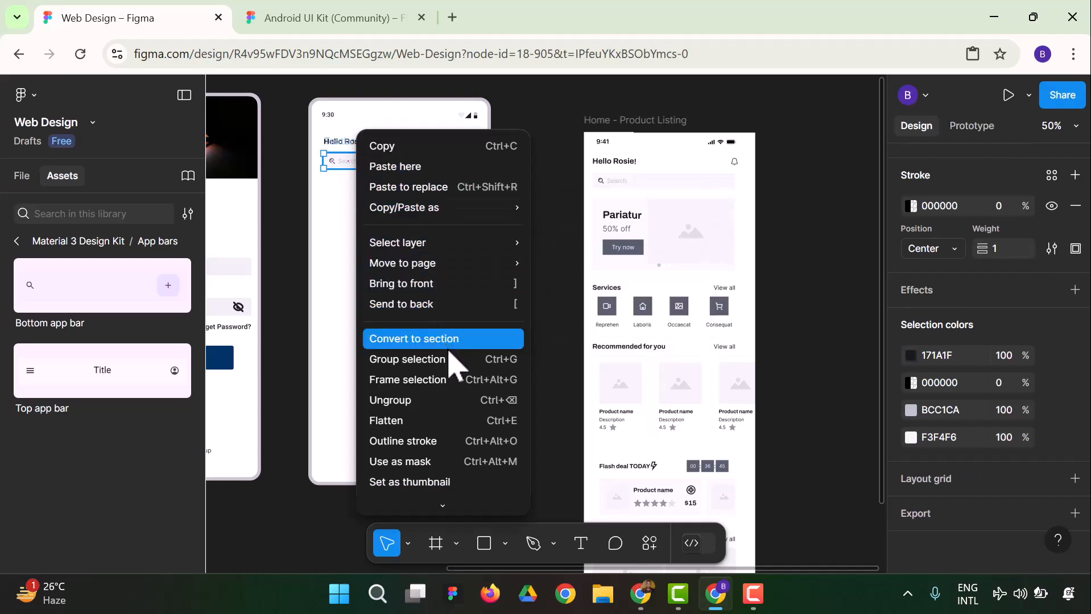
{"action": "left_click", "coordinate": [451, 419]}
{"action": "left_click", "coordinate": [522, 260]}
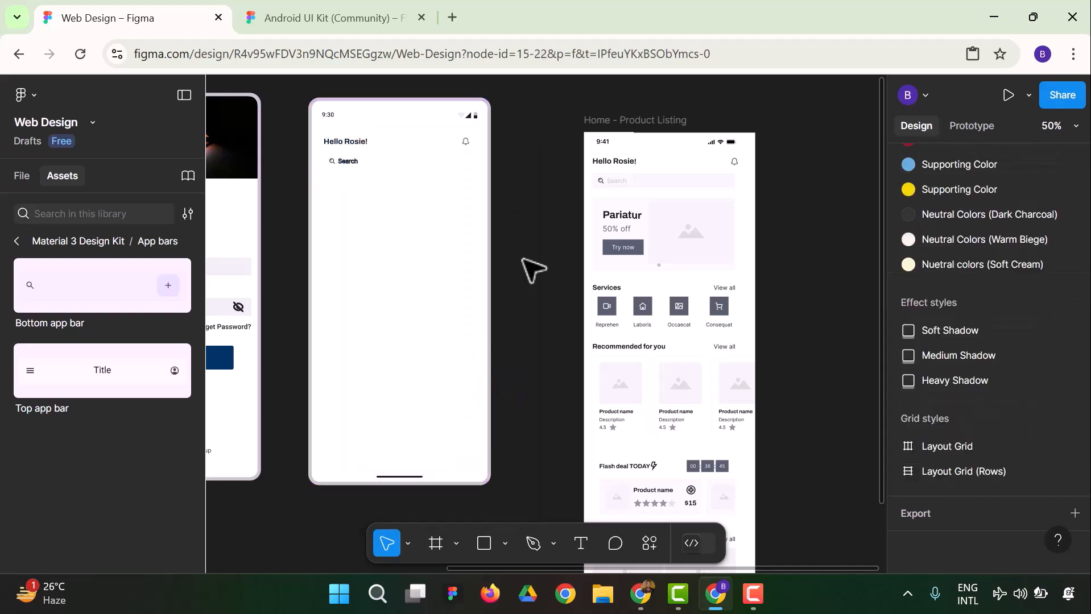
Undo the search bar's flattening and the pasting of the greeting row and search bar, leaving only the status bar in the Homepage frame
{"action": "key", "text": "ctrl+z"}
{"action": "key", "text": "ctrl+z"}
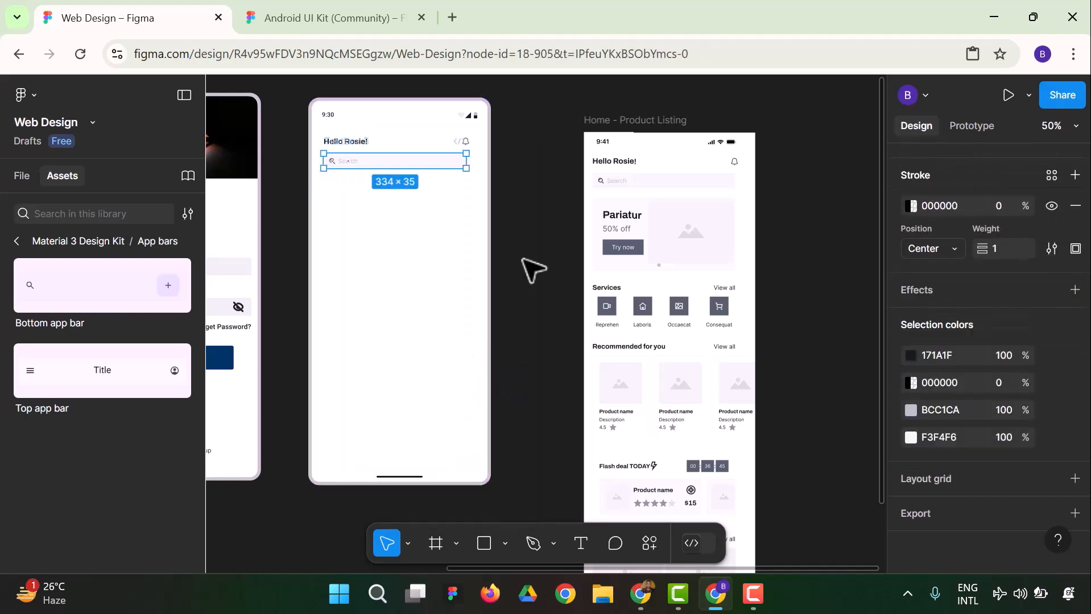
{"action": "left_click", "coordinate": [523, 260]}
{"action": "key", "text": "ctrl+z"}
{"action": "left_click", "coordinate": [522, 259]}
{"action": "key", "text": "ctrl+z"}
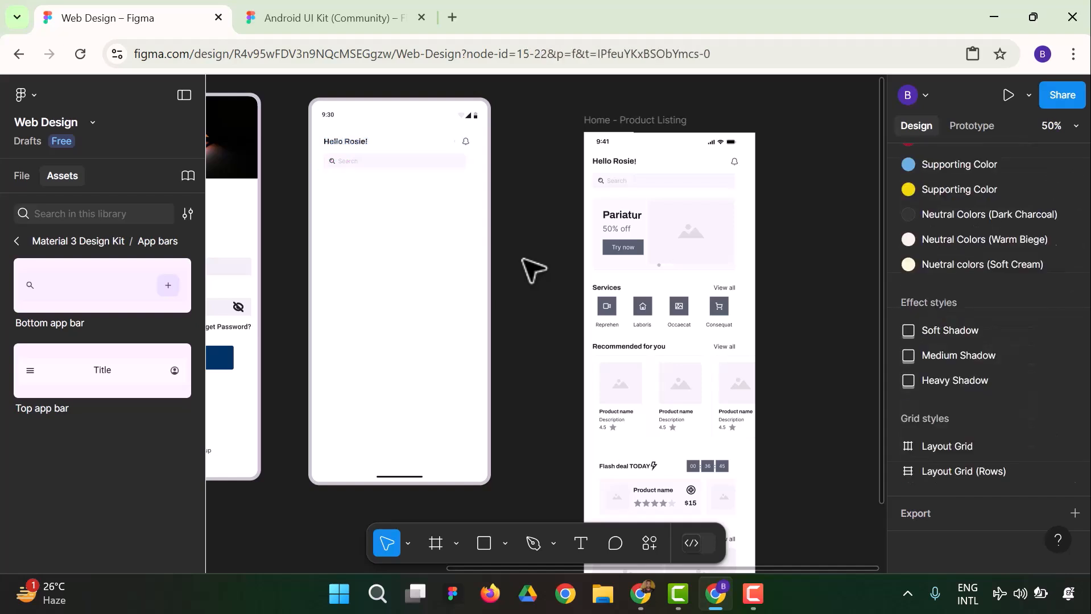
{"action": "key", "text": "ctrl+z"}
{"action": "key", "text": "ctrl+z"}
{"action": "key", "text": "ctrl+z"}
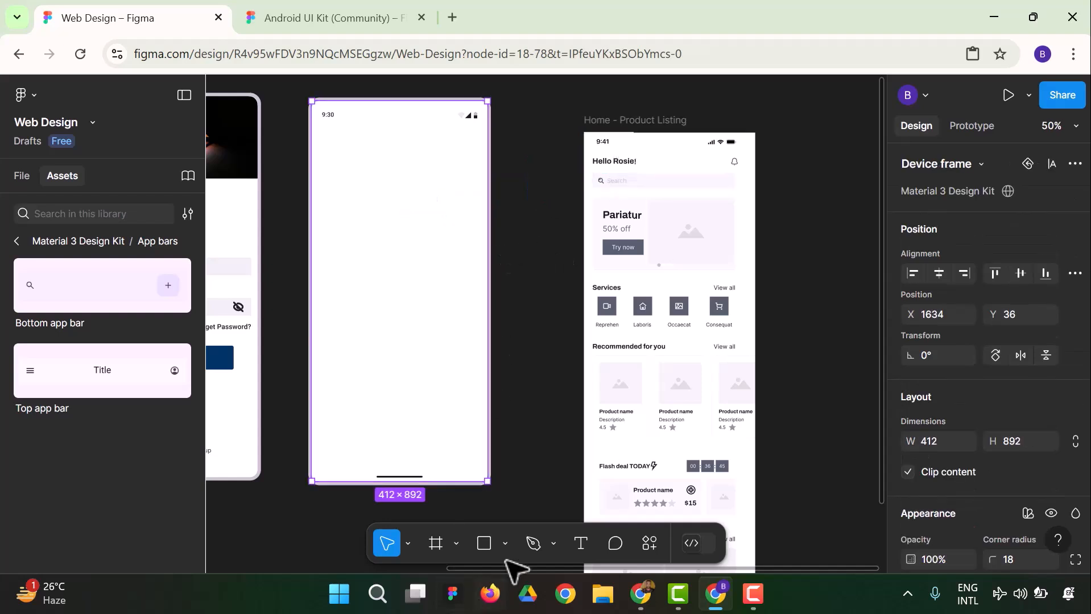
Duplicate the sign-in screen's "Welcome back" text into the Homepage frame, bring it to the front, and place it just below the status bar
{"action": "left_click_drag", "start_coordinate": [518, 569], "coordinate": [443, 586]}
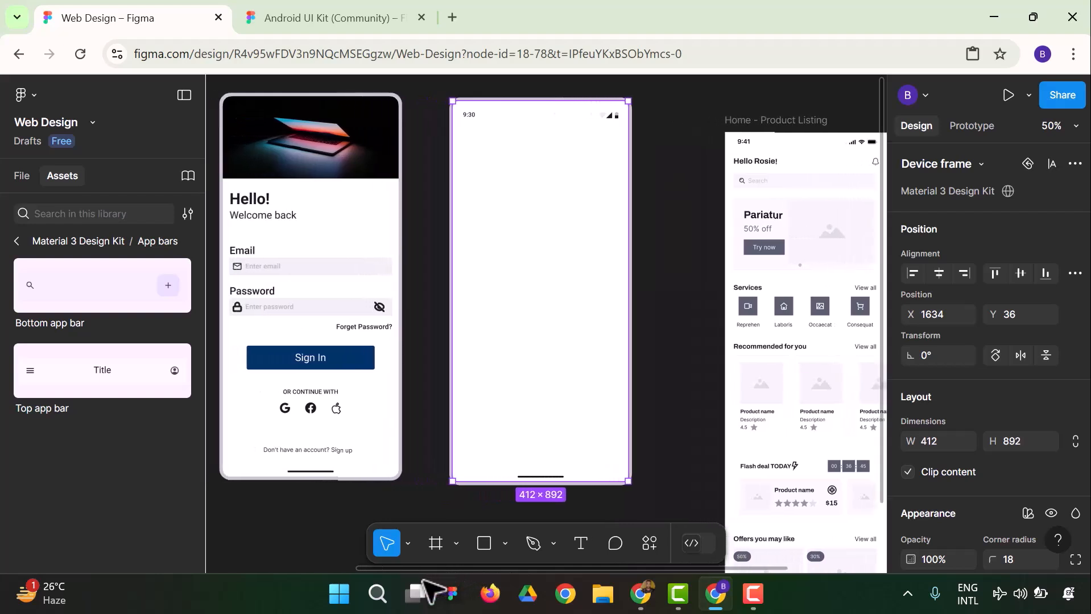
{"action": "left_click", "coordinate": [259, 201]}
{"action": "left_click", "coordinate": [287, 217]}
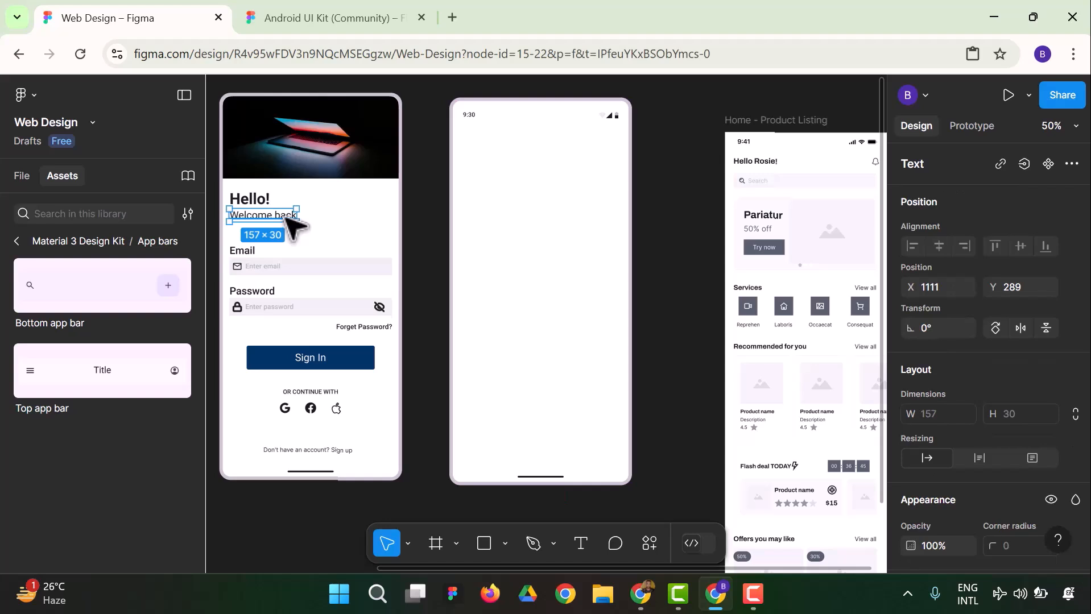
{"action": "left_click_drag", "start_coordinate": [277, 226], "coordinate": [462, 207]}
{"action": "right_click", "coordinate": [463, 207]}
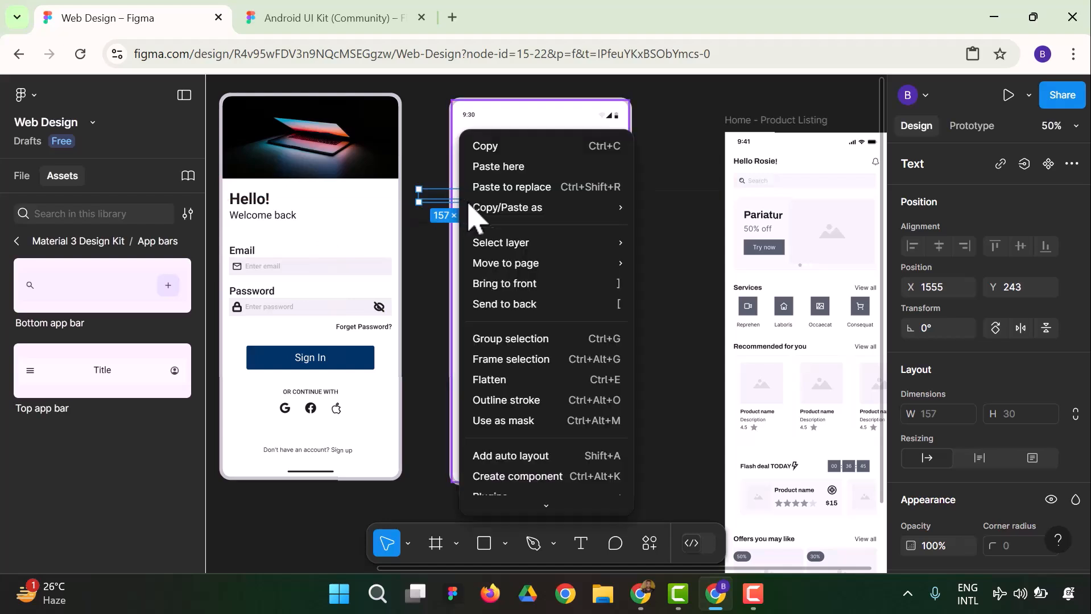
{"action": "left_click", "coordinate": [543, 284]}
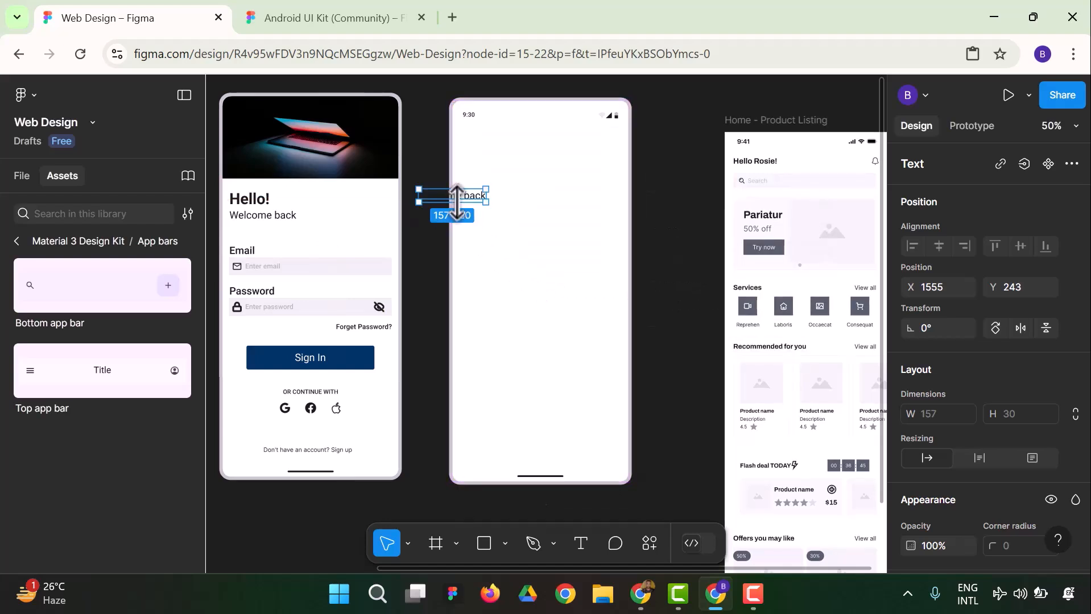
{"action": "left_click_drag", "start_coordinate": [475, 200], "coordinate": [504, 143]}
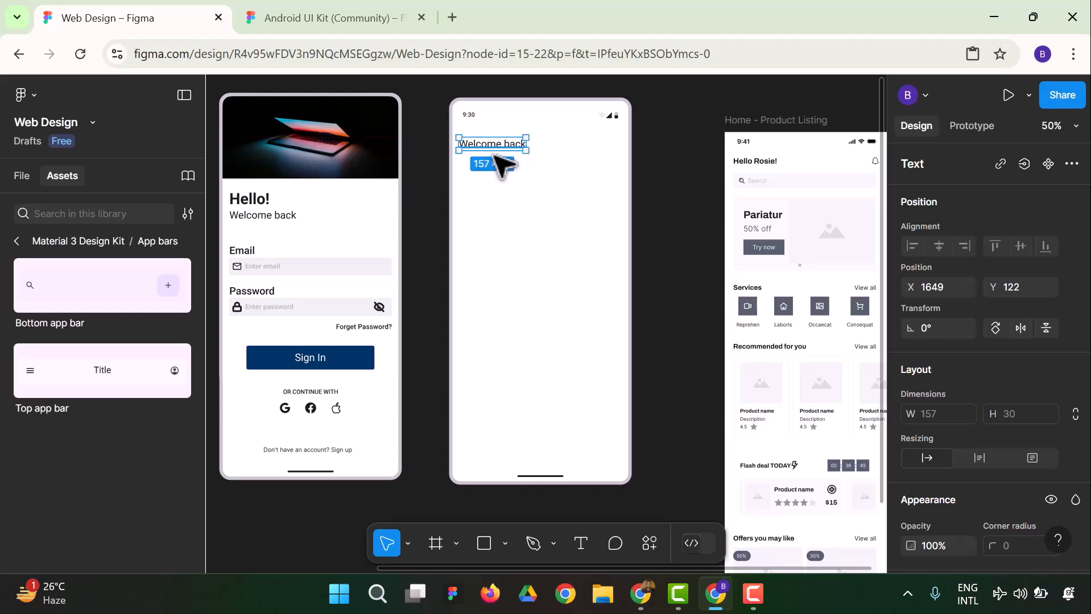
Show the layout grids on the sign-in and Homepage frames
{"action": "left_click", "coordinate": [466, 272]}
{"action": "scroll", "coordinate": [939, 341], "scroll_direction": "down", "scroll_amount": 8}
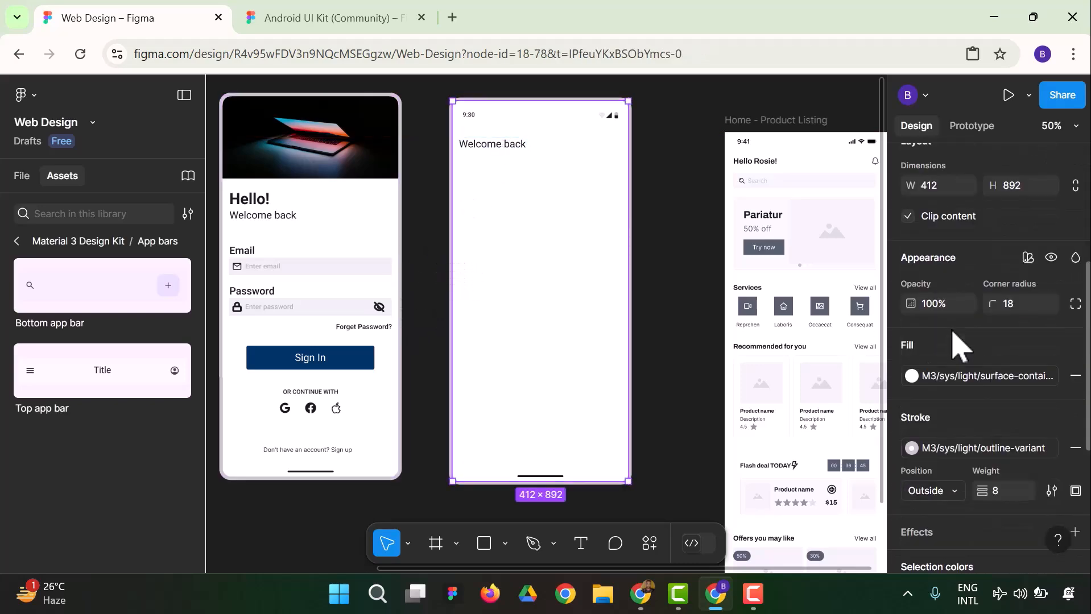
{"action": "mouse_move", "coordinate": [1012, 482]}
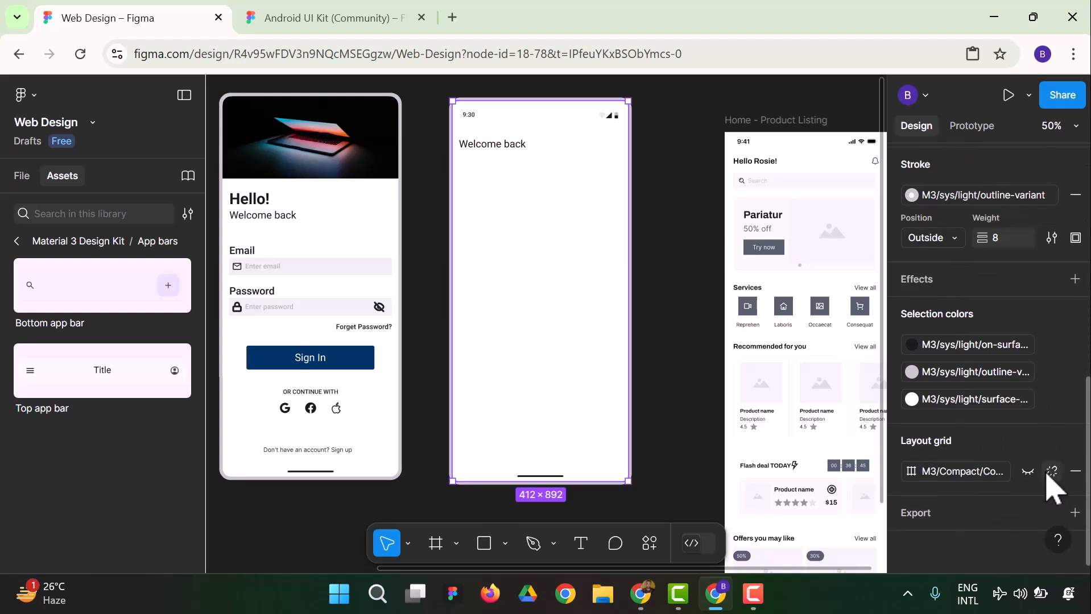
{"action": "key", "text": "ctrl+shift+4"}
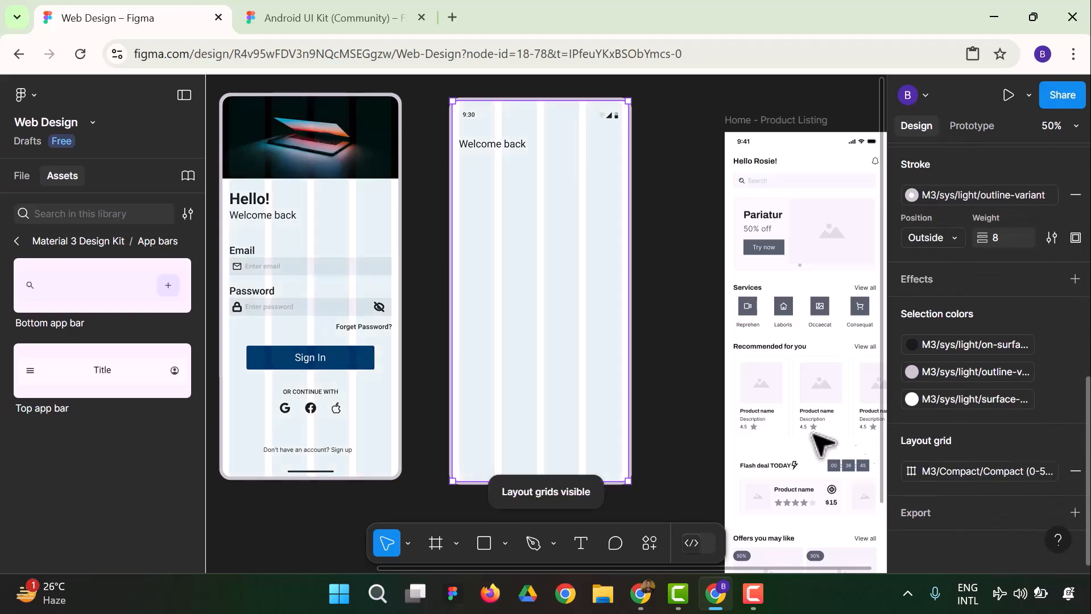
Align the copied text with the grid's first column and replace it with "Hello", the person's name and an exclamation mark
{"action": "left_click", "coordinate": [484, 146]}
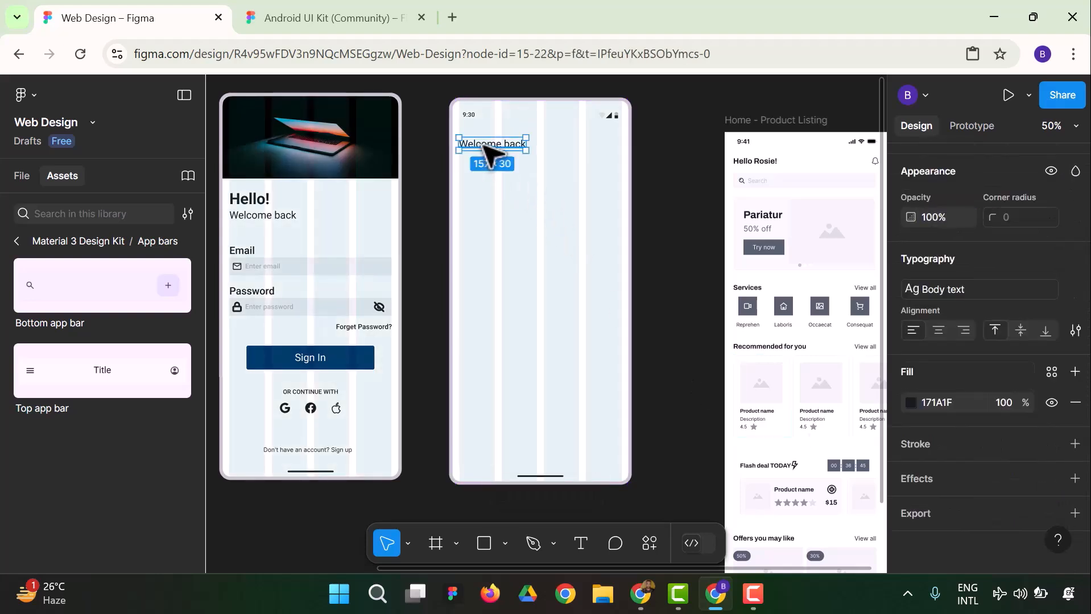
{"action": "left_click_drag", "start_coordinate": [484, 145], "coordinate": [482, 145]}
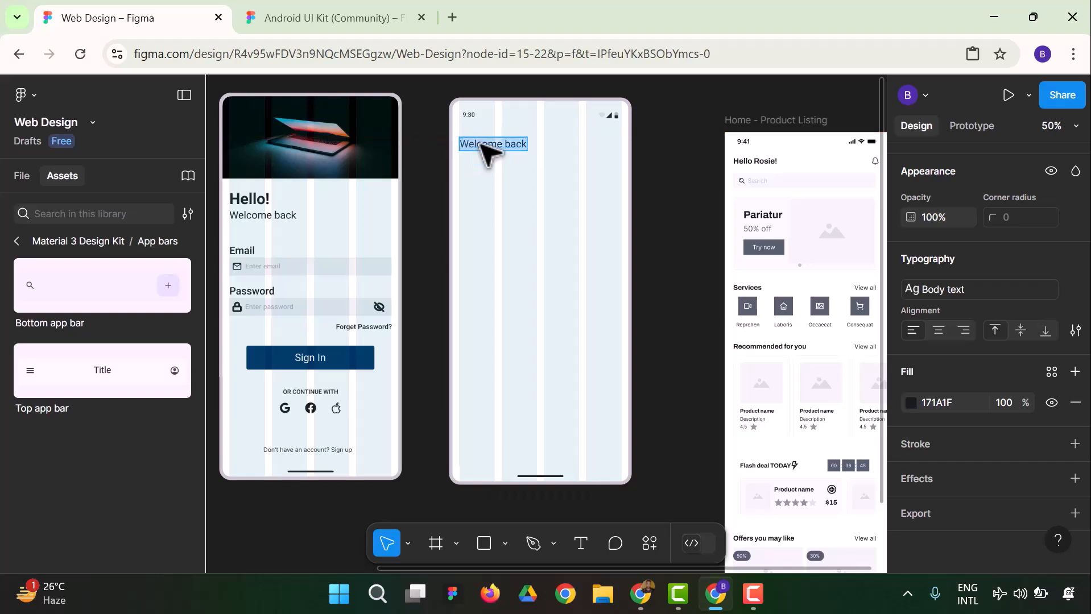
{"action": "type", "text": "He"}
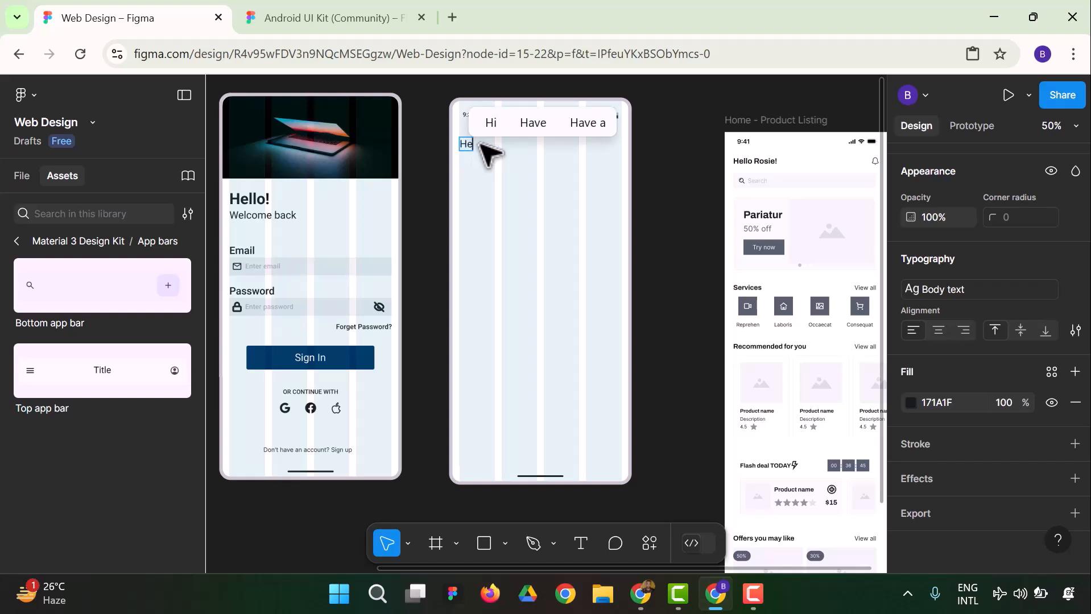
{"action": "type", "text": "llo Reloved!"}
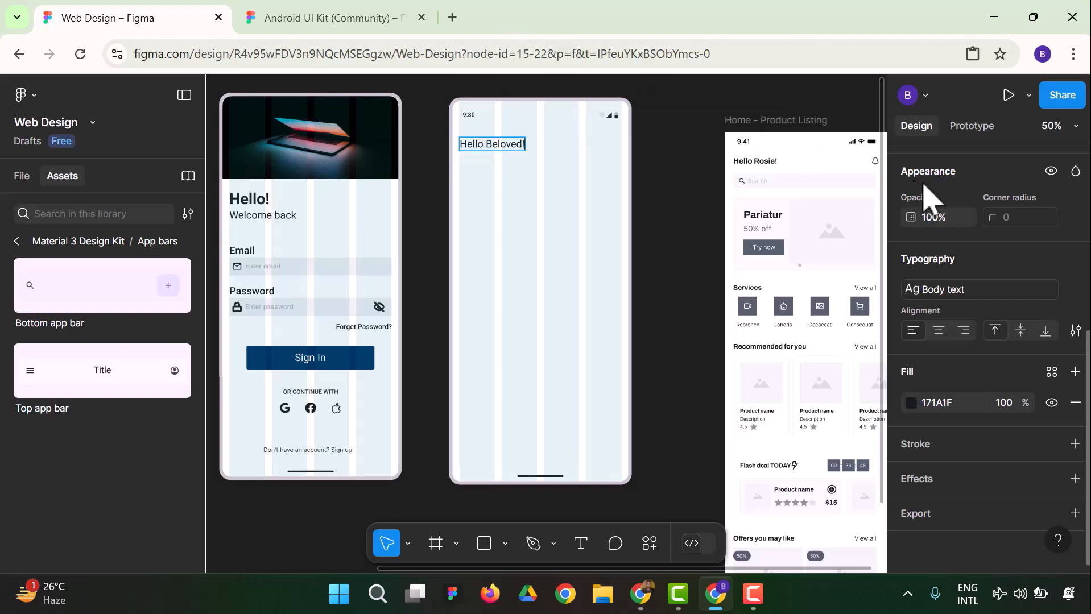
Apply the Subheadings (h3) text style to the whole greeting in the Homepage frame
{"action": "left_click", "coordinate": [950, 291]}
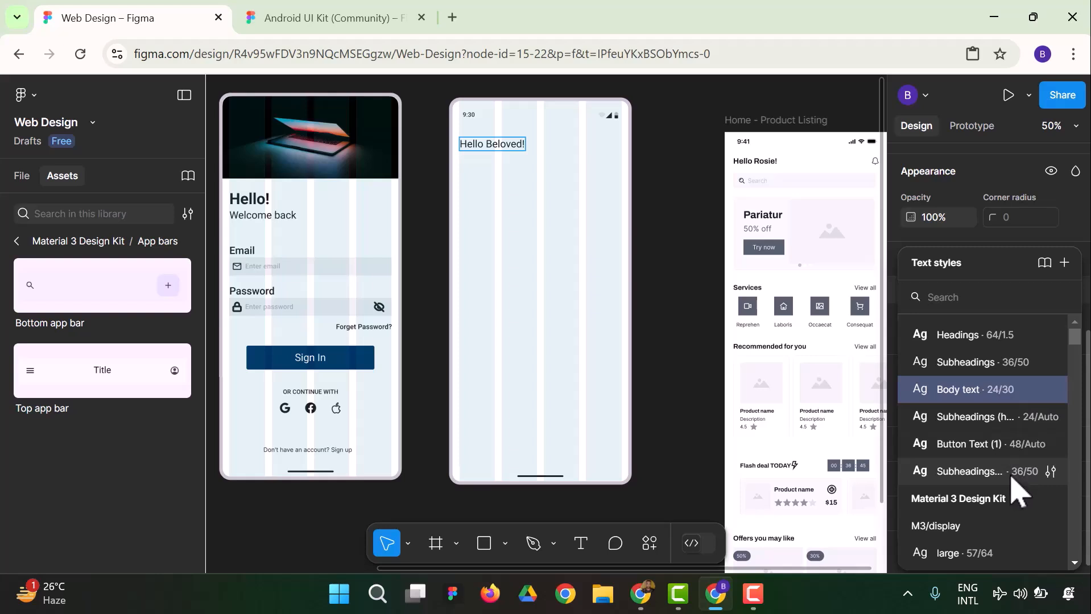
{"action": "scroll", "coordinate": [1006, 470], "scroll_direction": "down", "scroll_amount": 3}
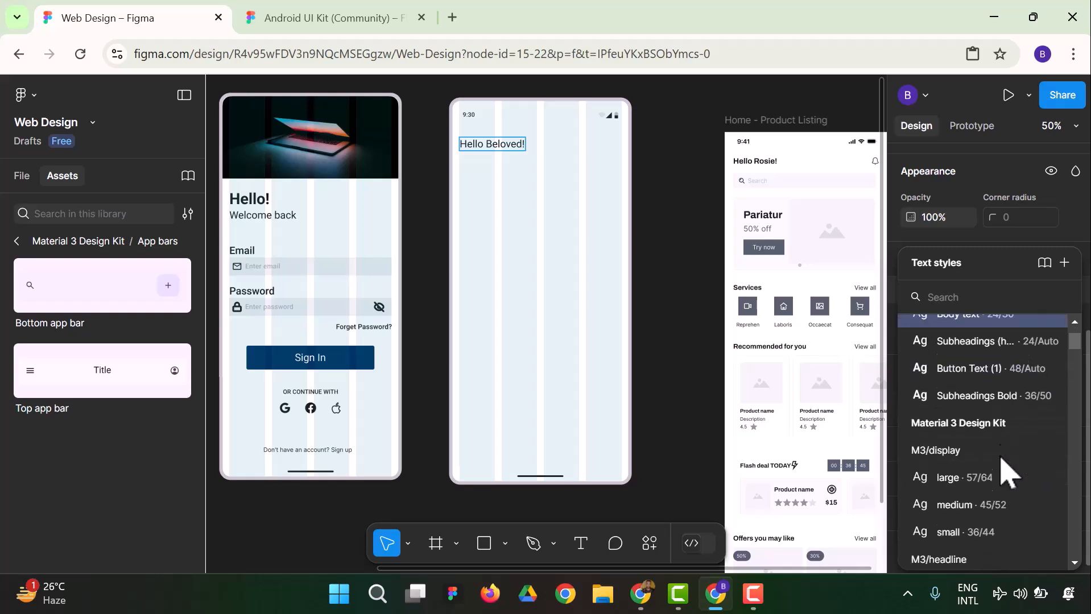
{"action": "left_click", "coordinate": [1002, 340]}
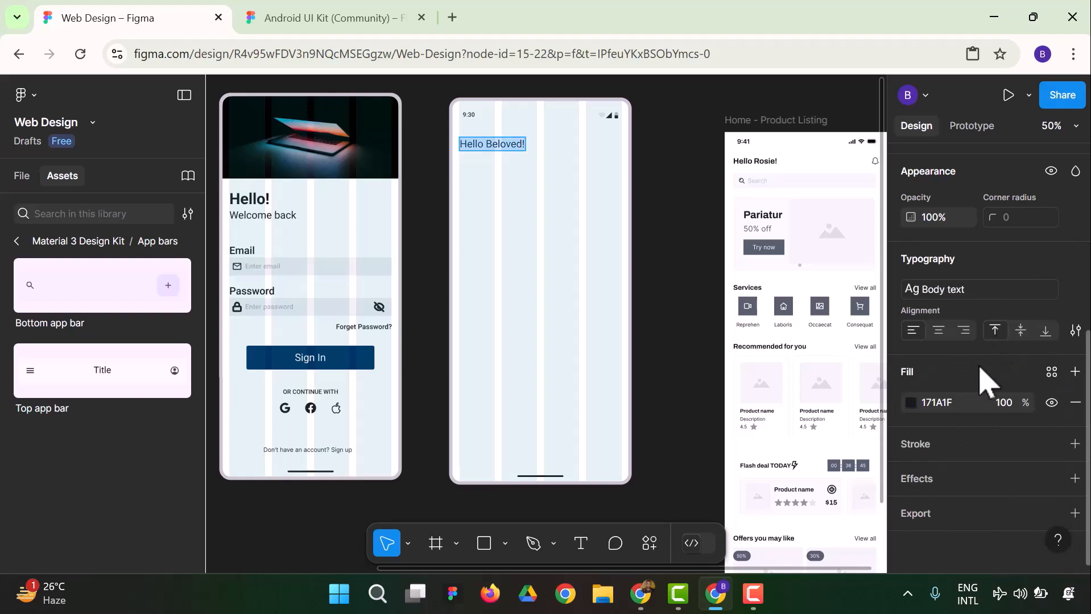
{"action": "left_click", "coordinate": [989, 291]}
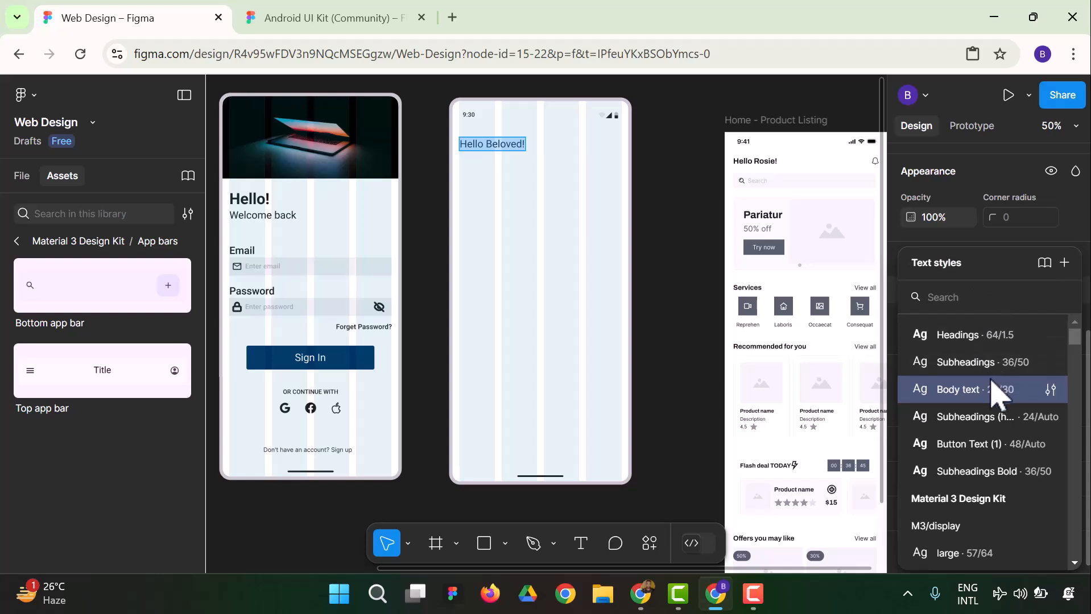
{"action": "left_click", "coordinate": [966, 417]}
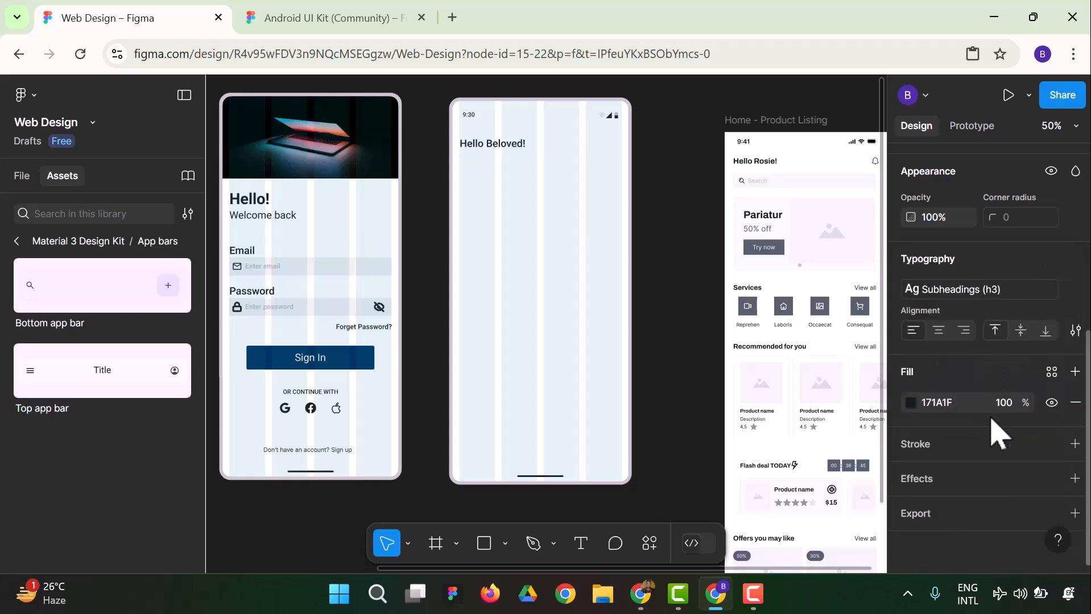
{"action": "left_click", "coordinate": [432, 243]}
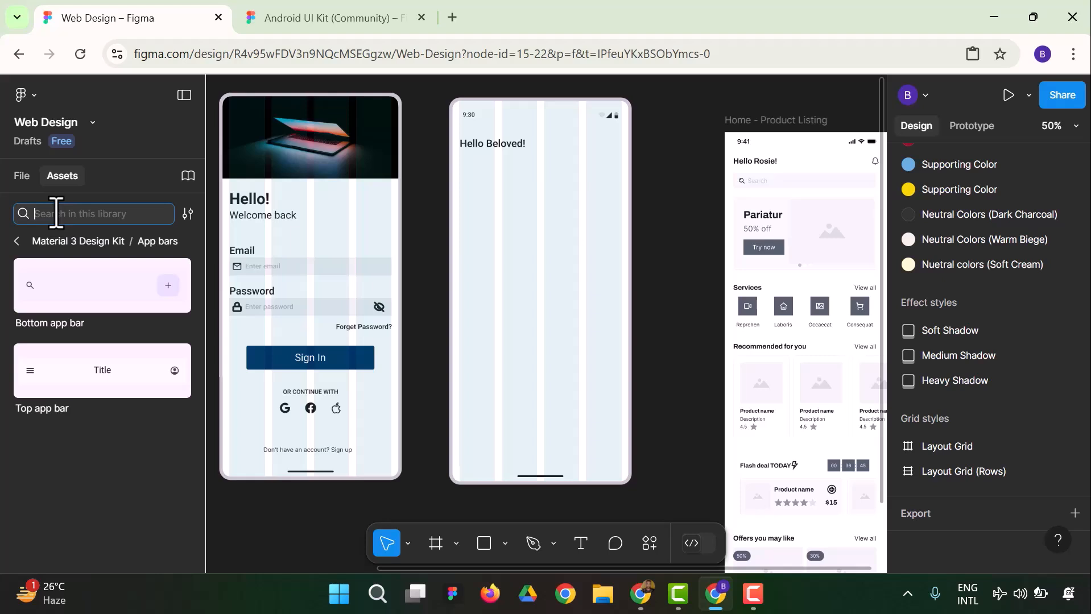
Find "notification" in the Material 3 Design Kit, insert the notifications bell icon, and place it at the right end of the greeting row
{"action": "type", "text": "n"}
{"action": "key", "text": "BackSpace"}
{"action": "type", "text": "notif"}
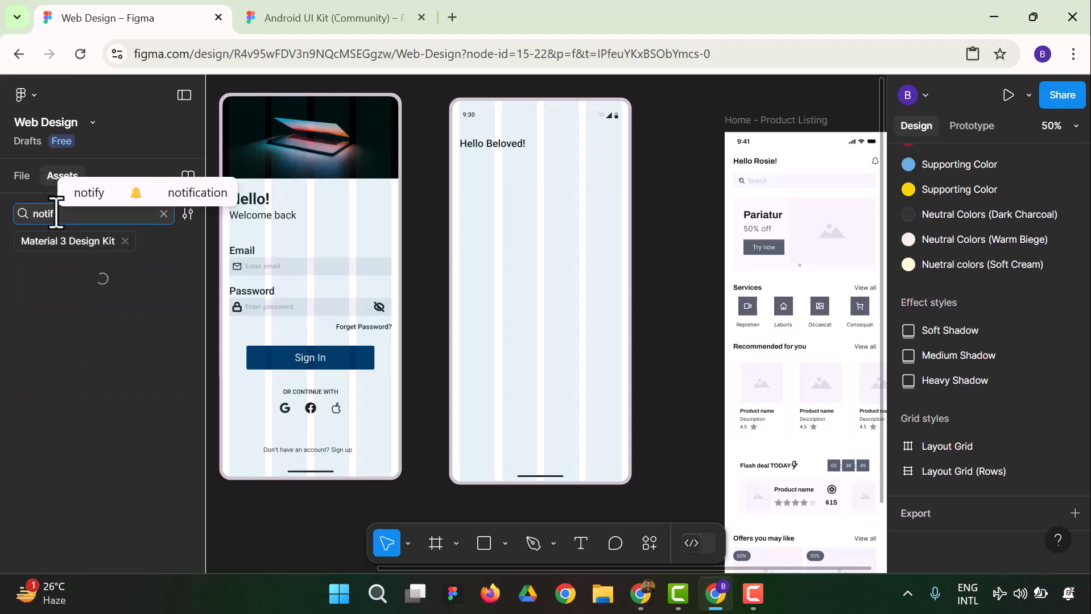
{"action": "type", "text": "ication"}
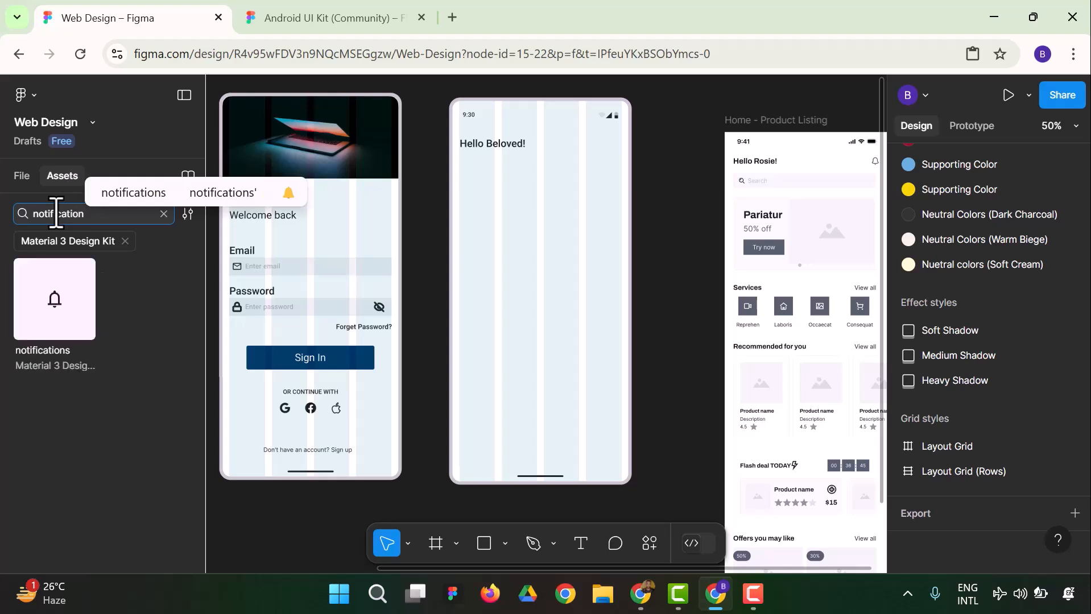
{"action": "left_click", "coordinate": [55, 327]}
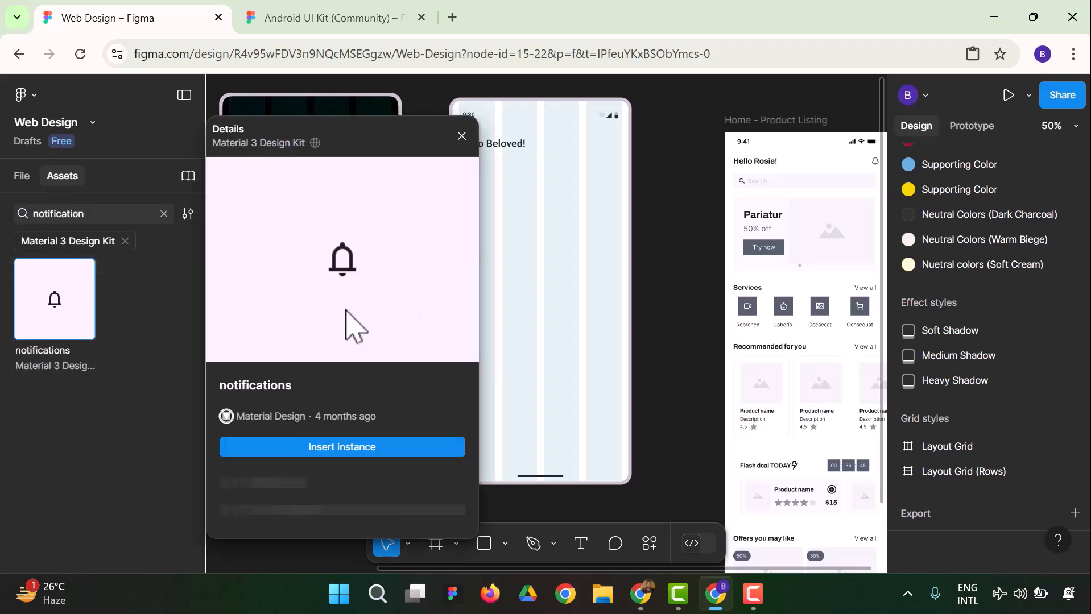
{"action": "left_click", "coordinate": [411, 446]}
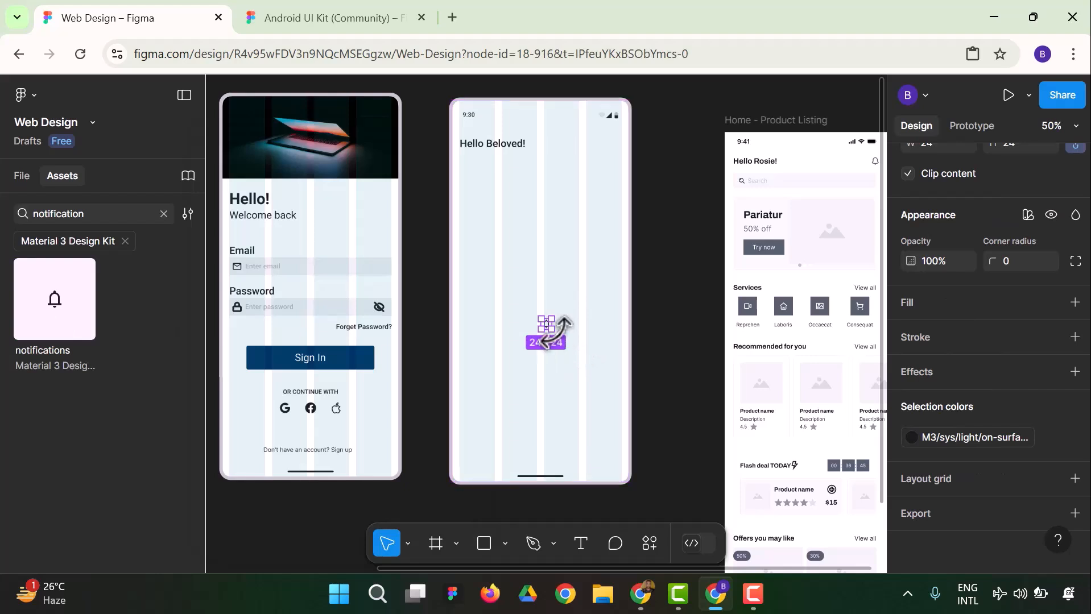
{"action": "left_click_drag", "start_coordinate": [549, 323], "coordinate": [616, 149]}
{"action": "left_click", "coordinate": [662, 207]}
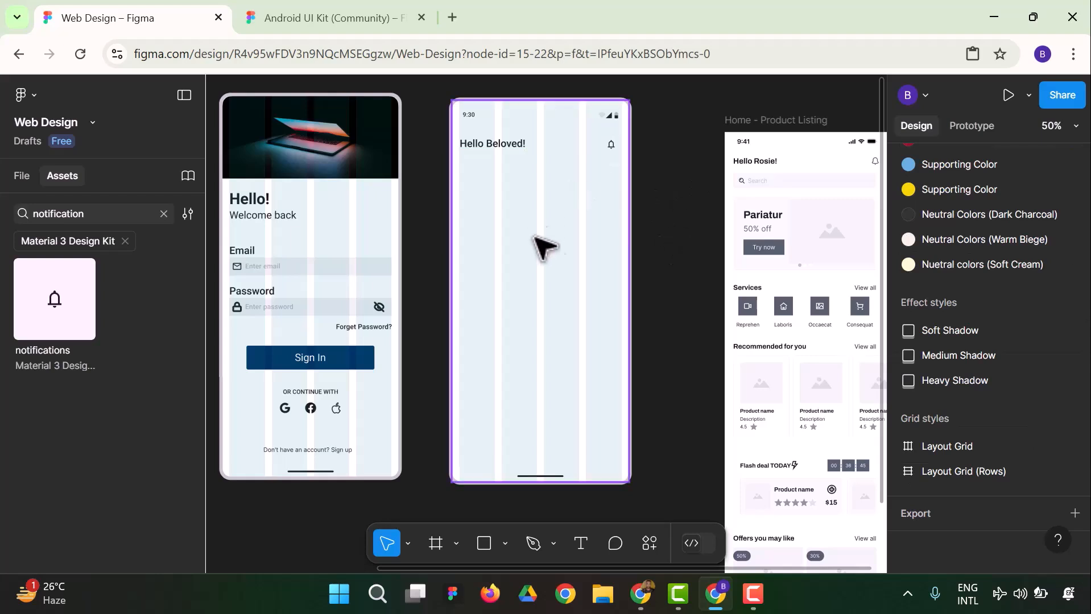
Search the Material 3 Design Kit assets for "search"
{"action": "left_click", "coordinate": [164, 215]}
{"action": "type", "text": "s"}
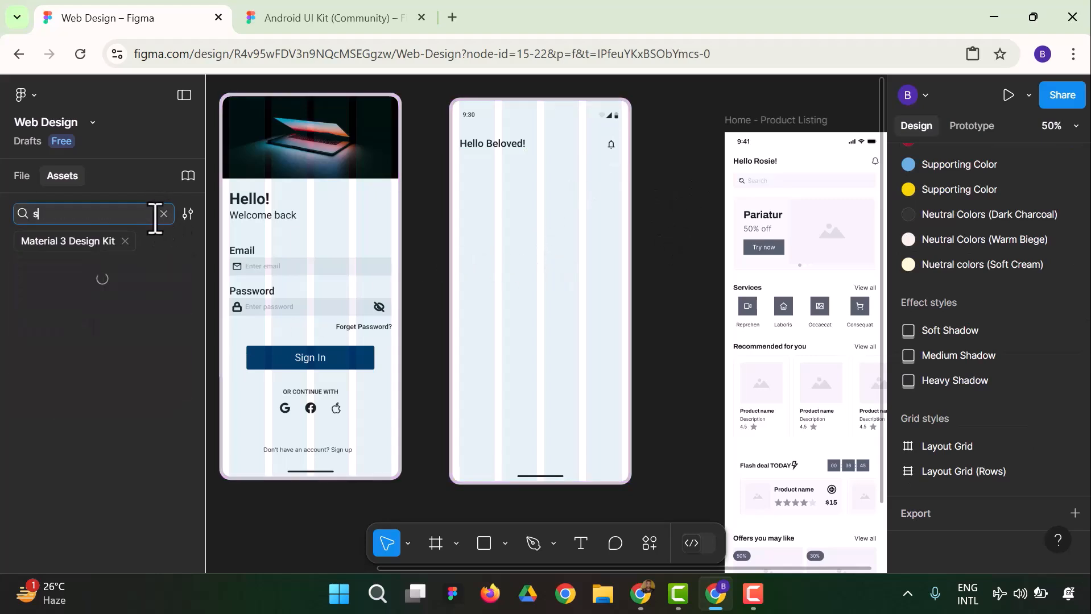
{"action": "type", "text": "earch"}
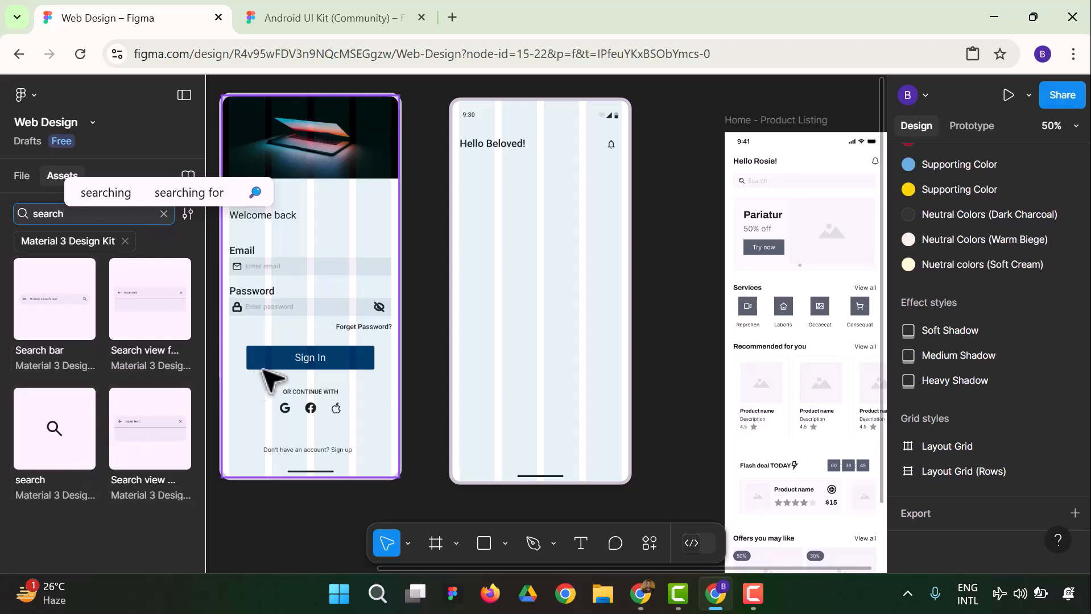
Draw a rectangle about 368 × 28 below the greeting and widen it to about 378 to reach the grid's right edge
{"action": "left_click", "coordinate": [485, 543]}
{"action": "left_click_drag", "start_coordinate": [458, 157], "coordinate": [619, 169]}
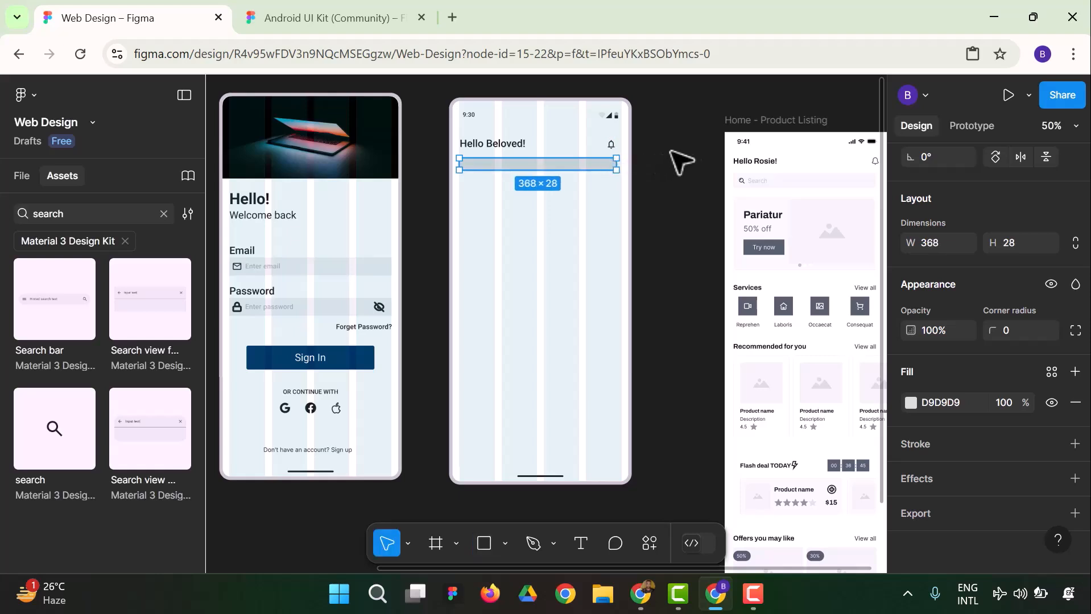
{"action": "left_click", "coordinate": [699, 153]}
{"action": "left_click", "coordinate": [610, 145]}
{"action": "left_click", "coordinate": [603, 164]}
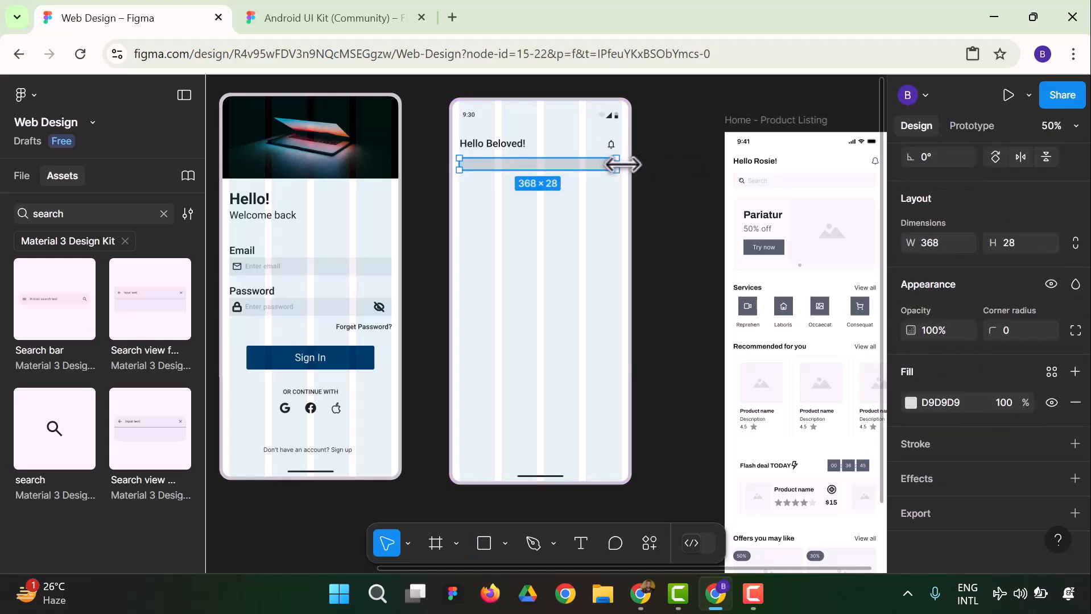
{"action": "left_click", "coordinate": [653, 161]}
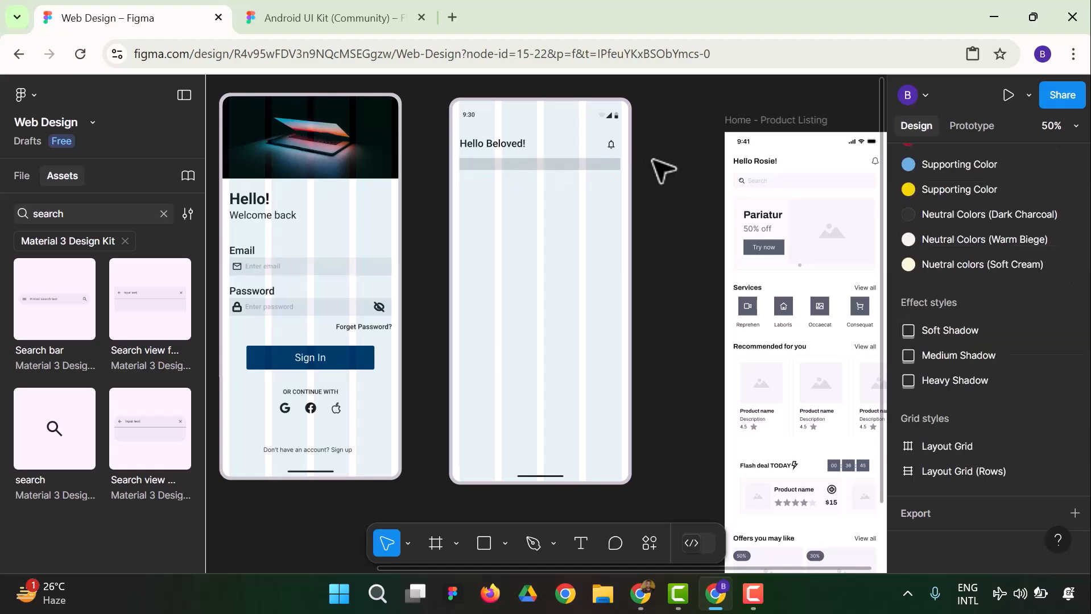
Move the bell icon slightly right so it lines up with the rectangle's right edge
{"action": "left_click", "coordinate": [611, 144]}
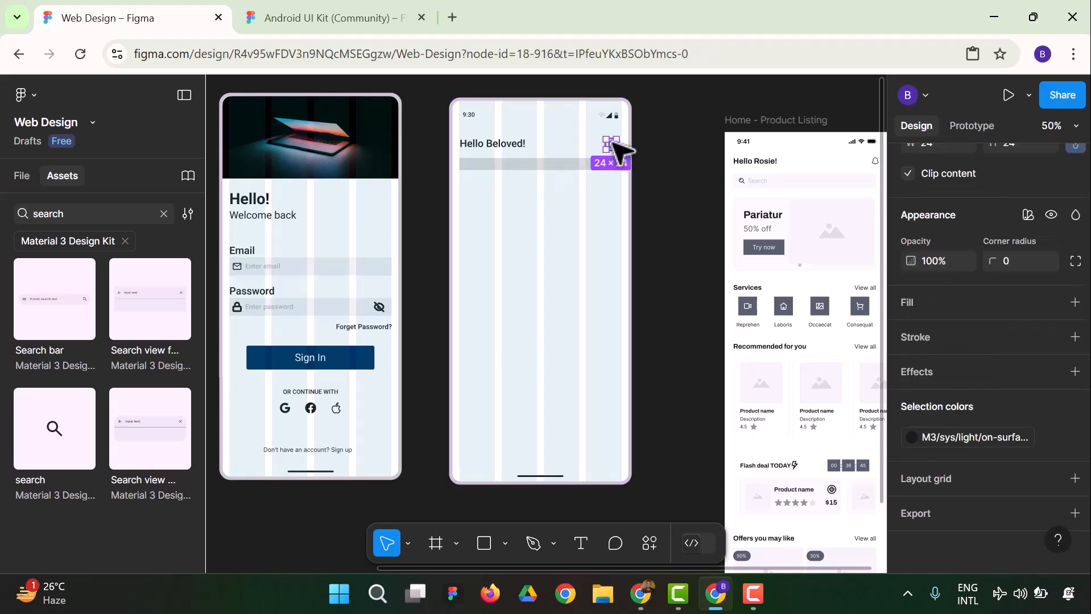
{"action": "key", "text": "Delete"}
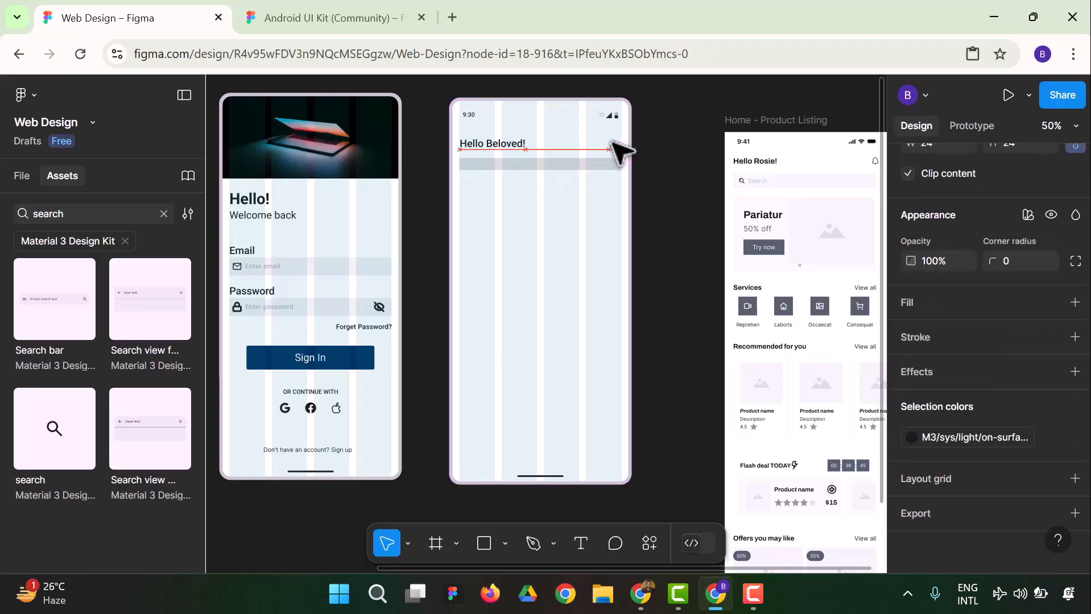
{"action": "key", "text": "ctrl+z"}
{"action": "left_click", "coordinate": [682, 175]}
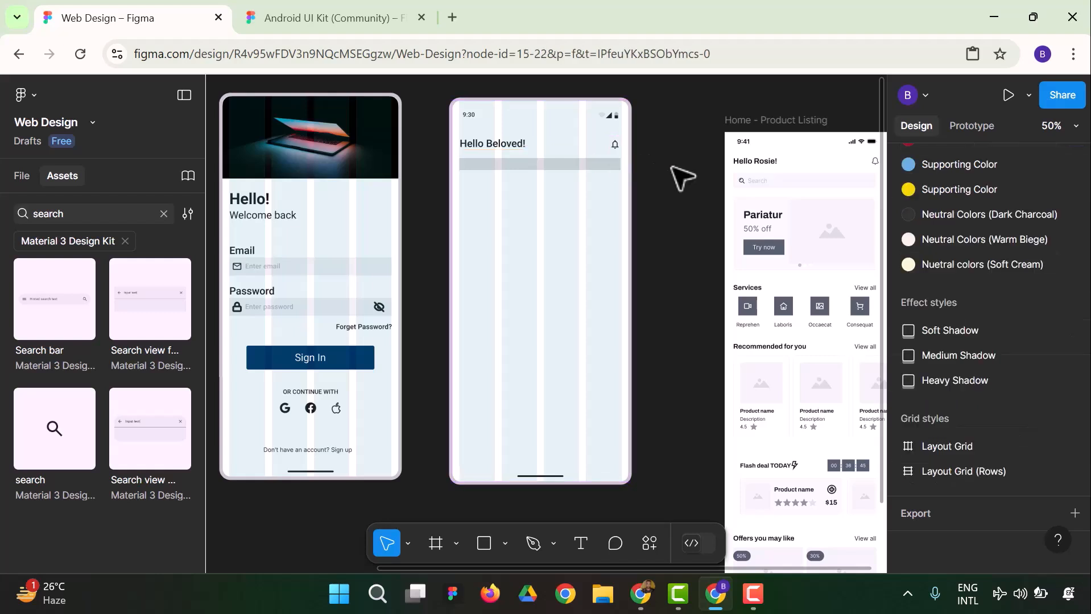
Lower the search bar rectangle's fill opacity to about 43% and increase its height to about 38
{"action": "left_click", "coordinate": [602, 169]}
{"action": "left_click", "coordinate": [912, 403]}
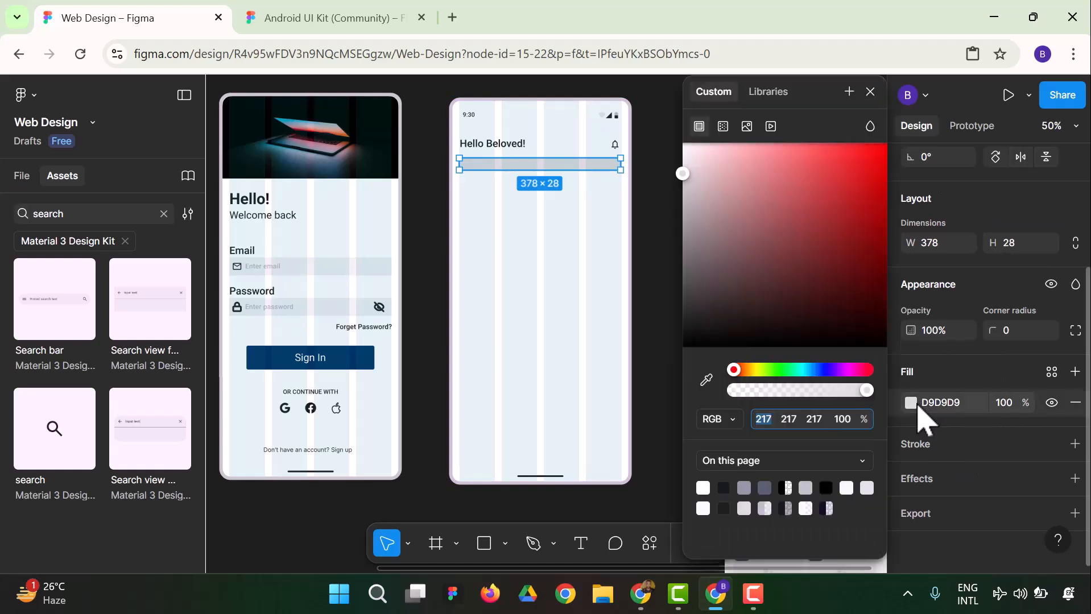
{"action": "left_click_drag", "start_coordinate": [865, 390], "coordinate": [795, 393]}
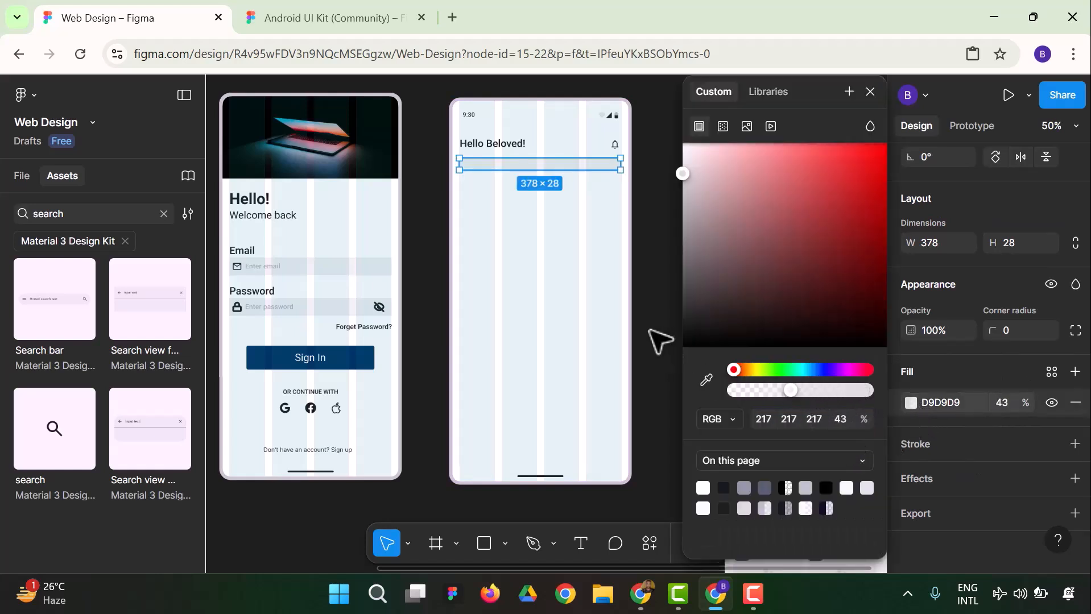
{"action": "left_click", "coordinate": [647, 322]}
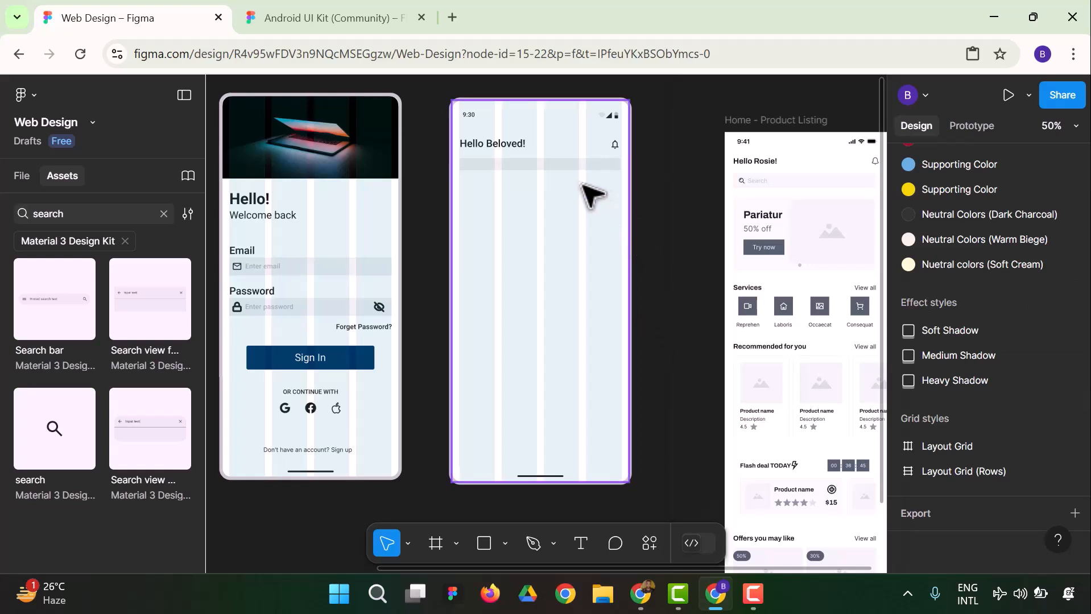
{"action": "left_click", "coordinate": [467, 167]}
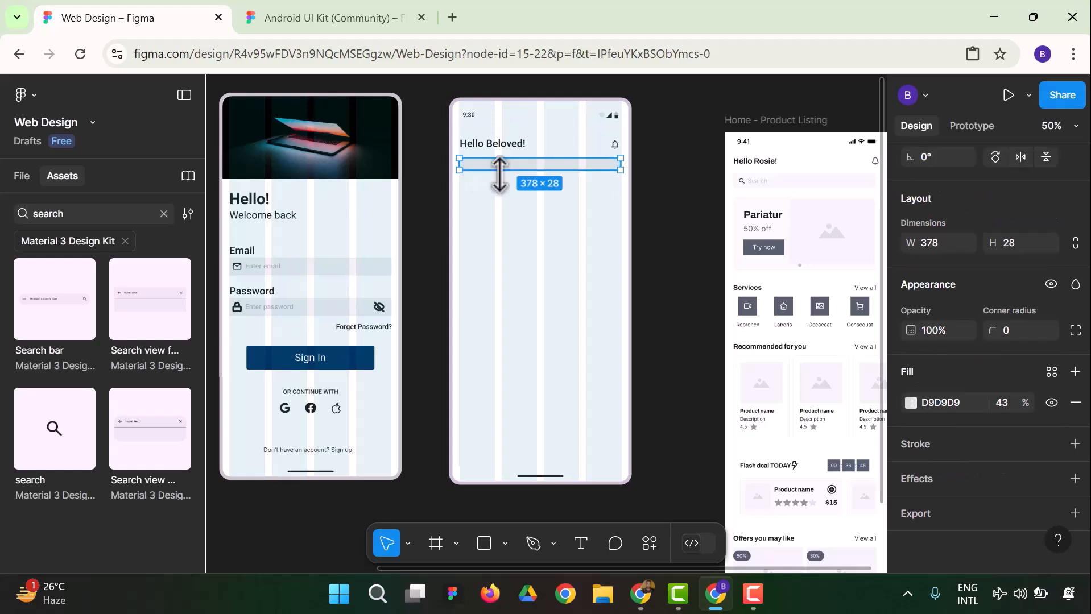
{"action": "left_click_drag", "start_coordinate": [523, 169], "coordinate": [522, 174]}
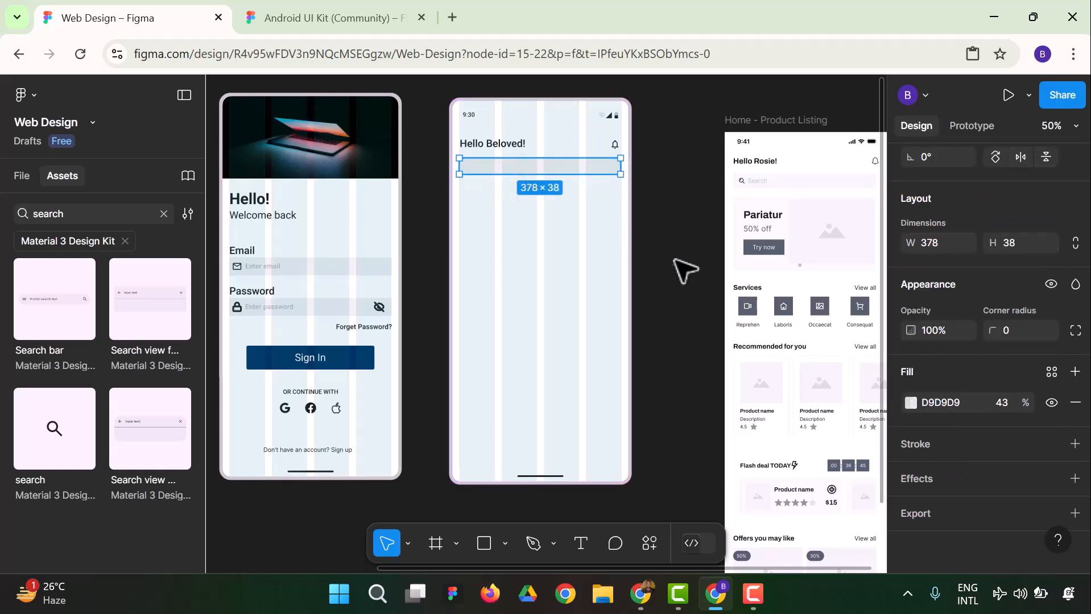
{"action": "left_click", "coordinate": [654, 268]}
Insert the Material 3 search icon and place it inside the search bar rectangle, near its left end and vertically centred
{"action": "left_click", "coordinate": [56, 441]}
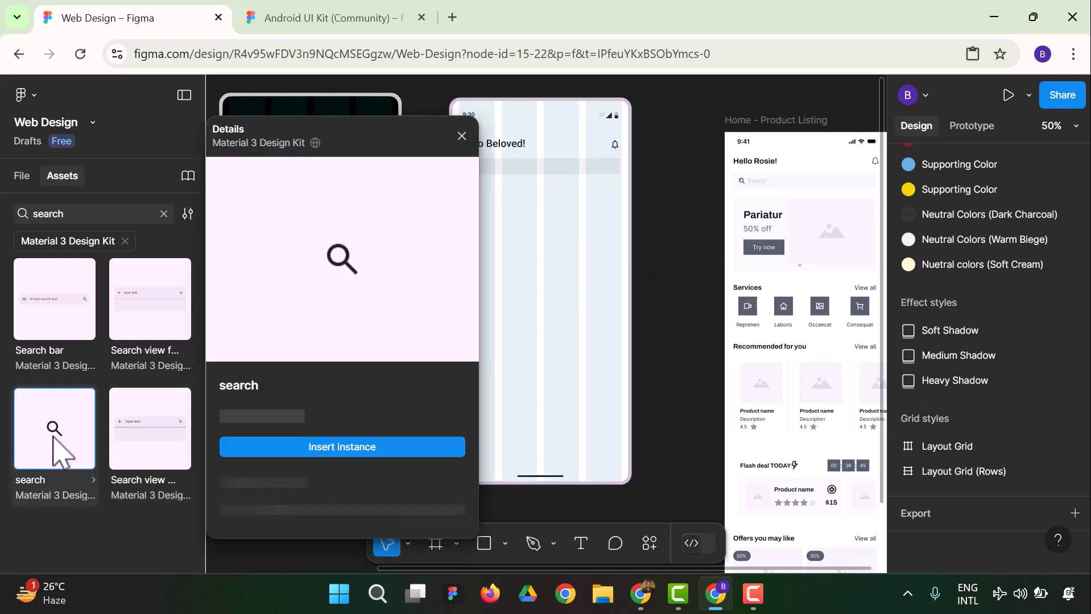
{"action": "left_click", "coordinate": [354, 446]}
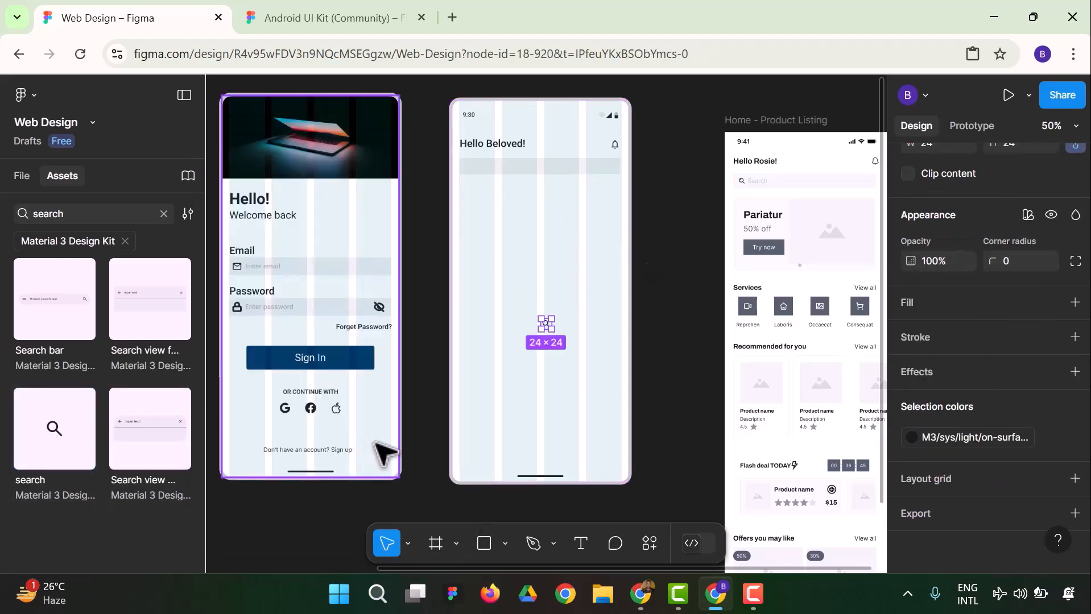
{"action": "scroll", "coordinate": [986, 361], "scroll_direction": "up", "scroll_amount": 3}
{"action": "left_click_drag", "start_coordinate": [547, 325], "coordinate": [466, 169]}
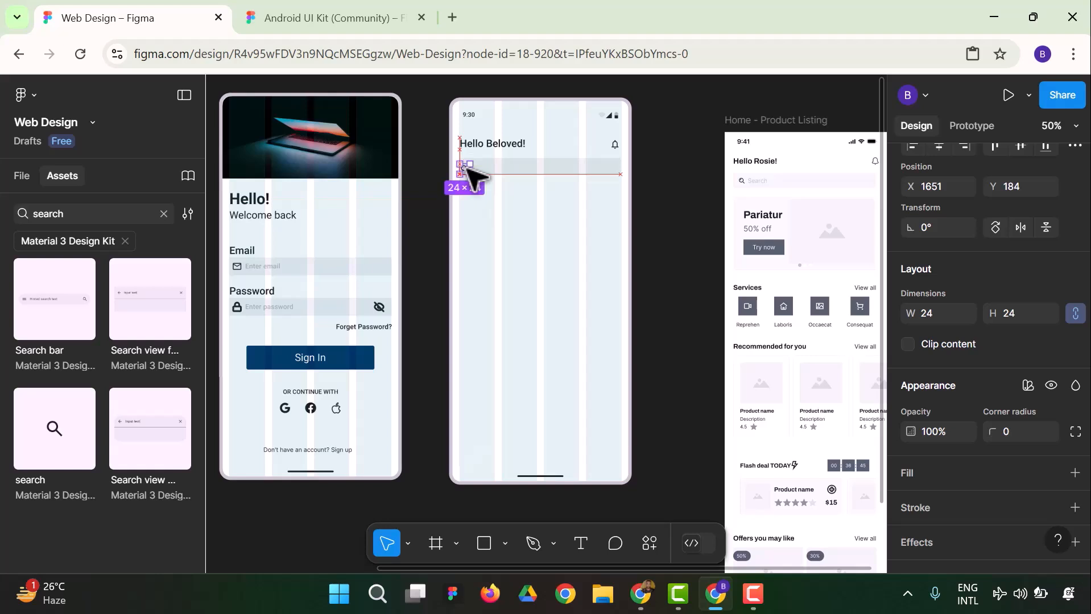
{"action": "left_click", "coordinate": [431, 249]}
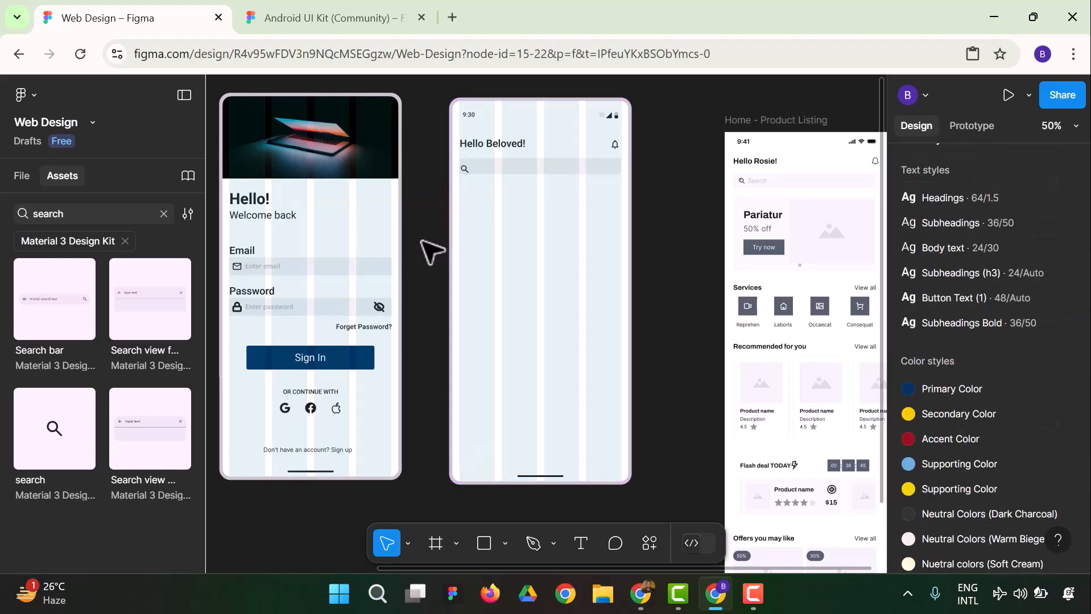
{"action": "left_click_drag", "start_coordinate": [466, 170], "coordinate": [468, 167]}
{"action": "left_click", "coordinate": [445, 231]}
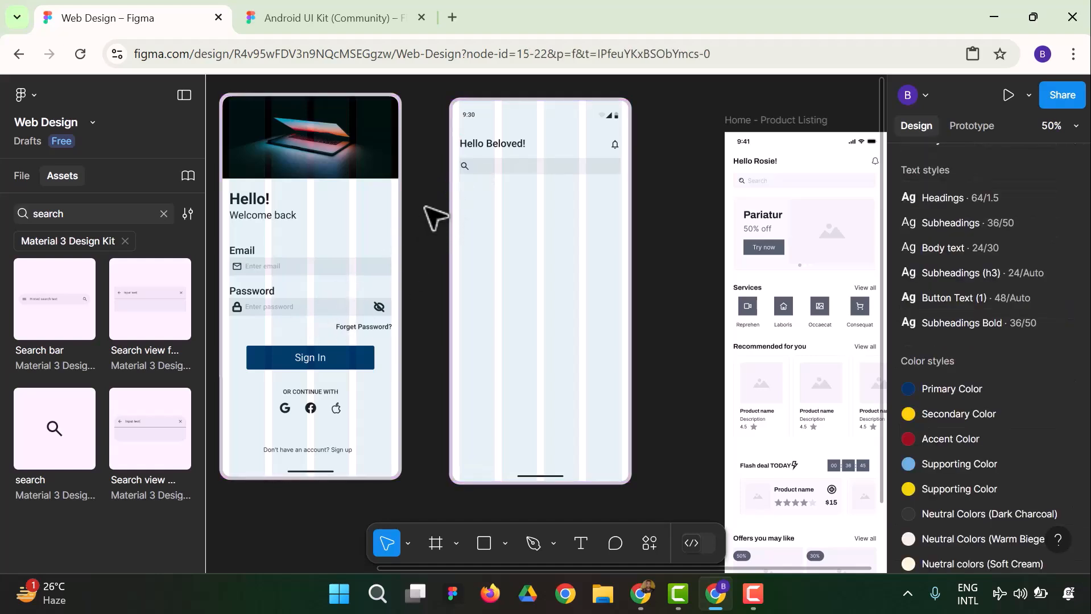
{"action": "left_click", "coordinate": [465, 166]}
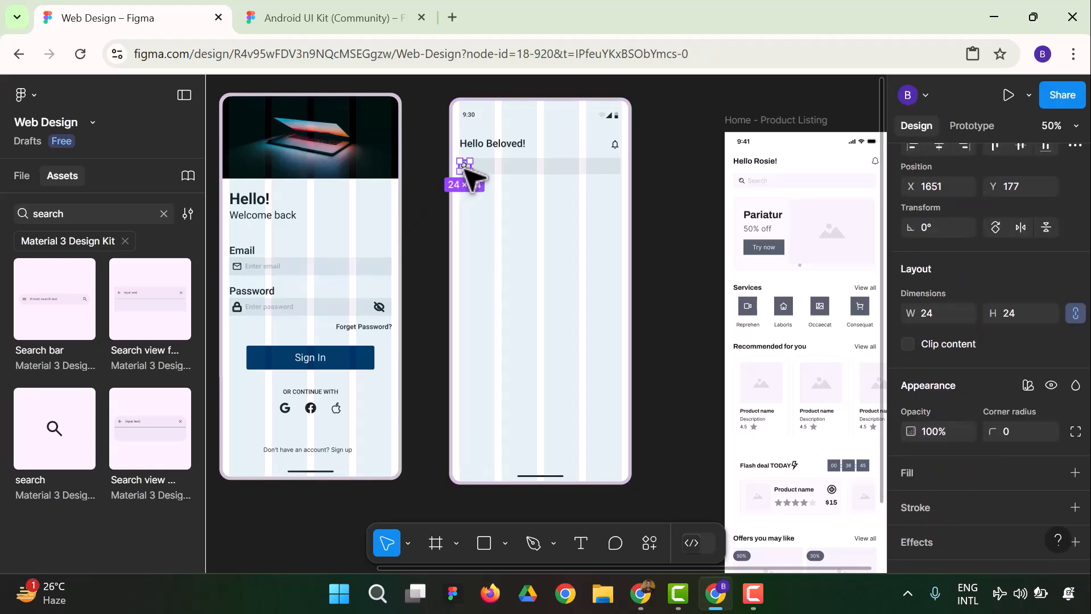
{"action": "left_click", "coordinate": [429, 253]}
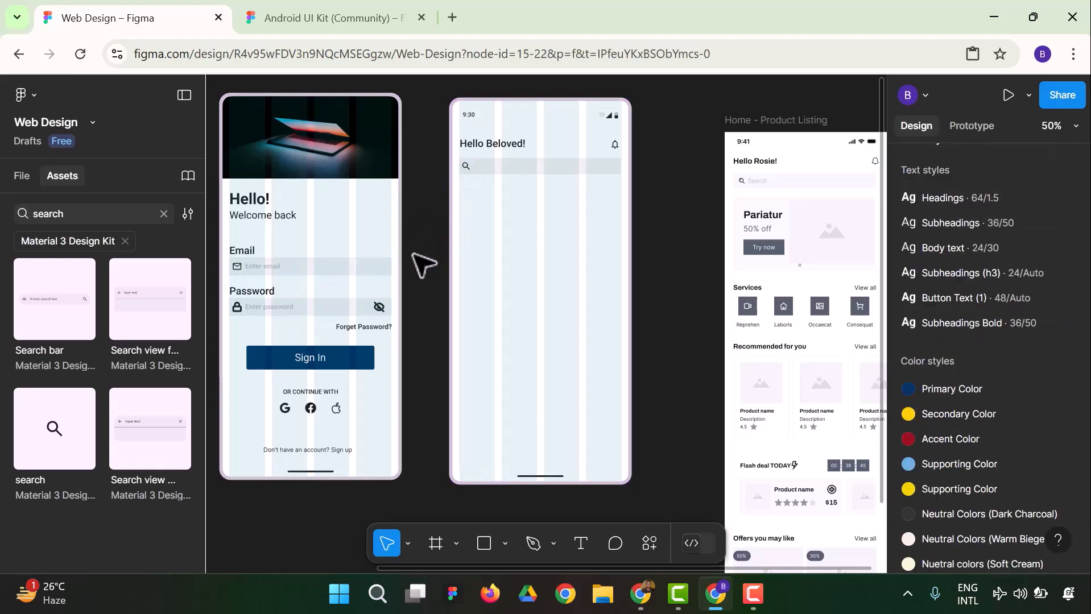
Duplicate the "Enter email" placeholder from the sign-in screen, bring the copy to front, and place it beside the search icon
{"action": "left_click", "coordinate": [275, 267]}
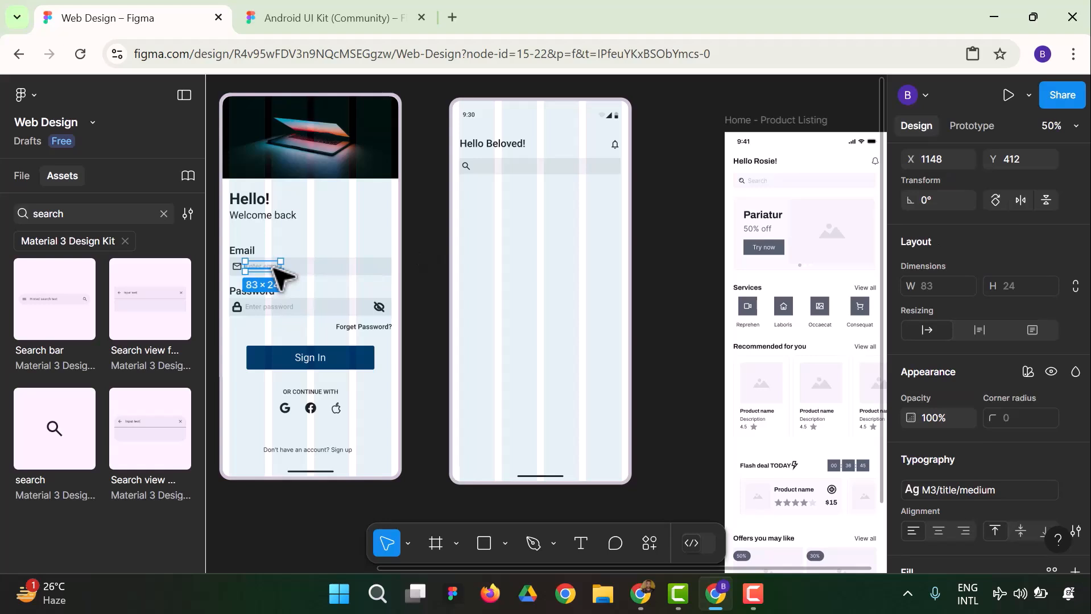
{"action": "left_click_drag", "start_coordinate": [269, 268], "coordinate": [453, 274]}
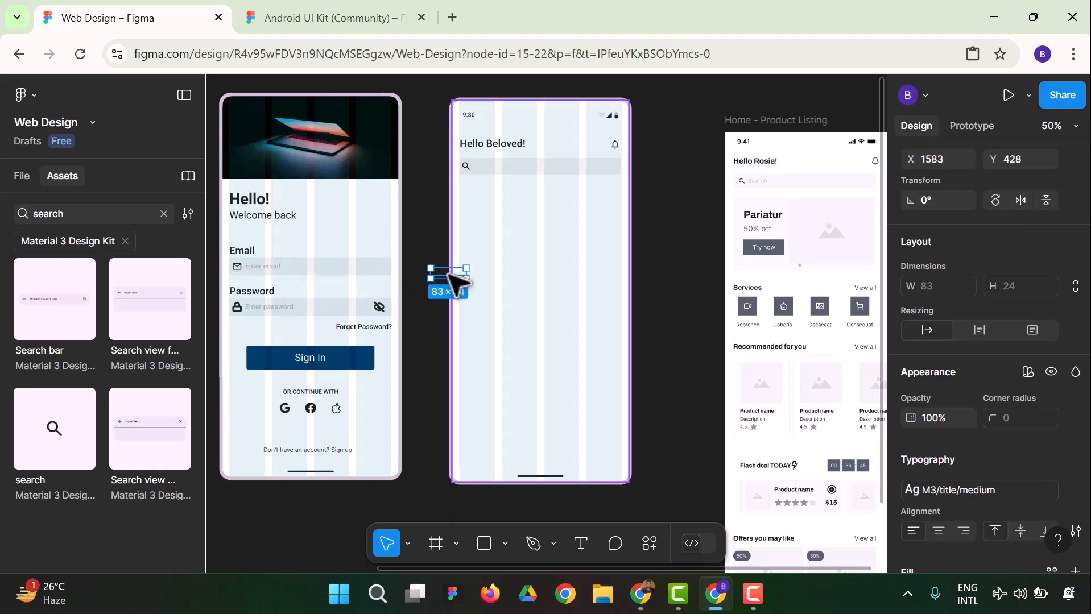
{"action": "right_click", "coordinate": [448, 273]}
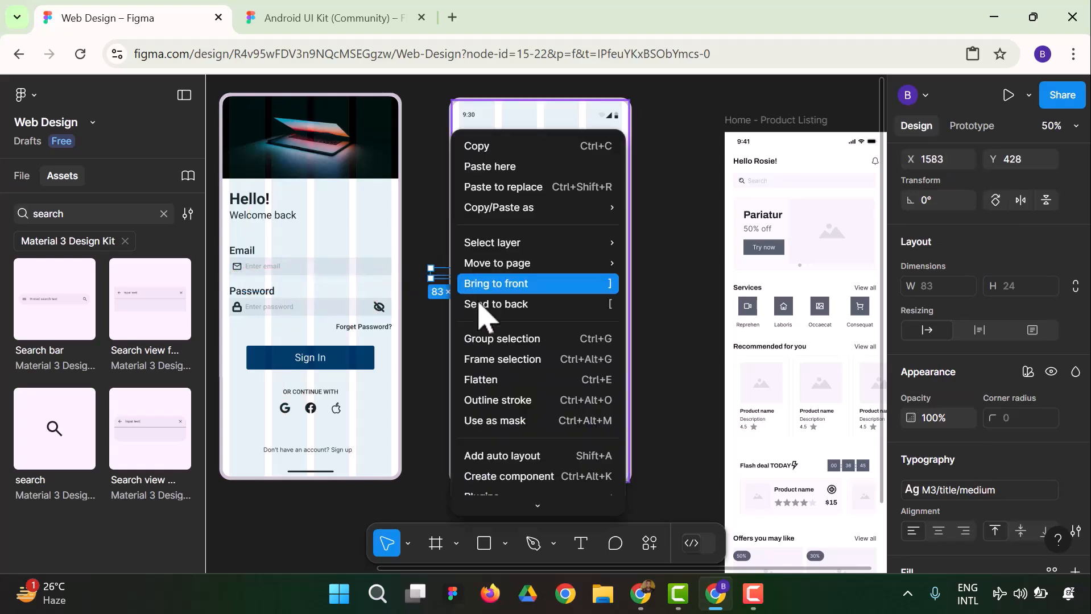
{"action": "left_click", "coordinate": [541, 285]}
{"action": "left_click_drag", "start_coordinate": [464, 269], "coordinate": [499, 166]}
Change the copied placeholder text in the search bar to "Search"
{"action": "double_click", "coordinate": [499, 167]}
{"action": "type", "text": "Search"}
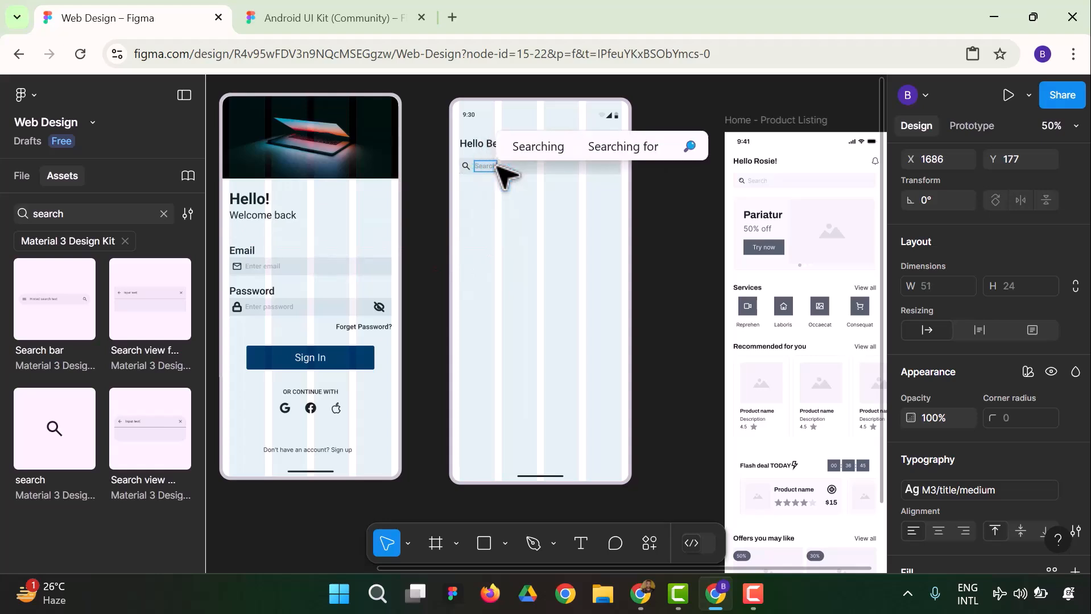
{"action": "key", "text": "Escape"}
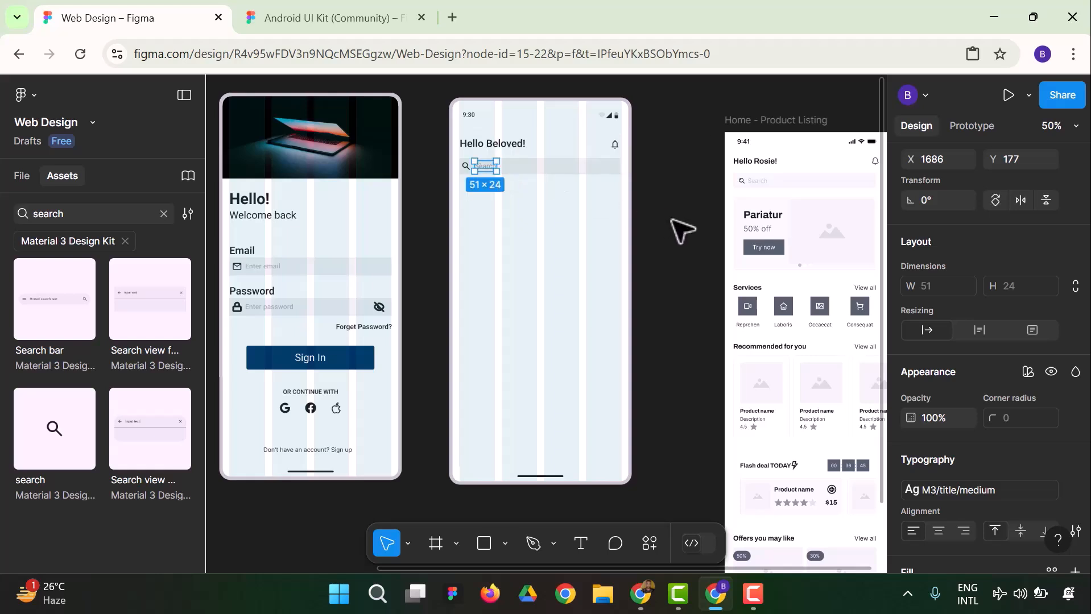
{"action": "left_click", "coordinate": [680, 230]}
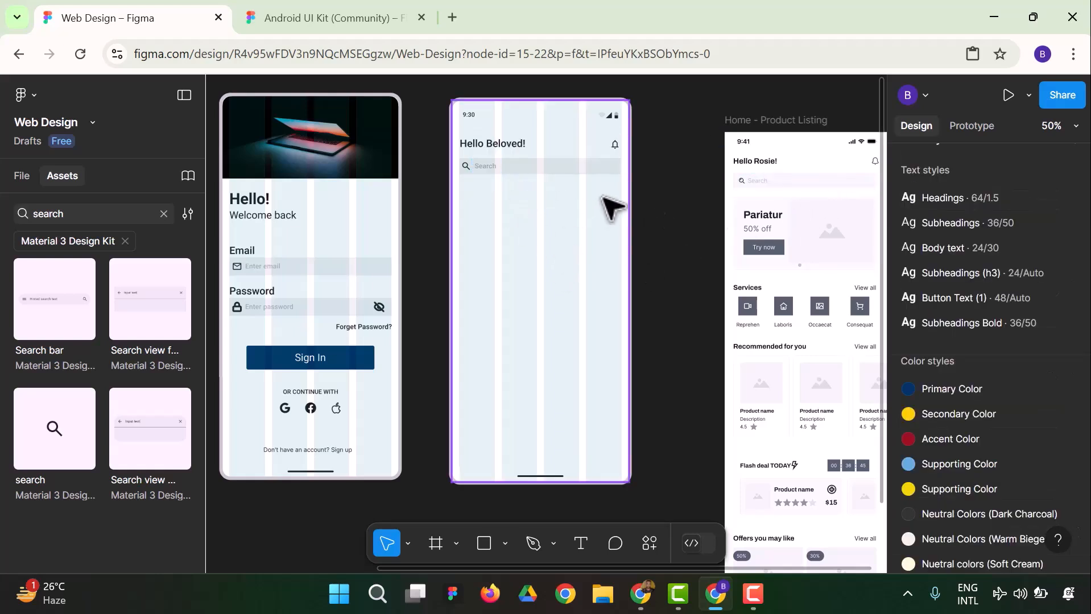
Draw a banner rectangle about 373 × 146 below the search bar, spanning the layout grid's width
{"action": "scroll", "coordinate": [686, 231], "scroll_direction": "down", "scroll_amount": 1}
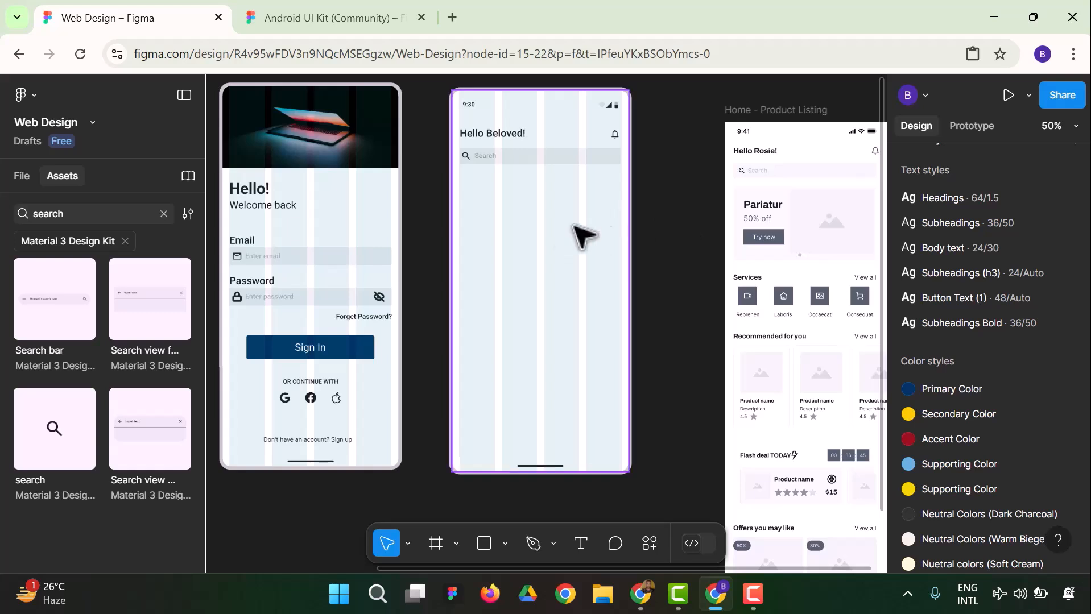
{"action": "left_click", "coordinate": [485, 545]}
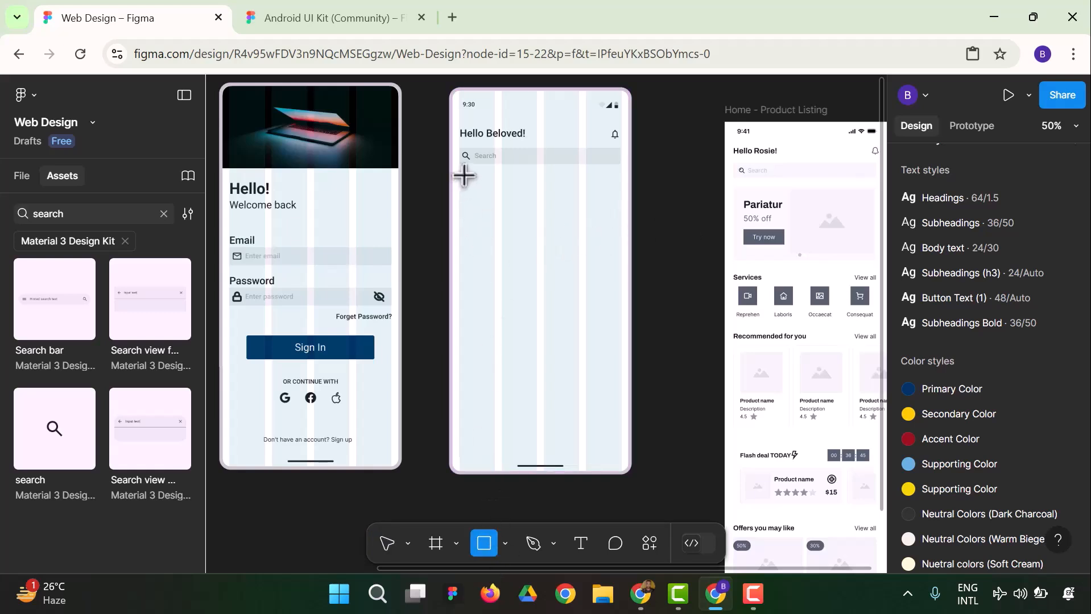
{"action": "left_click_drag", "start_coordinate": [460, 178], "coordinate": [619, 239]}
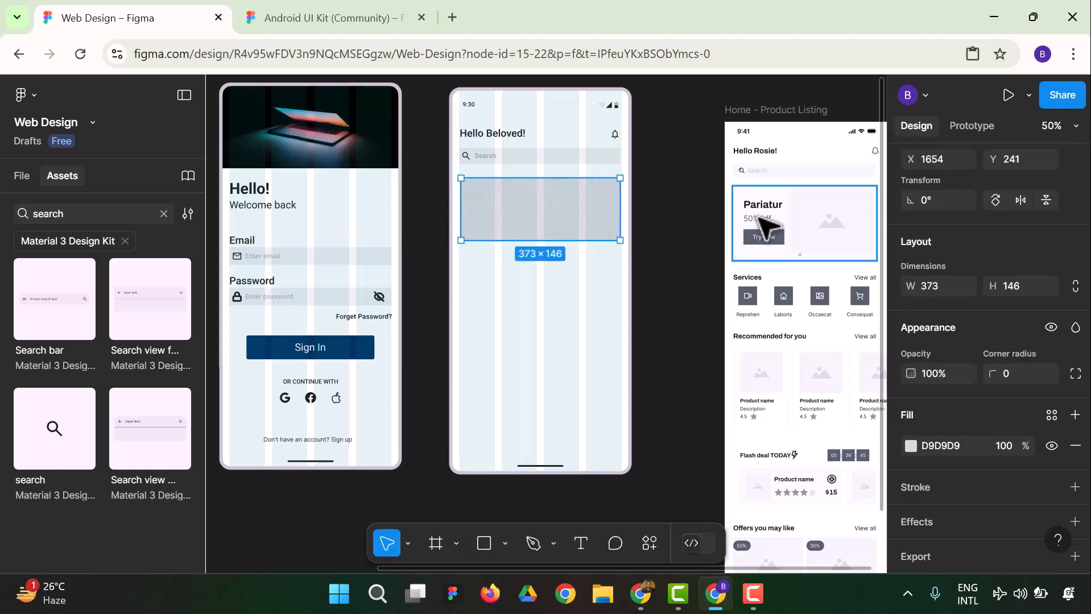
{"action": "left_click", "coordinate": [680, 225]}
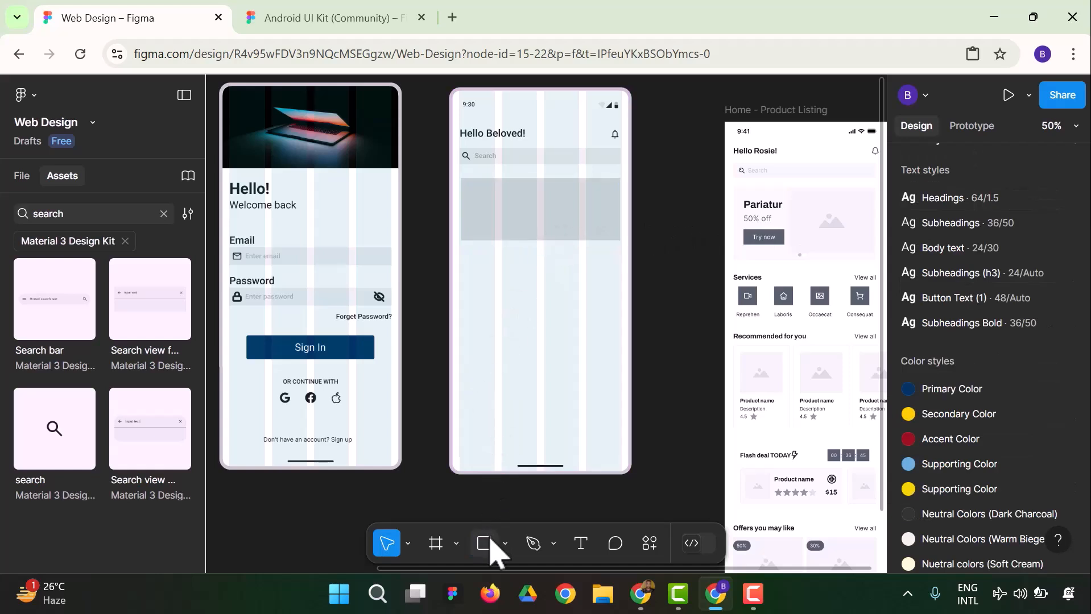
Draw a second rectangle about 180 × 146 over the right half of the banner rectangle
{"action": "left_click", "coordinate": [487, 545]}
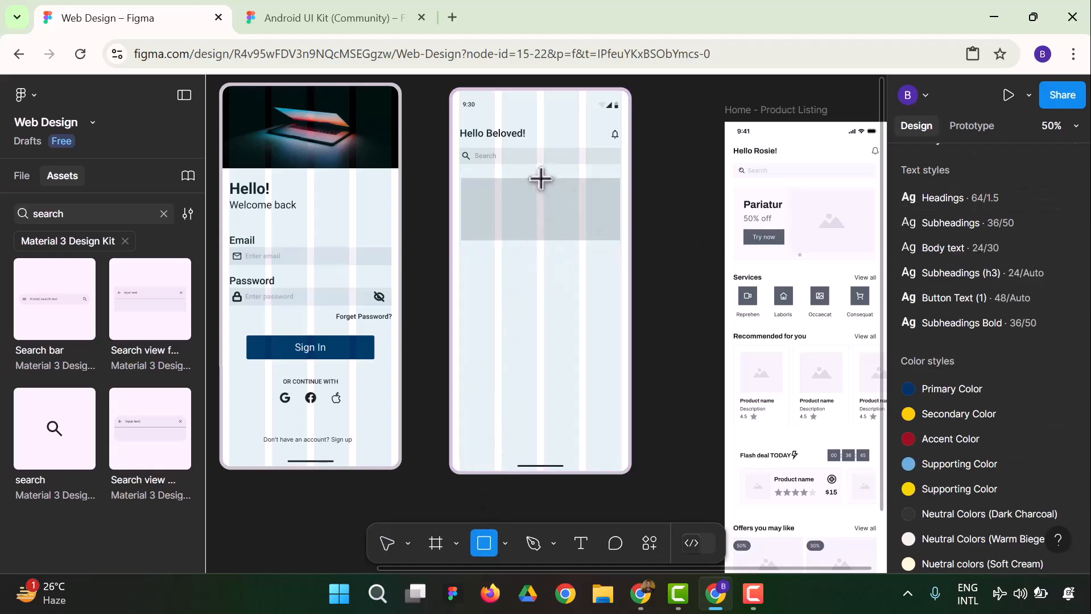
{"action": "left_click_drag", "start_coordinate": [544, 178], "coordinate": [621, 240]}
{"action": "left_click", "coordinate": [694, 224]}
With the banner's right-half rectangle selected, run the Unsplash plugin and search it for "Laptop"
{"action": "left_click", "coordinate": [585, 211]}
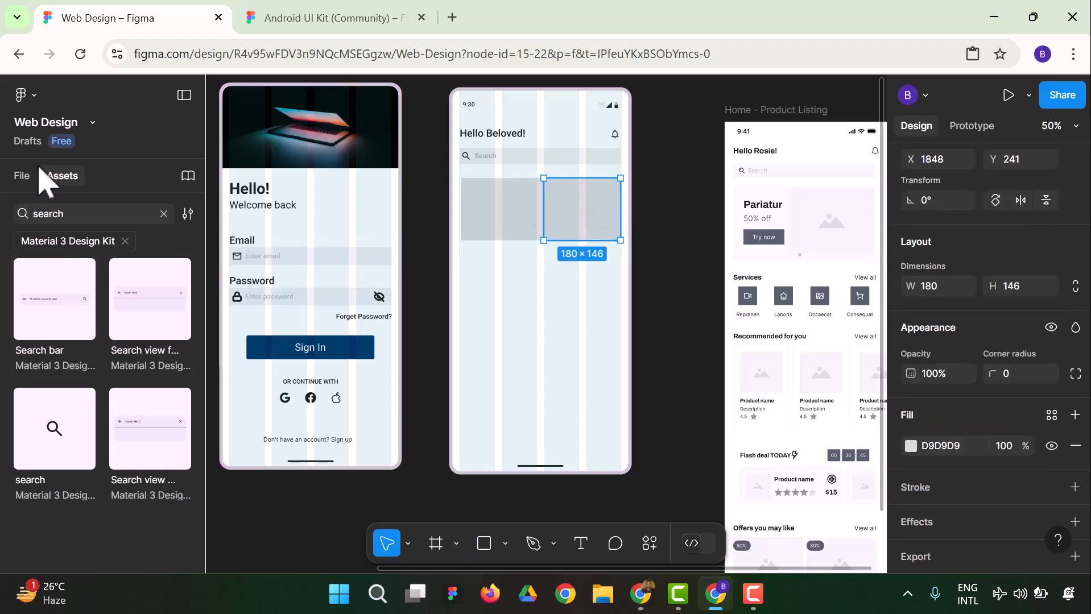
{"action": "left_click", "coordinate": [36, 97]}
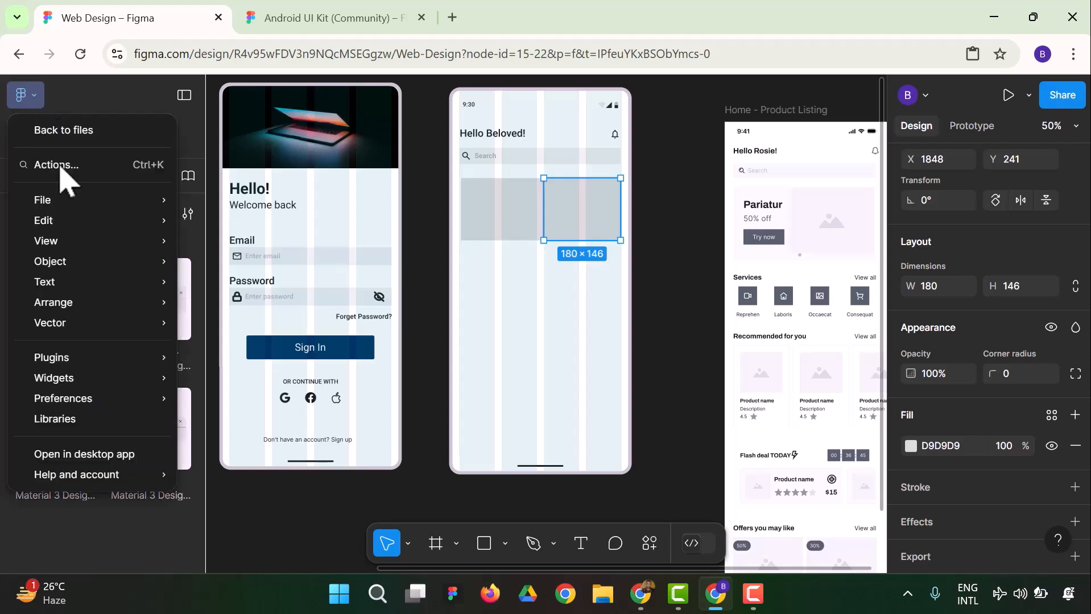
{"action": "mouse_move", "coordinate": [156, 359]}
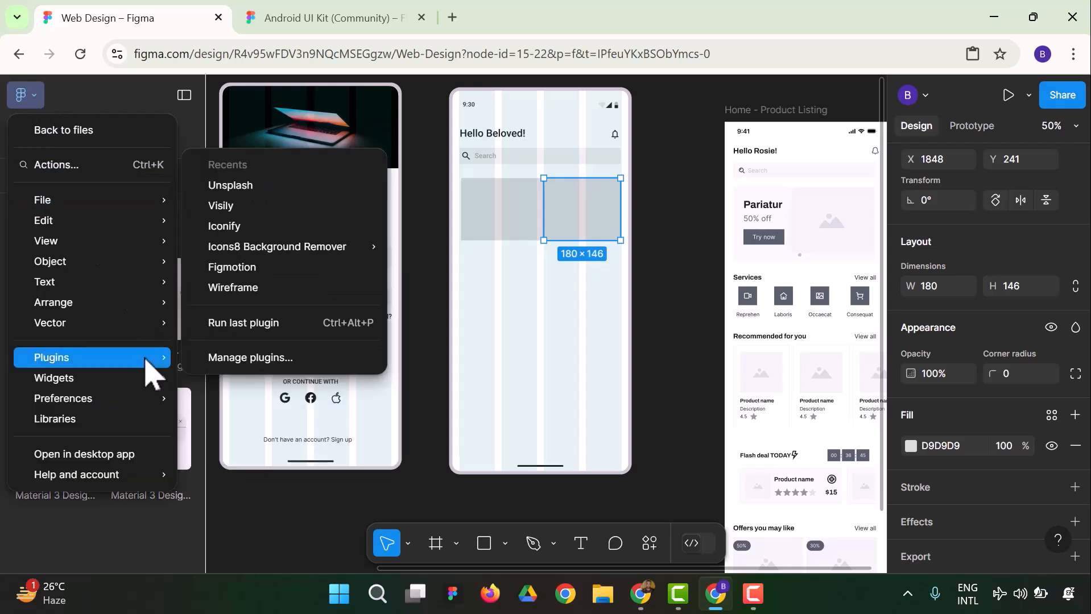
{"action": "left_click", "coordinate": [231, 189]}
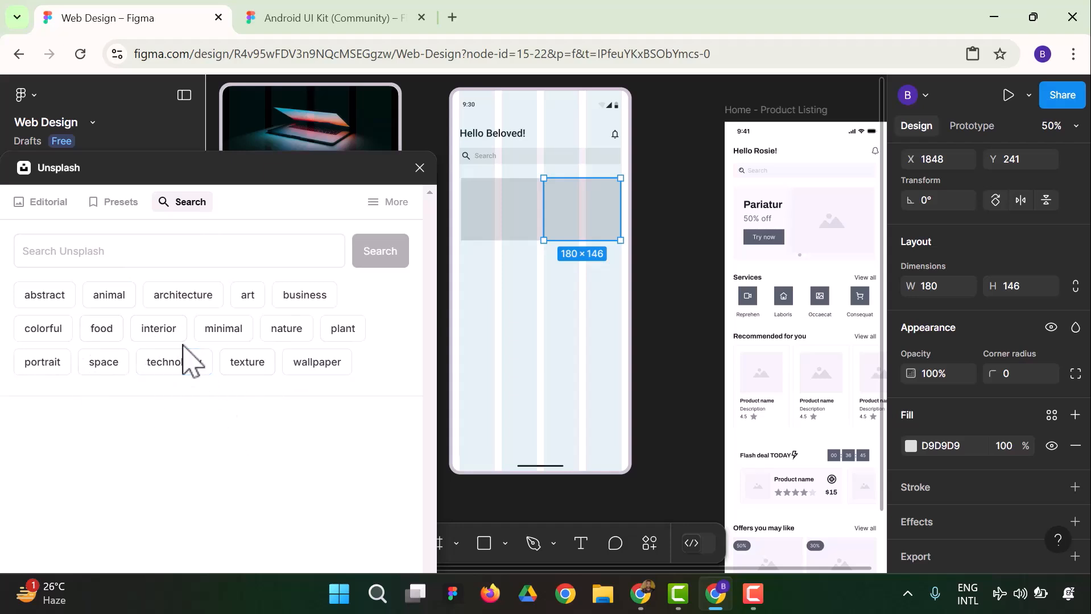
{"action": "left_click", "coordinate": [165, 261]}
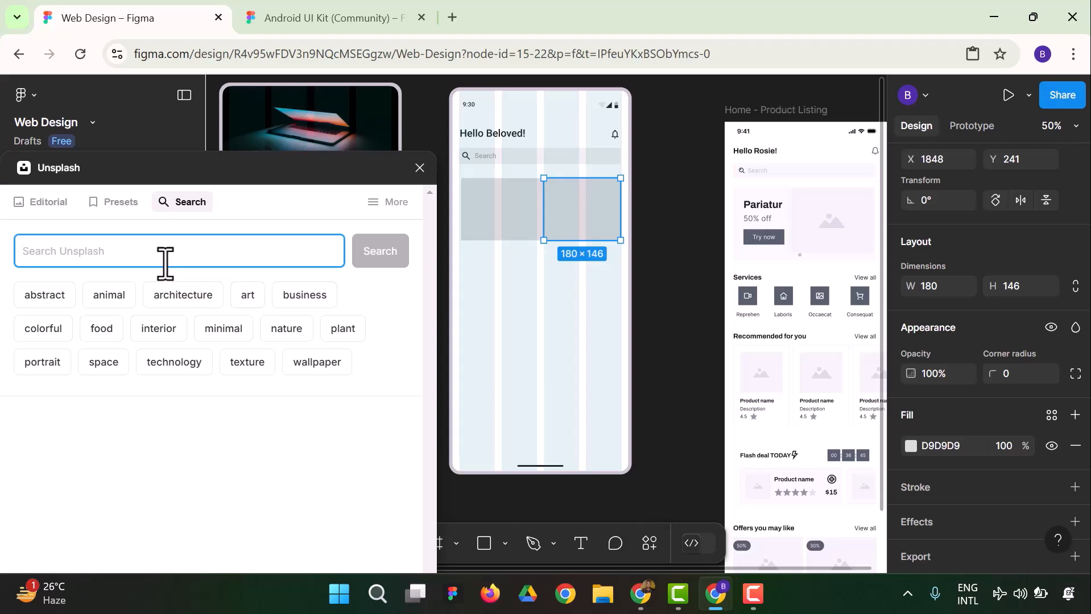
{"action": "type", "text": "Laptop"}
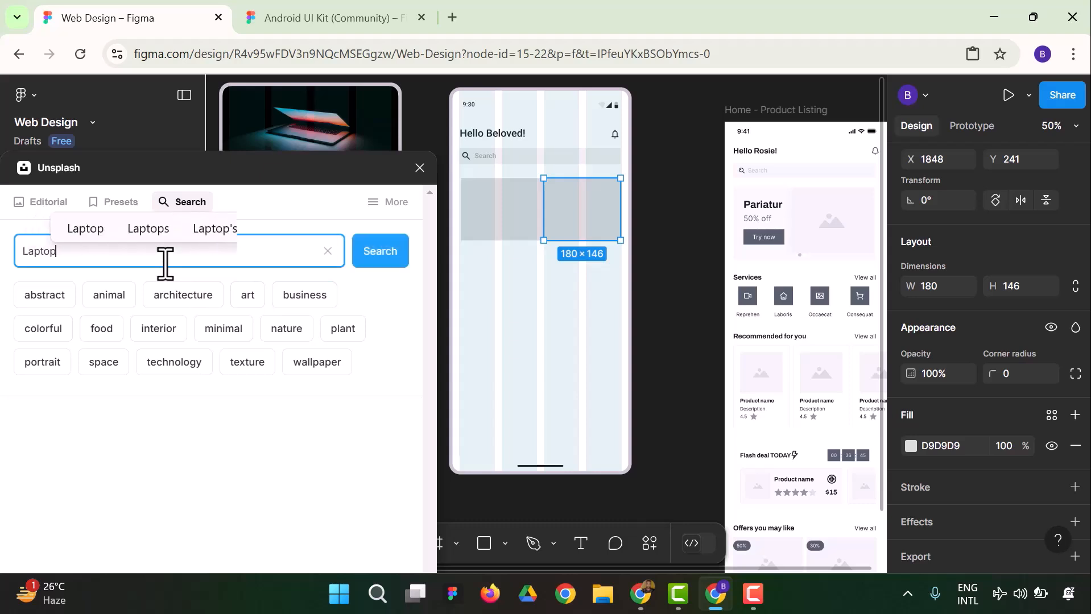
{"action": "key", "text": "Return"}
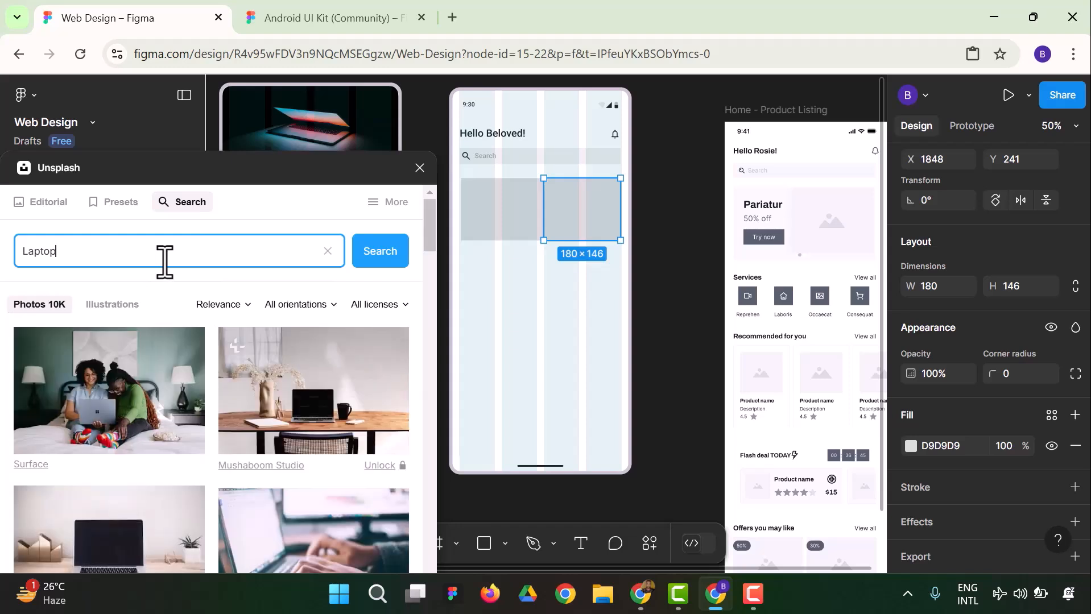
Fill the banner's right-half rectangle with the Unsplash photo of a half-open black laptop against an orange background
{"action": "scroll", "coordinate": [238, 407], "scroll_direction": "down", "scroll_amount": 2}
{"action": "scroll", "coordinate": [238, 408], "scroll_direction": "down", "scroll_amount": 5}
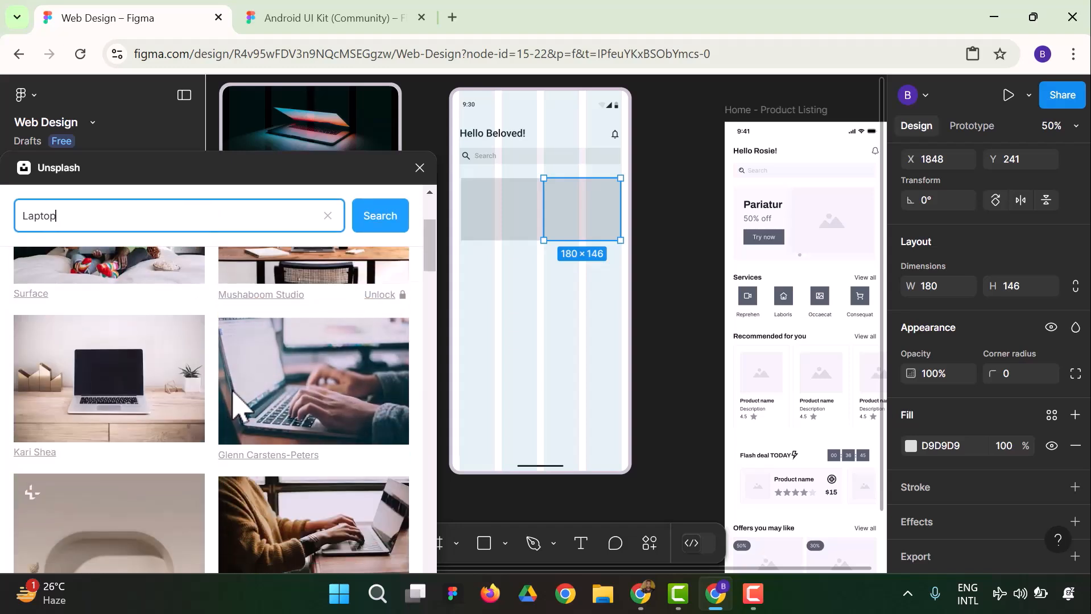
{"action": "scroll", "coordinate": [238, 408], "scroll_direction": "down", "scroll_amount": 3}
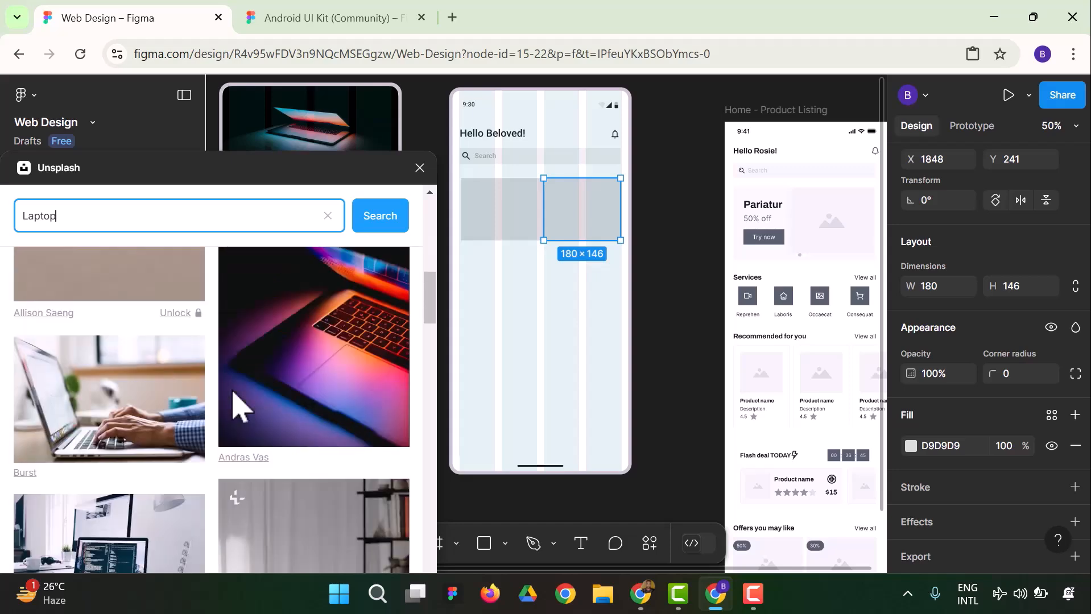
{"action": "scroll", "coordinate": [238, 407], "scroll_direction": "down", "scroll_amount": 8}
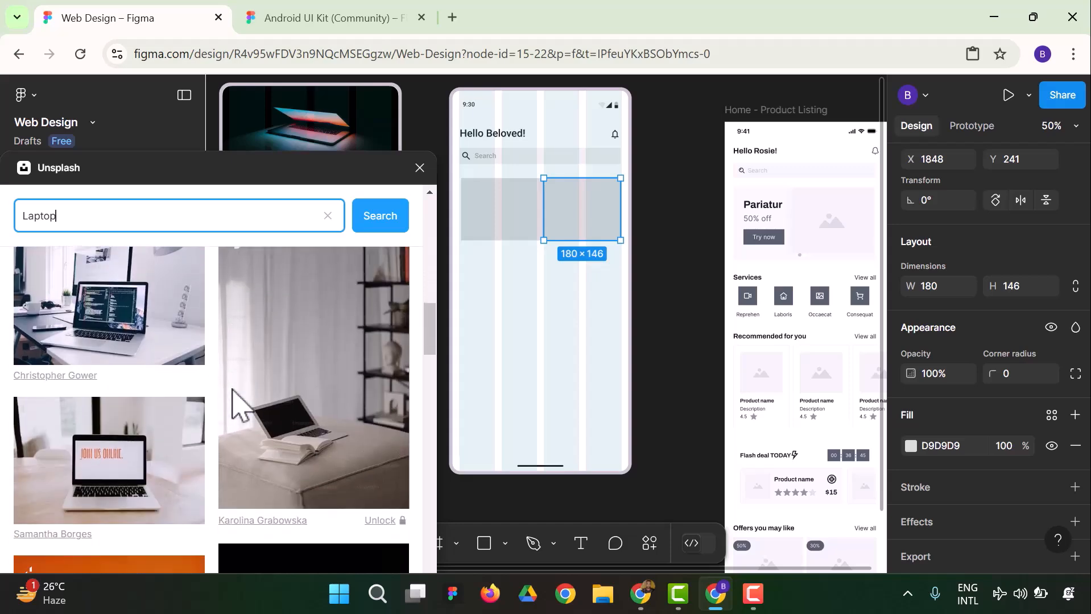
{"action": "scroll", "coordinate": [239, 407], "scroll_direction": "down", "scroll_amount": 6}
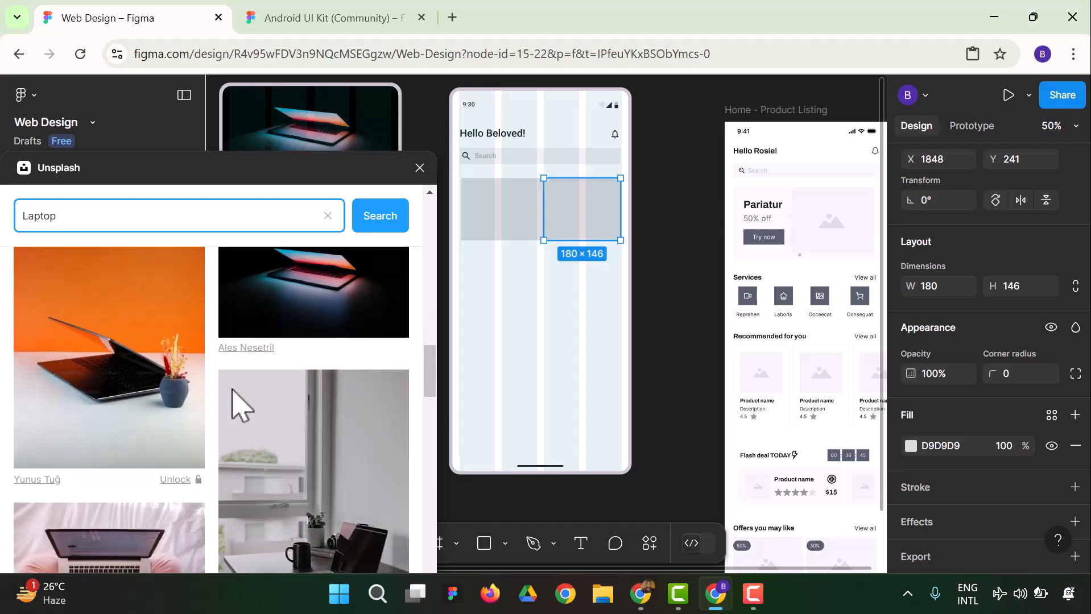
{"action": "scroll", "coordinate": [232, 387], "scroll_direction": "down", "scroll_amount": 3}
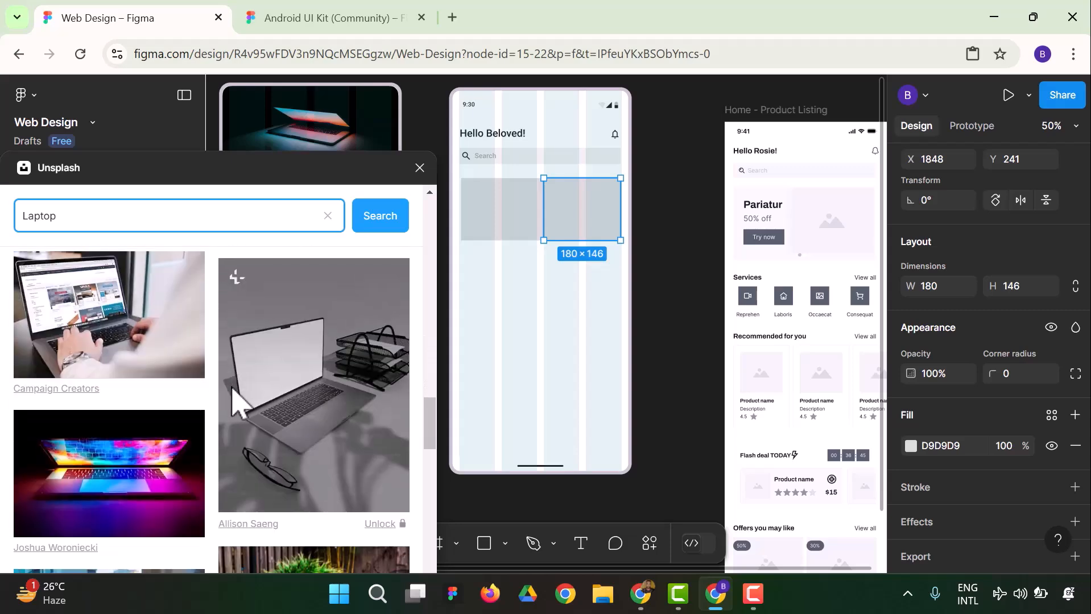
{"action": "scroll", "coordinate": [231, 388], "scroll_direction": "down", "scroll_amount": 3}
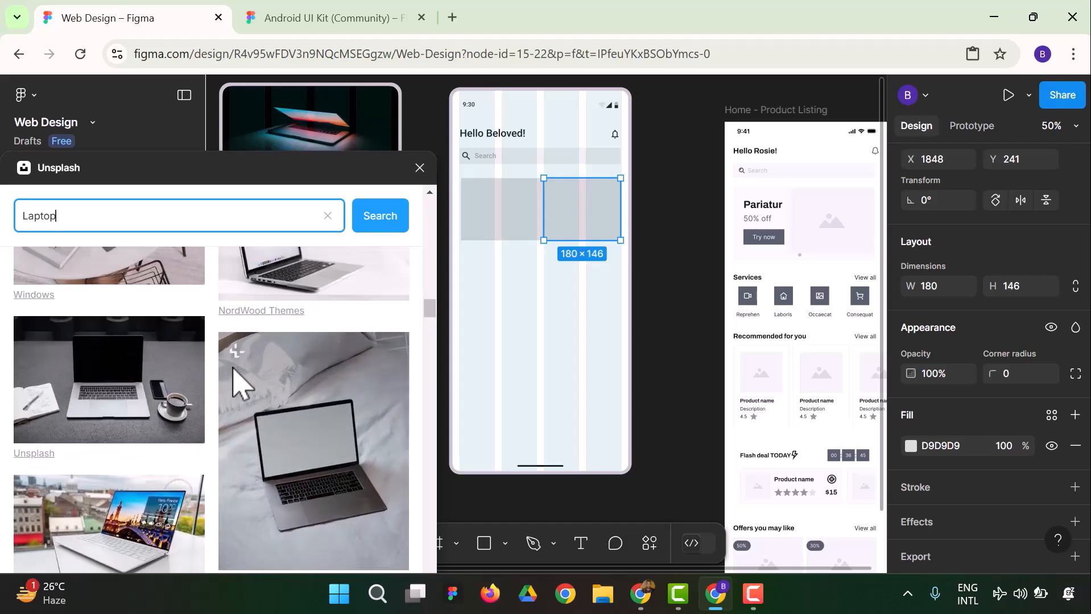
{"action": "scroll", "coordinate": [238, 382], "scroll_direction": "up", "scroll_amount": 5}
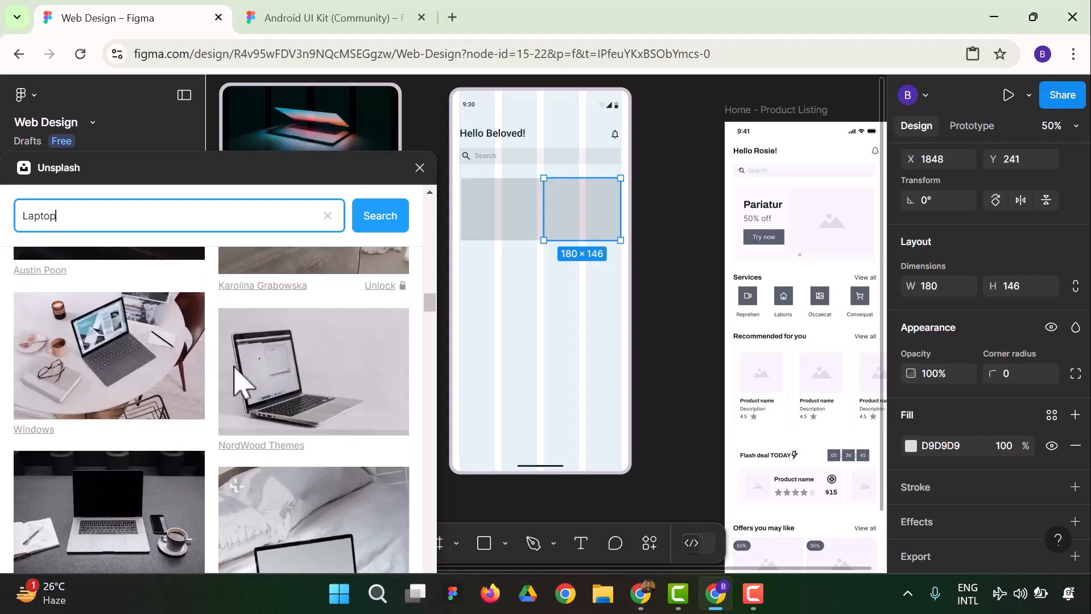
{"action": "scroll", "coordinate": [190, 402], "scroll_direction": "up", "scroll_amount": 2}
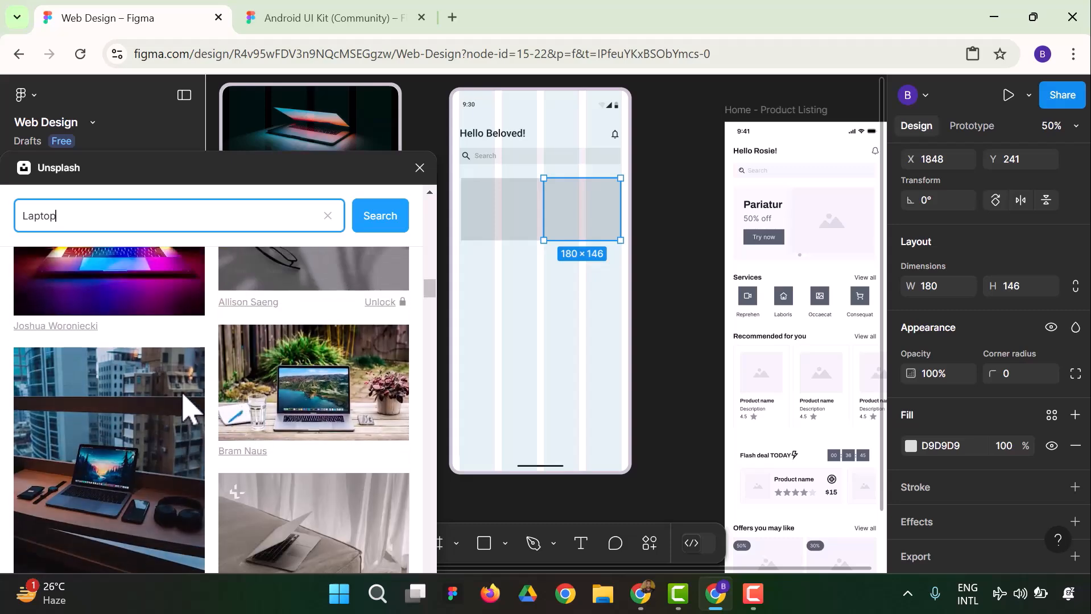
{"action": "scroll", "coordinate": [182, 395], "scroll_direction": "up", "scroll_amount": 5}
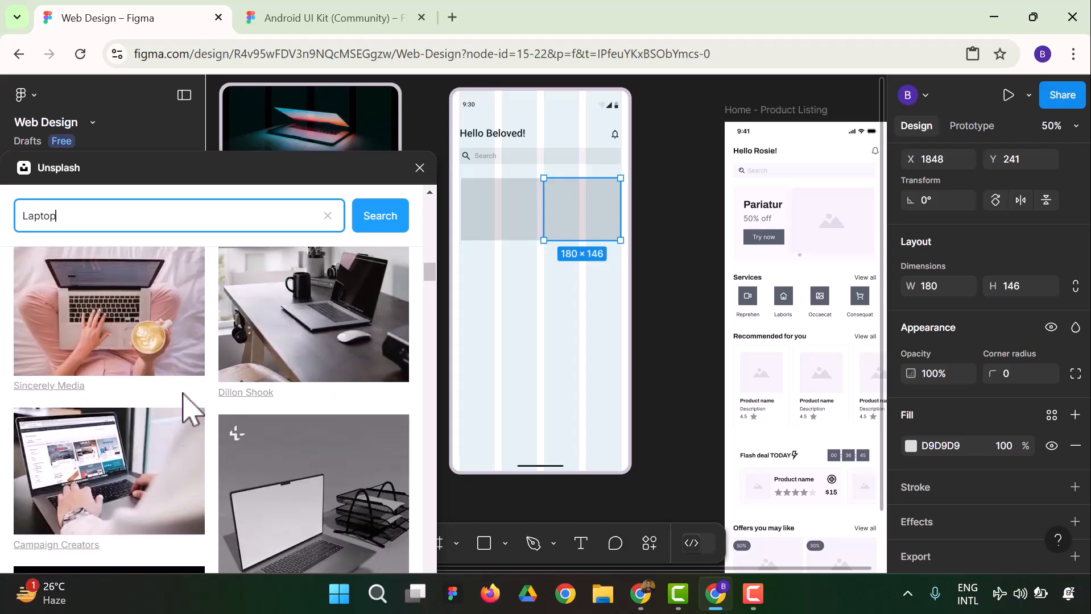
{"action": "scroll", "coordinate": [182, 397], "scroll_direction": "up", "scroll_amount": 5}
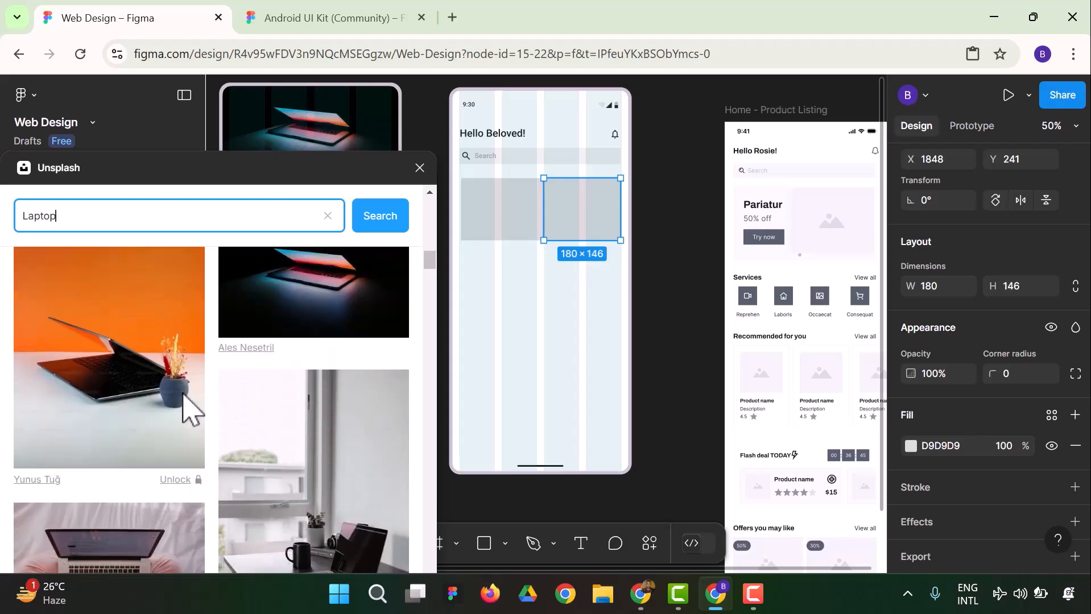
{"action": "scroll", "coordinate": [191, 408], "scroll_direction": "up", "scroll_amount": 1}
{"action": "scroll", "coordinate": [191, 408], "scroll_direction": "down", "scroll_amount": 2}
{"action": "scroll", "coordinate": [191, 409], "scroll_direction": "down", "scroll_amount": 2}
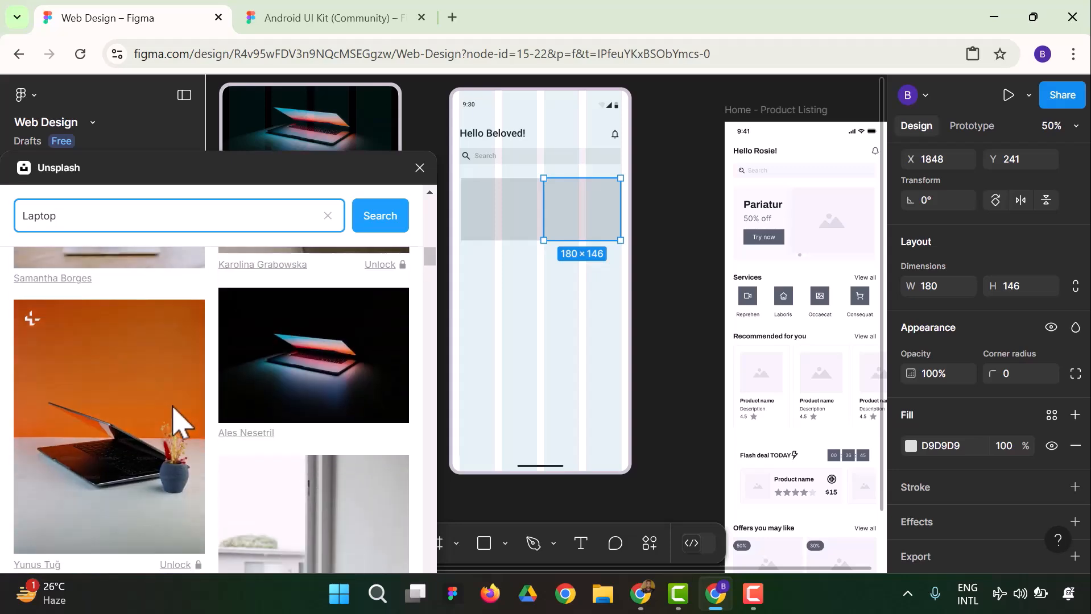
{"action": "left_click", "coordinate": [173, 421]}
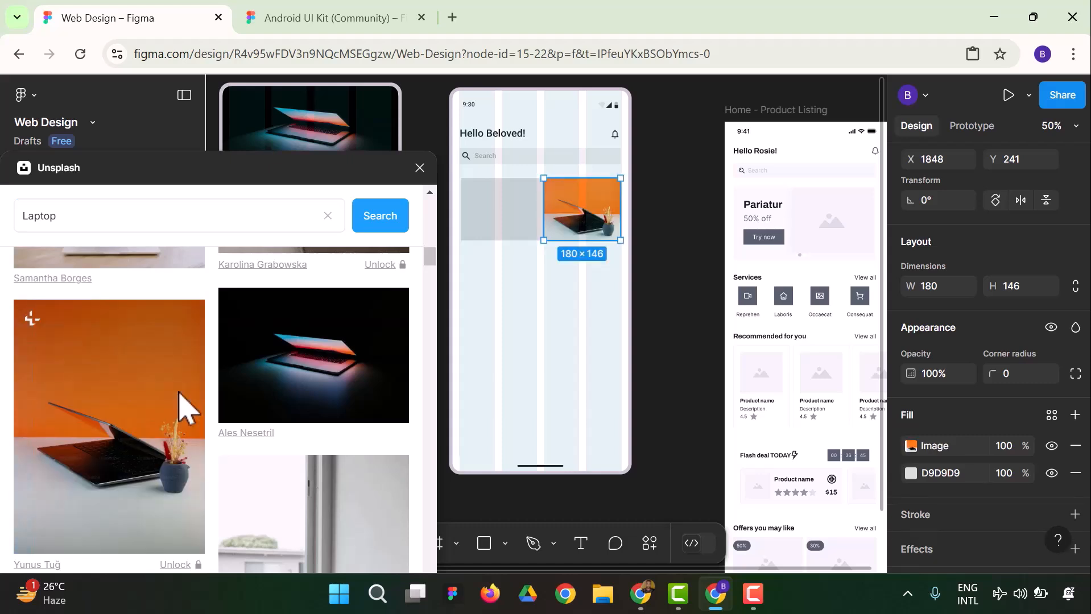
{"action": "left_click", "coordinate": [657, 322]}
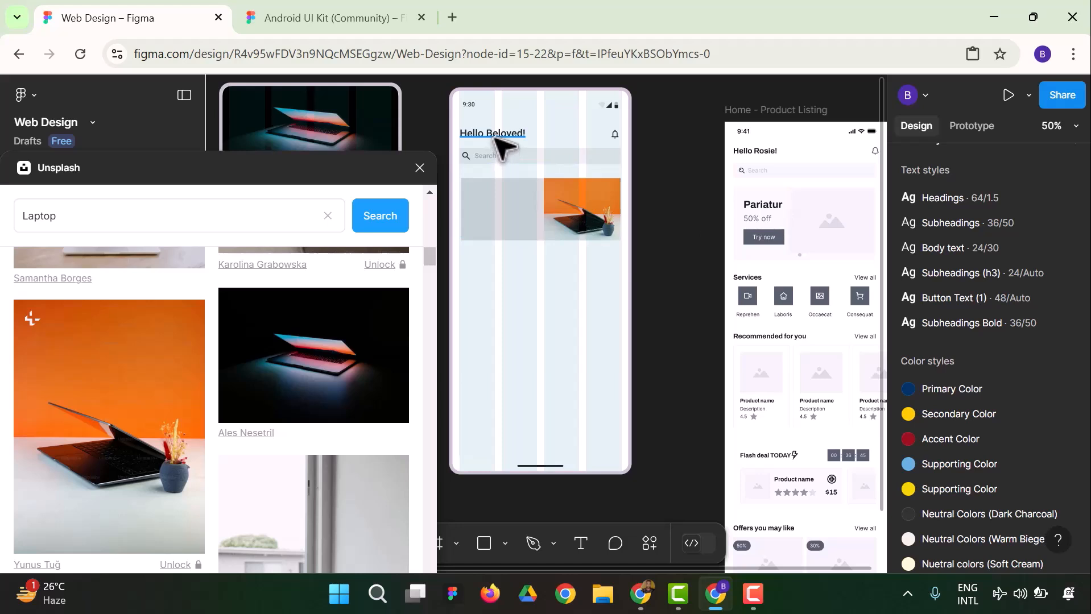
Copy the greeting heading onto the left half of the banner and bring the copy to the front
{"action": "left_click", "coordinate": [501, 147]}
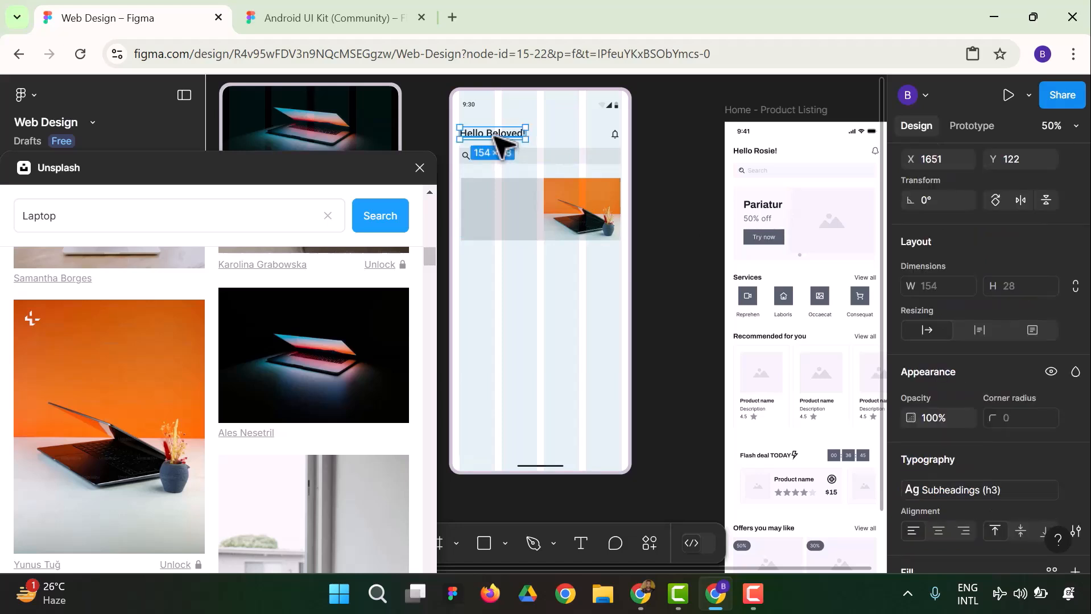
{"action": "left_click_drag", "start_coordinate": [500, 136], "coordinate": [502, 205]}
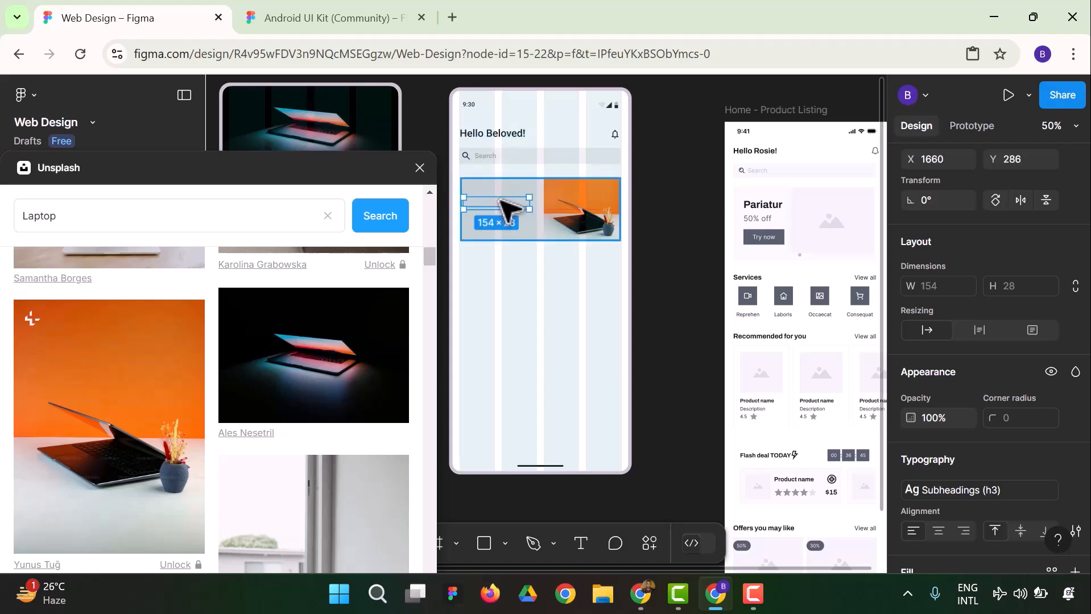
{"action": "right_click", "coordinate": [502, 206]}
{"action": "left_click", "coordinate": [591, 285]}
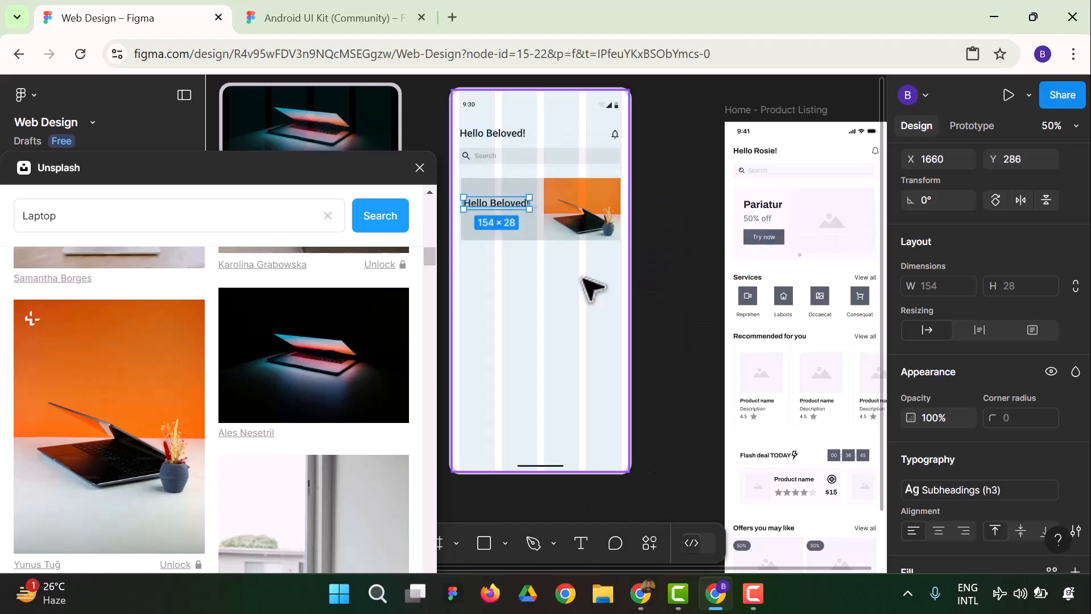
Change the copied greeting text to "Workspace" and move it up to about X 1666, Y 267 in the banner
{"action": "double_click", "coordinate": [514, 209]}
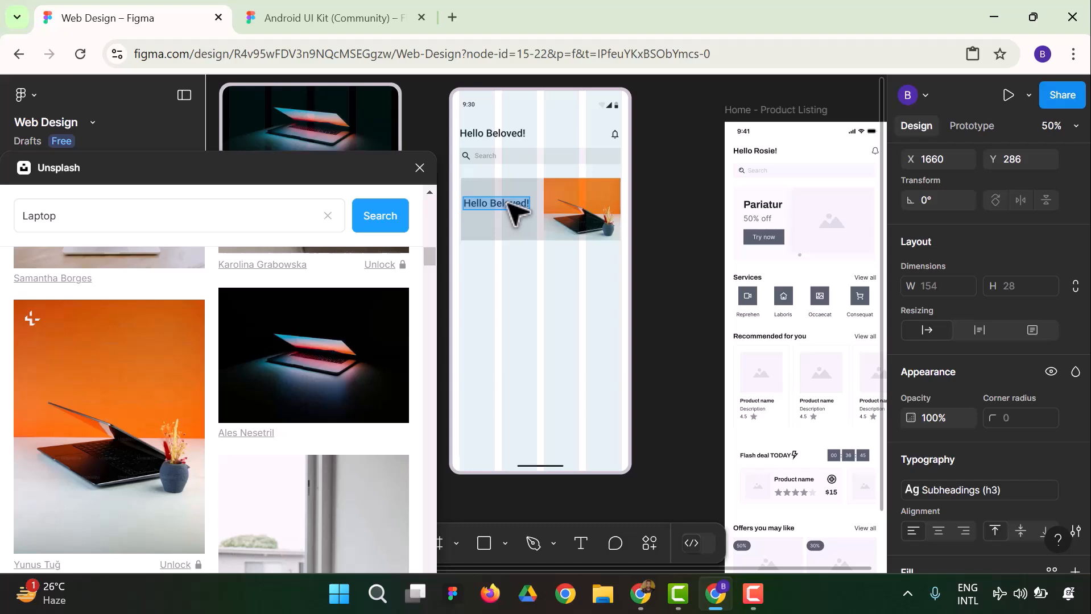
{"action": "type", "text": "LA"}
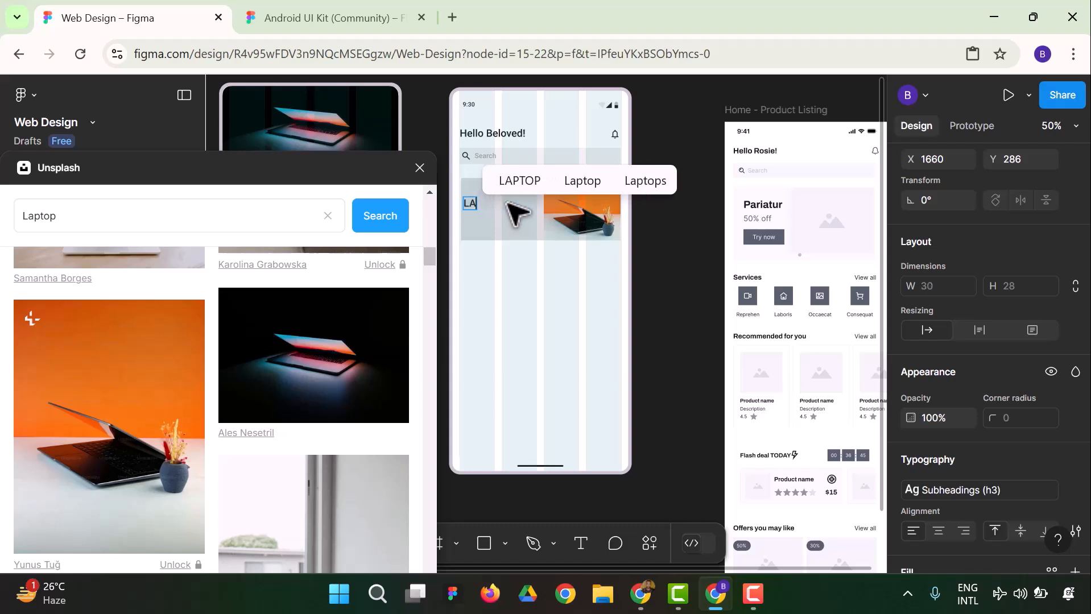
{"action": "key", "text": "BackSpace"}
{"action": "type", "text": "aptop"}
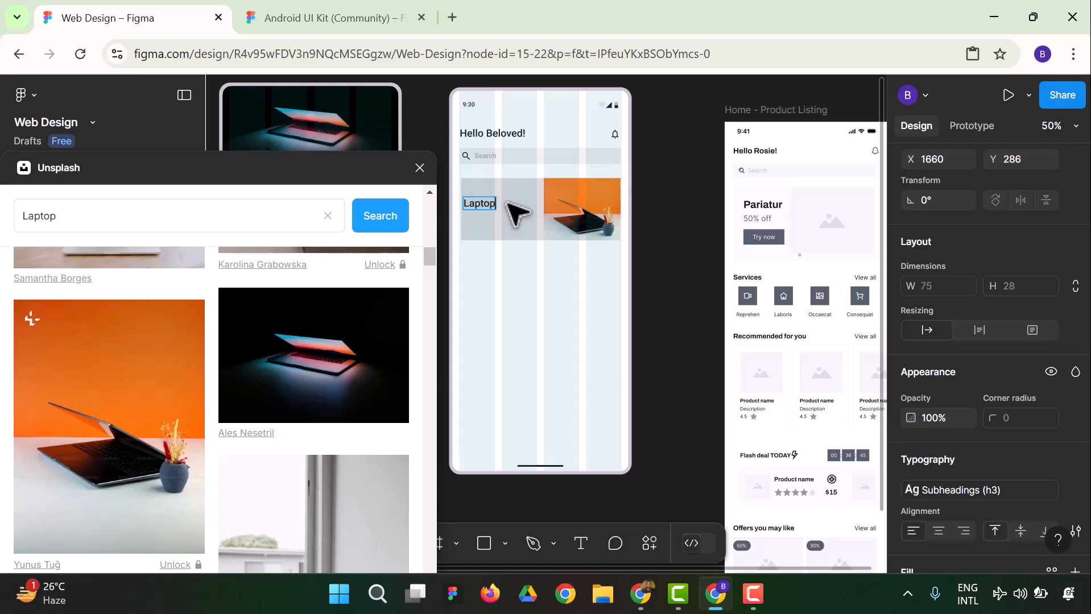
{"action": "key", "text": "BackSpace"}
{"action": "key", "text": "BackSpace"}
{"action": "key", "text": "BackSpace"}
{"action": "key", "text": "BackSpace"}
{"action": "key", "text": "BackSpace"}
{"action": "key", "text": "BackSpace"}
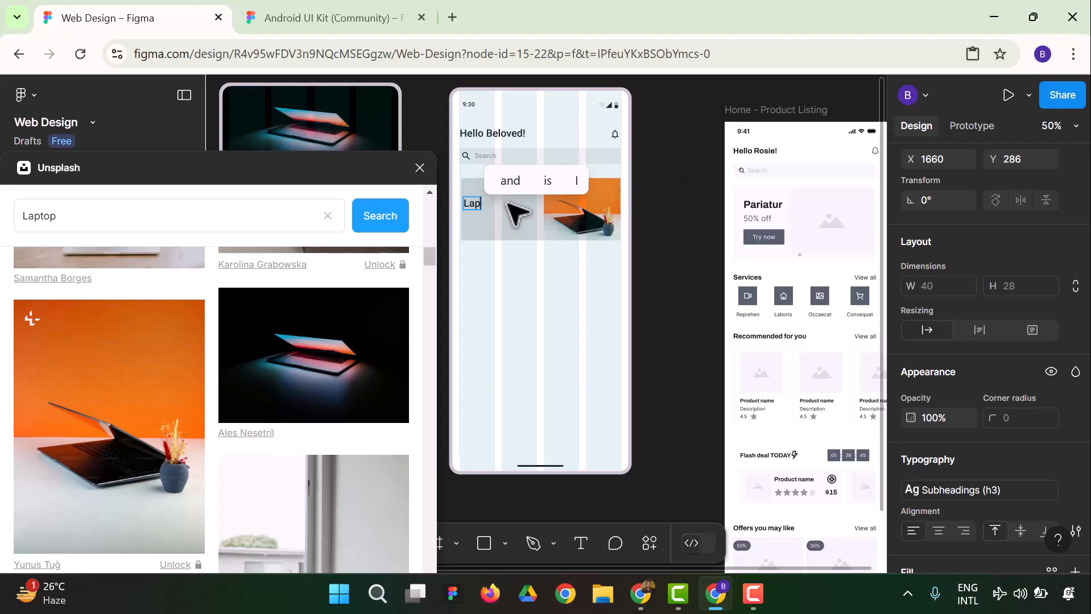
{"action": "type", "text": "Work Space"}
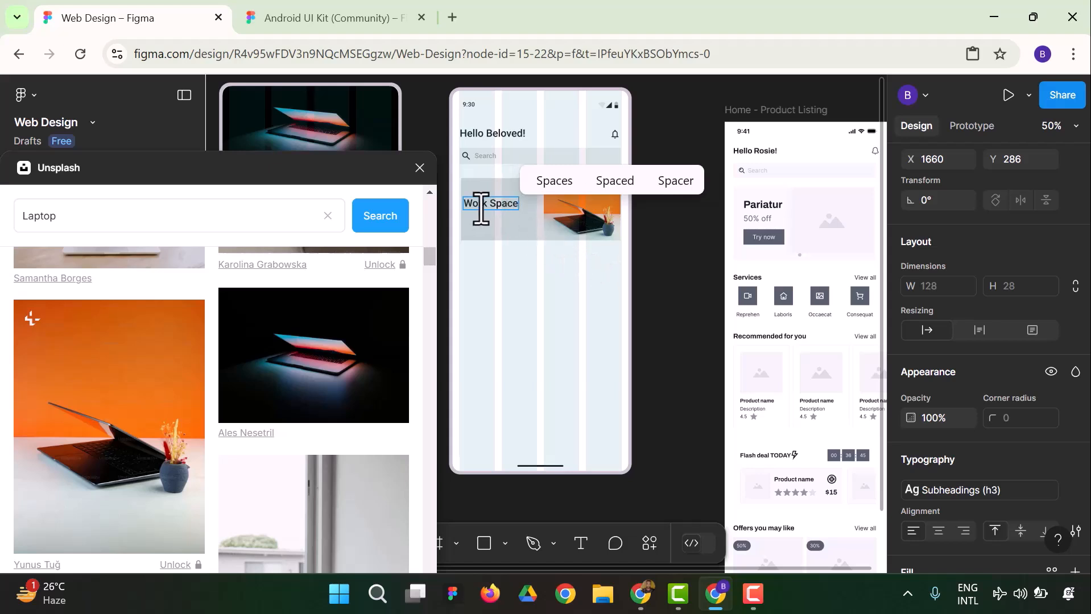
{"action": "left_click", "coordinate": [497, 203]}
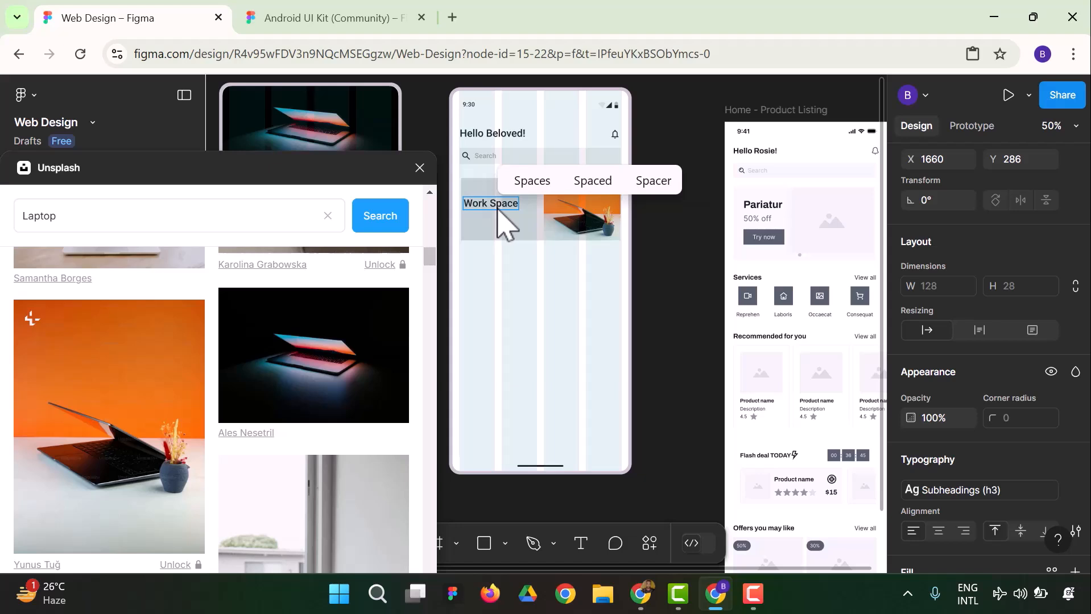
{"action": "key", "text": "BackSpace"}
{"action": "type", "text": "s"}
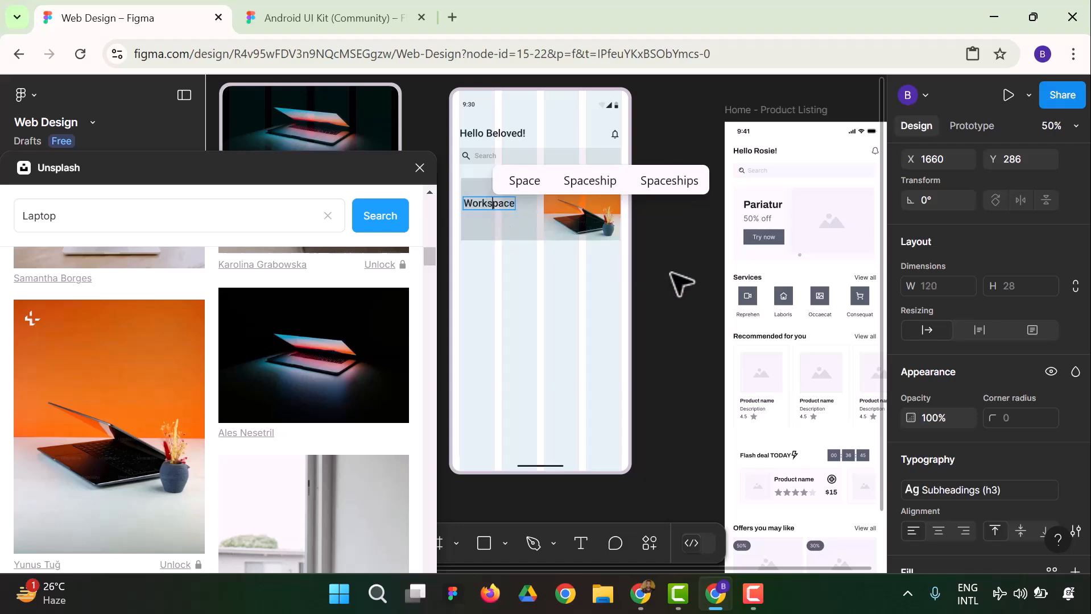
{"action": "key", "text": "Escape"}
{"action": "key", "text": "Escape"}
{"action": "left_click_drag", "start_coordinate": [488, 203], "coordinate": [488, 194]}
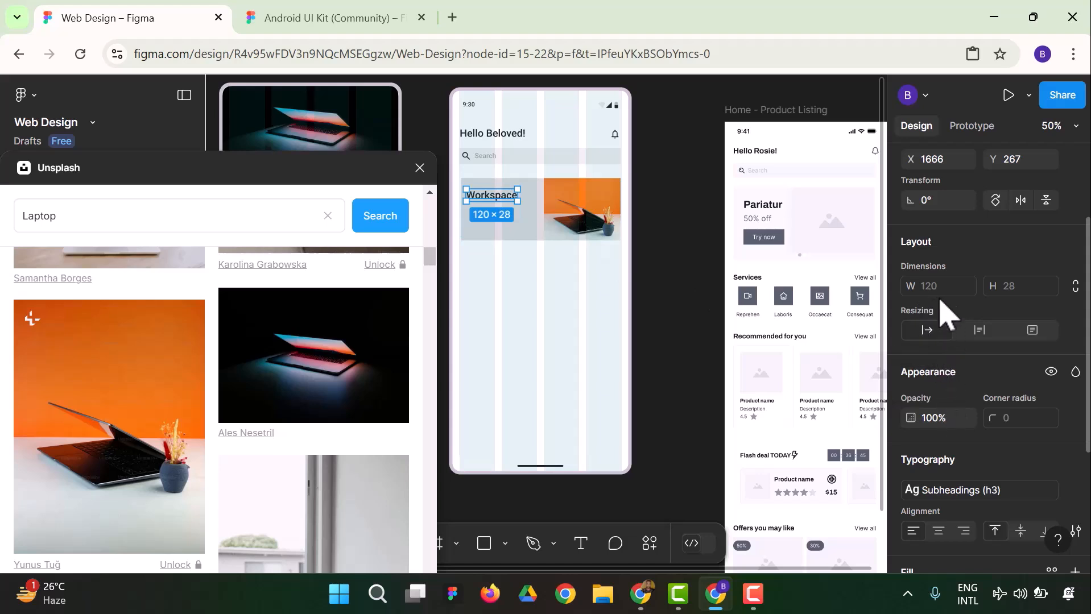
Try the Subheadings 36/50 text style on the banner's Workspace text
{"action": "scroll", "coordinate": [933, 206], "scroll_direction": "up", "scroll_amount": 3}
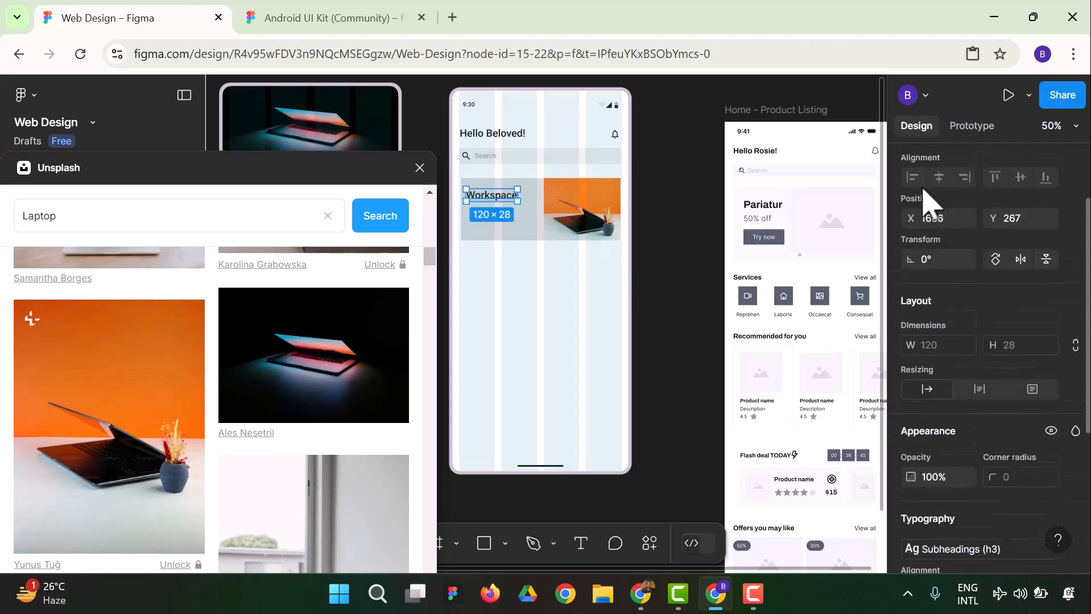
{"action": "scroll", "coordinate": [950, 268], "scroll_direction": "down", "scroll_amount": 9}
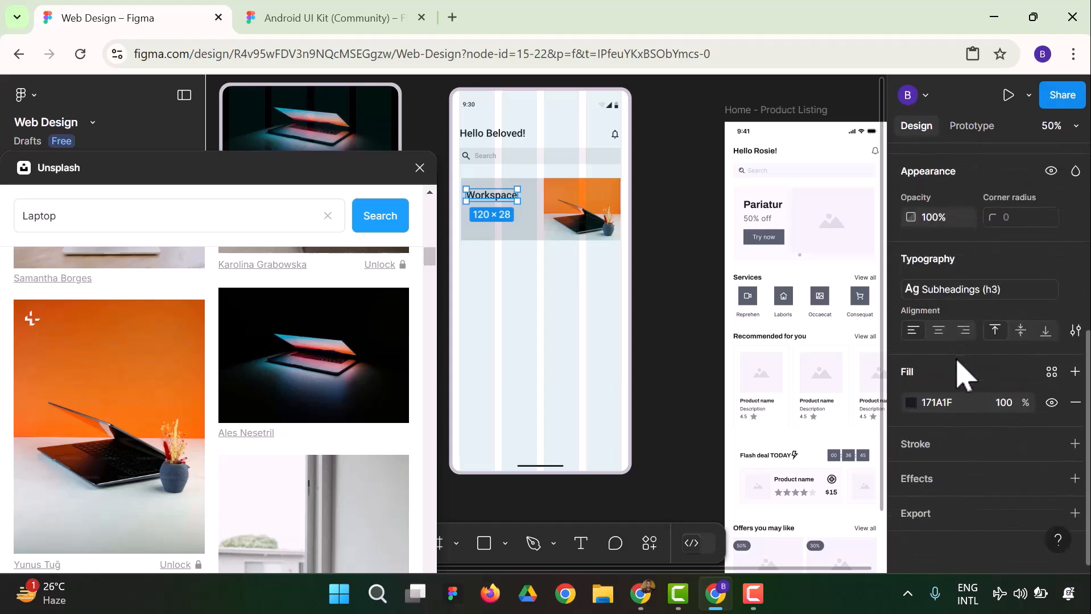
{"action": "left_click", "coordinate": [964, 292]}
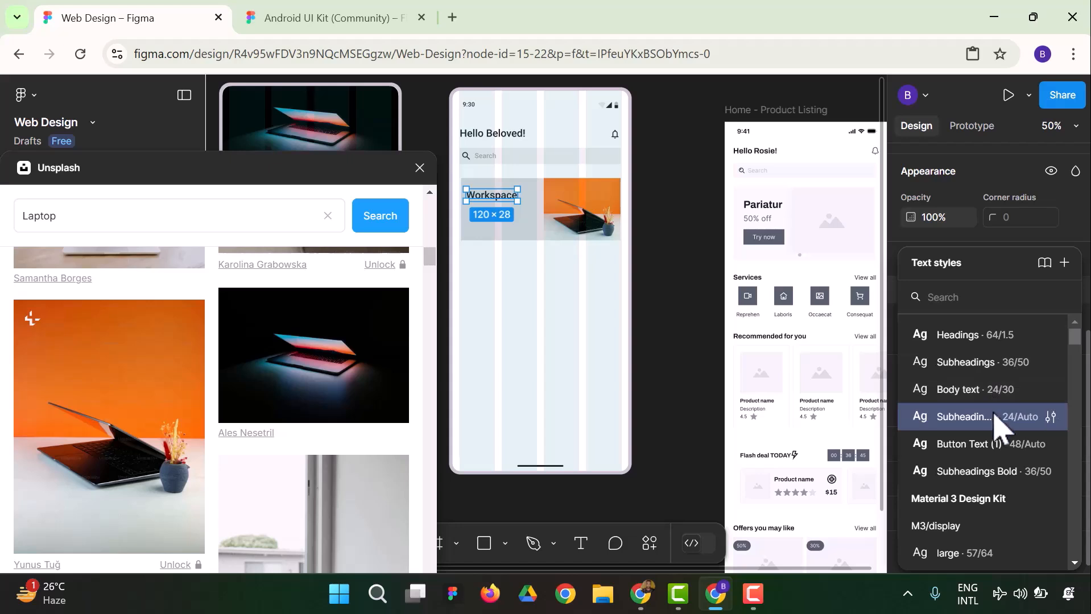
{"action": "left_click", "coordinate": [1005, 364]}
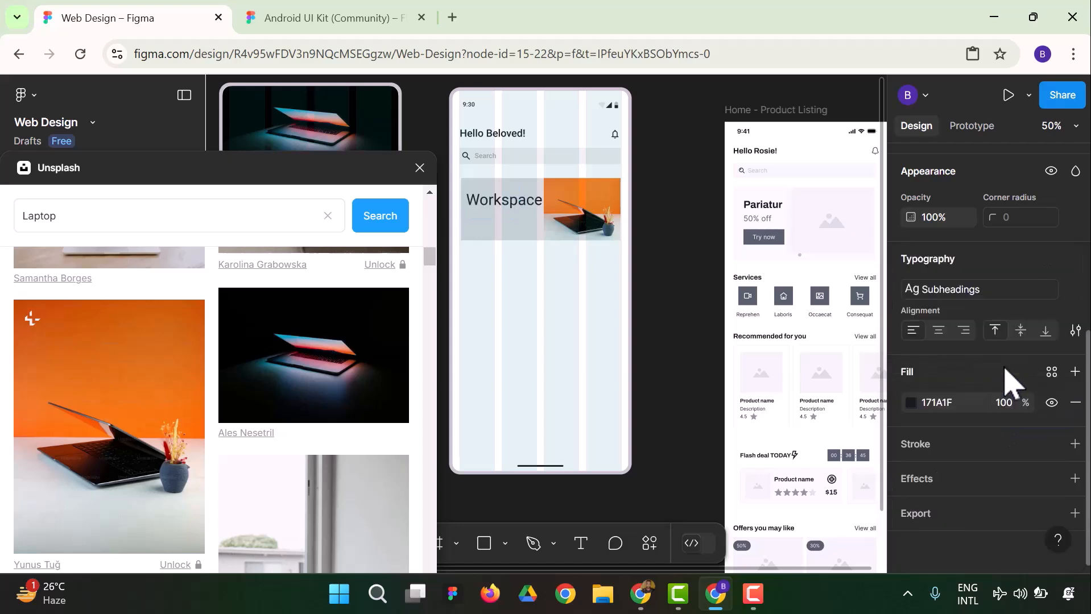
Apply the Material 3 Design Kit text style M3/headline/medium (28/36) to the banner's Workspace text
{"action": "left_click", "coordinate": [956, 291]}
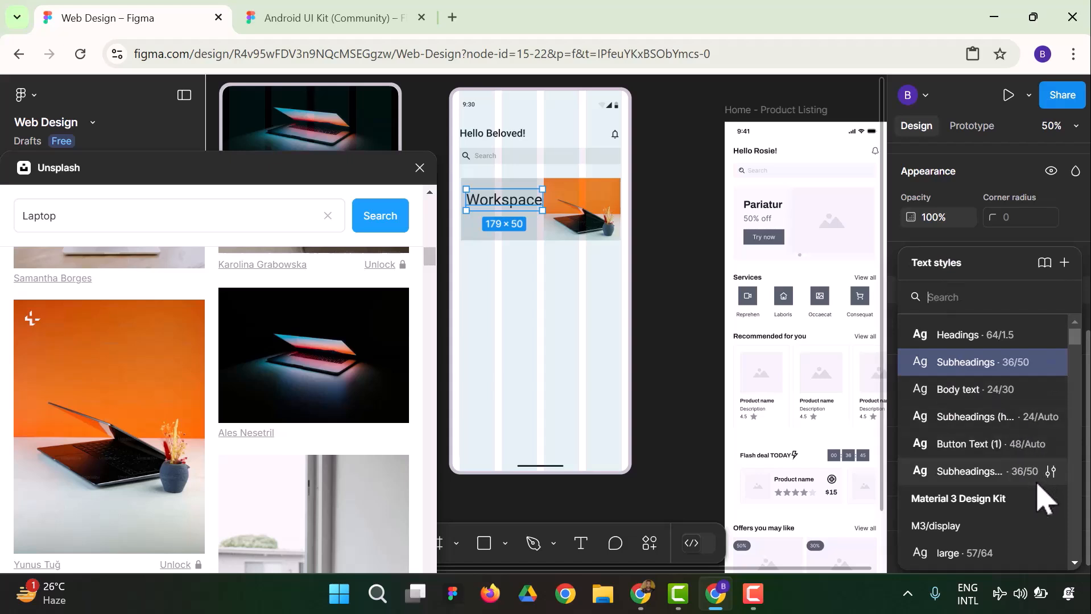
{"action": "scroll", "coordinate": [1018, 499], "scroll_direction": "down", "scroll_amount": 3}
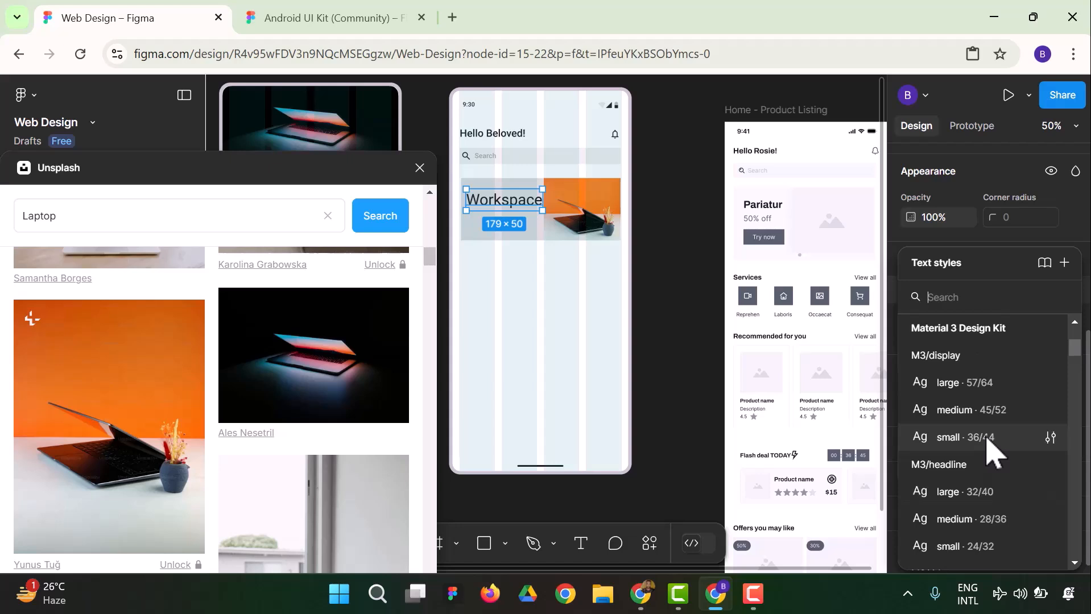
{"action": "left_click", "coordinate": [1003, 518]}
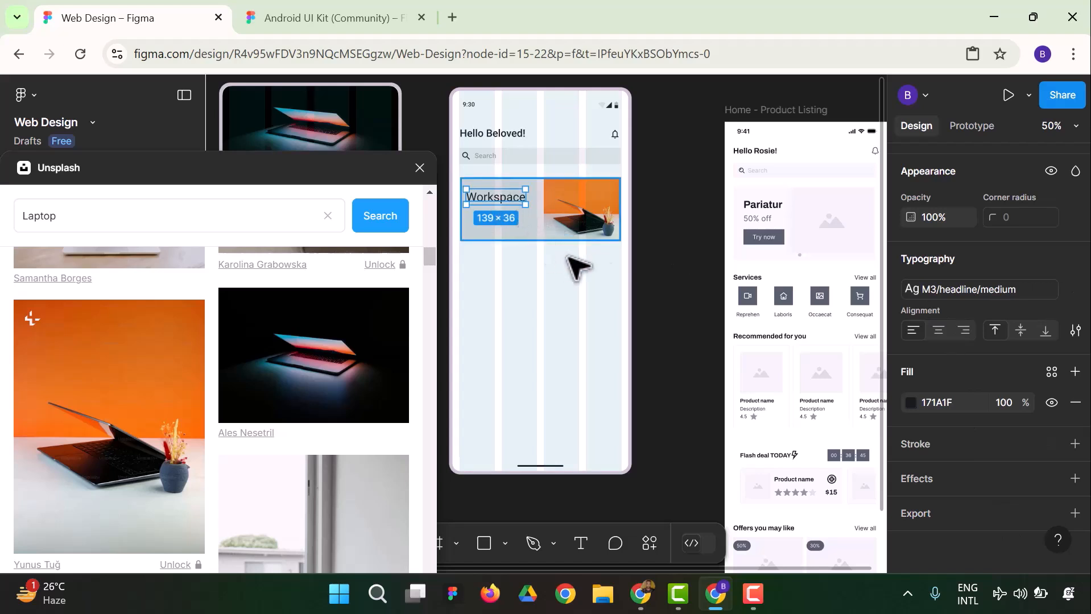
{"action": "left_click", "coordinate": [690, 262]}
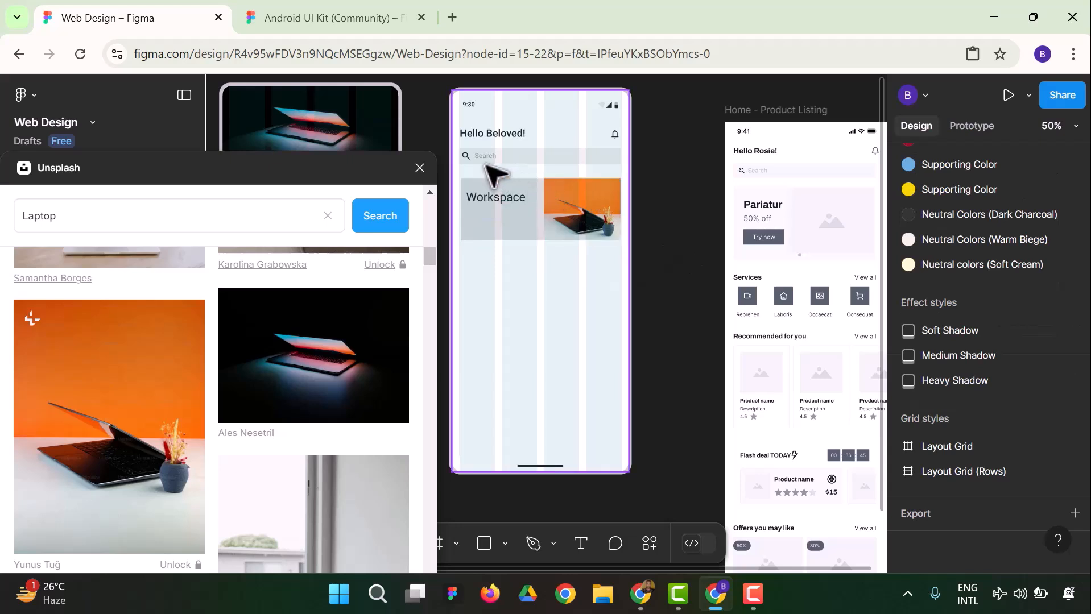
Duplicate the Workspace text directly below itself in the banner and change the copy to "50% Off"
{"action": "left_click", "coordinate": [499, 206]}
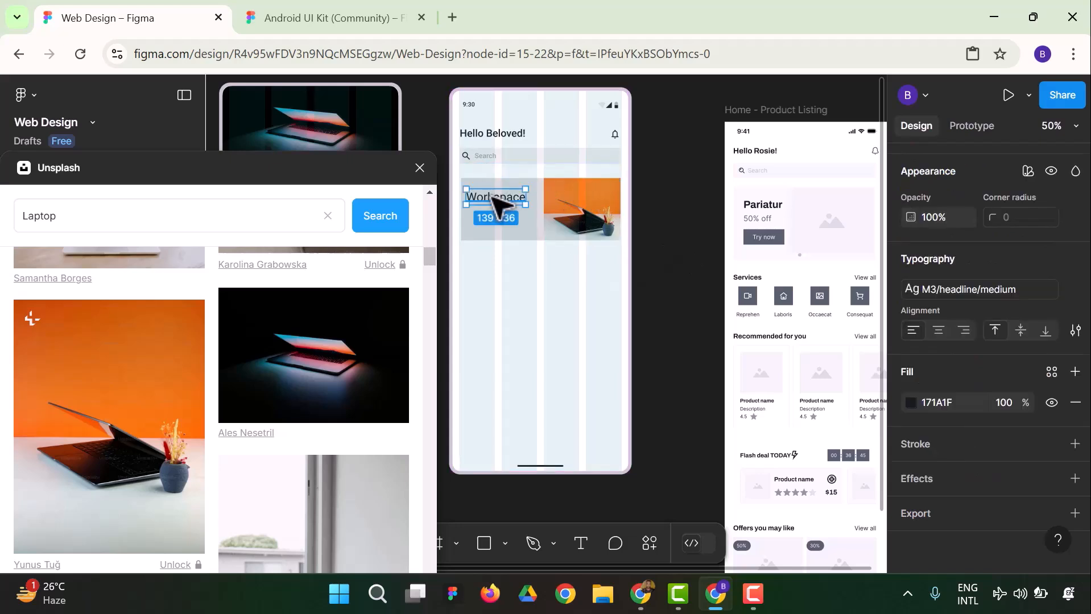
{"action": "left_click_drag", "start_coordinate": [494, 198], "coordinate": [494, 217]}
{"action": "double_click", "coordinate": [494, 217]}
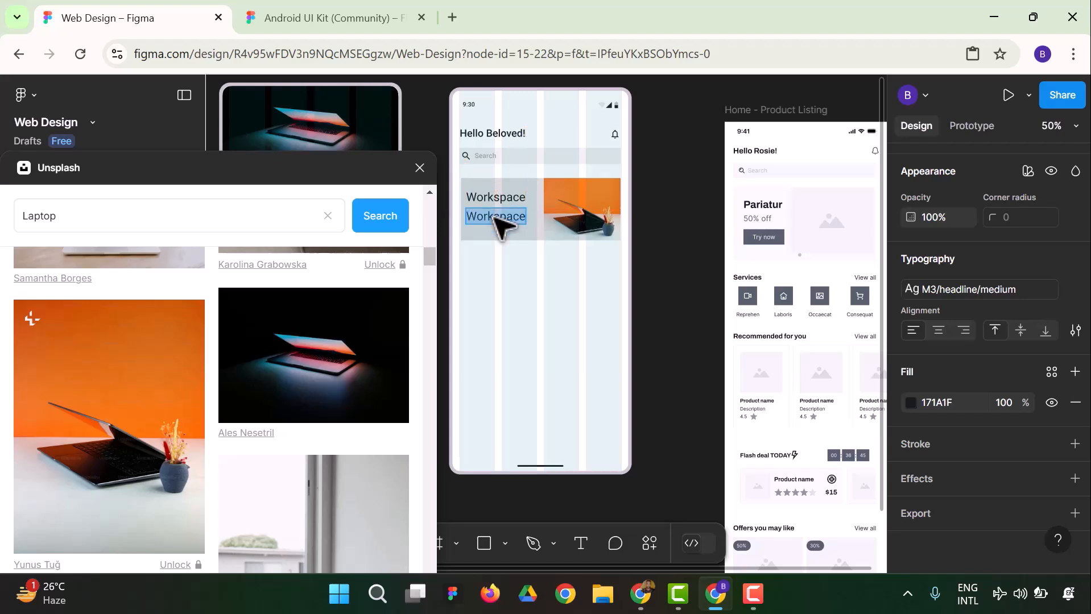
{"action": "type", "text": "50% Of"}
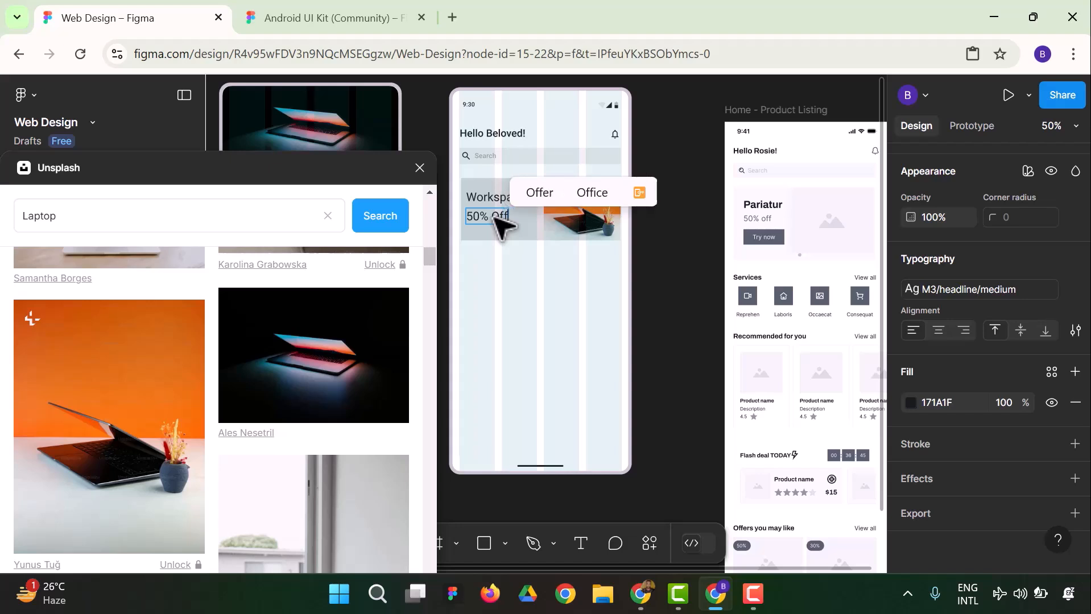
{"action": "type", "text": "f"}
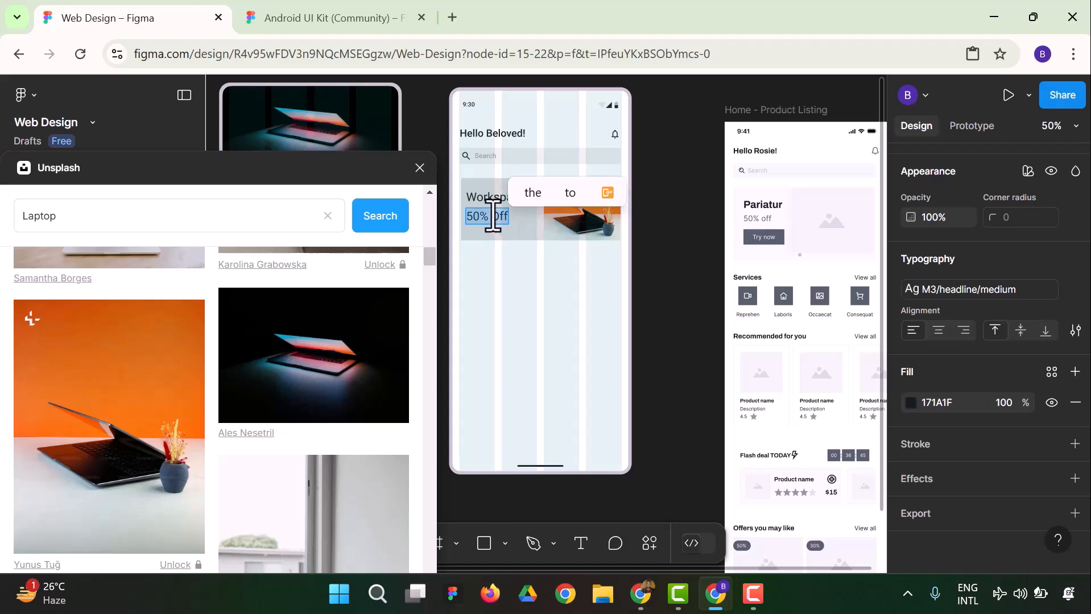
Try the Body text 24/30 style on the banner's 50% Off text
{"action": "left_click", "coordinate": [946, 290]}
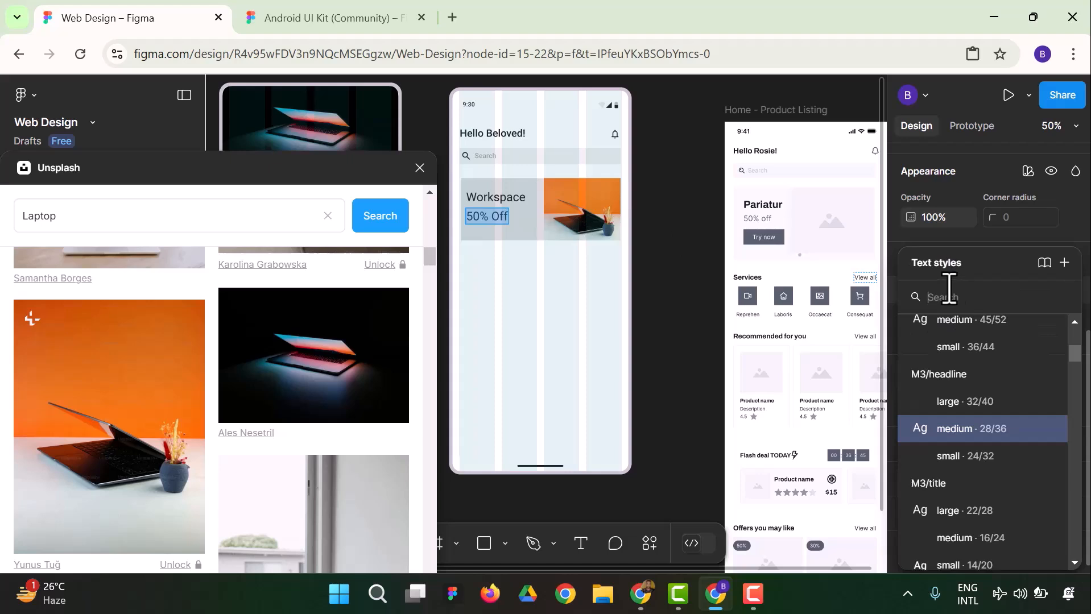
{"action": "scroll", "coordinate": [987, 438], "scroll_direction": "up", "scroll_amount": 3}
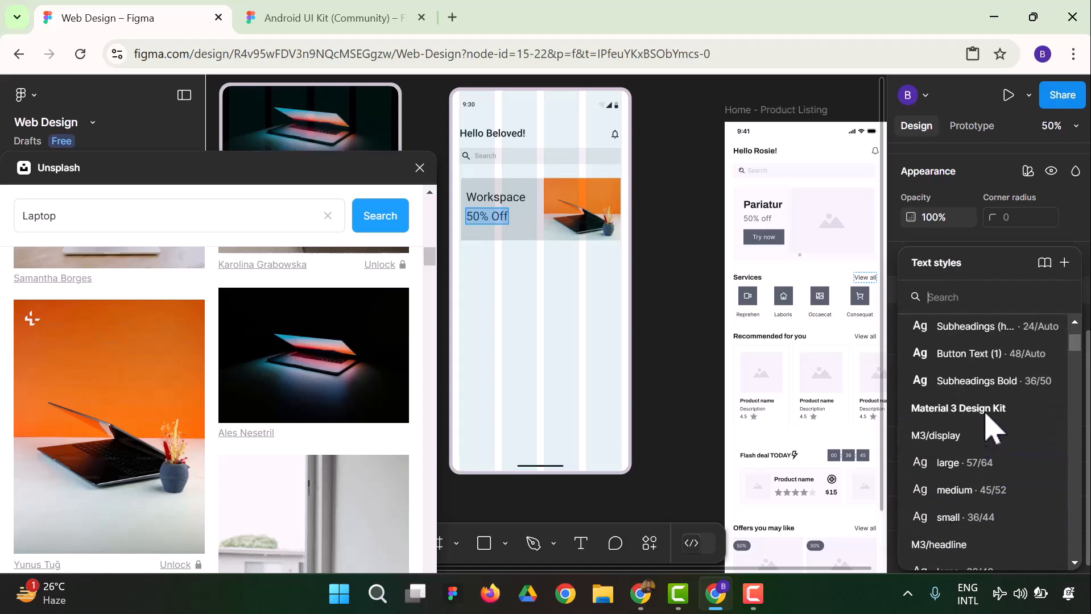
{"action": "scroll", "coordinate": [961, 359], "scroll_direction": "up", "scroll_amount": 2}
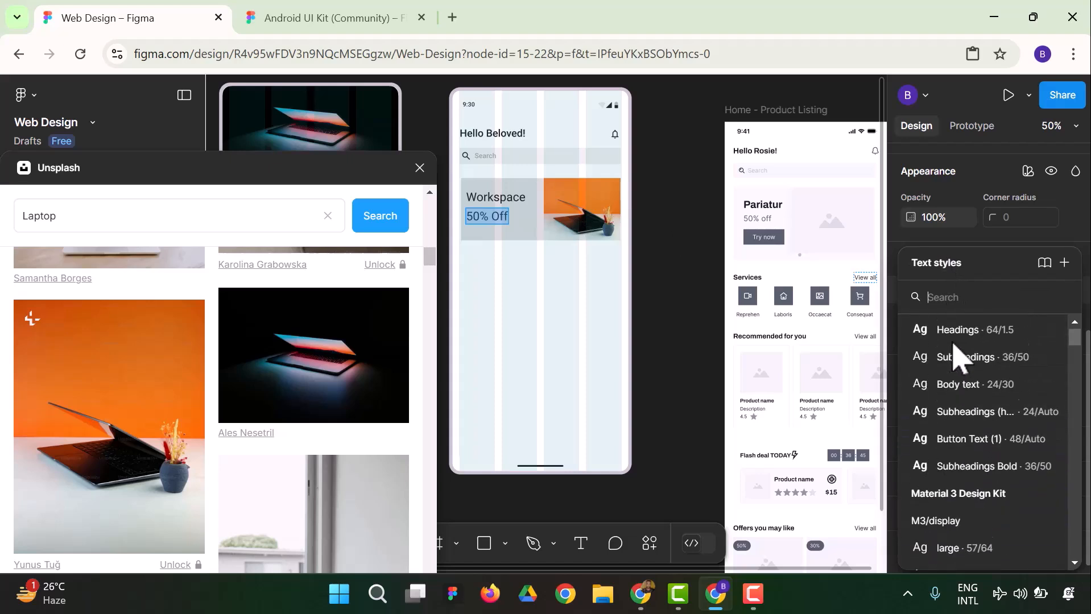
{"action": "left_click", "coordinate": [974, 388]}
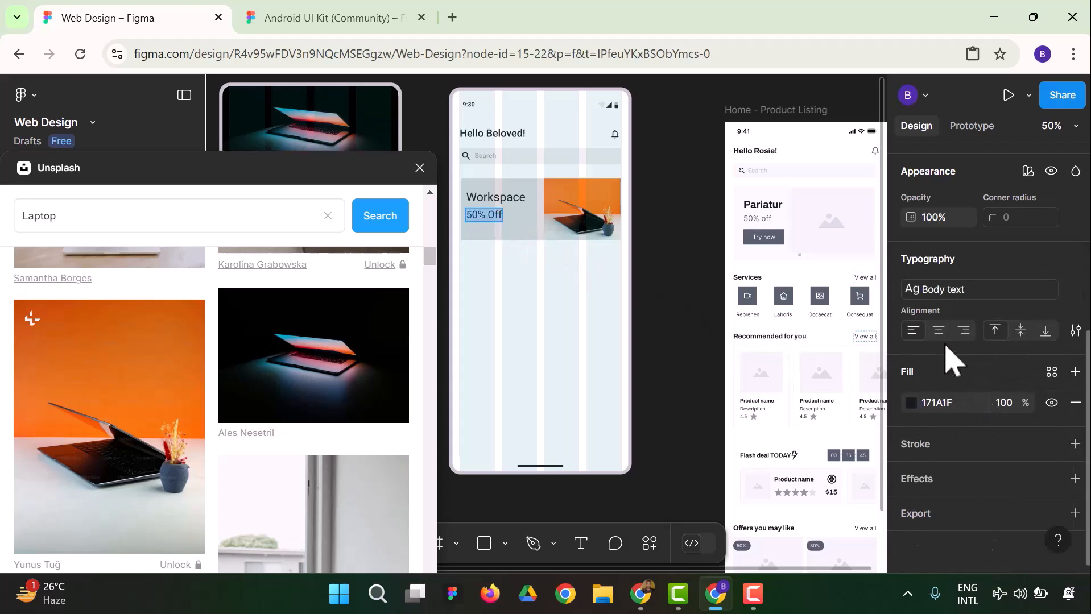
Apply the Material 3 Design Kit text style M3/title/small (14/20) to the banner's 50% Off text
{"action": "left_click", "coordinate": [955, 289]}
{"action": "scroll", "coordinate": [987, 455], "scroll_direction": "down", "scroll_amount": 3}
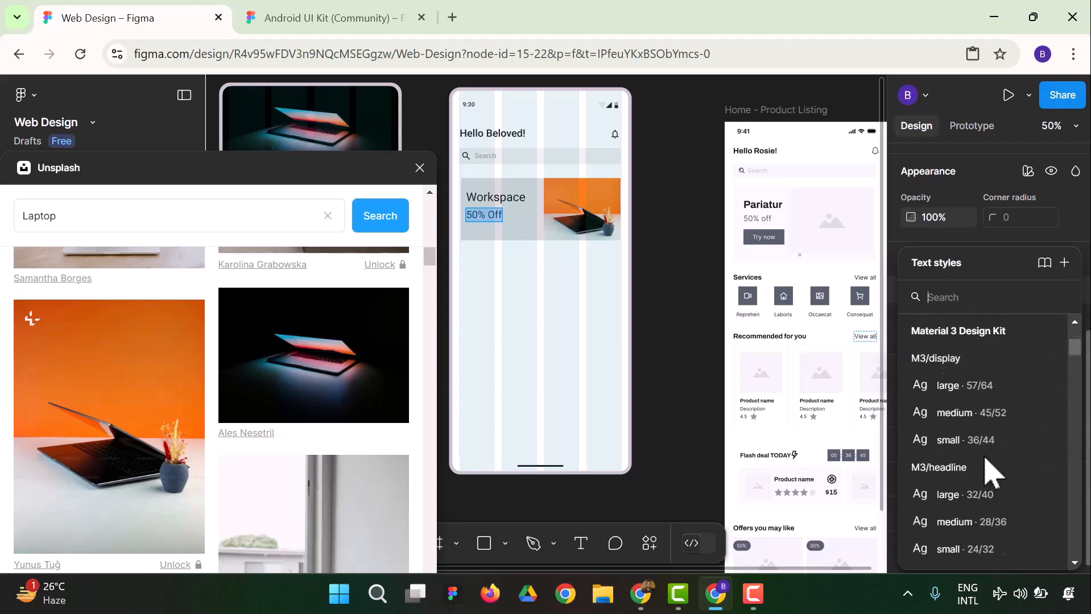
{"action": "scroll", "coordinate": [990, 456], "scroll_direction": "down", "scroll_amount": 5}
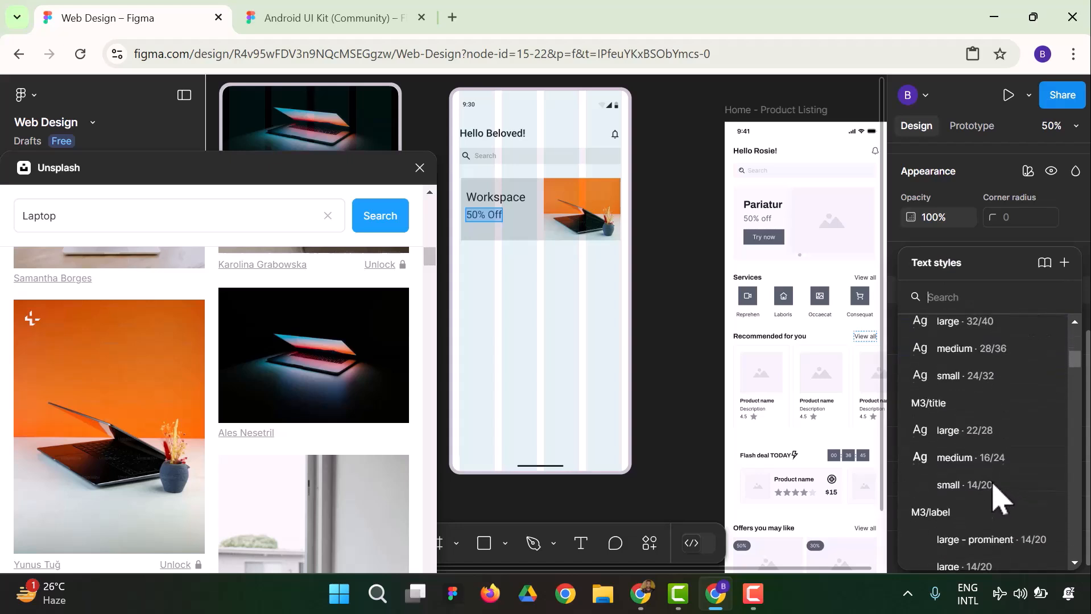
{"action": "left_click", "coordinate": [973, 486]}
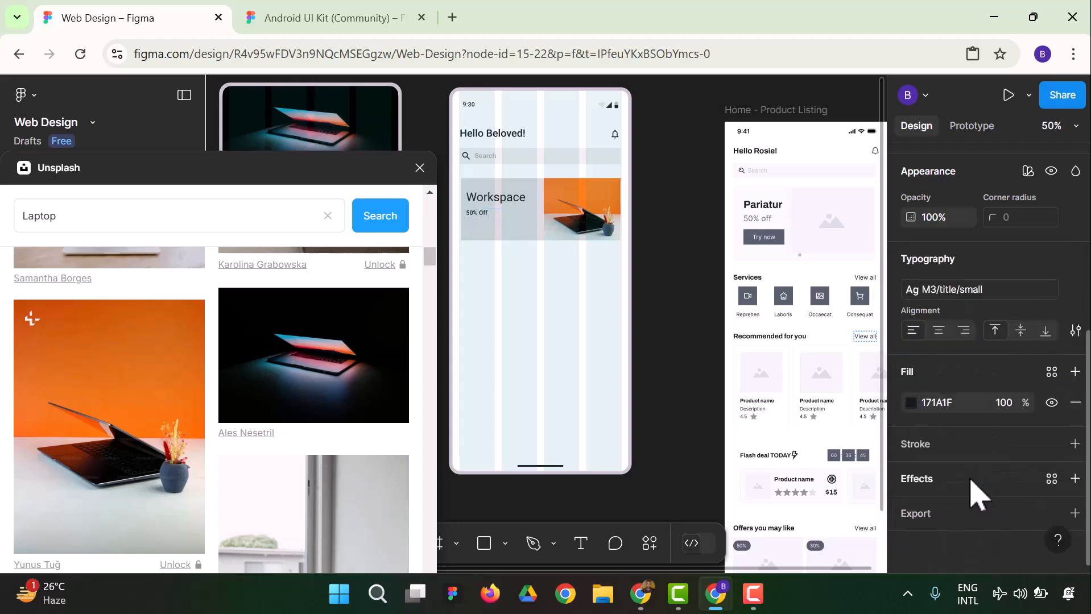
Extend the banner's 50% Off text to "50% Off Daily Ticket" and nudge it slightly closer to the Workspace heading
{"action": "key", "text": "Return"}
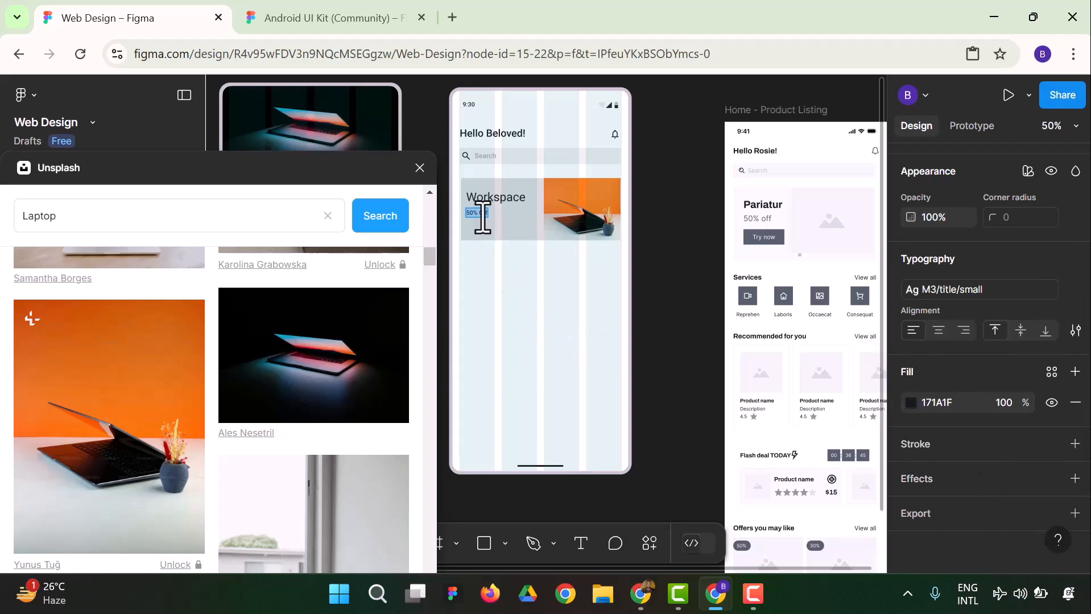
{"action": "key", "text": "Escape"}
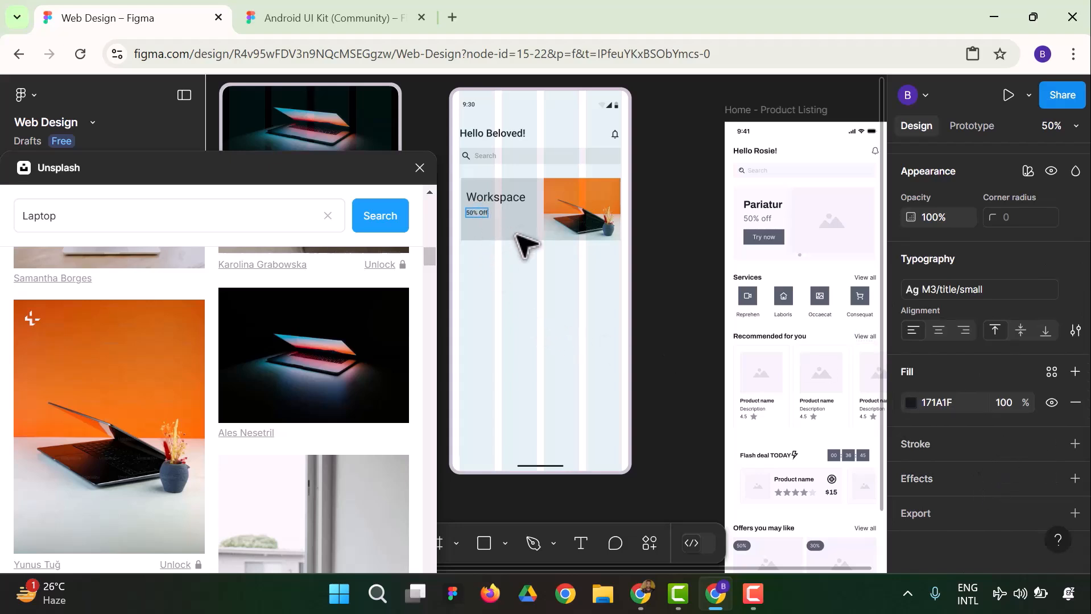
{"action": "type", "text": "Dai"}
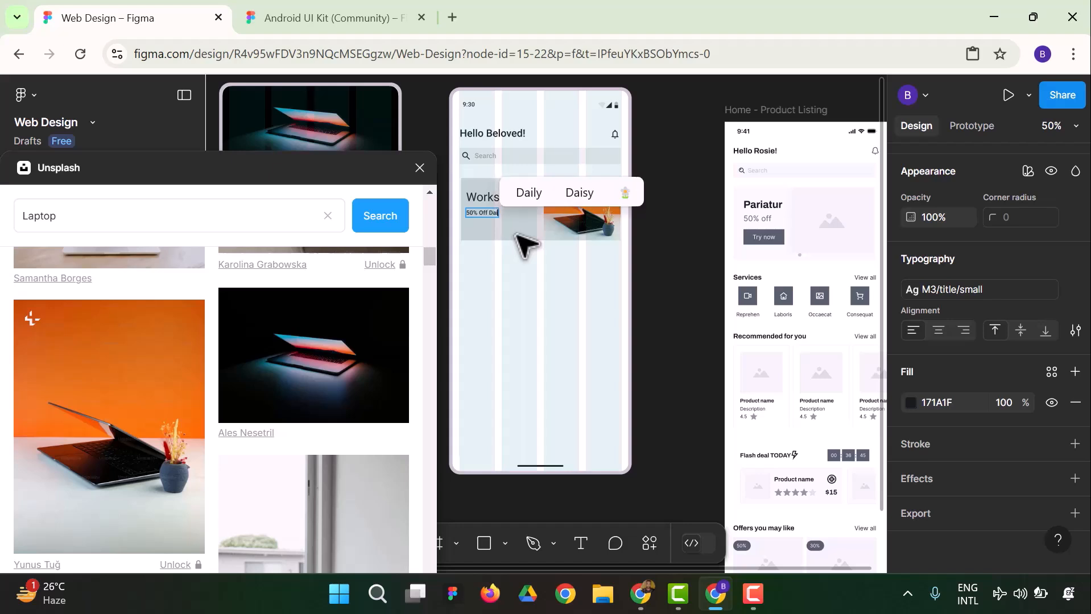
{"action": "type", "text": "ly Ti"}
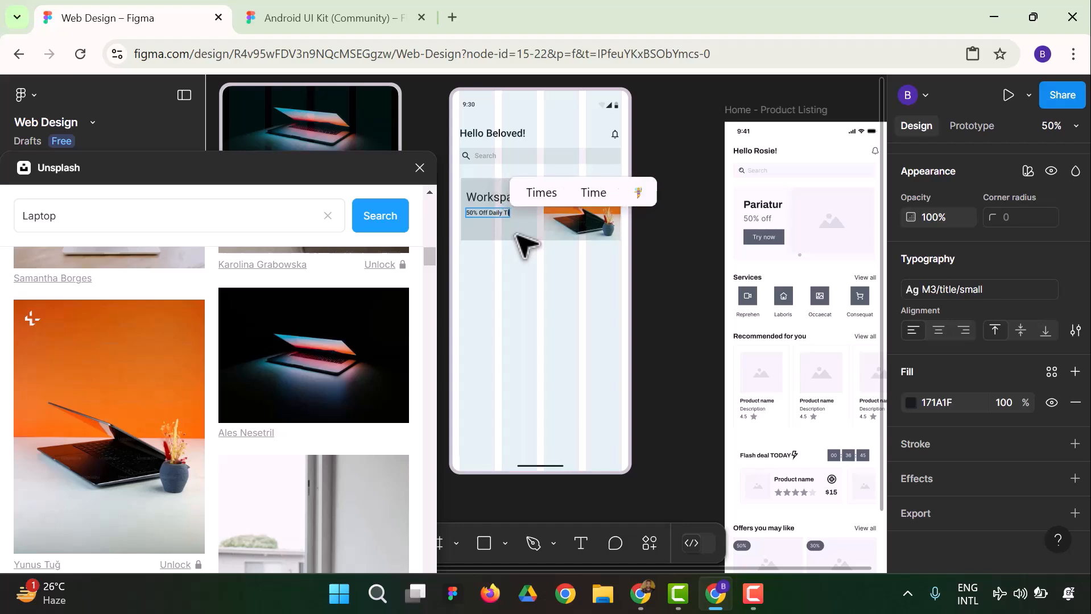
{"action": "type", "text": "cker"}
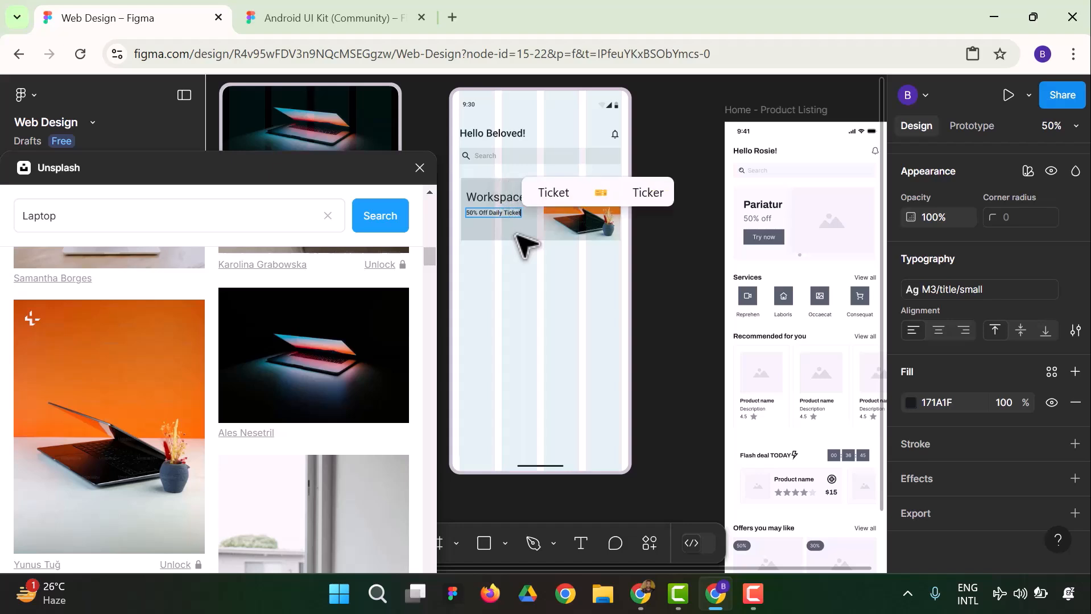
{"action": "key", "text": "Escape"}
{"action": "left_click", "coordinate": [668, 242]}
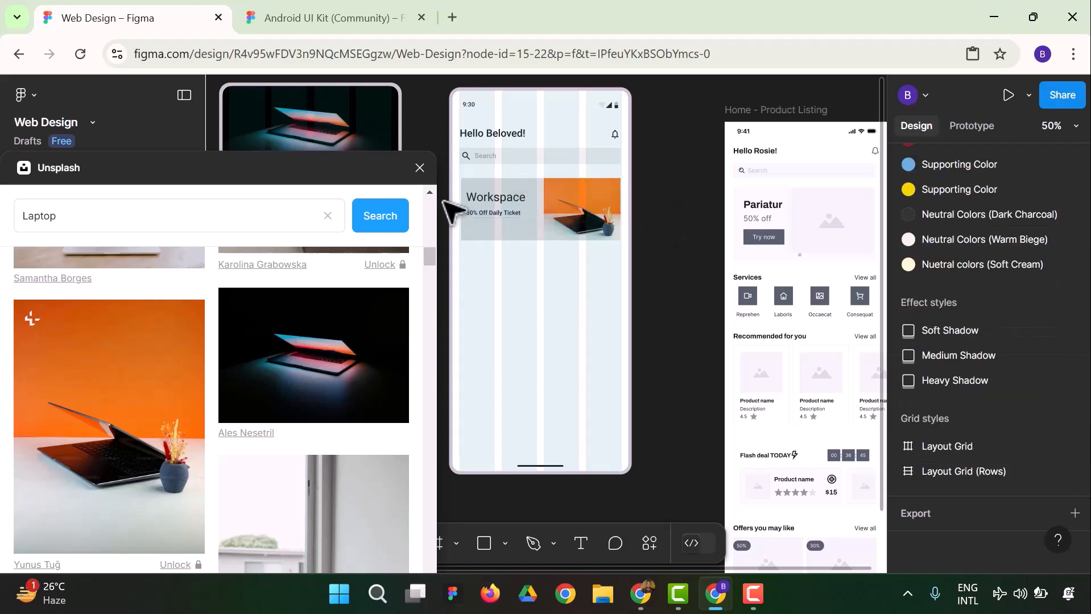
{"action": "left_click_drag", "start_coordinate": [468, 215], "coordinate": [474, 214]}
{"action": "left_click", "coordinate": [661, 195]}
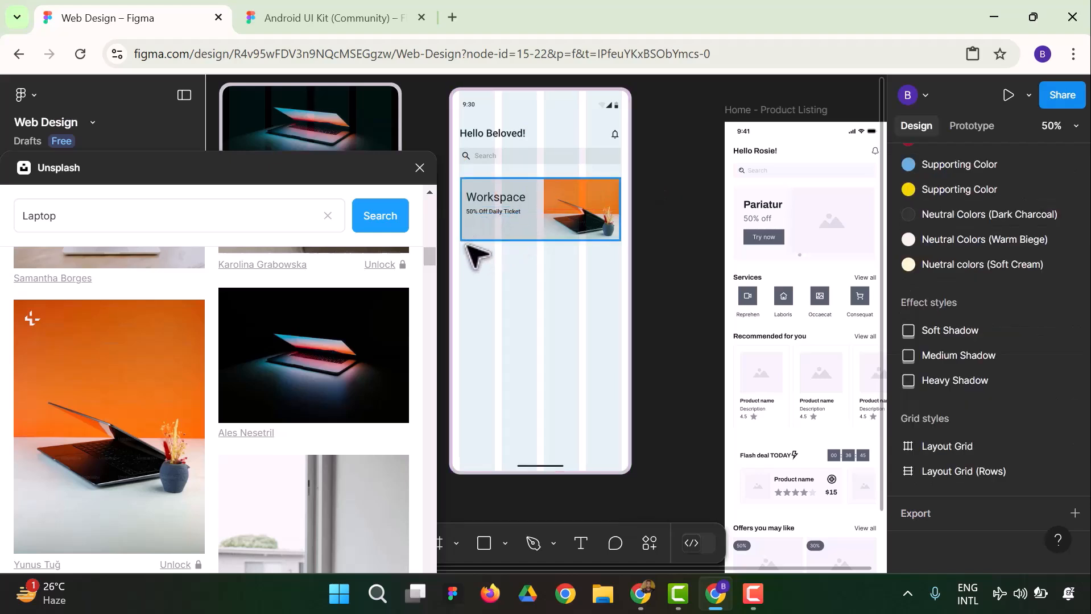
Close the Unsplash plugin and search the Material 3 Design Kit assets for "button", looking through the available components
{"action": "left_click", "coordinate": [419, 167]}
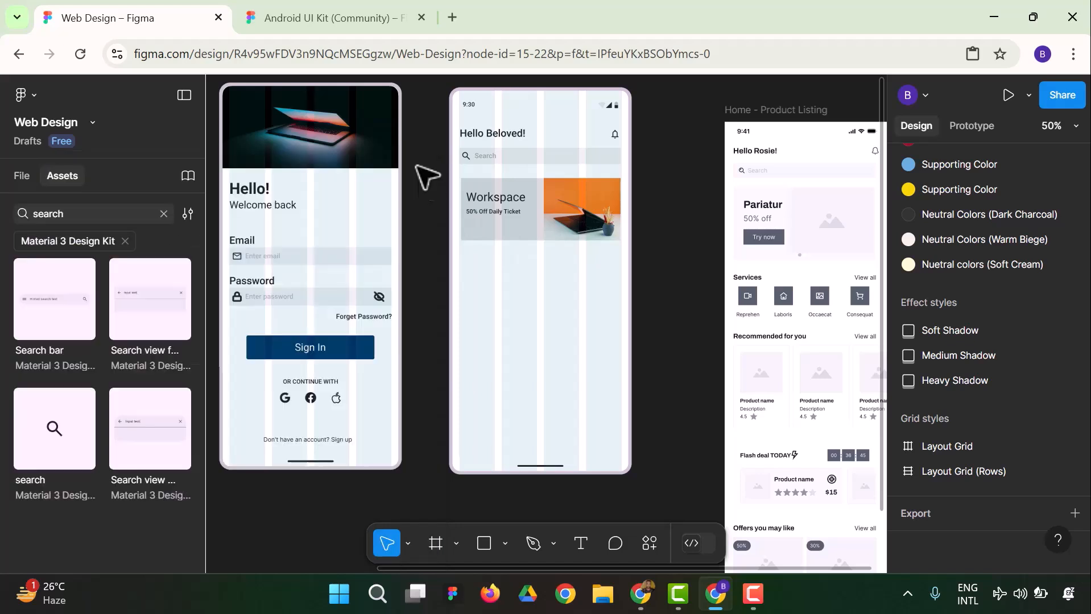
{"action": "left_click", "coordinate": [164, 213]}
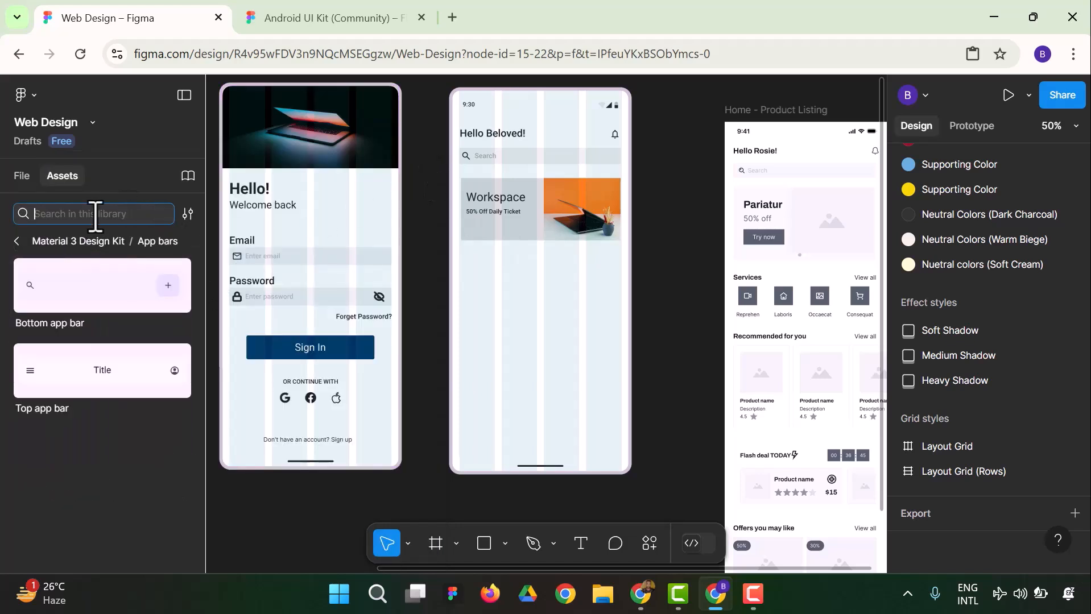
{"action": "type", "text": "bu"}
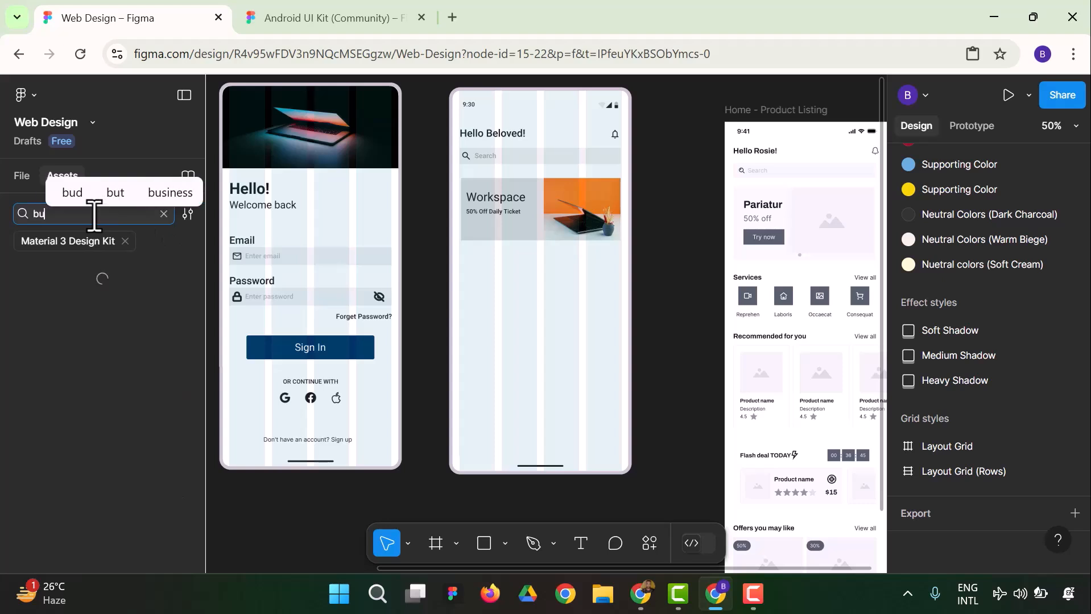
{"action": "type", "text": "tton"}
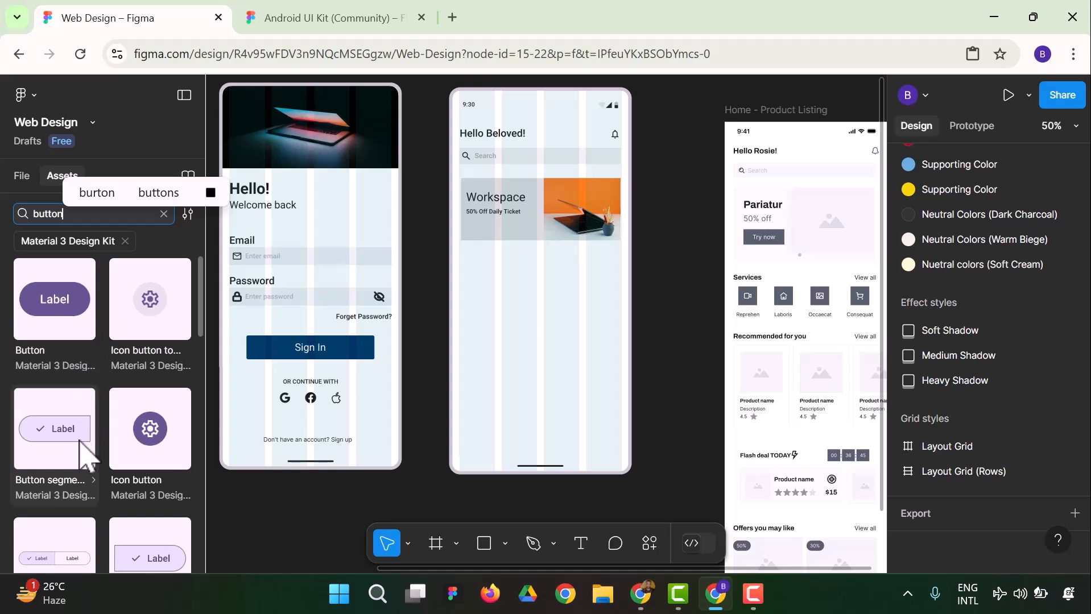
{"action": "scroll", "coordinate": [79, 449], "scroll_direction": "down", "scroll_amount": 2}
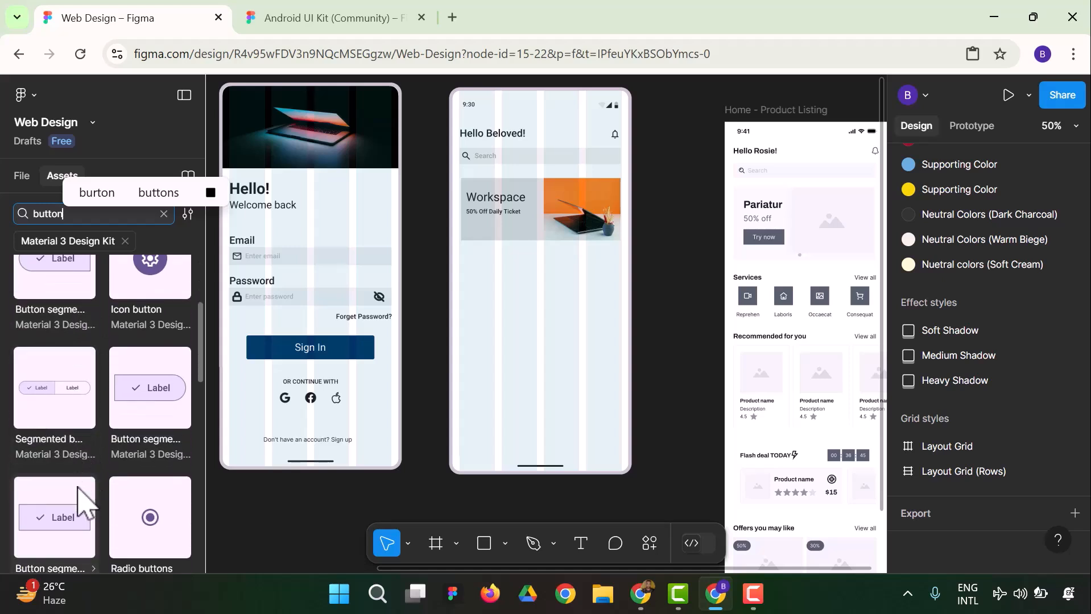
{"action": "scroll", "coordinate": [79, 492], "scroll_direction": "down", "scroll_amount": 2}
{"action": "scroll", "coordinate": [80, 495], "scroll_direction": "down", "scroll_amount": 5}
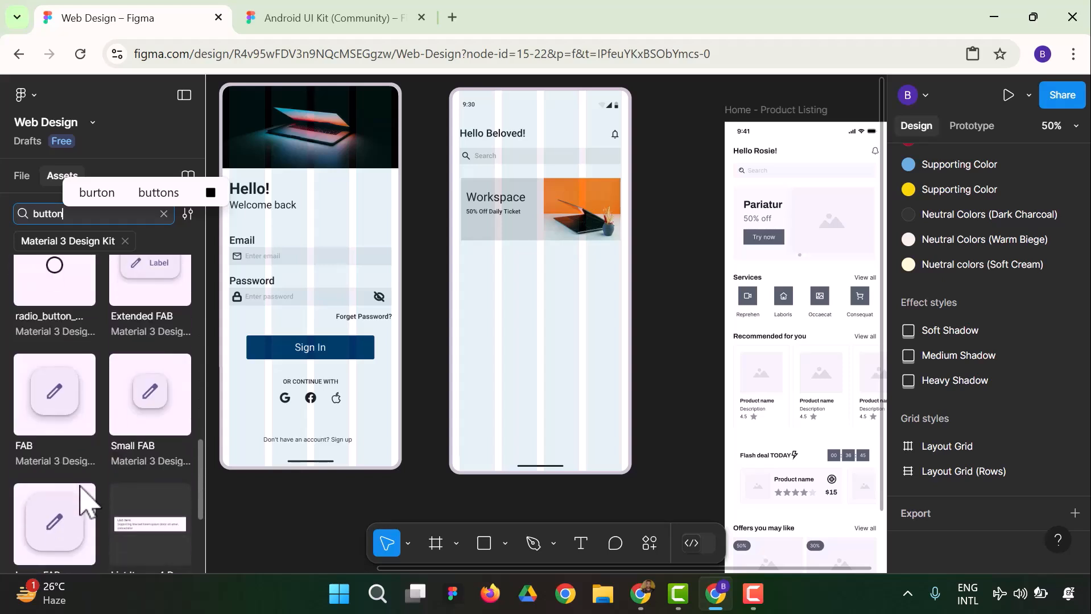
{"action": "scroll", "coordinate": [85, 501], "scroll_direction": "down", "scroll_amount": 4}
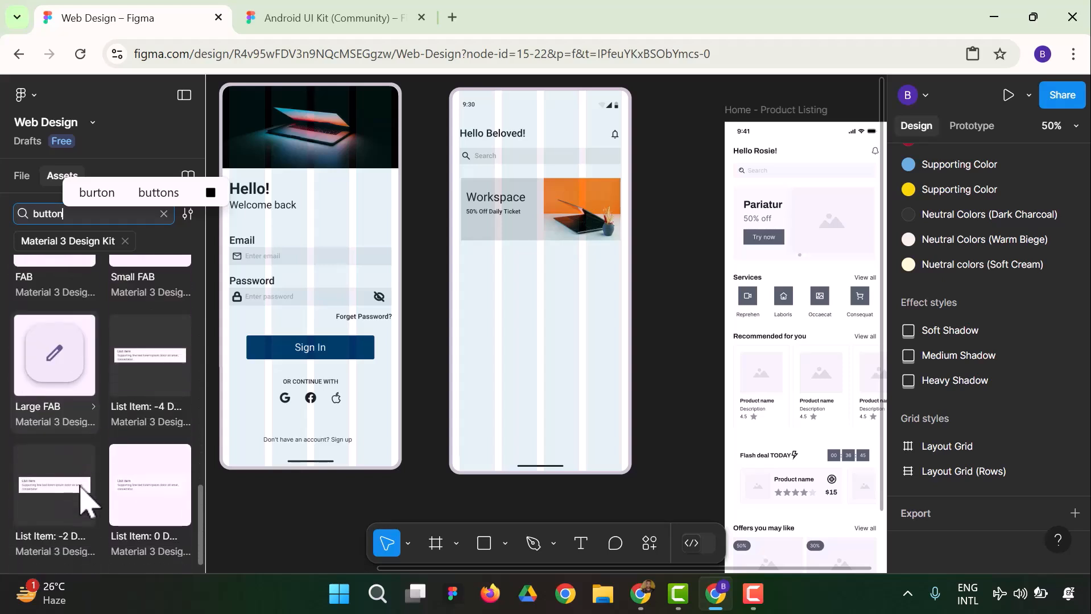
{"action": "scroll", "coordinate": [85, 501], "scroll_direction": "up", "scroll_amount": 5}
{"action": "scroll", "coordinate": [86, 501], "scroll_direction": "up", "scroll_amount": 5}
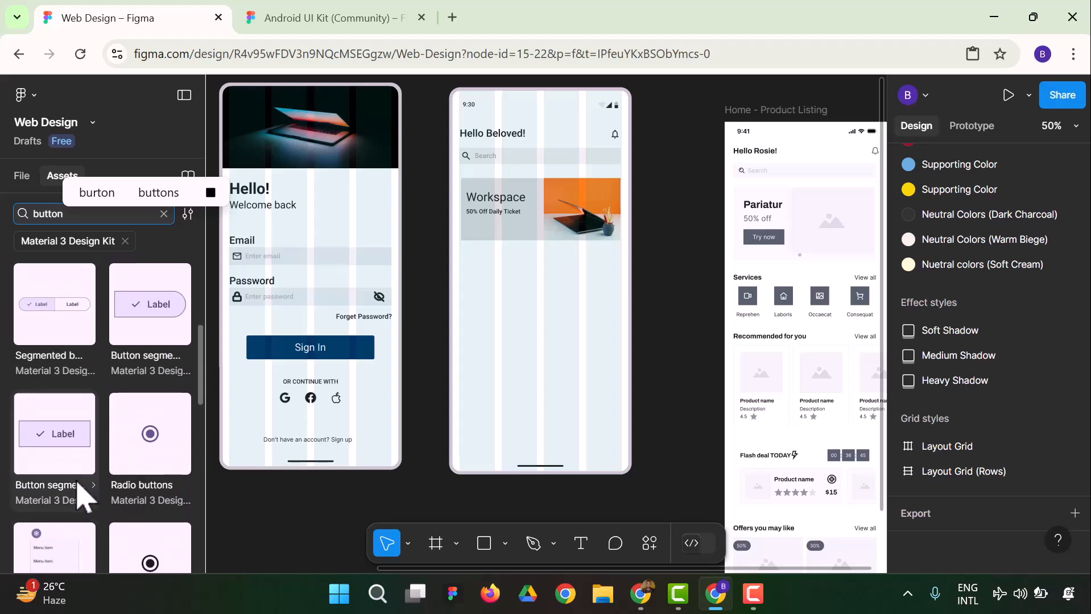
{"action": "scroll", "coordinate": [74, 497], "scroll_direction": "up", "scroll_amount": 3}
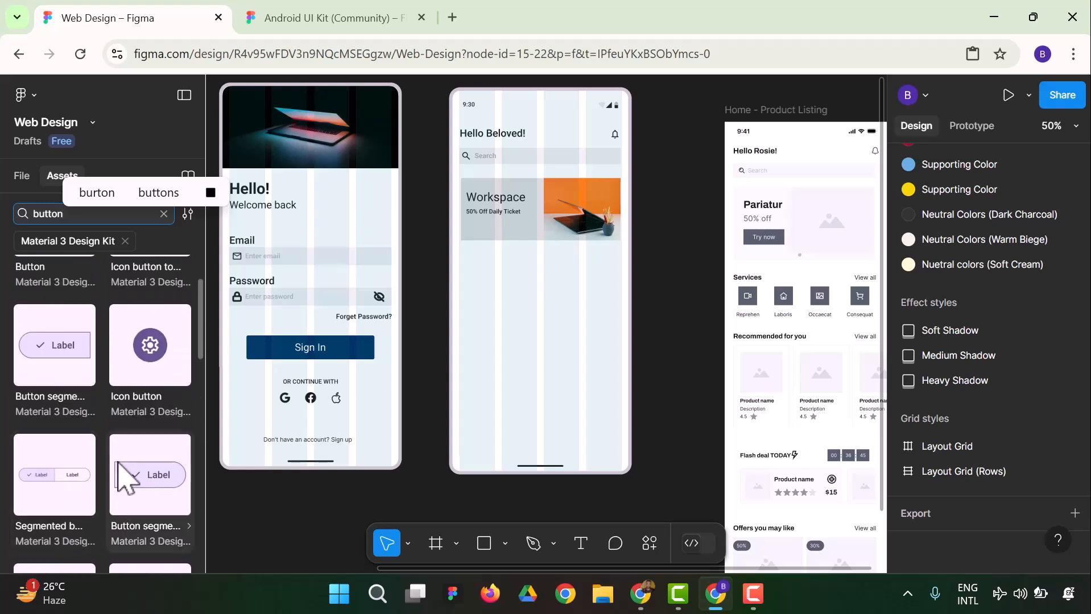
{"action": "scroll", "coordinate": [145, 483], "scroll_direction": "up", "scroll_amount": 2}
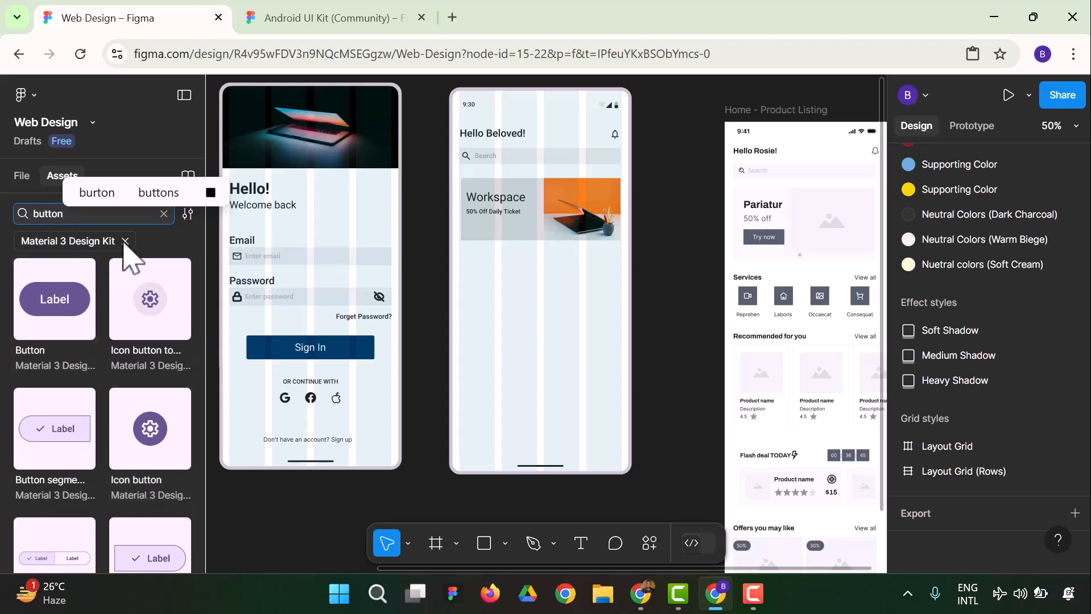
Insert an instance of the Material 3 Button component and place it in the banner below the 50% Off Daily Ticket text
{"action": "left_click", "coordinate": [80, 307]}
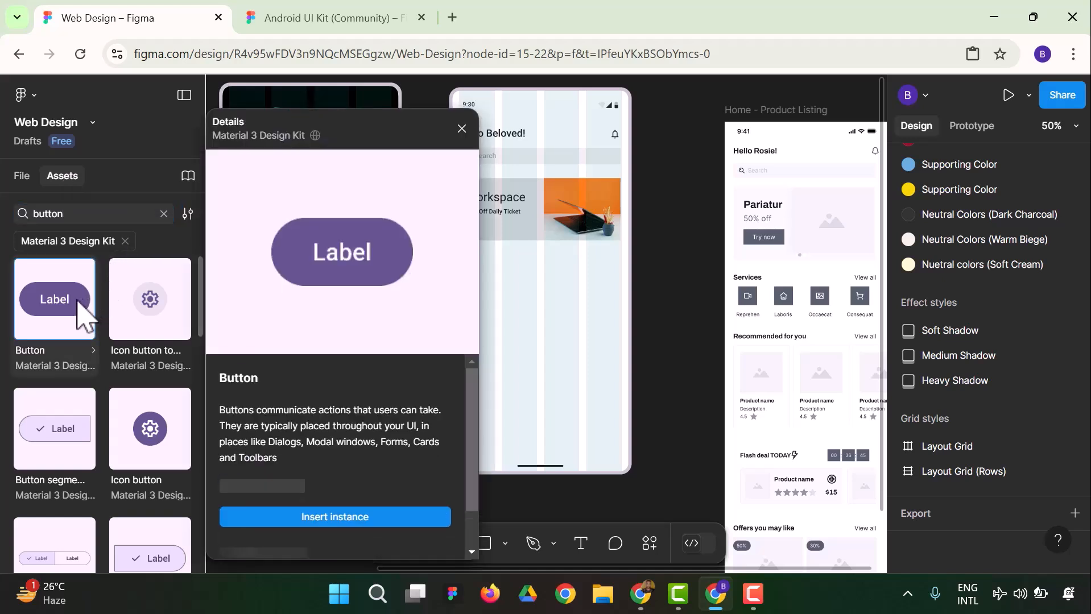
{"action": "left_click", "coordinate": [335, 517]}
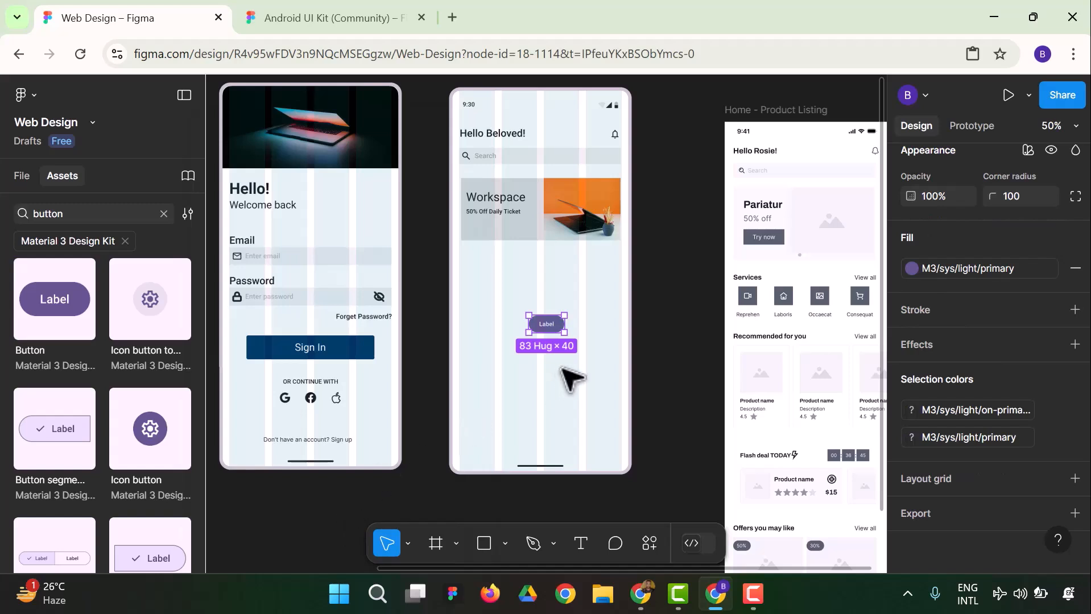
{"action": "left_click_drag", "start_coordinate": [538, 317], "coordinate": [485, 232]}
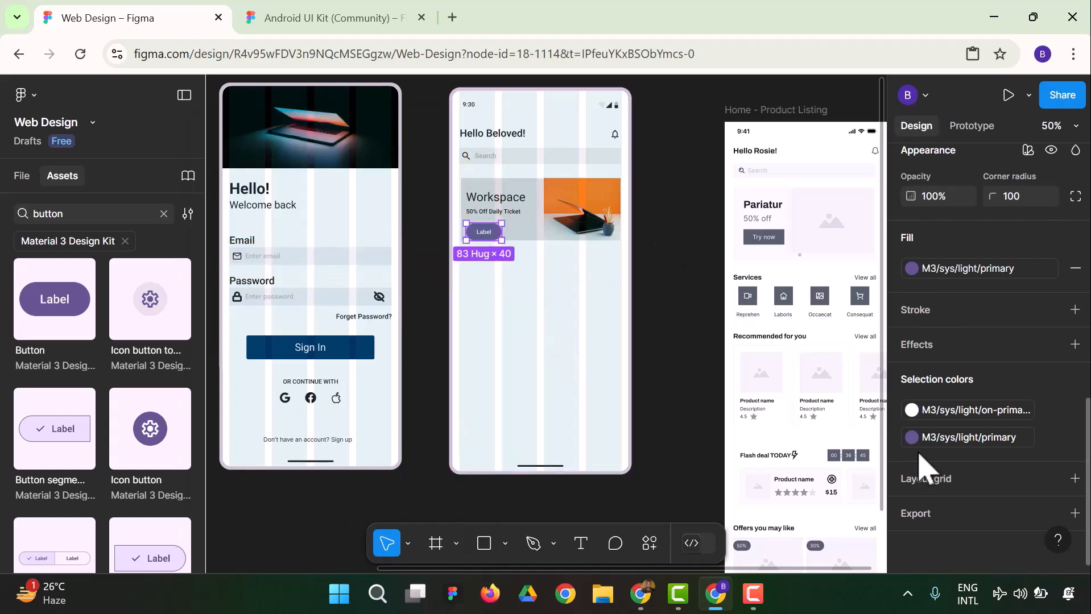
Change the banner button's M3/sys/light/primary color to the Primary Color style
{"action": "left_click", "coordinate": [912, 437]}
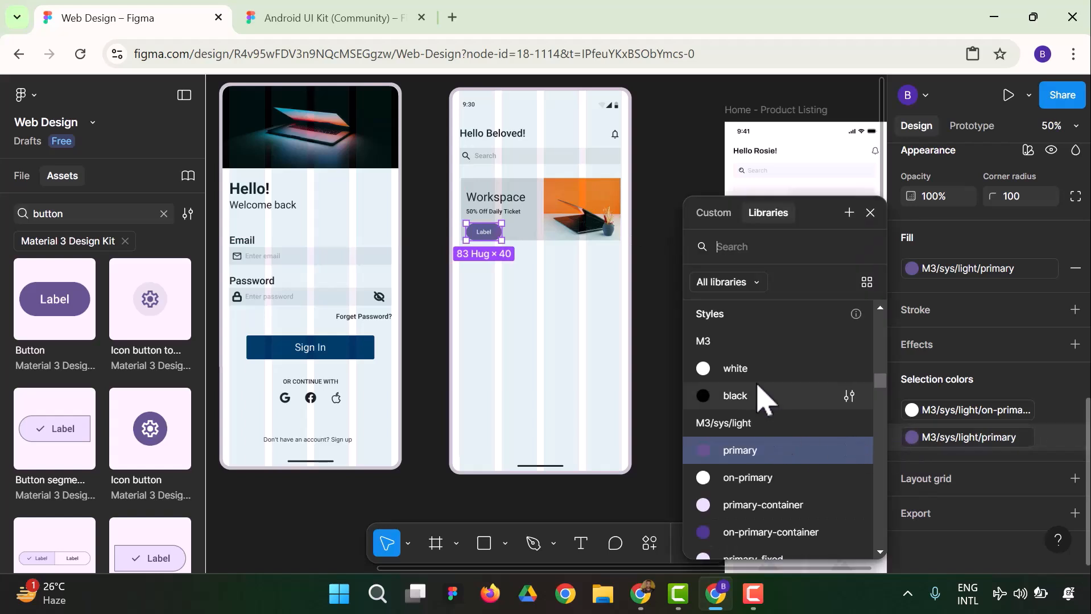
{"action": "scroll", "coordinate": [746, 398], "scroll_direction": "up", "scroll_amount": 3}
{"action": "scroll", "coordinate": [746, 376], "scroll_direction": "up", "scroll_amount": 5}
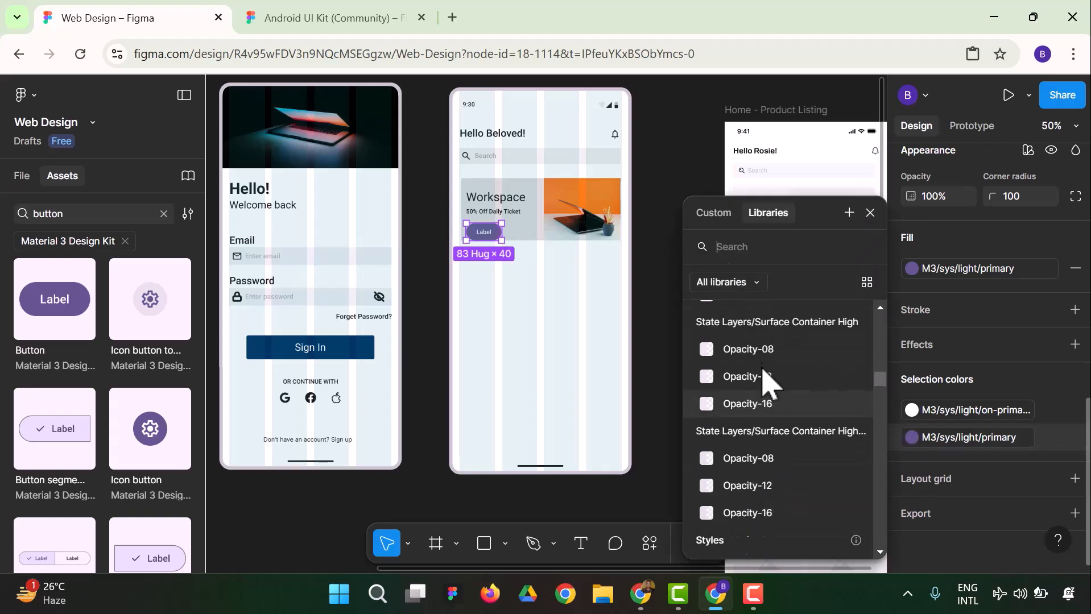
{"action": "scroll", "coordinate": [777, 366], "scroll_direction": "up", "scroll_amount": 1}
{"action": "left_click_drag", "start_coordinate": [883, 371], "coordinate": [879, 308]}
{"action": "left_click", "coordinate": [776, 322]}
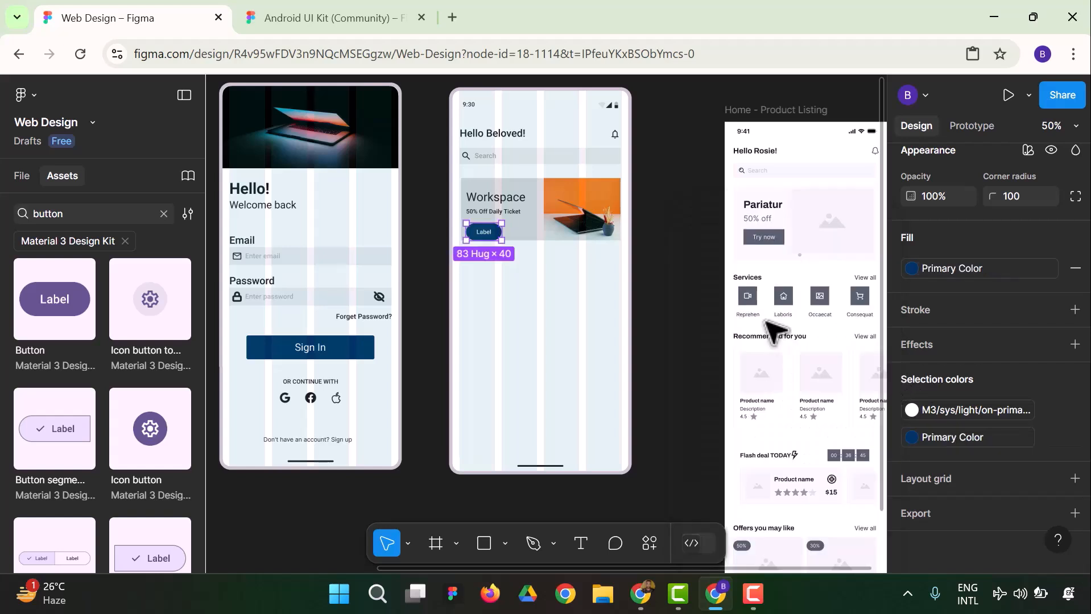
{"action": "left_click", "coordinate": [649, 410]}
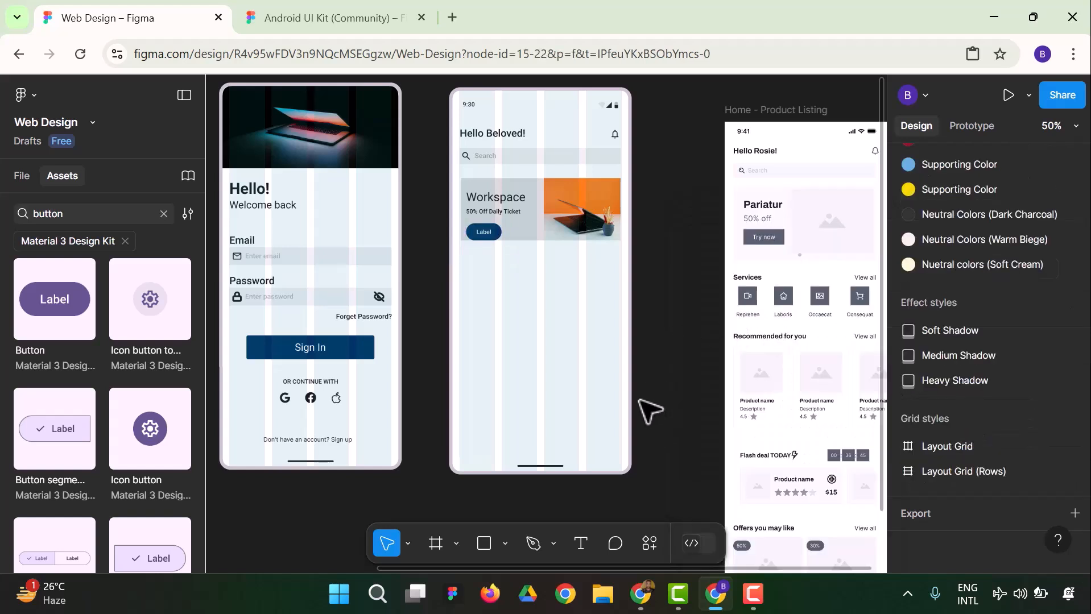
Set the banner button's corner radius to 0 and move it up slightly, closer to the 50% Off Daily Ticket text
{"action": "left_click", "coordinate": [483, 232]}
{"action": "scroll", "coordinate": [1024, 273], "scroll_direction": "up", "scroll_amount": 2}
{"action": "left_click", "coordinate": [1015, 284]}
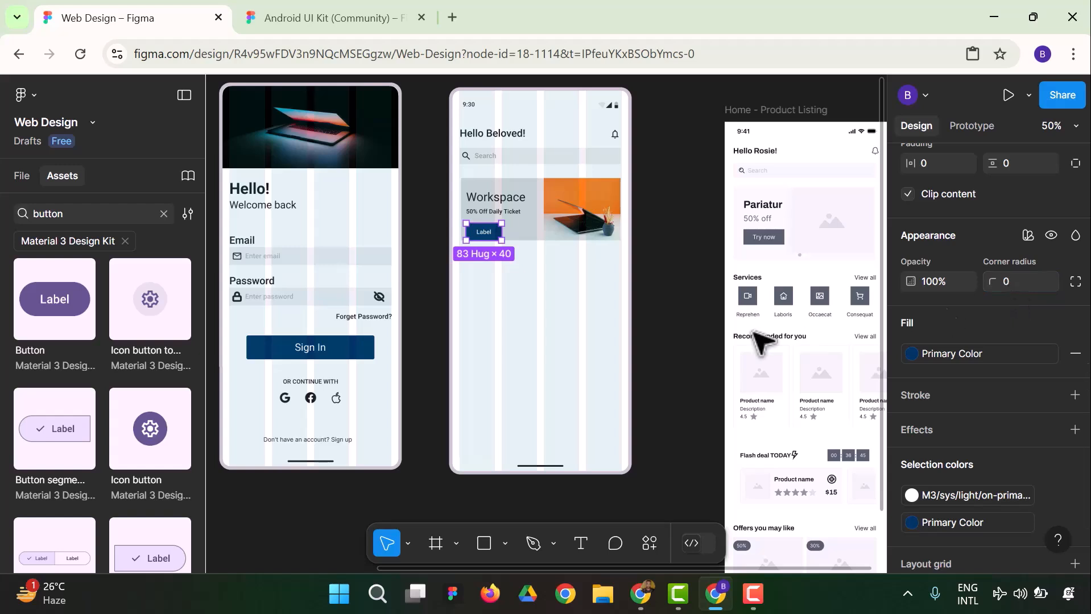
{"action": "left_click", "coordinate": [435, 323]}
{"action": "left_click_drag", "start_coordinate": [475, 230], "coordinate": [478, 227]}
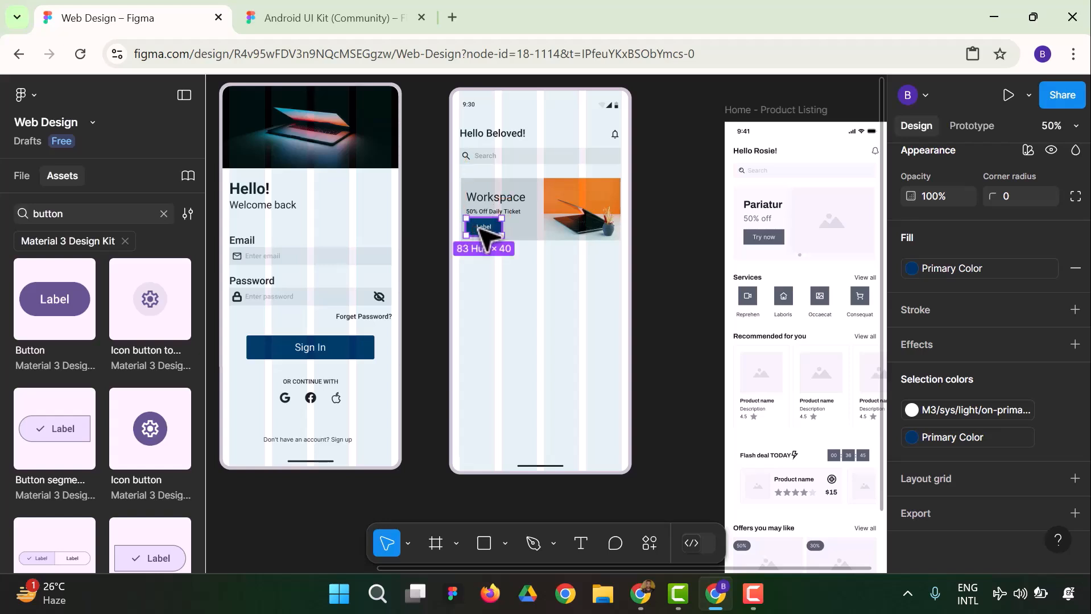
Change the label of the banner button to "Get It Now"
{"action": "double_click", "coordinate": [479, 228]}
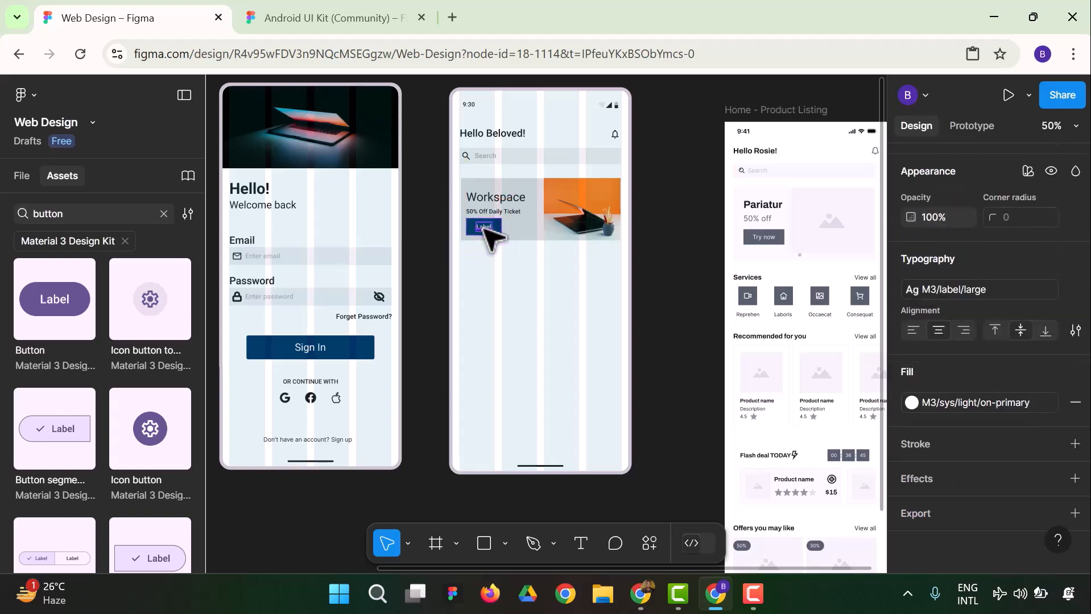
{"action": "type", "text": "Ge"}
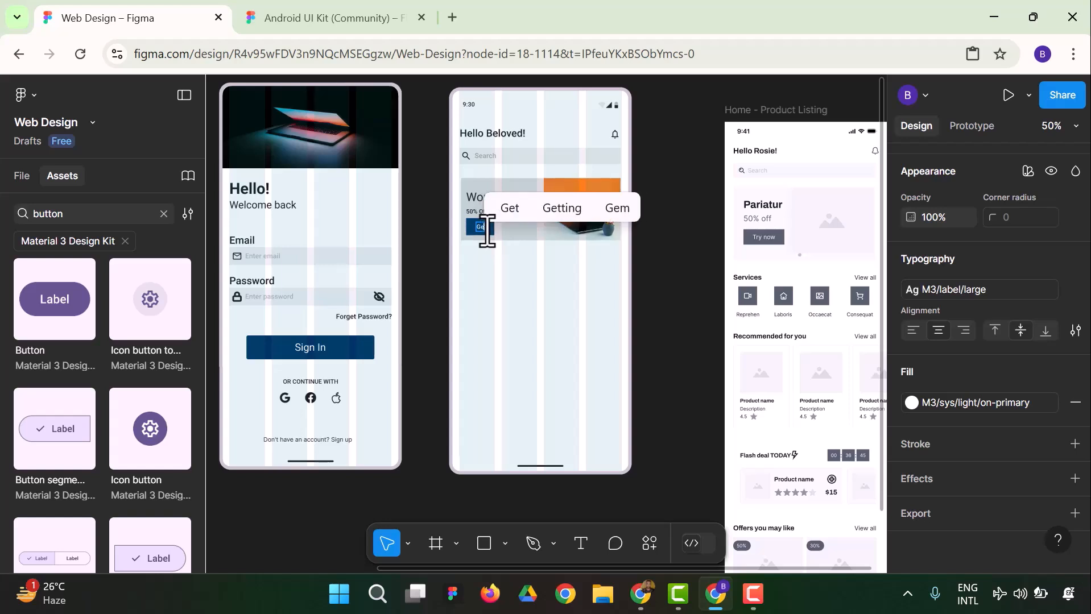
{"action": "type", "text": "t It No"}
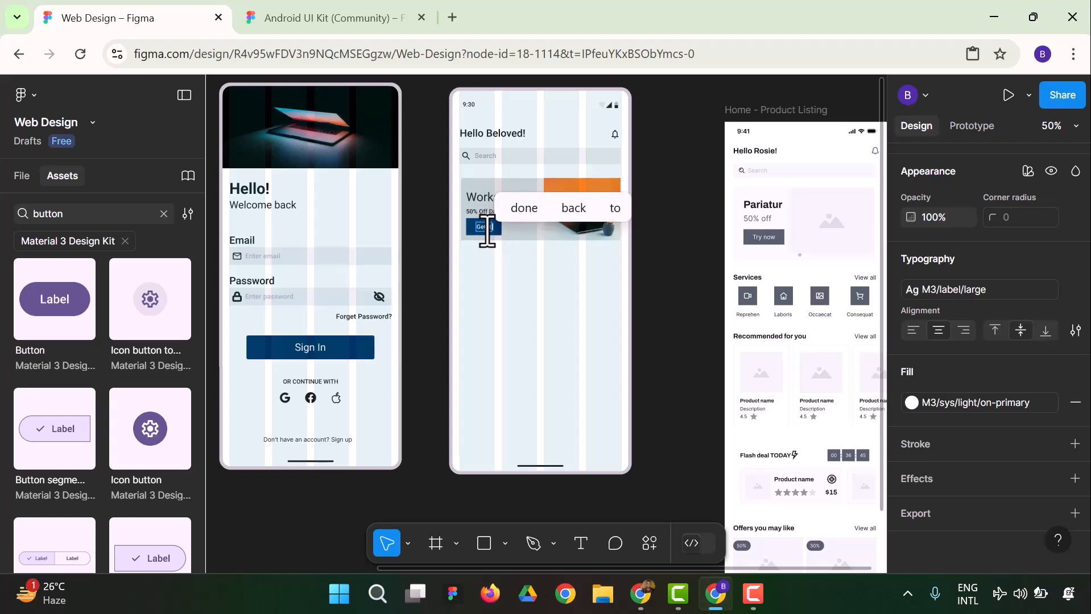
{"action": "type", "text": "w"}
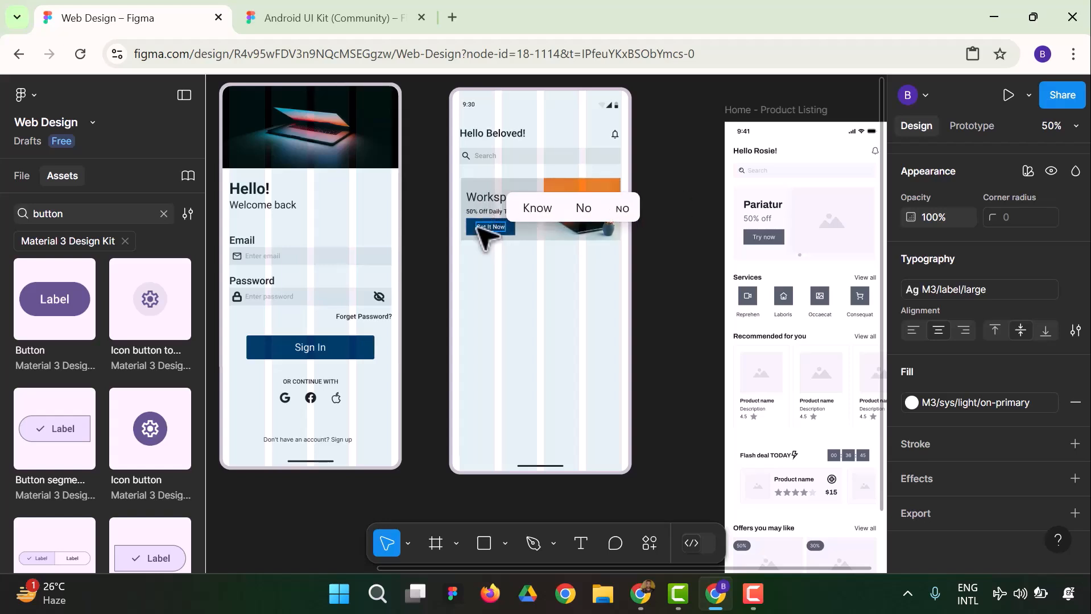
{"action": "key", "text": "Escape"}
{"action": "left_click", "coordinate": [424, 307]}
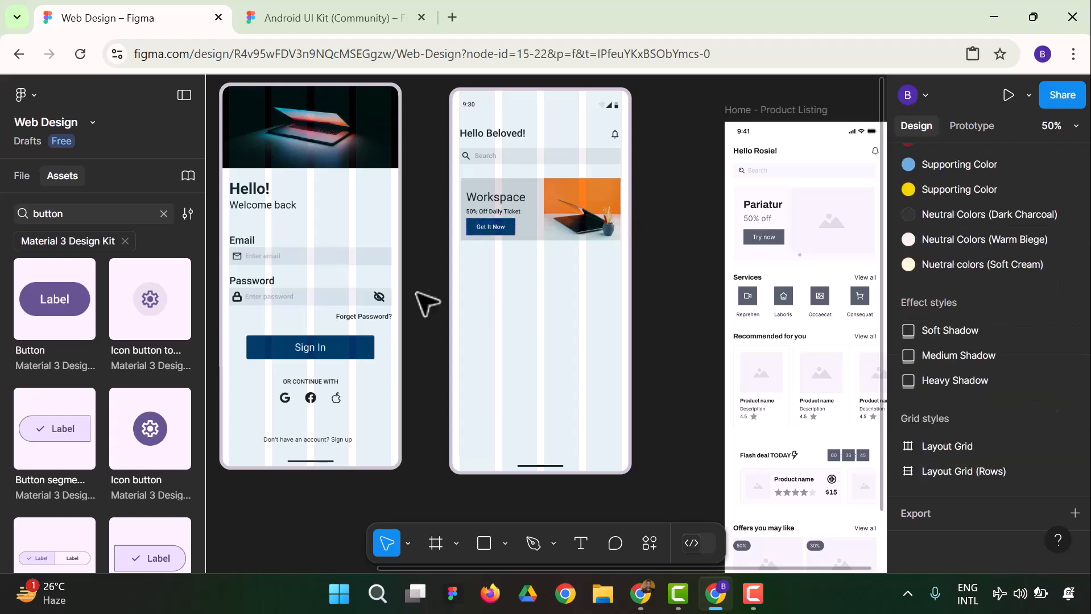
Reduce the height of the Get It Now button to 38
{"action": "left_click", "coordinate": [490, 226]}
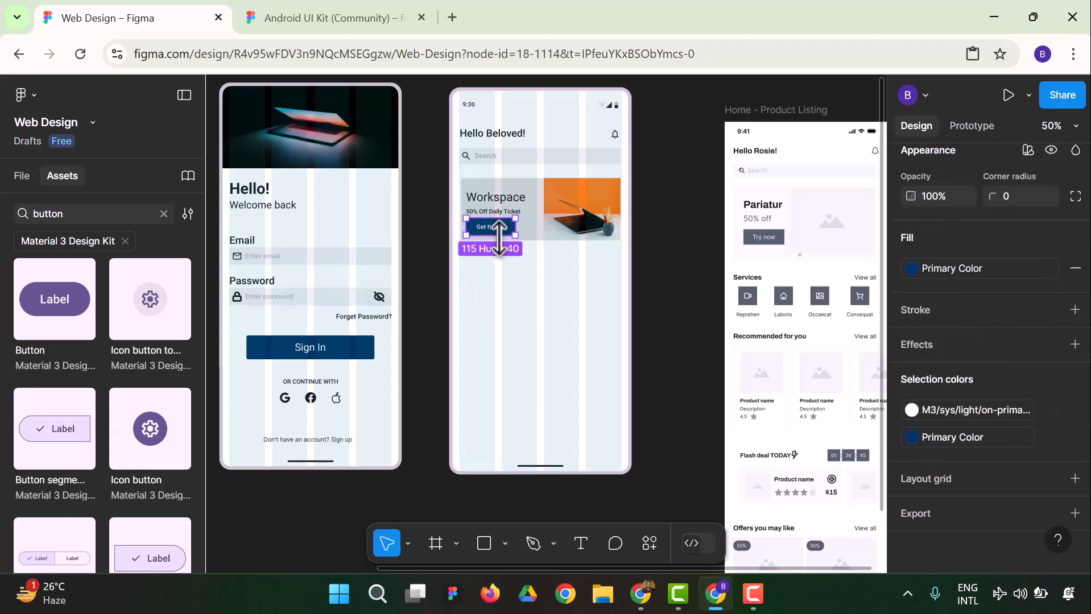
{"action": "left_click_drag", "start_coordinate": [499, 236], "coordinate": [492, 235]}
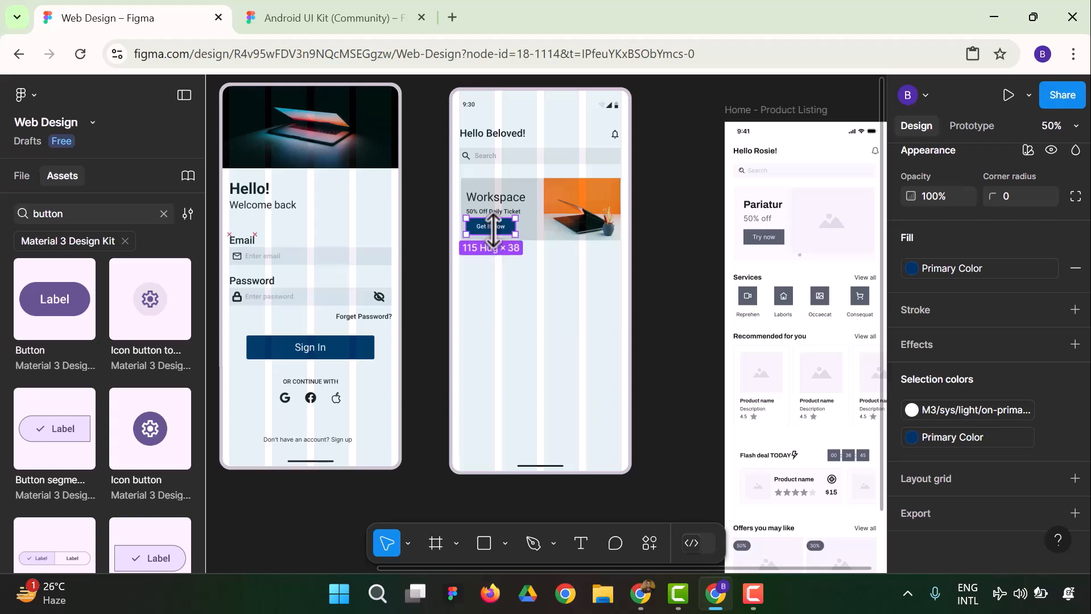
{"action": "left_click", "coordinate": [447, 317]}
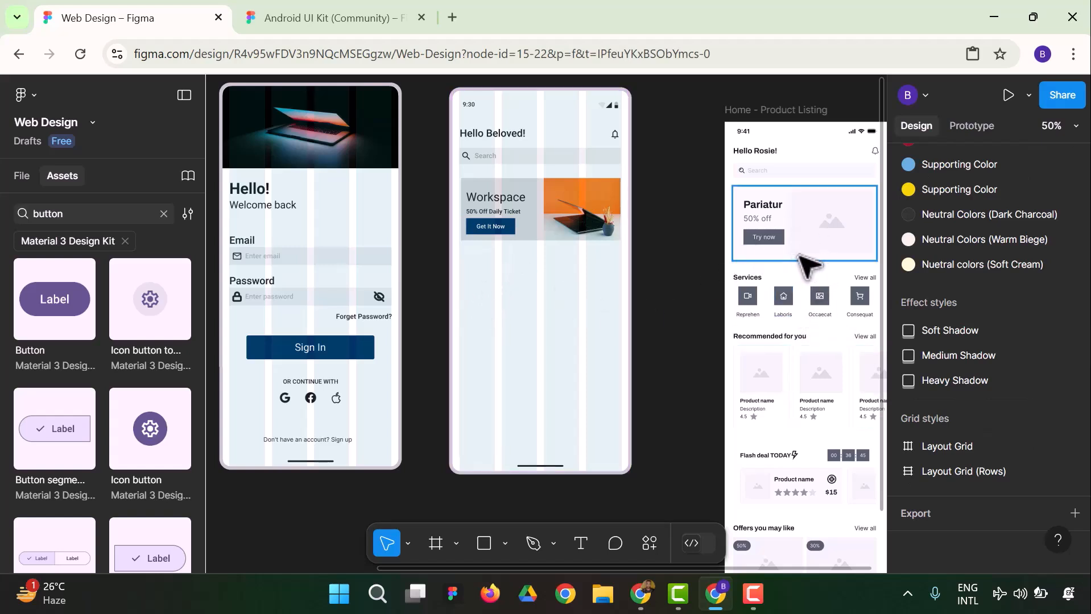
{"action": "left_click", "coordinate": [529, 249]}
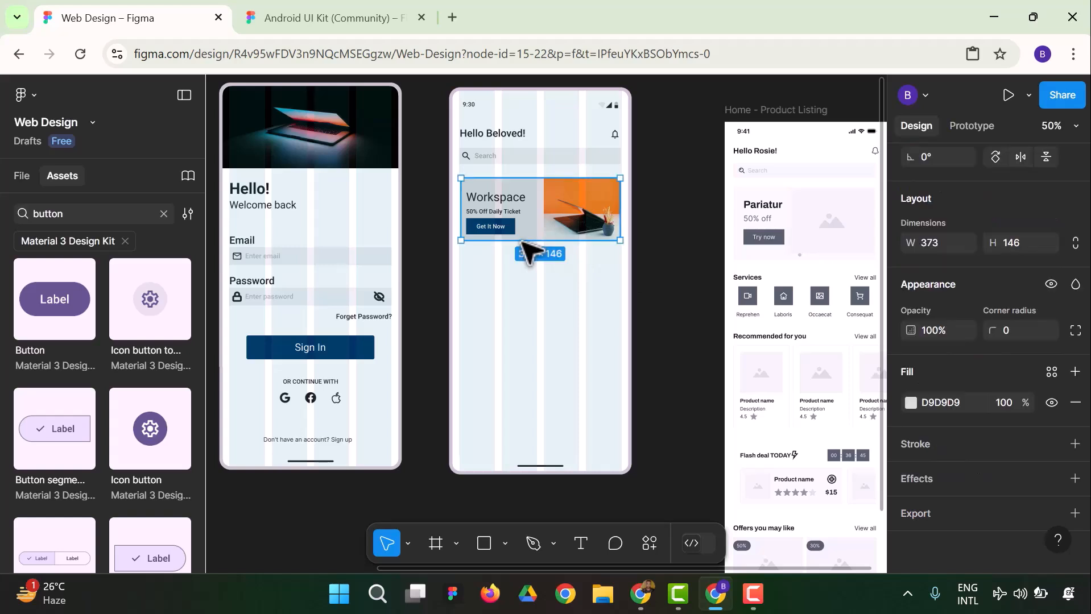
{"action": "left_click", "coordinate": [689, 267]}
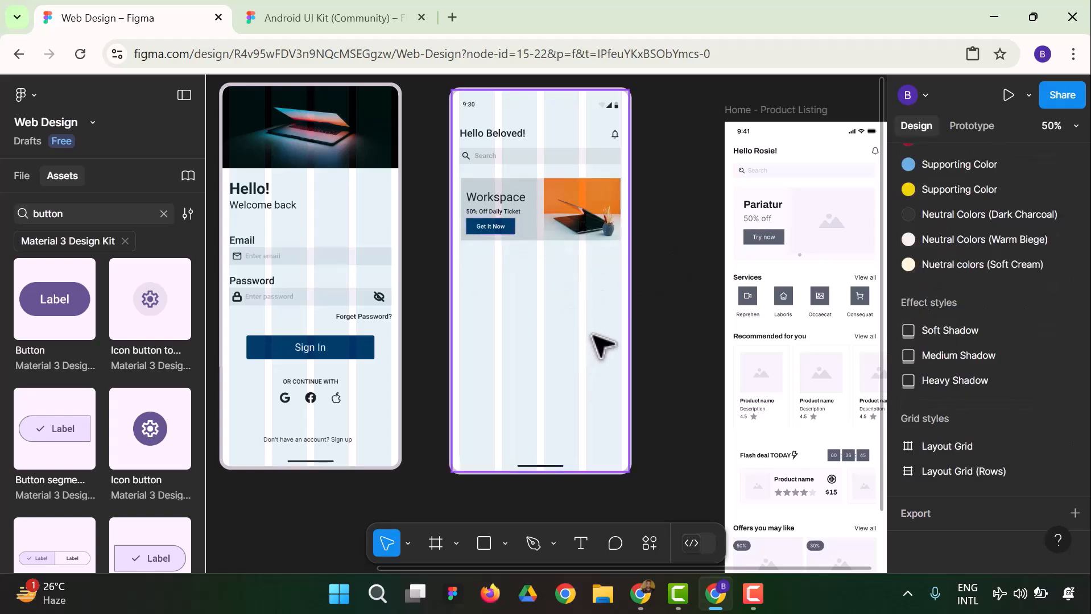
Copy the "Services" and "View all" texts from the Home - Product Listing reference and place them below the homepage banner, aligned with its left edge
{"action": "left_click", "coordinate": [747, 285]}
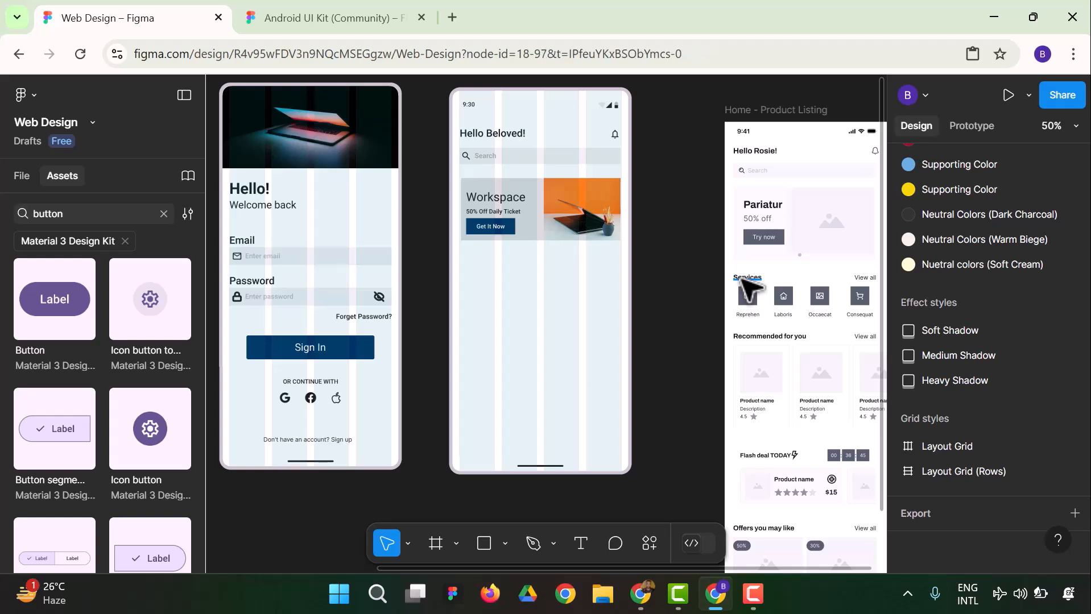
{"action": "left_click", "coordinate": [866, 278], "text": "shift"}
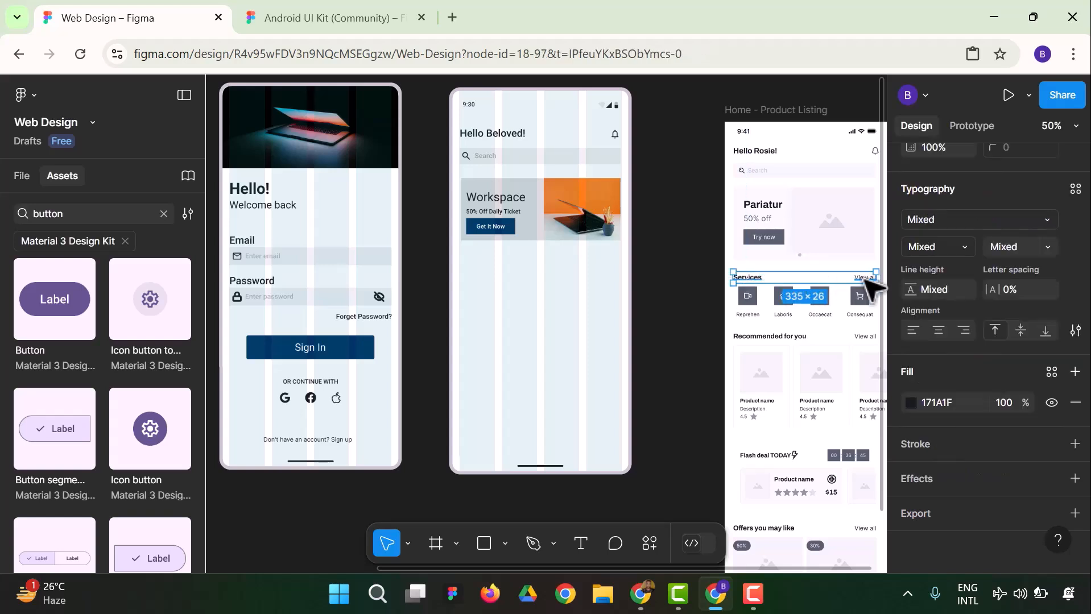
{"action": "right_click", "coordinate": [859, 278]}
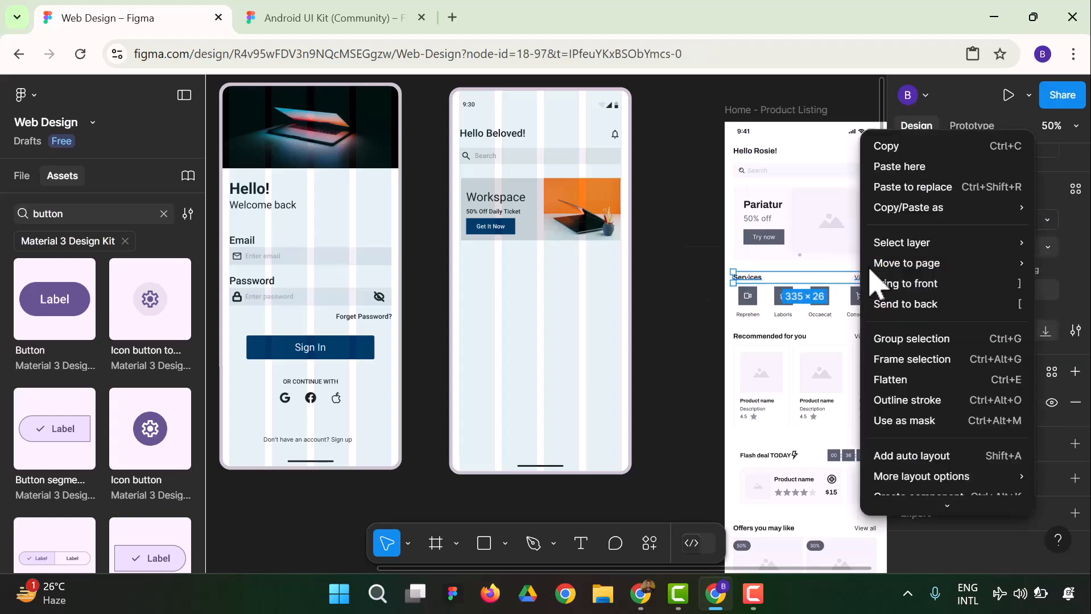
{"action": "left_click", "coordinate": [904, 146]}
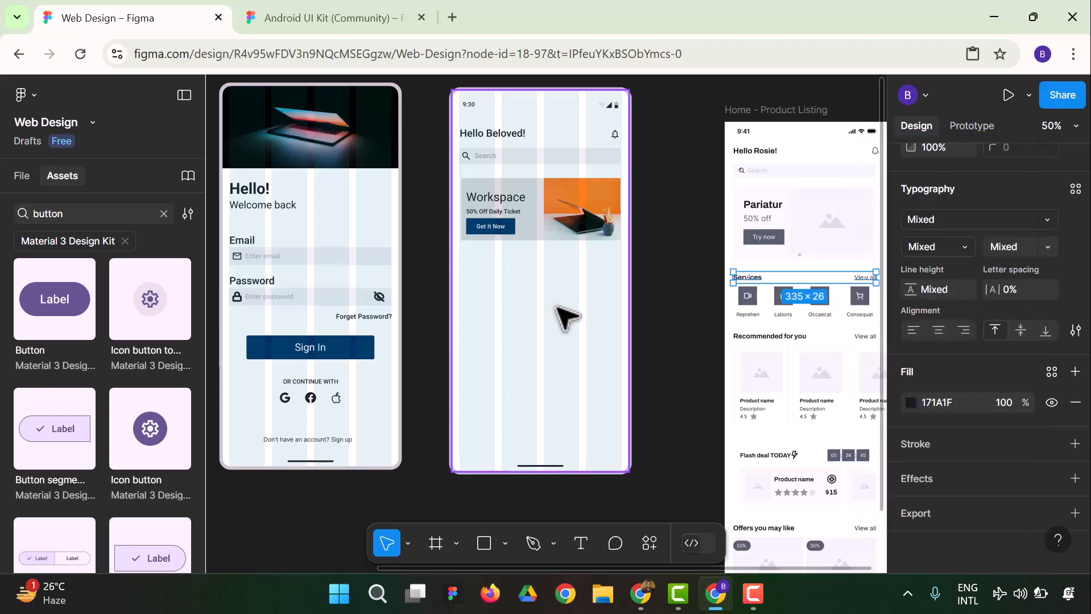
{"action": "right_click", "coordinate": [479, 275]}
{"action": "left_click", "coordinate": [535, 168]}
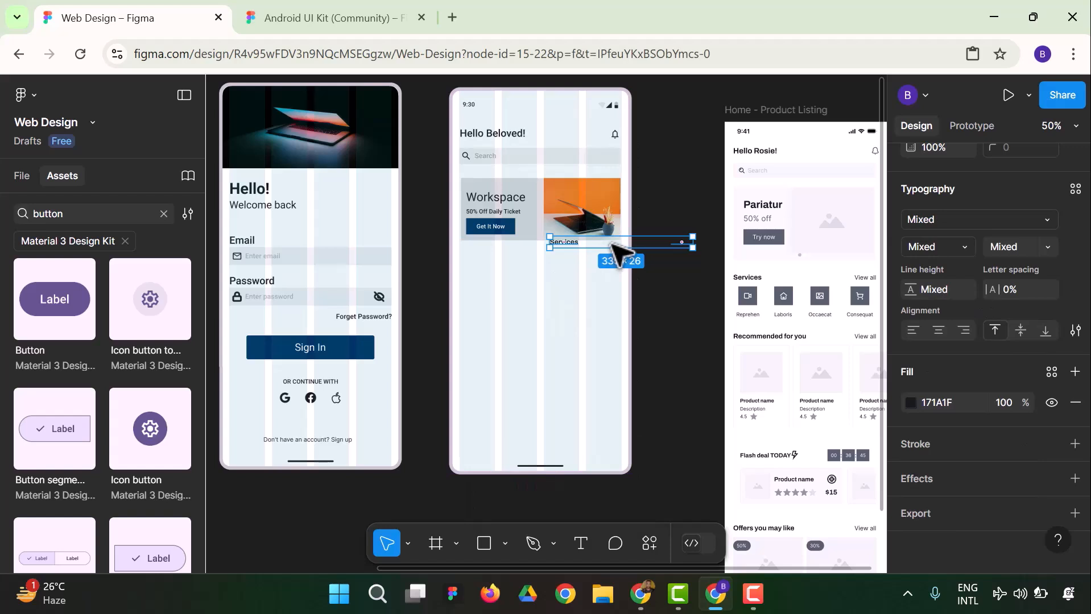
{"action": "left_click_drag", "start_coordinate": [617, 250], "coordinate": [522, 260]}
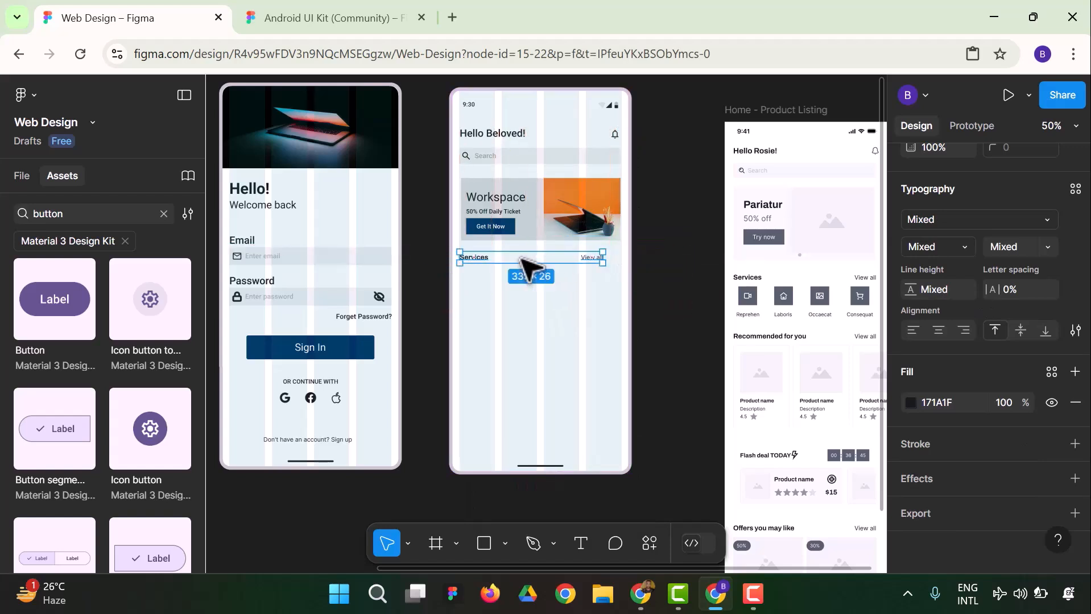
Move the homepage's "View all" text right along the Services row to align with the banner's right edge
{"action": "left_click", "coordinate": [584, 269]}
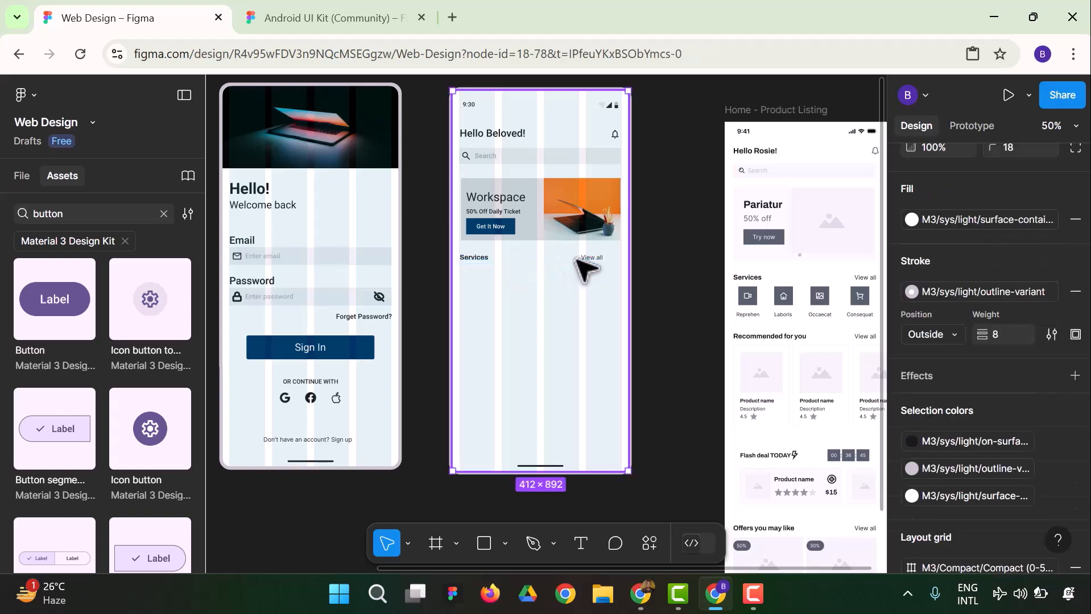
{"action": "double_click", "coordinate": [596, 258]}
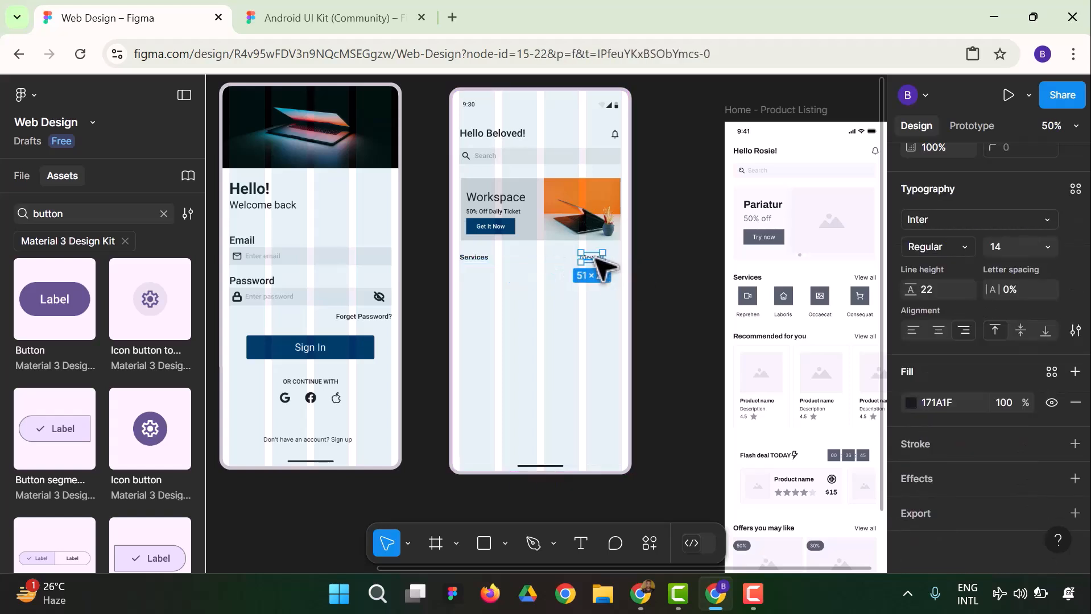
{"action": "left_click_drag", "start_coordinate": [594, 256], "coordinate": [612, 258]}
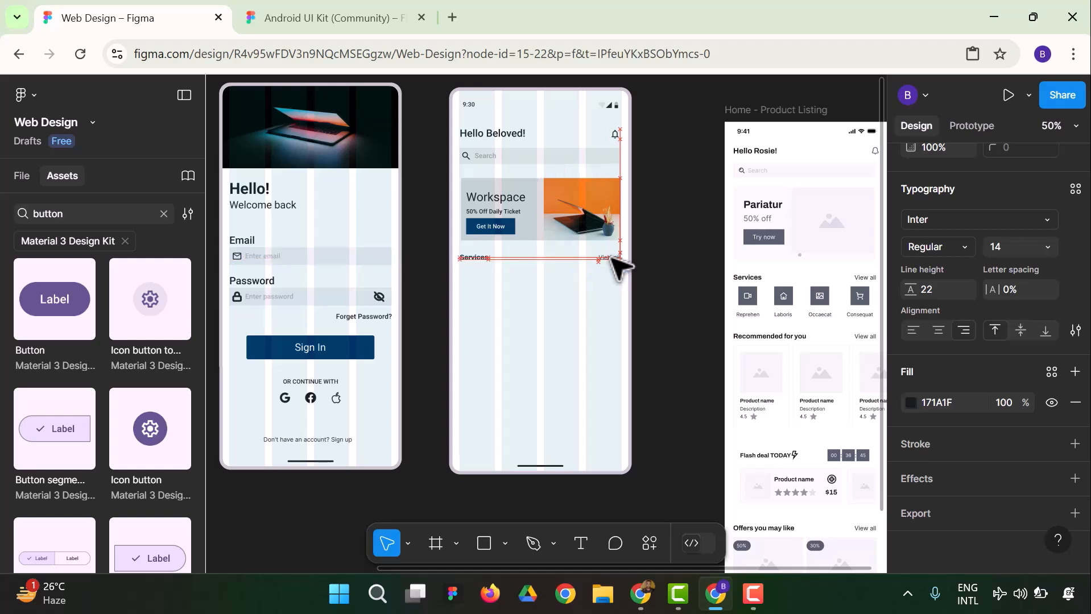
{"action": "left_click", "coordinate": [669, 262]}
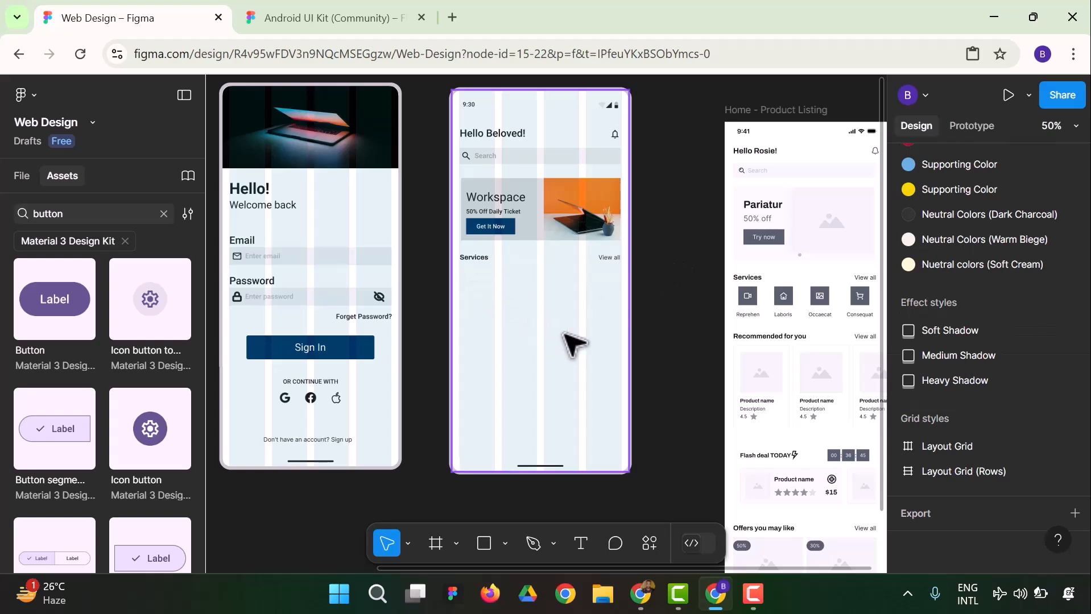
Select the four service icons together with the "Consequat" label in the reference's Services section
{"action": "left_click", "coordinate": [748, 300]}
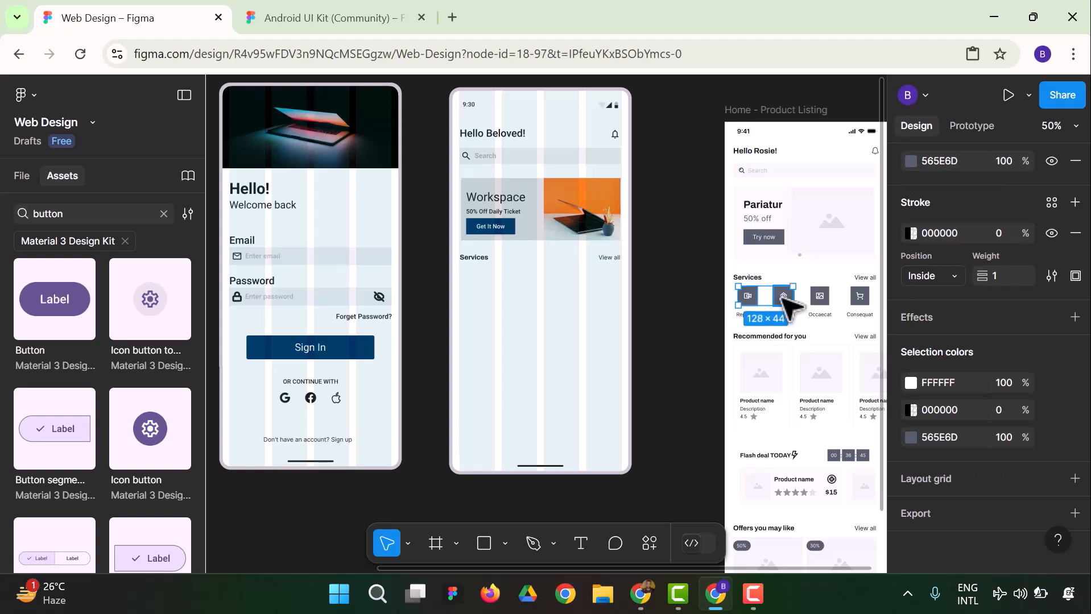
{"action": "left_click", "coordinate": [819, 297], "text": "shift"}
{"action": "left_click", "coordinate": [859, 297], "text": "shift"}
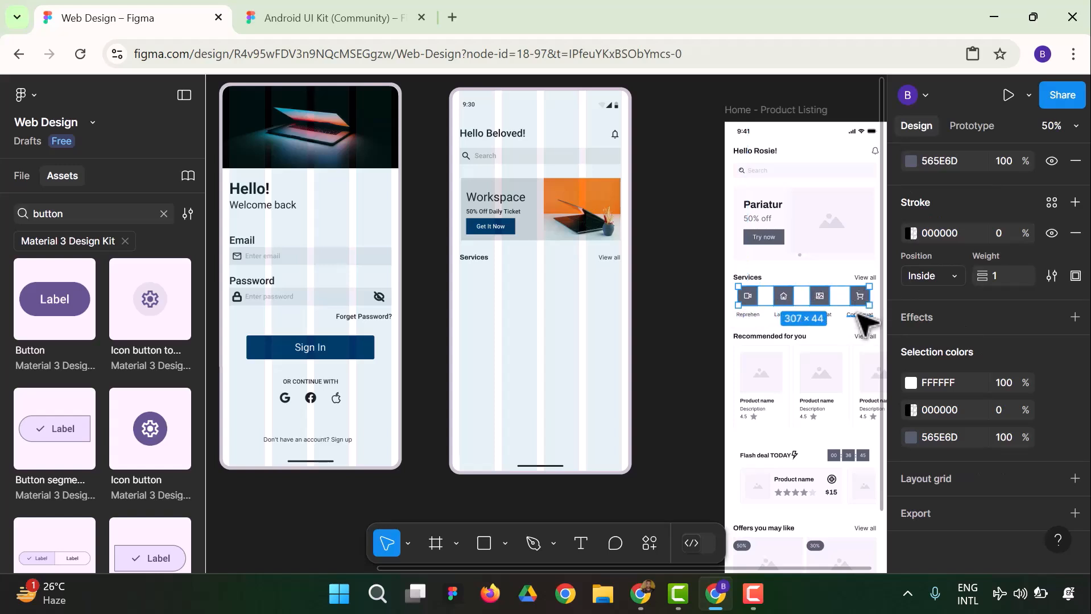
{"action": "left_click", "coordinate": [856, 314], "text": "shift"}
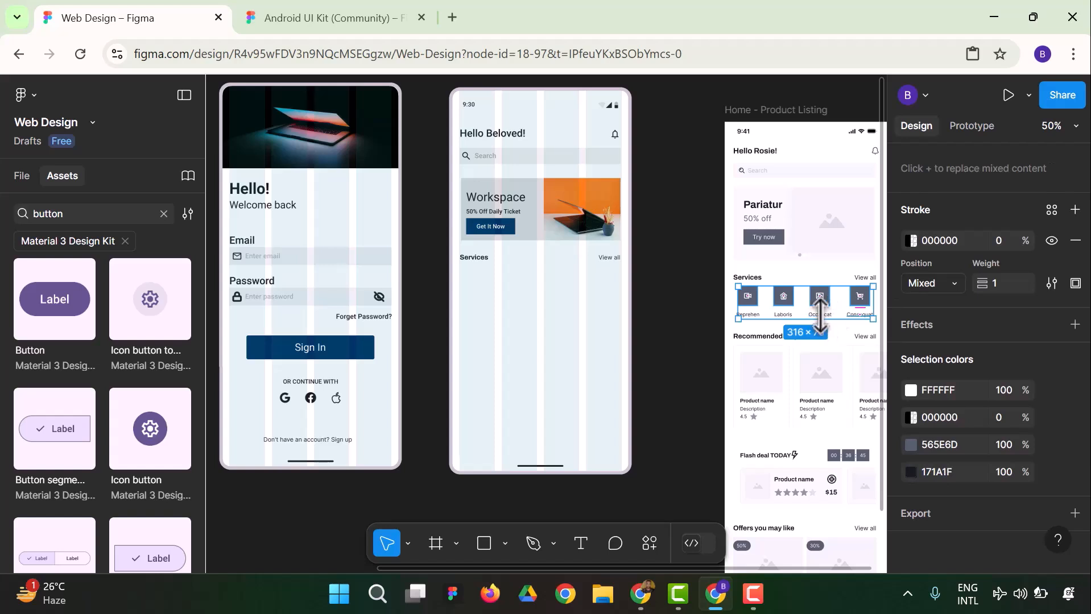
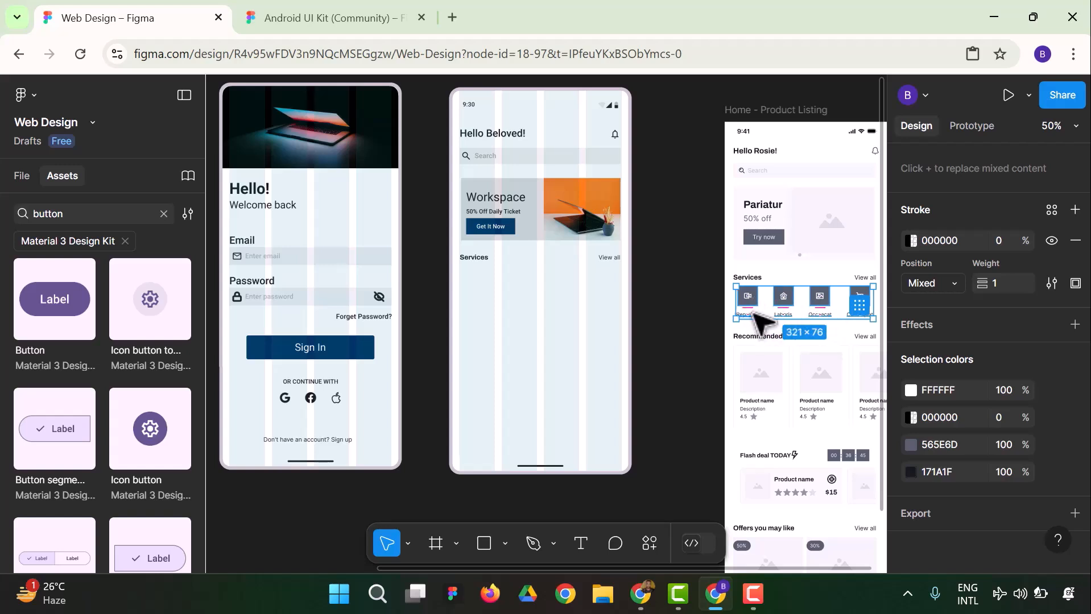
Copy the four selected service icons with their labels from the reference and paste them onto the homepage below the Services heading
{"action": "right_click", "coordinate": [754, 312]}
{"action": "mouse_move", "coordinate": [798, 269]}
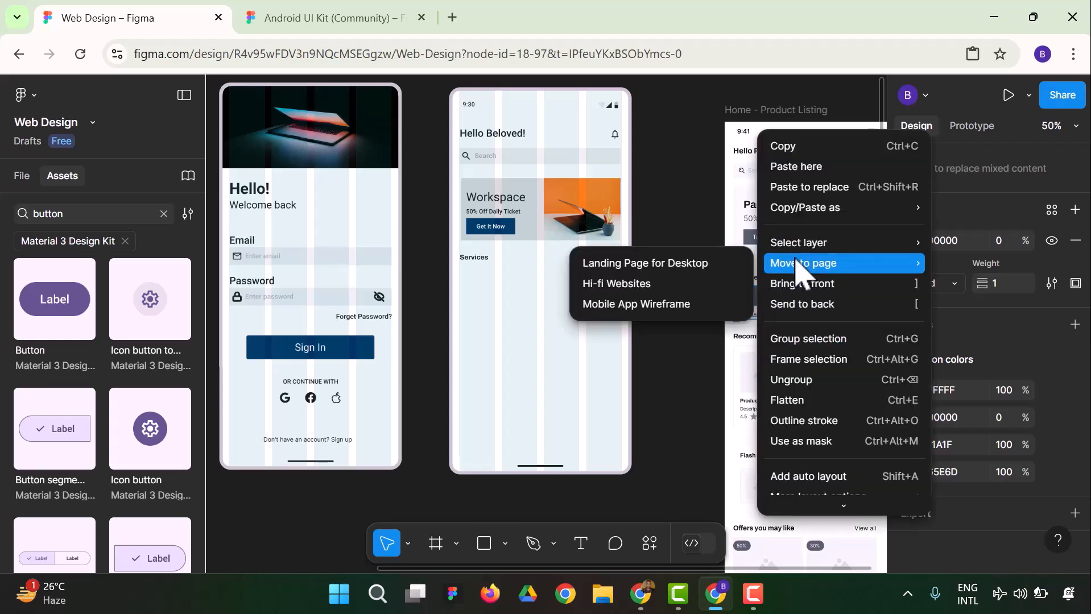
{"action": "mouse_move", "coordinate": [803, 209]}
{"action": "left_click", "coordinate": [795, 149]}
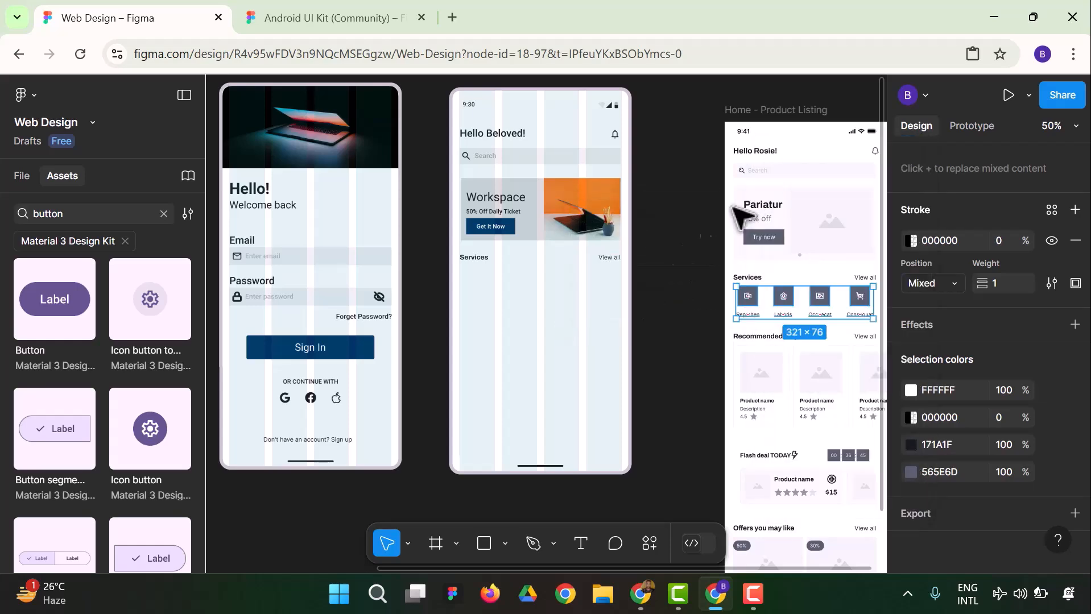
{"action": "right_click", "coordinate": [476, 285]}
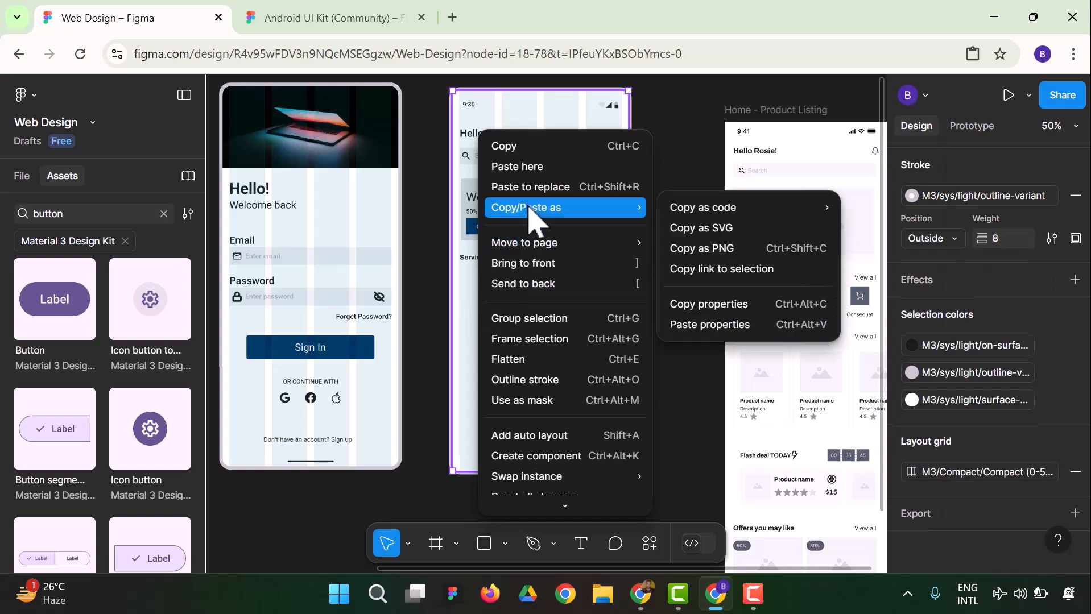
{"action": "left_click", "coordinate": [531, 168]}
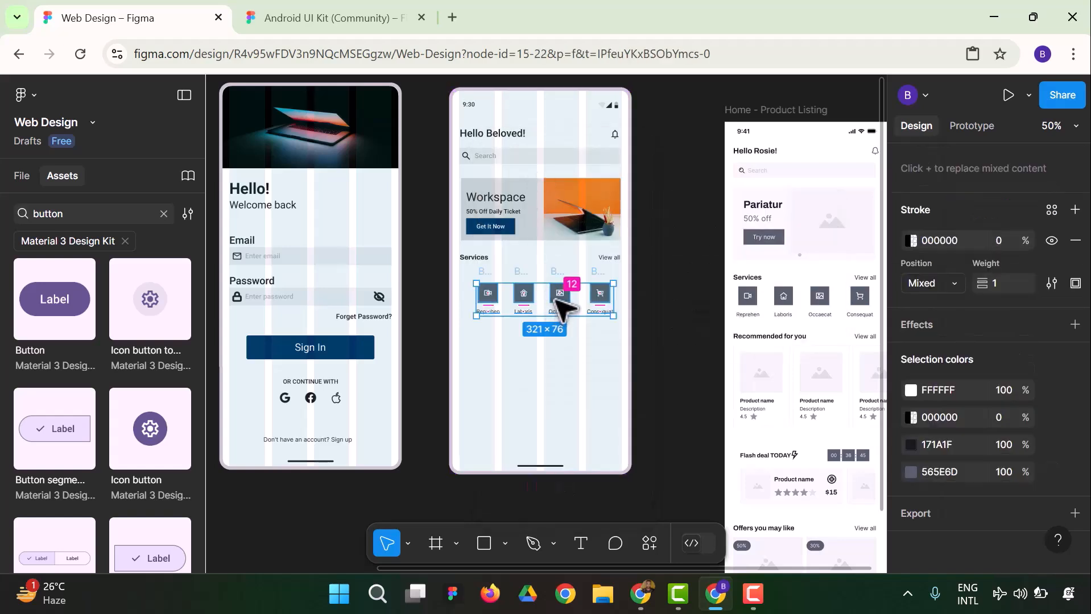
Move the pasted service icons up to the homepage's left margin and stretch the row to span the banner's width
{"action": "left_click_drag", "start_coordinate": [558, 295], "coordinate": [541, 282]}
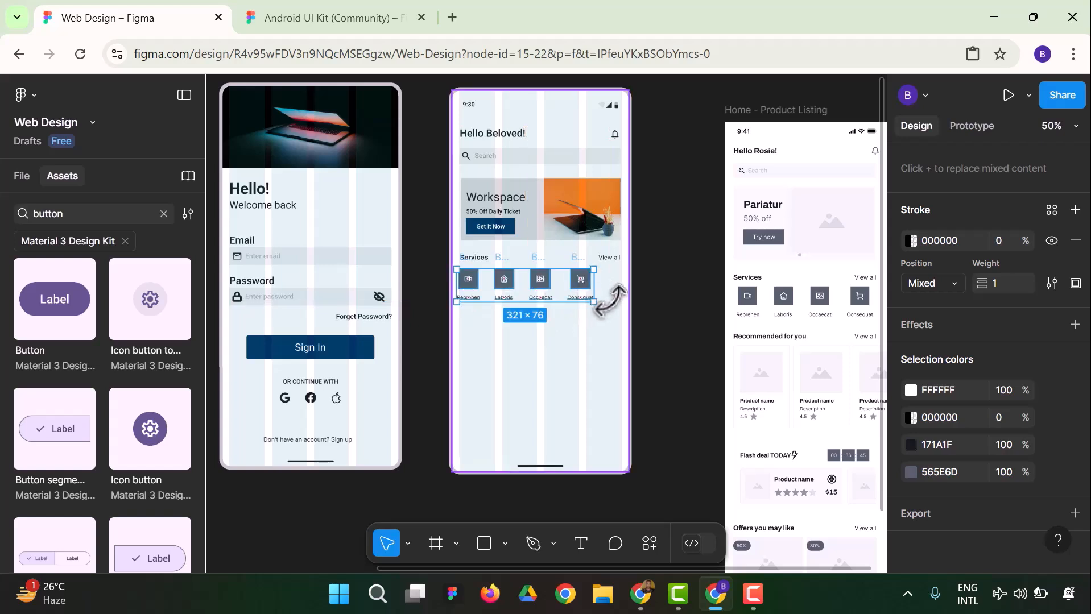
{"action": "left_click_drag", "start_coordinate": [599, 301], "coordinate": [626, 307]}
{"action": "left_click", "coordinate": [680, 297]}
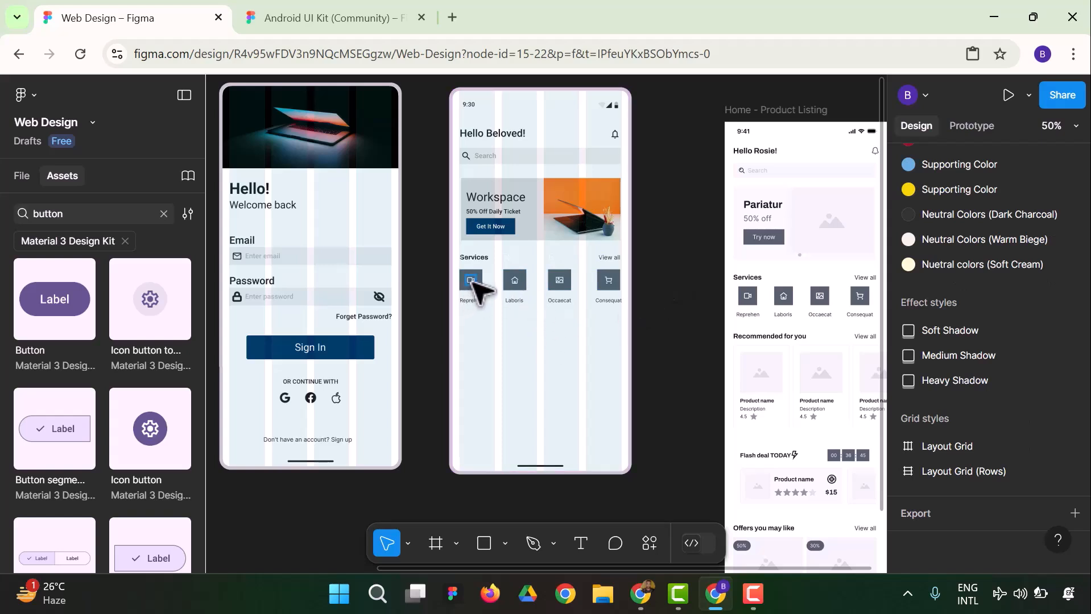
Change the first service label to "Videography" and widen its text box to about 93 so the word fits on one line
{"action": "left_click", "coordinate": [479, 299]}
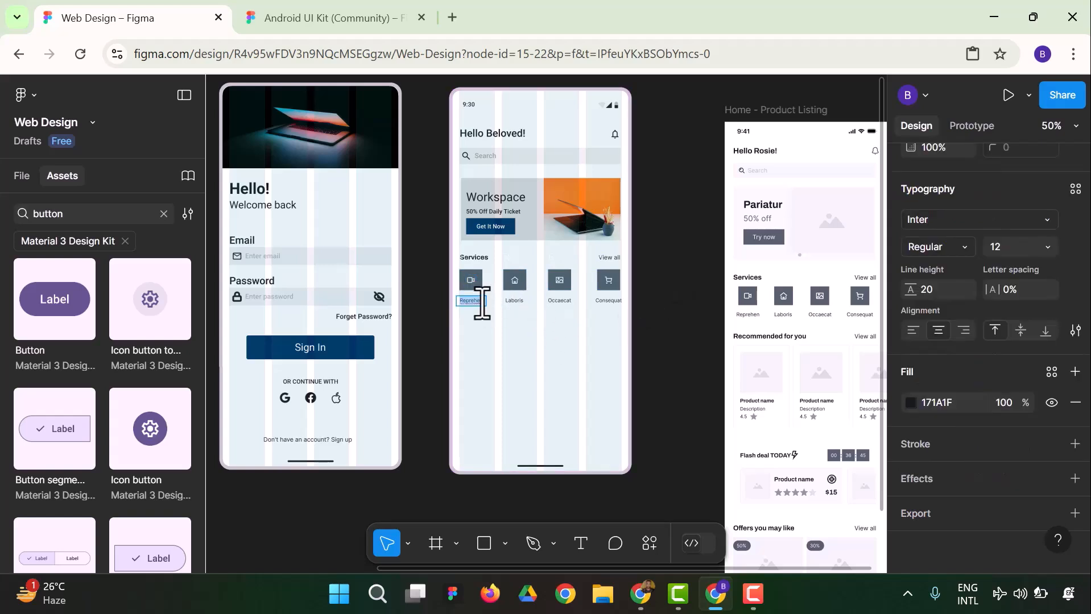
{"action": "type", "text": "Video"}
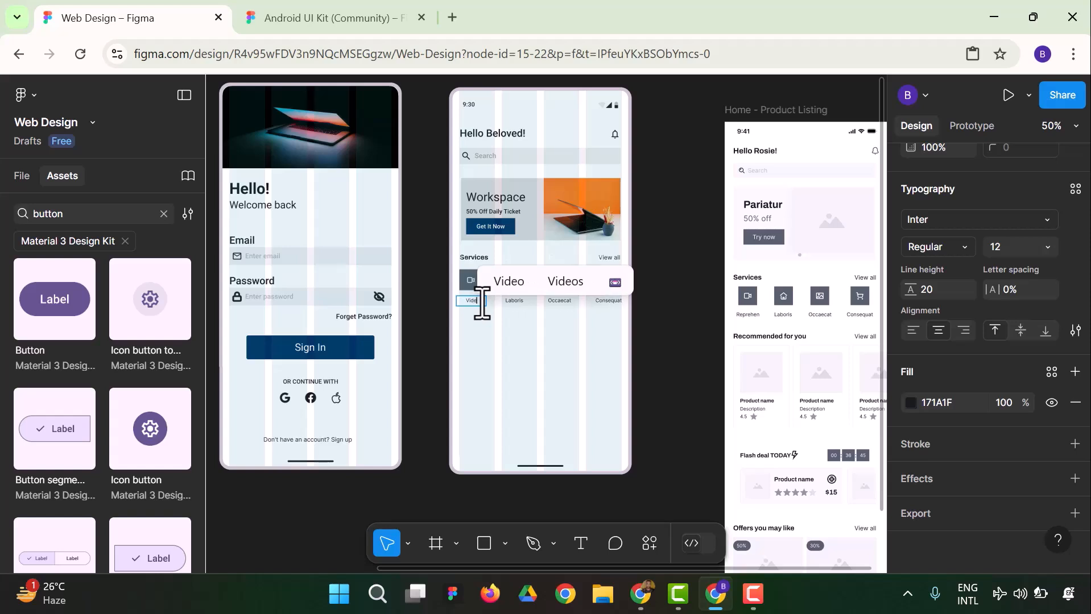
{"action": "type", "text": "graphy"}
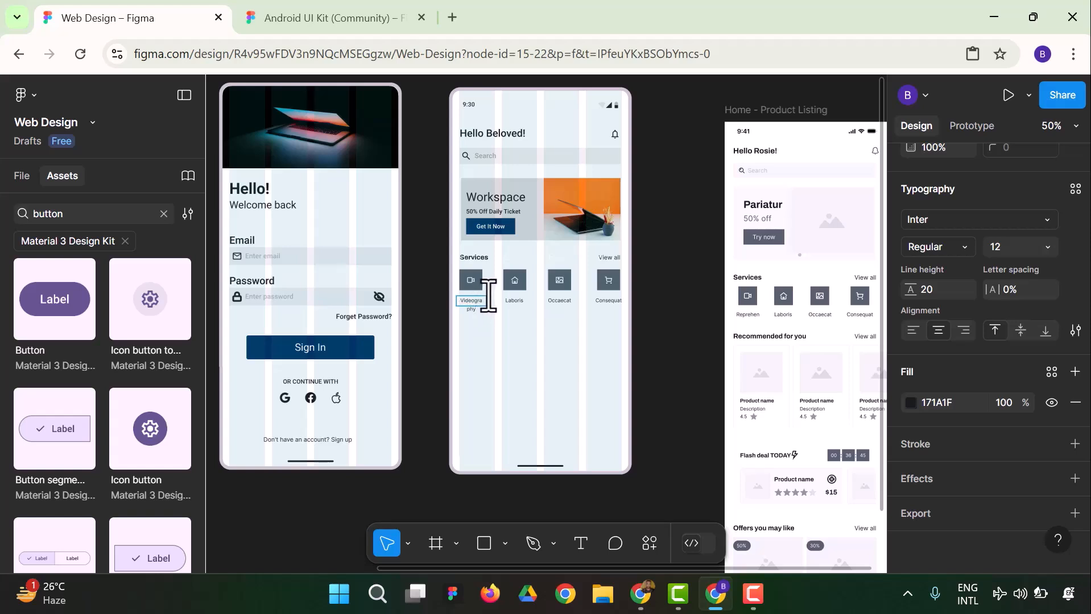
{"action": "key", "text": "Escape"}
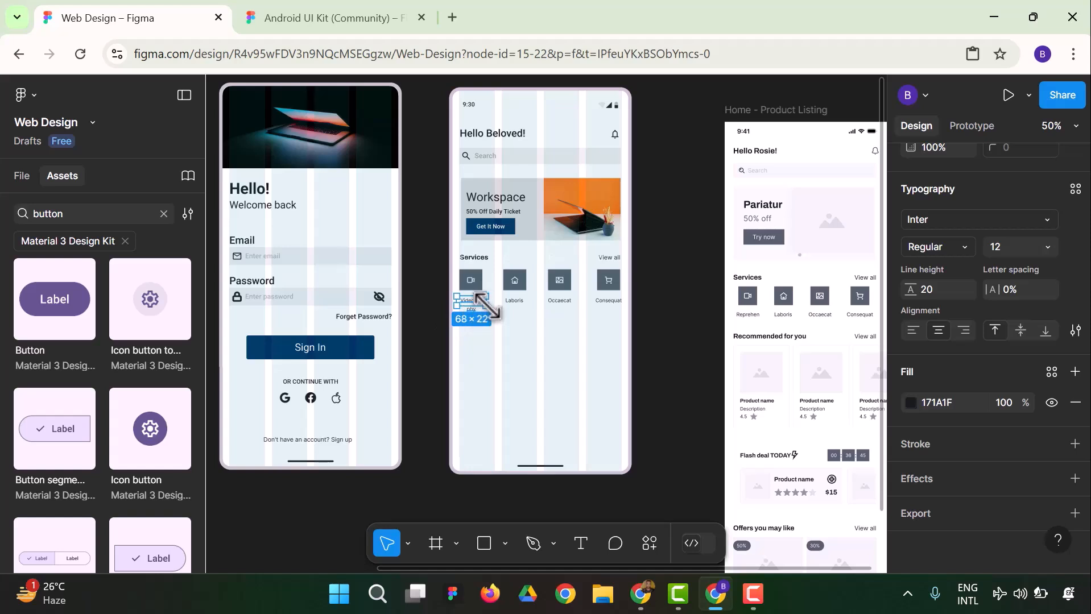
{"action": "left_click_drag", "start_coordinate": [488, 302], "coordinate": [498, 301]}
{"action": "left_click", "coordinate": [420, 326]}
{"action": "left_click", "coordinate": [466, 302]}
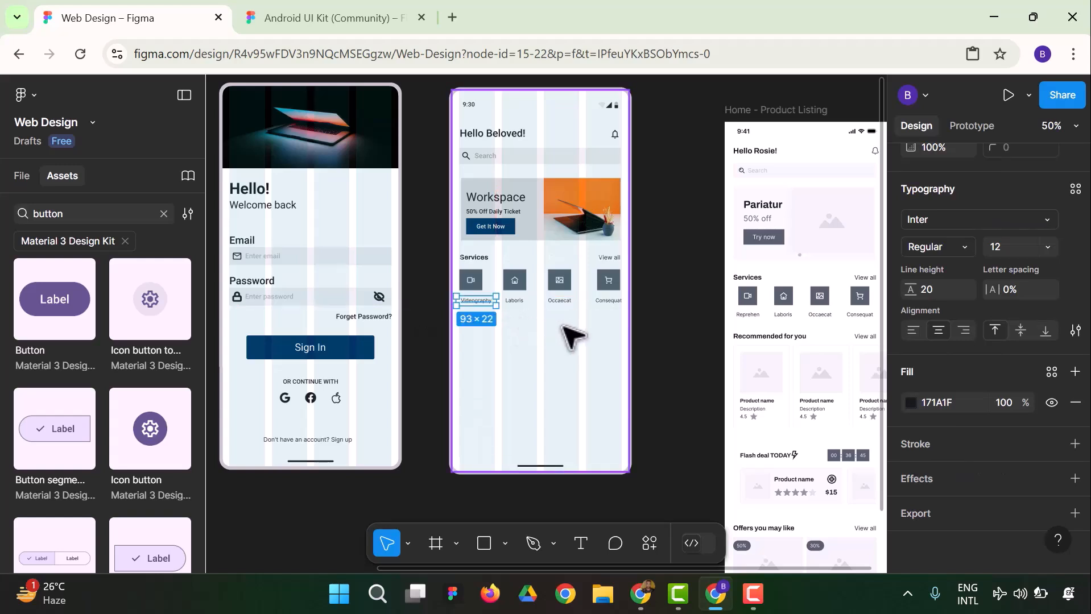
{"action": "left_click", "coordinate": [662, 301]}
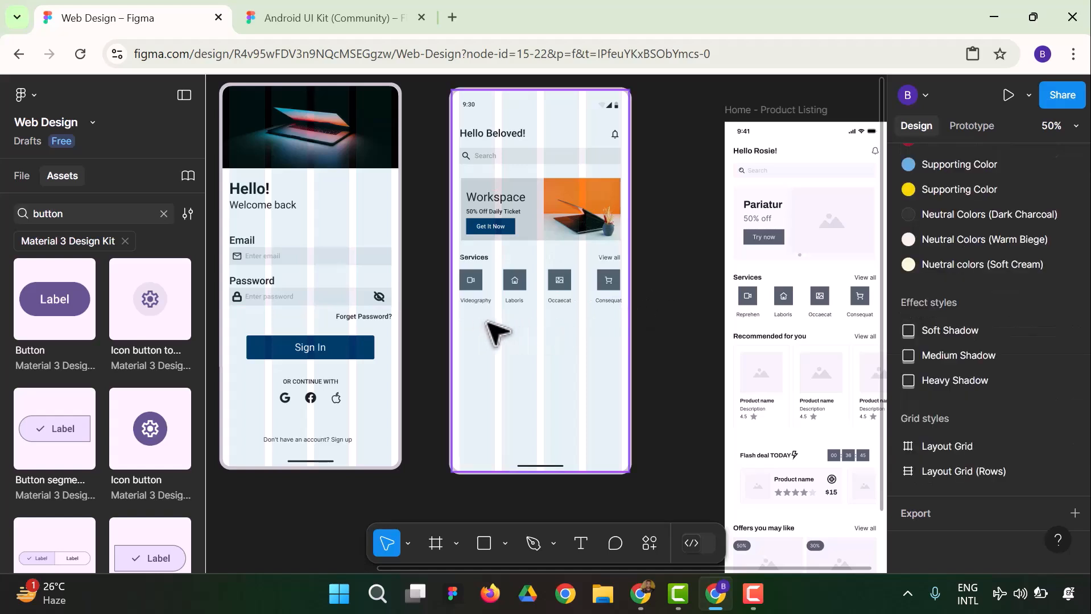
Change the third service label to "Photography" and widen its text box to about 95 so the word fits on one line
{"action": "left_click", "coordinate": [512, 301]}
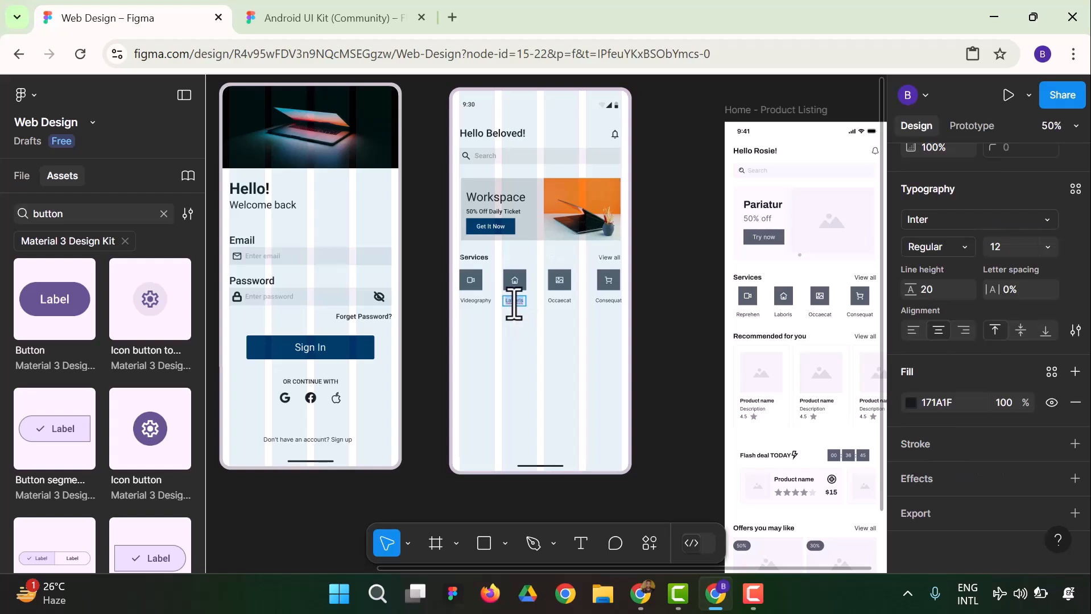
{"action": "key", "text": "Escape"}
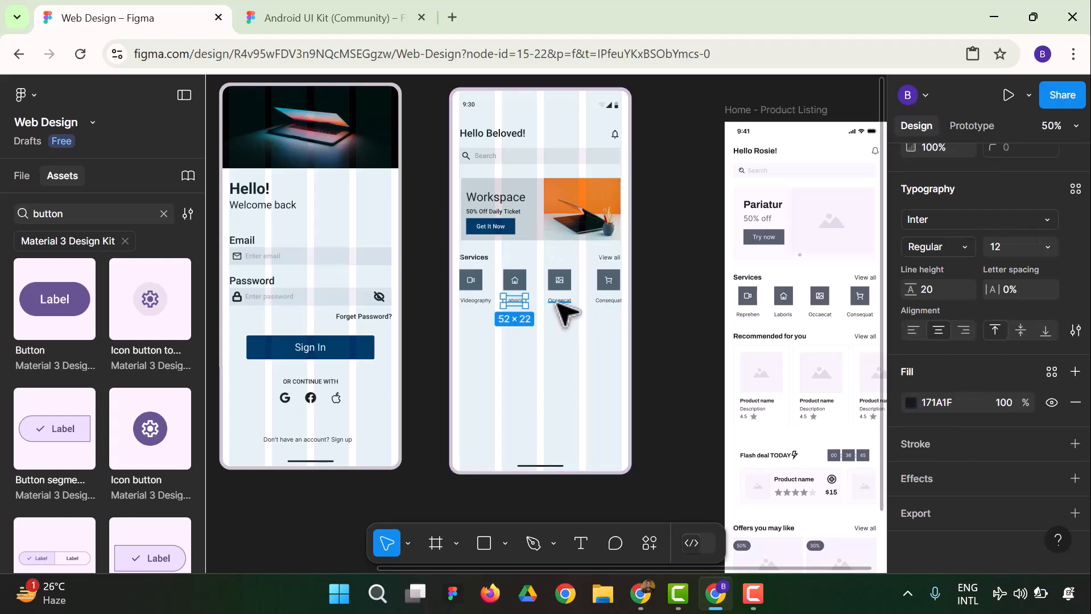
{"action": "left_click", "coordinate": [559, 301]}
{"action": "type", "text": "P"}
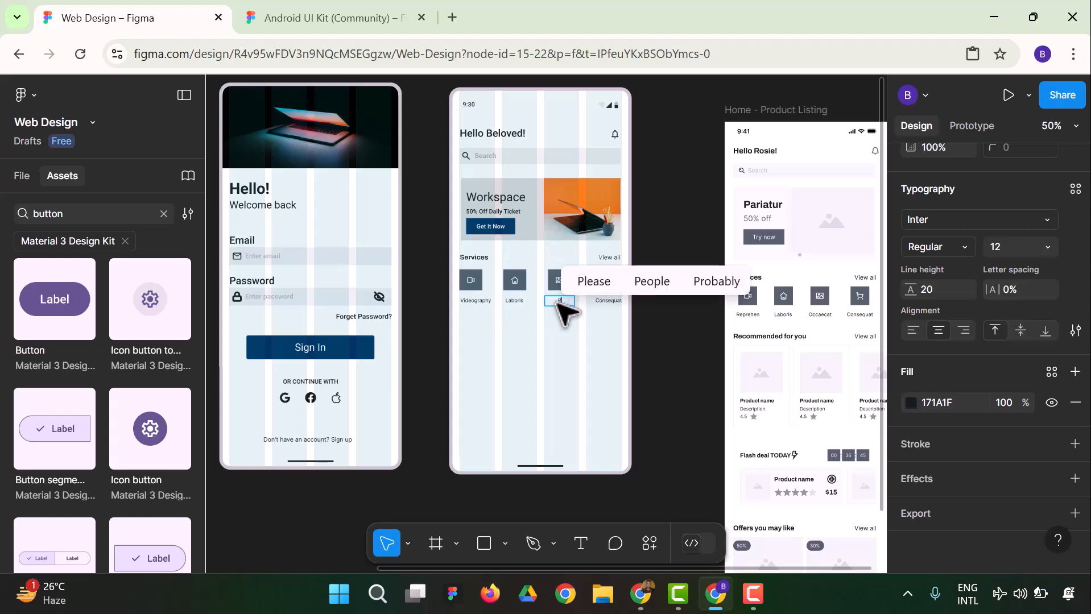
{"action": "type", "text": "hoto"}
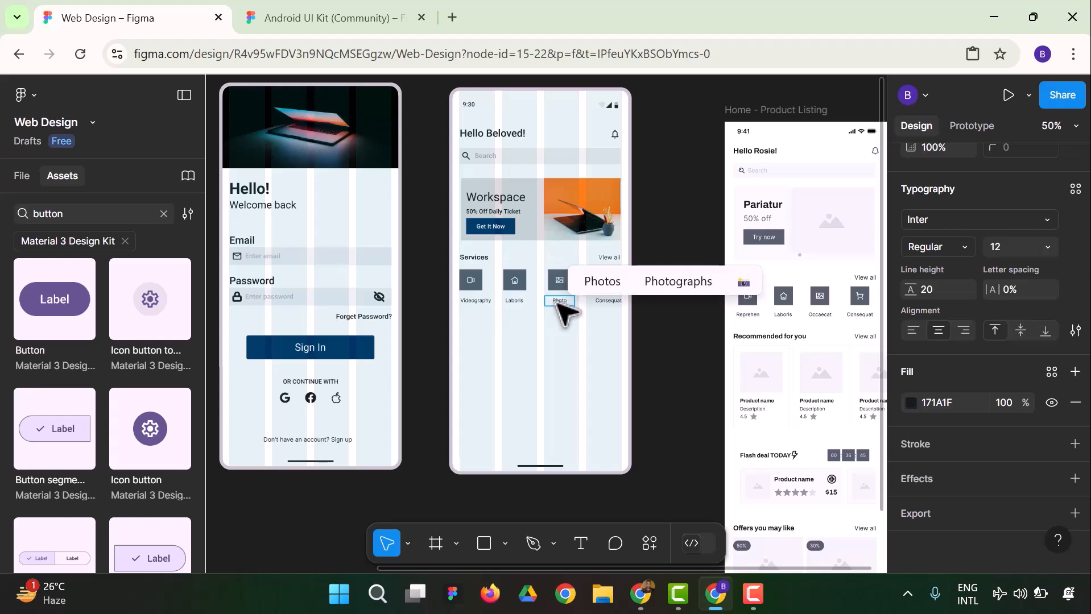
{"action": "type", "text": "graphy"}
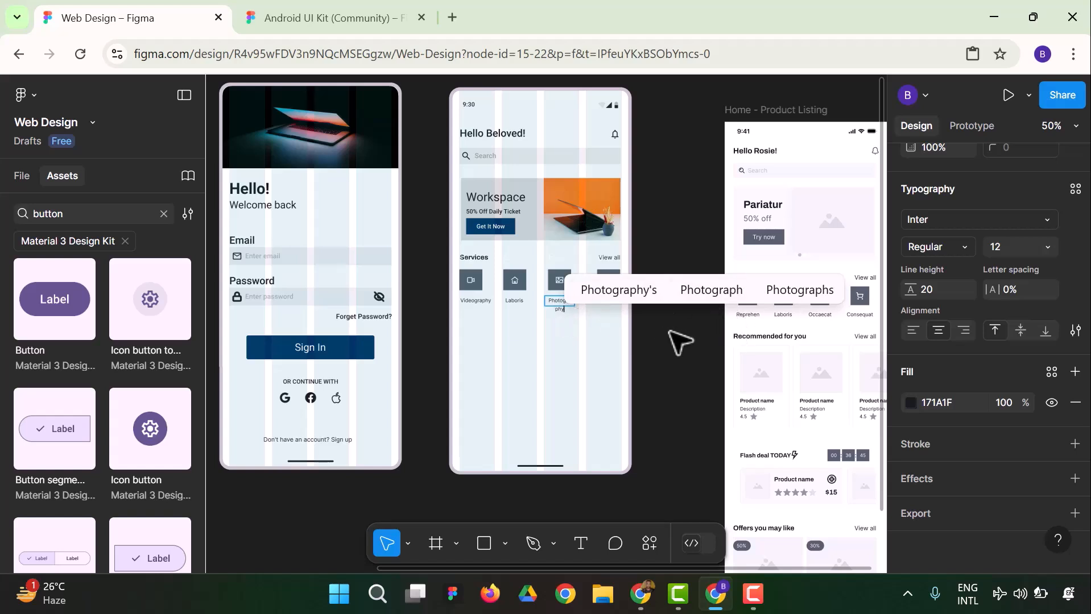
{"action": "key", "text": "Escape"}
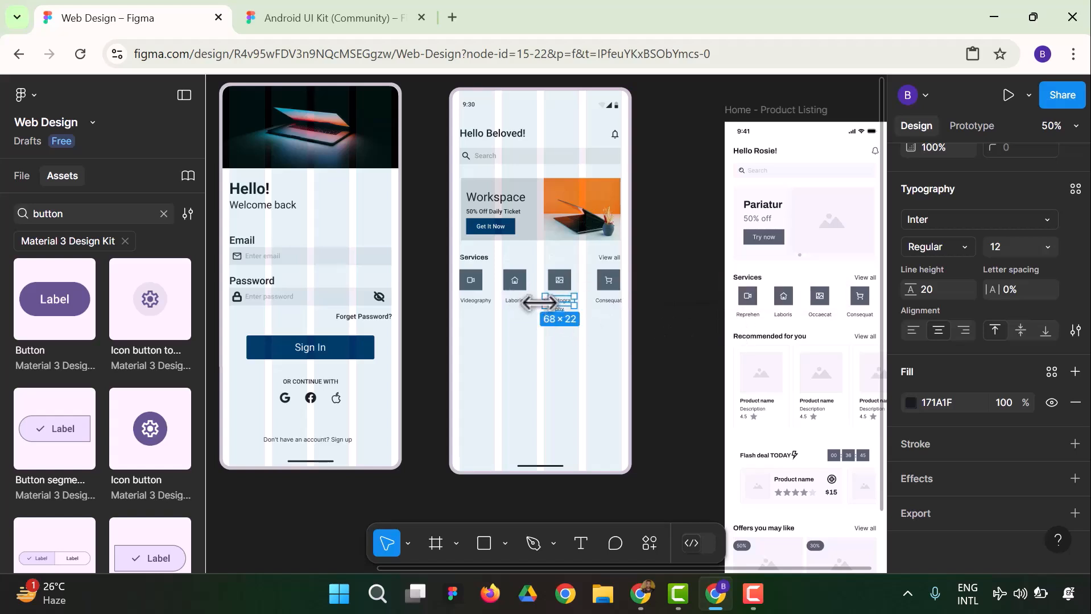
{"action": "left_click_drag", "start_coordinate": [580, 299], "coordinate": [585, 300]}
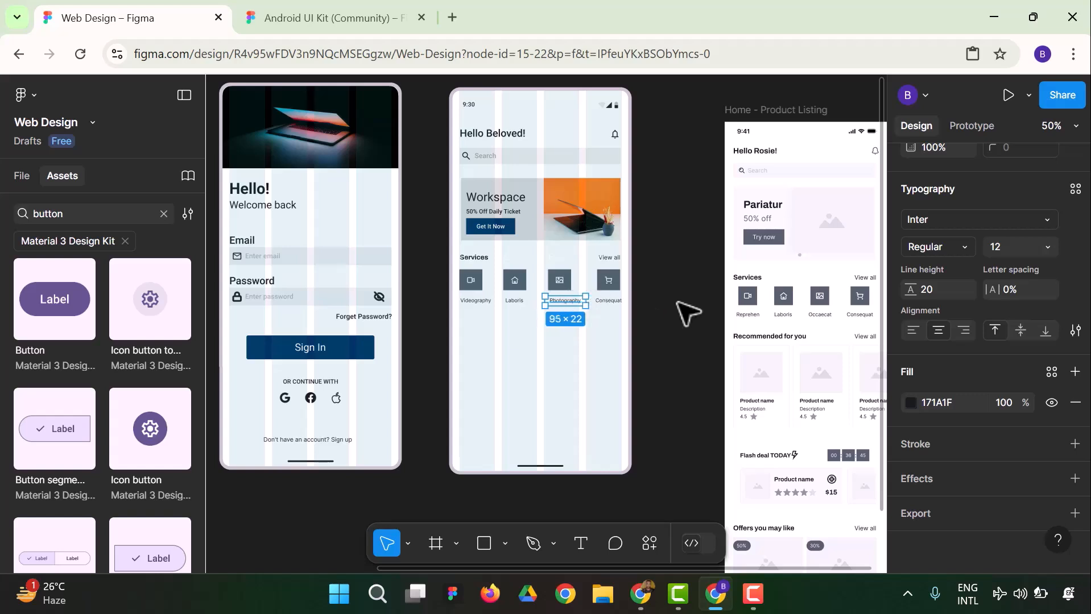
{"action": "left_click", "coordinate": [654, 316]}
Nudge the Photography label slightly left to centre it under its image icon
{"action": "left_click", "coordinate": [567, 303]}
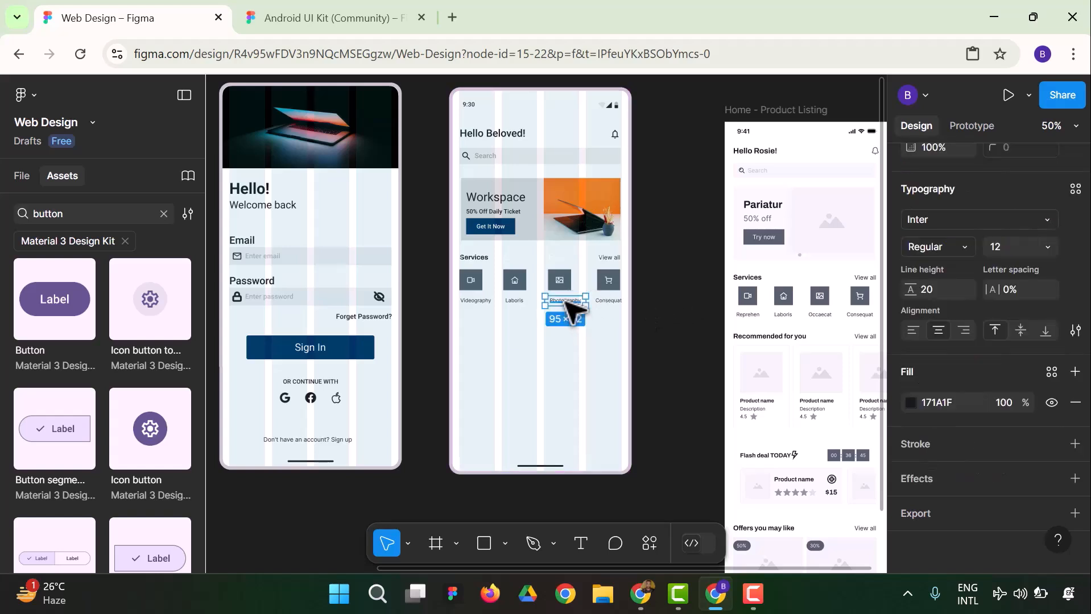
{"action": "key", "text": "Left"}
{"action": "key", "text": "Left"}
{"action": "key", "text": "Left"}
{"action": "key", "text": "Left"}
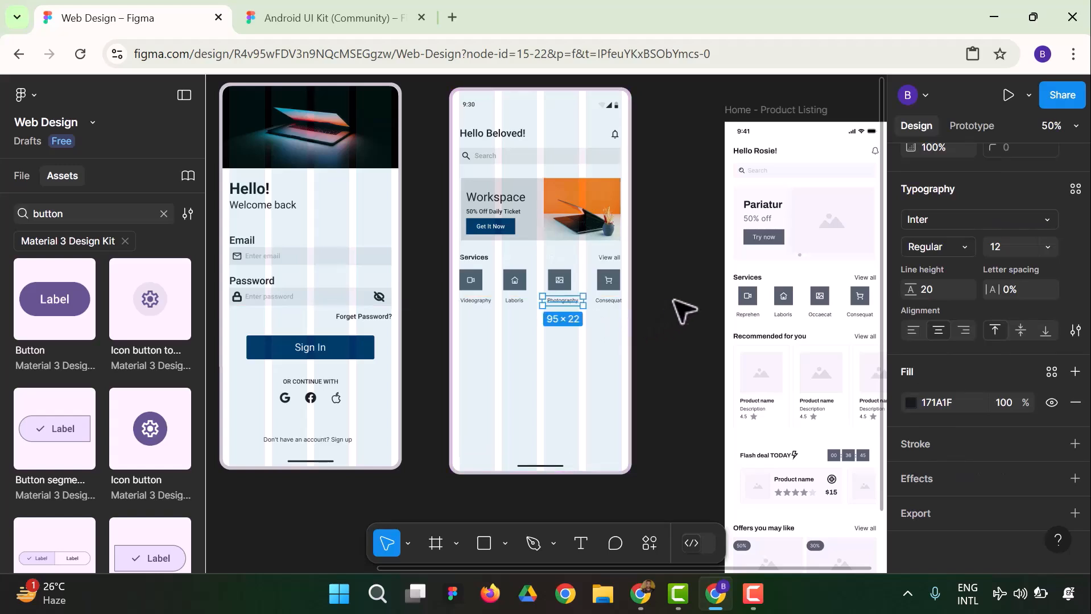
{"action": "left_click", "coordinate": [675, 301]}
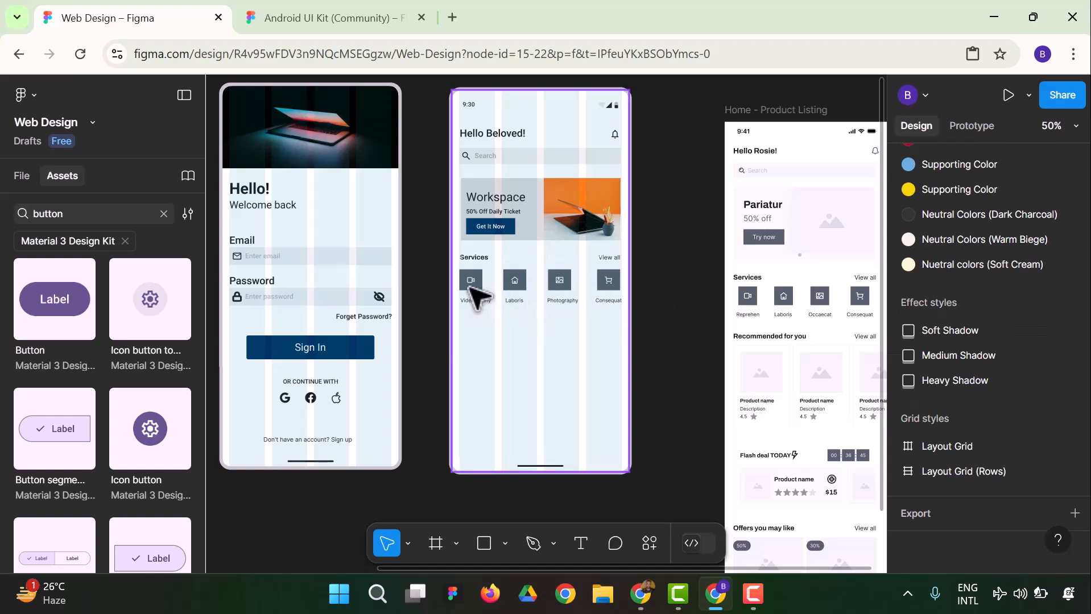
Look through the page's layers for the Videography icon's button on the homepage
{"action": "left_click", "coordinate": [474, 288]}
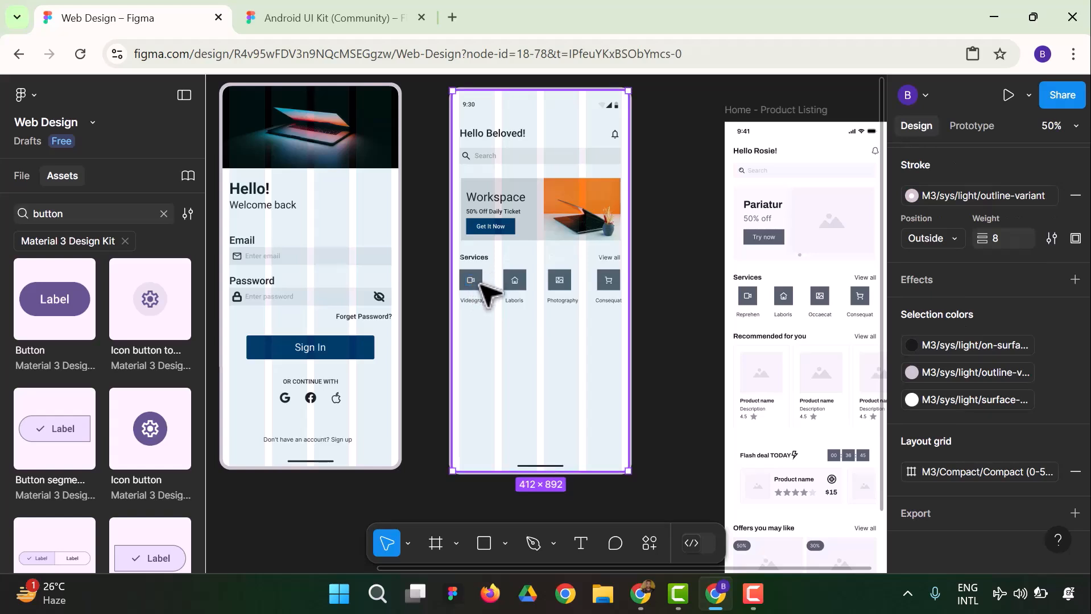
{"action": "double_click", "coordinate": [473, 284]}
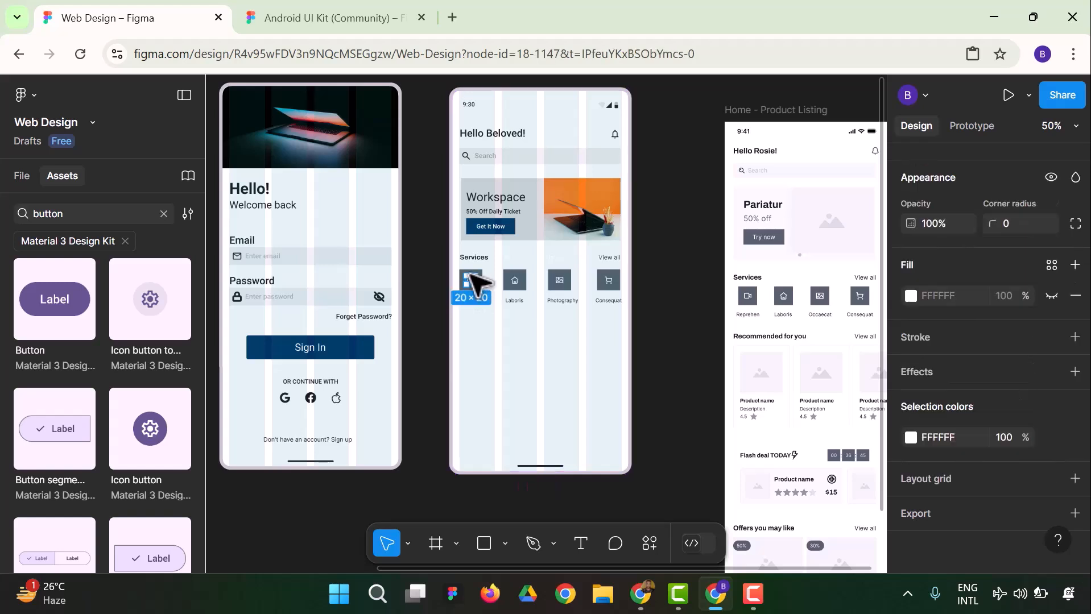
{"action": "left_click", "coordinate": [433, 348]}
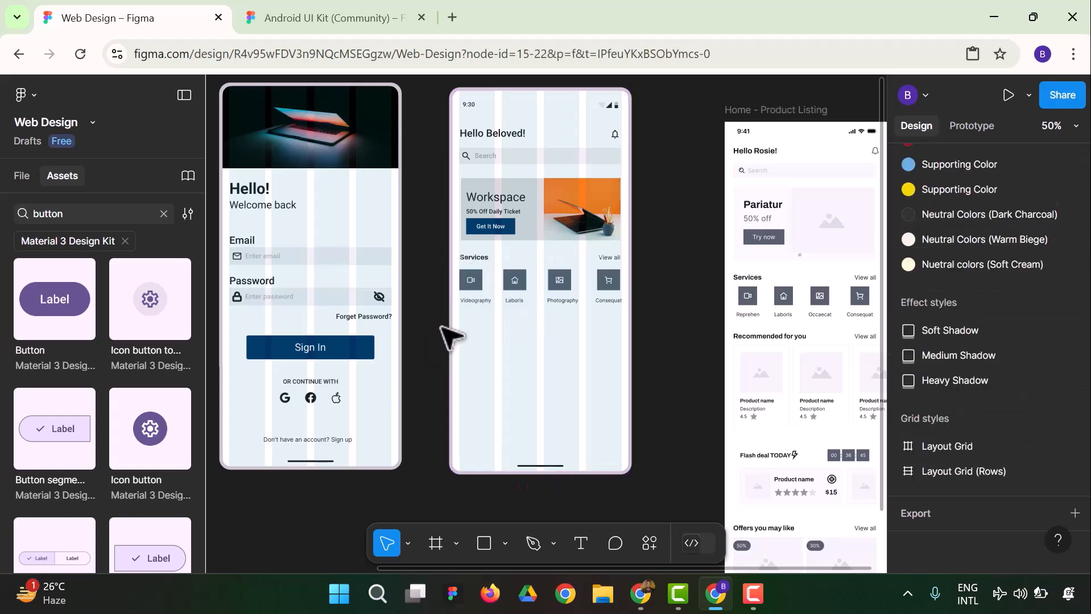
{"action": "left_click", "coordinate": [480, 286]}
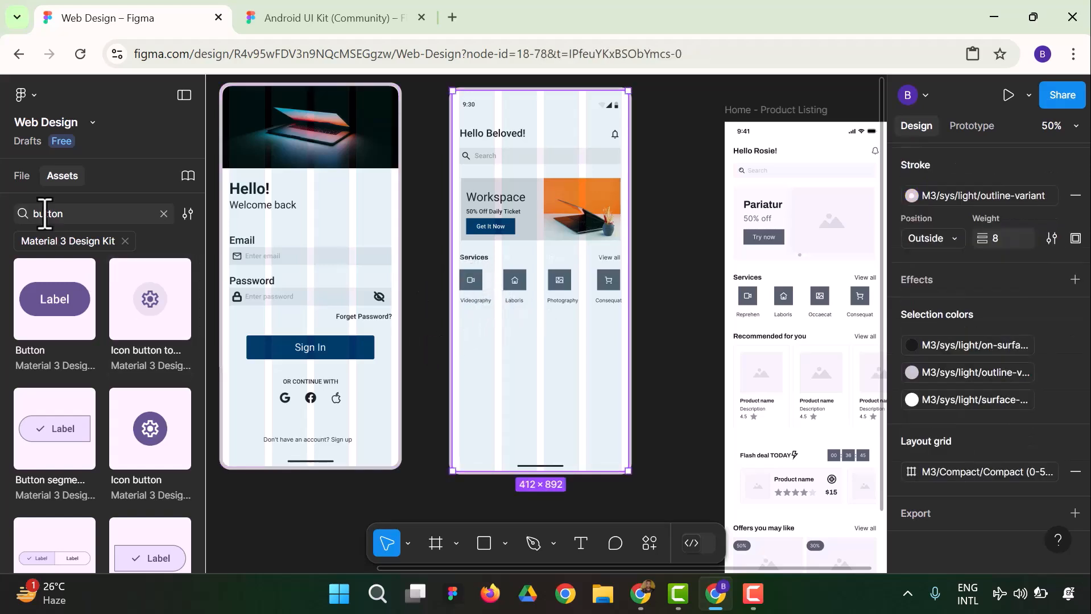
{"action": "left_click", "coordinate": [27, 183]}
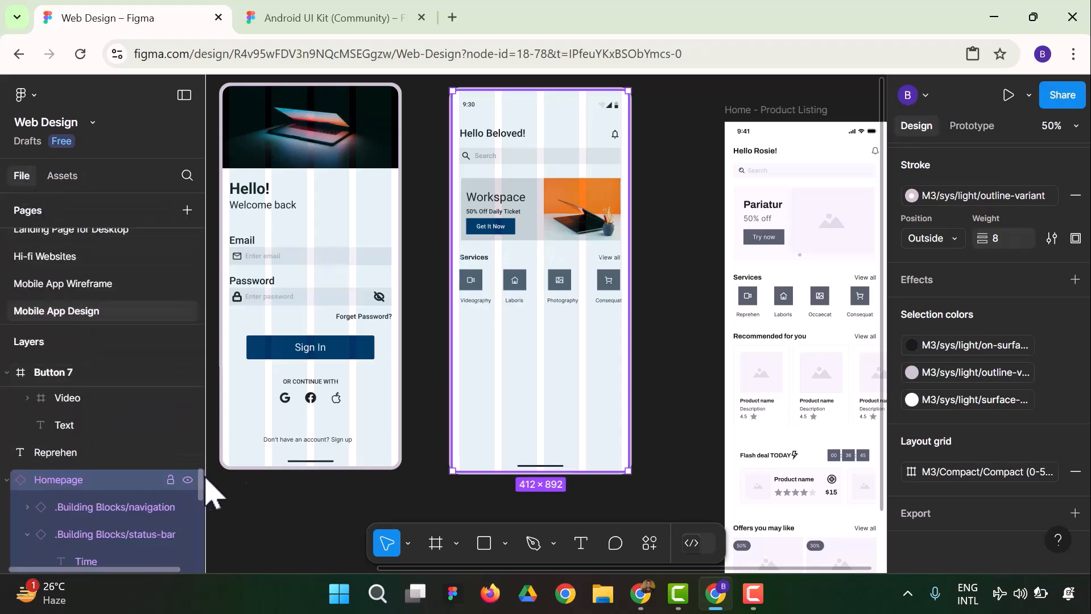
{"action": "scroll", "coordinate": [88, 489], "scroll_direction": "down", "scroll_amount": 2}
{"action": "scroll", "coordinate": [91, 489], "scroll_direction": "down", "scroll_amount": 4}
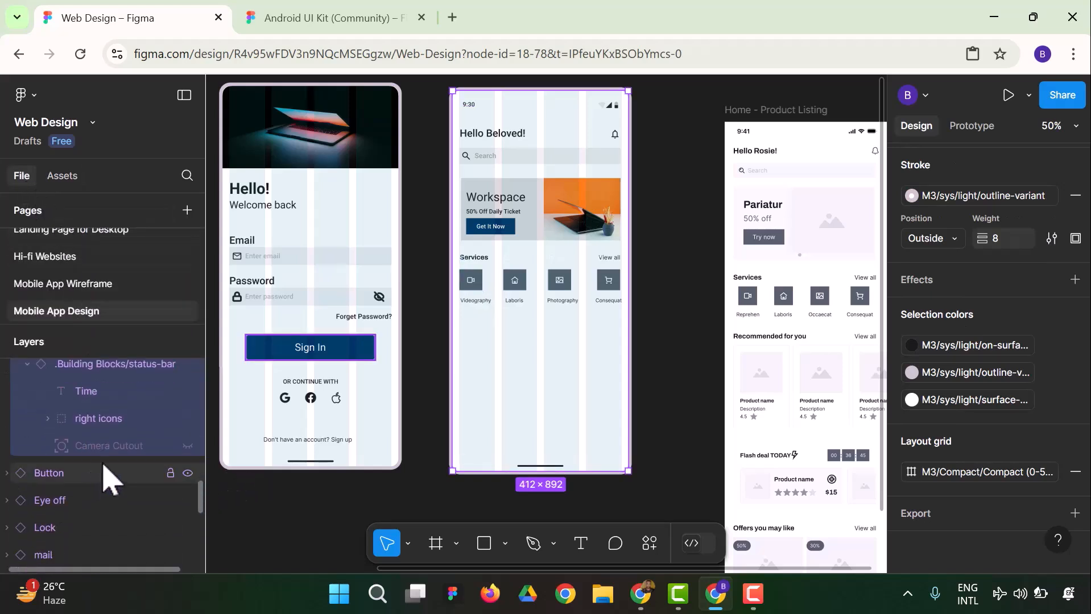
{"action": "scroll", "coordinate": [106, 475], "scroll_direction": "down", "scroll_amount": 5}
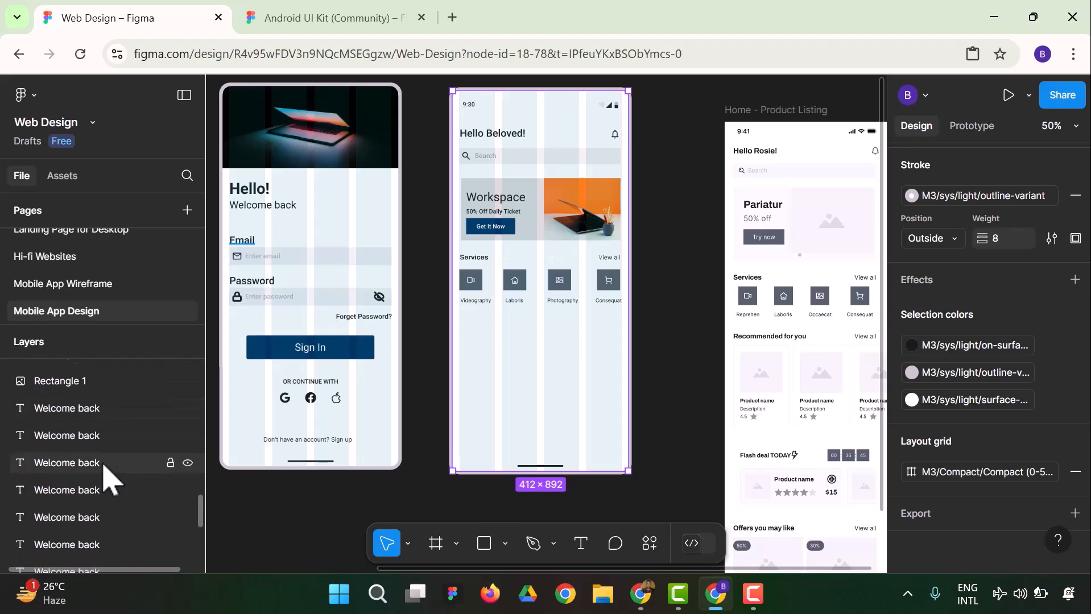
{"action": "scroll", "coordinate": [108, 478], "scroll_direction": "down", "scroll_amount": 3}
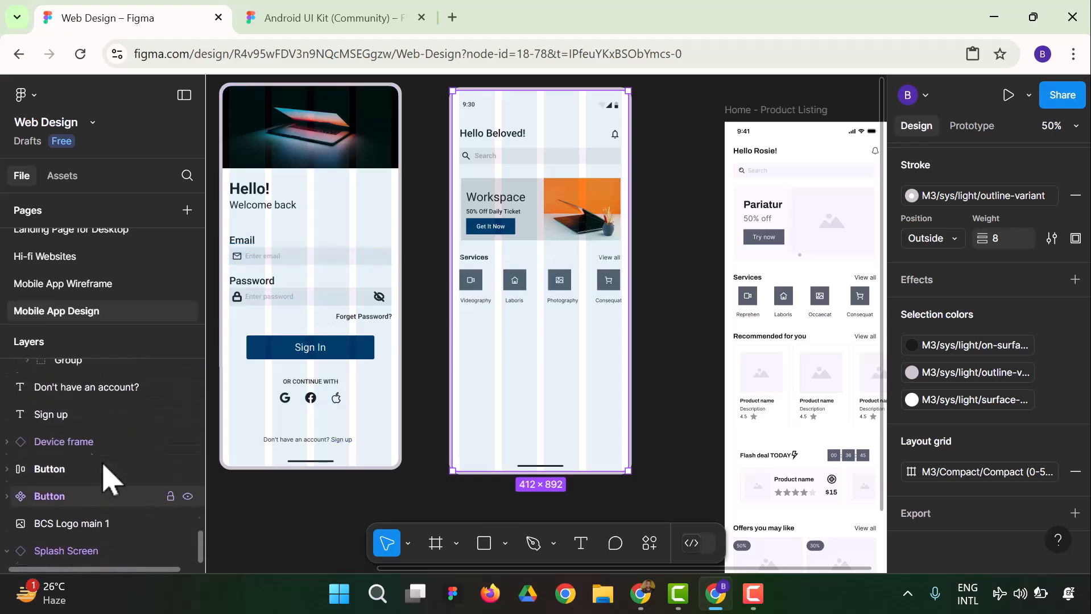
{"action": "scroll", "coordinate": [109, 483], "scroll_direction": "up", "scroll_amount": 3}
Inspect the video, home and cart icons in the homepage's Services row
{"action": "left_click", "coordinate": [433, 342]}
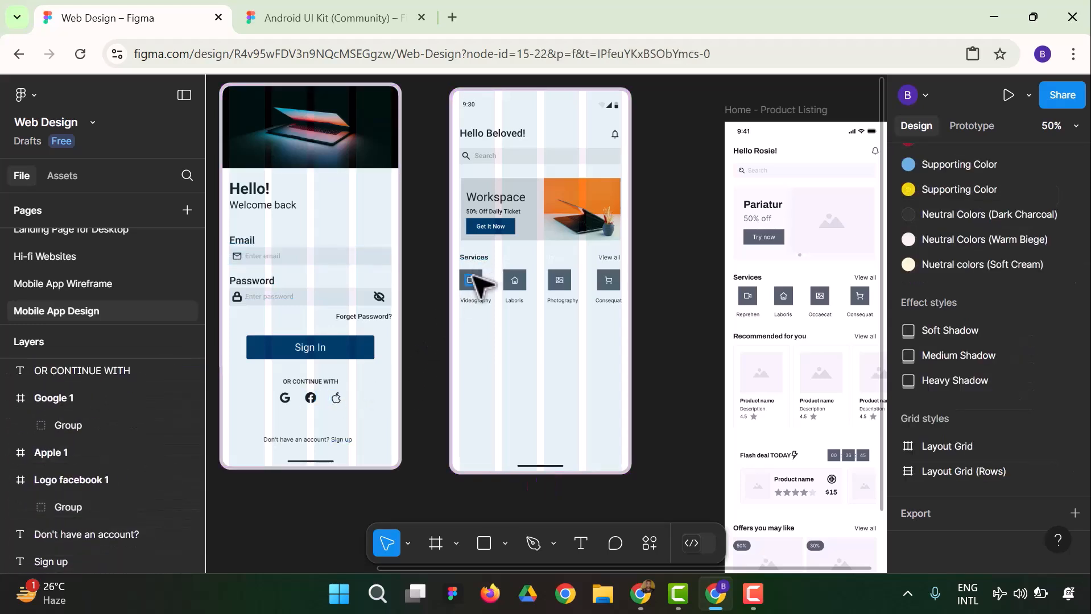
{"action": "left_click", "coordinate": [479, 281]}
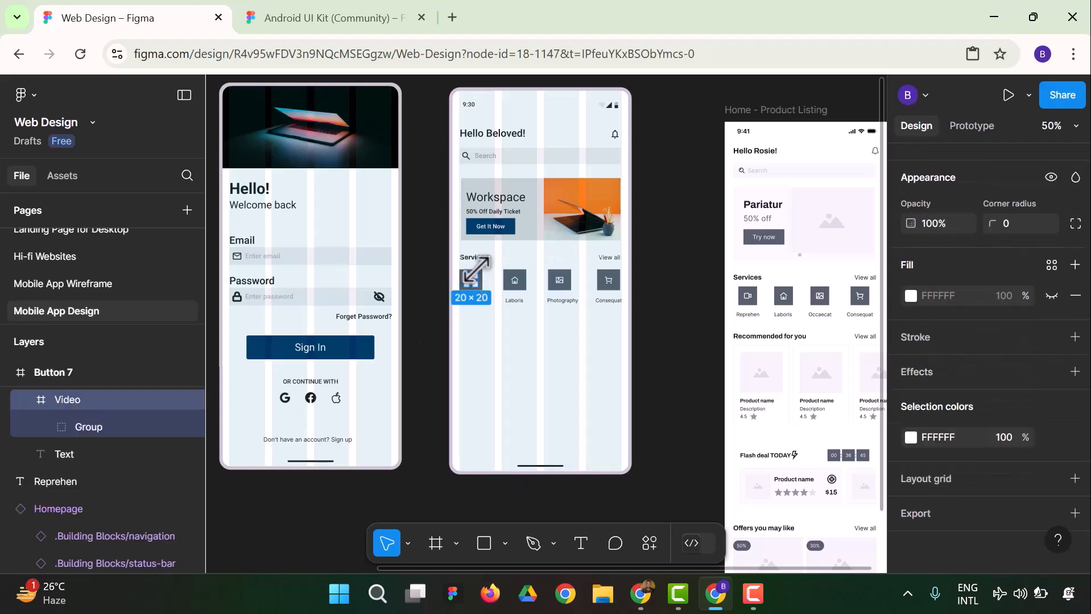
{"action": "double_click", "coordinate": [517, 280]}
{"action": "double_click", "coordinate": [517, 280]}
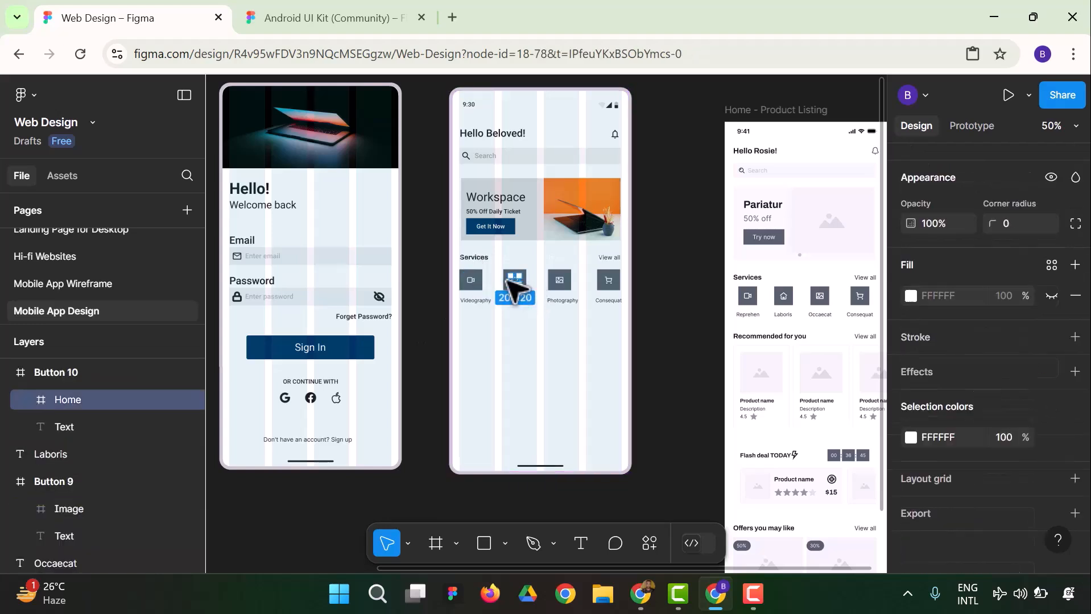
{"action": "left_click", "coordinate": [620, 288]}
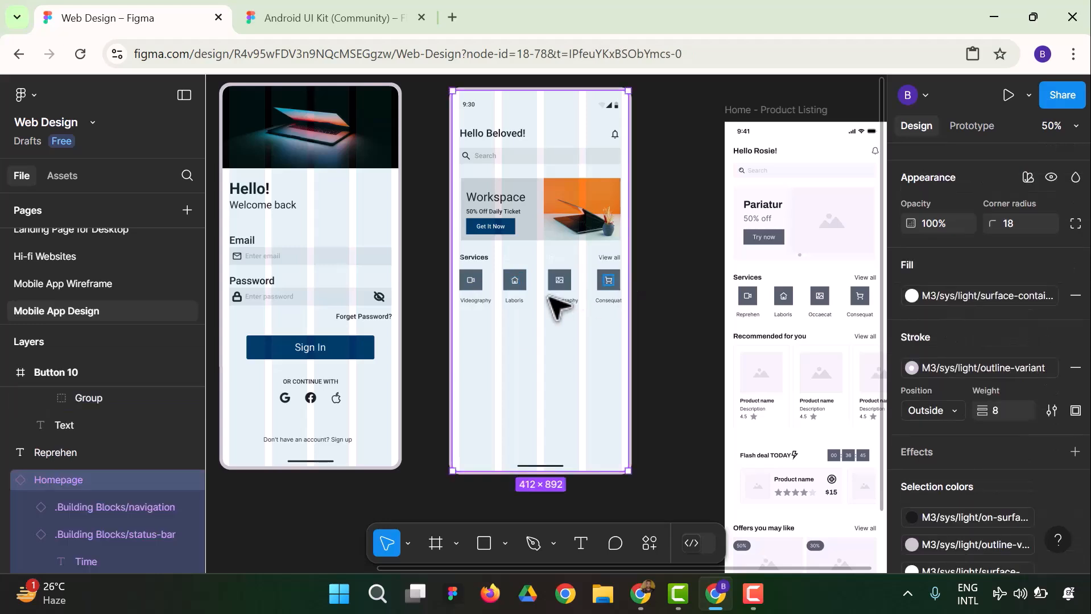
{"action": "double_click", "coordinate": [472, 282]}
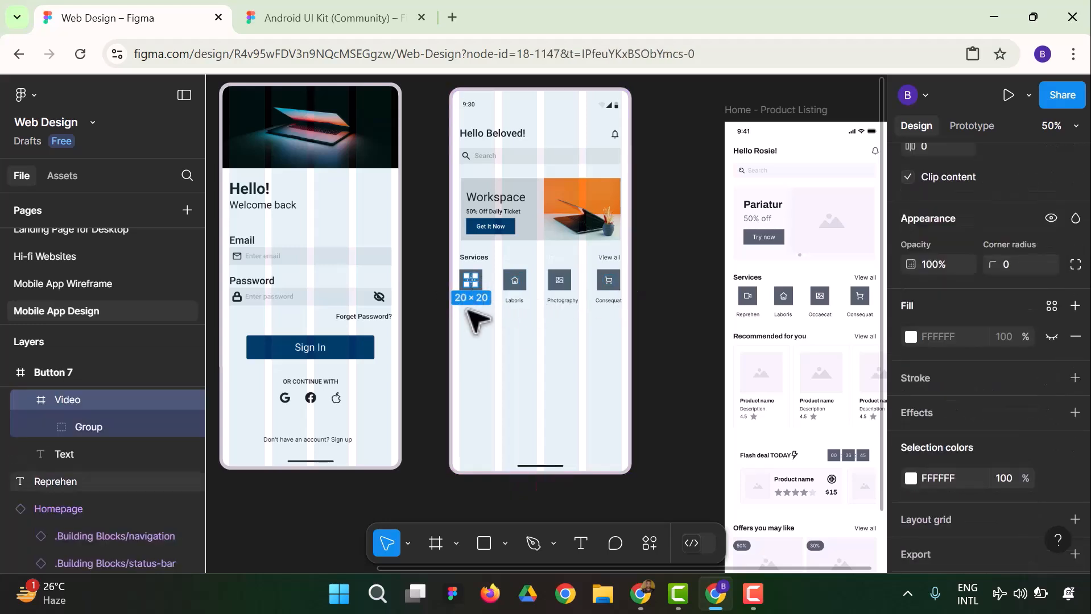
{"action": "left_click", "coordinate": [711, 336]}
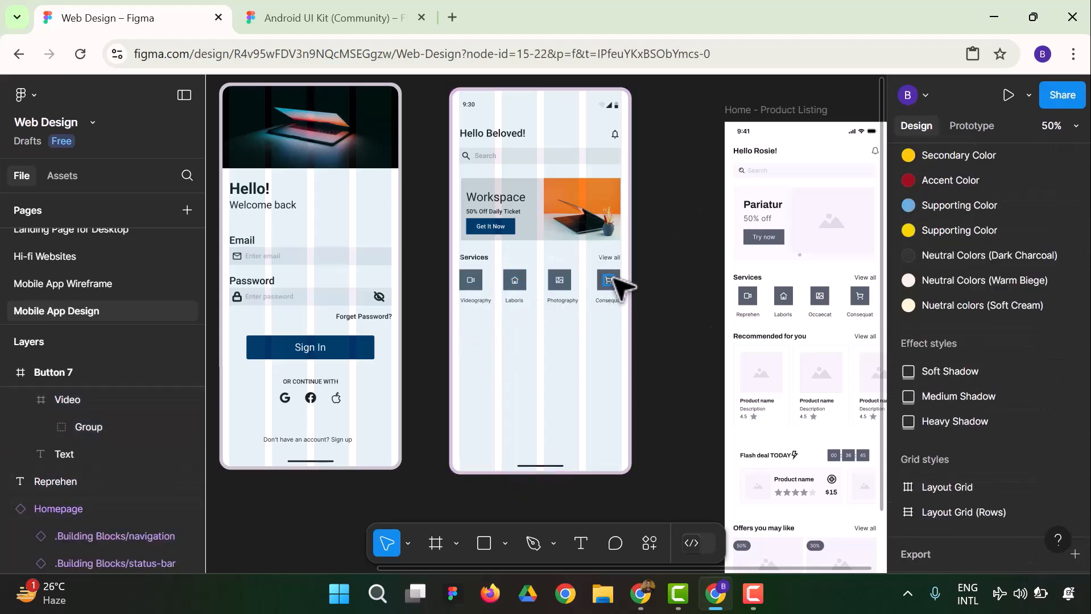
{"action": "left_click", "coordinate": [596, 289]}
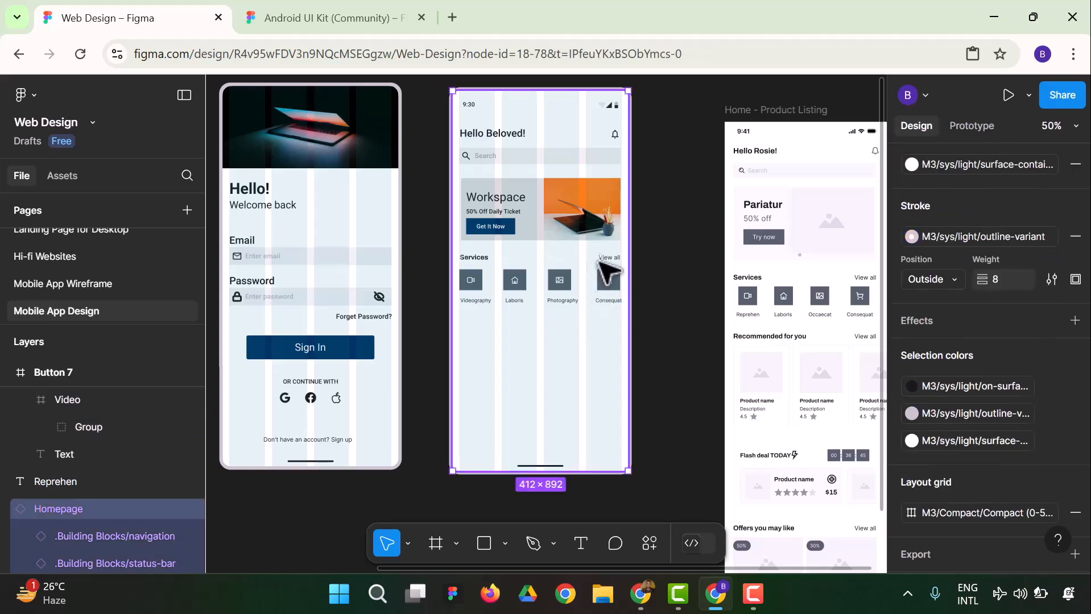
Change the second service label, under the home icon, to "Store"
{"action": "left_click", "coordinate": [513, 302]}
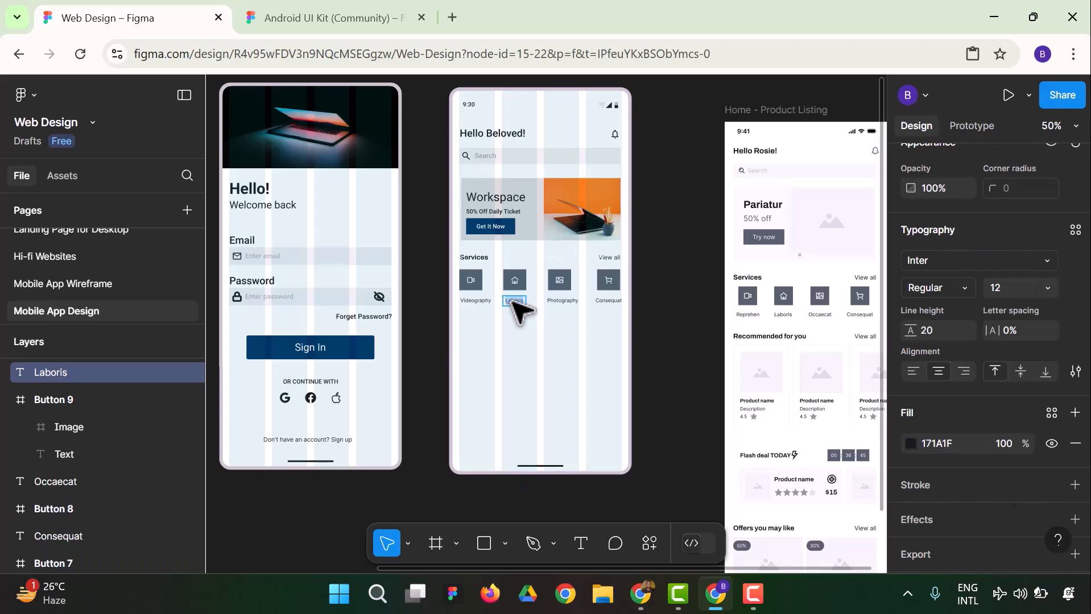
{"action": "type", "text": "S"}
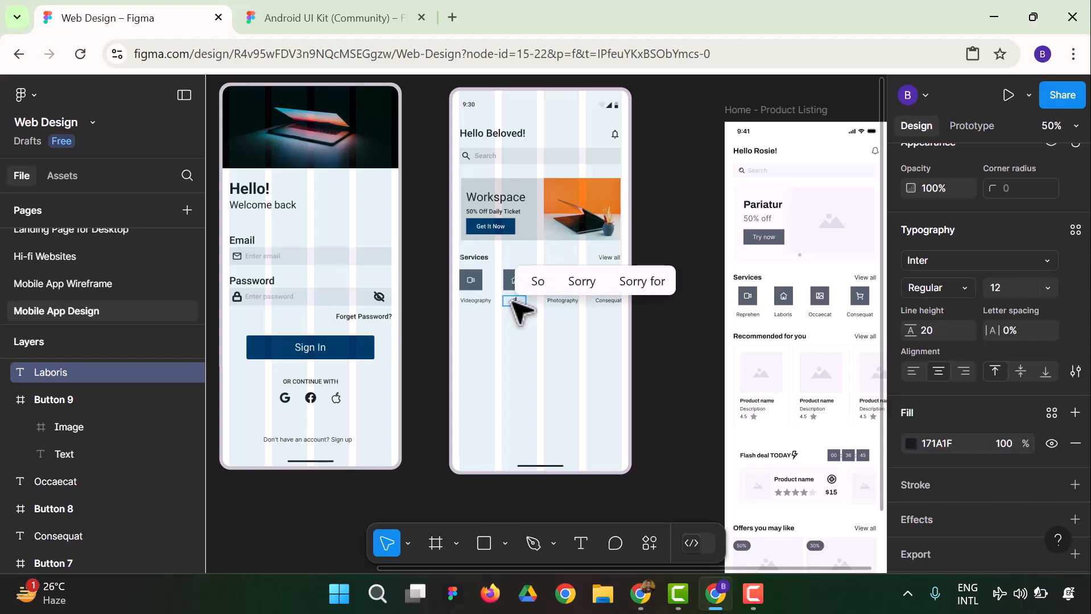
{"action": "type", "text": "tore"}
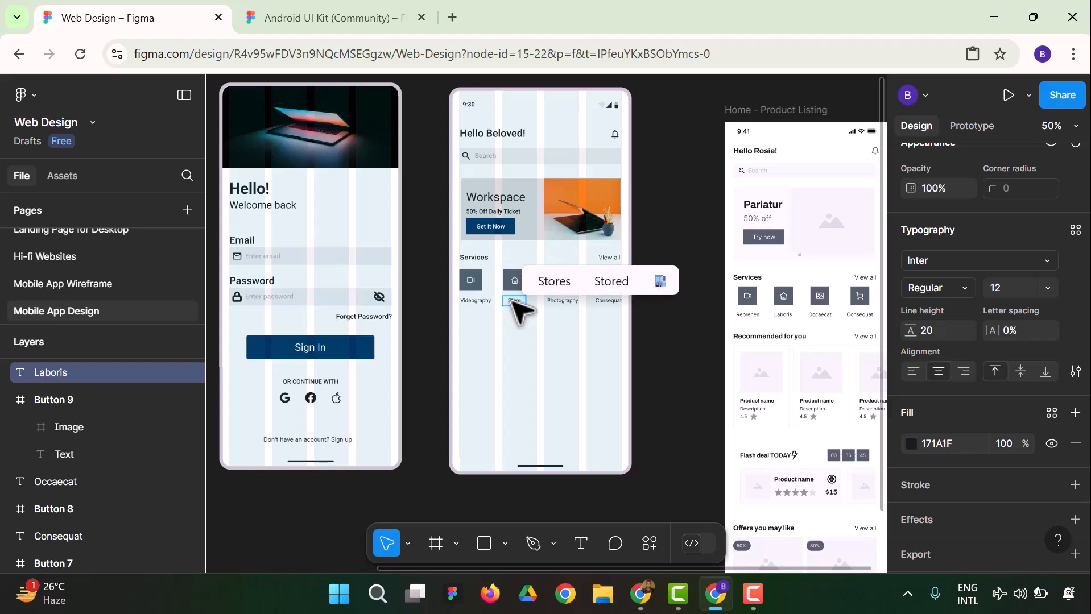
{"action": "key", "text": "Escape"}
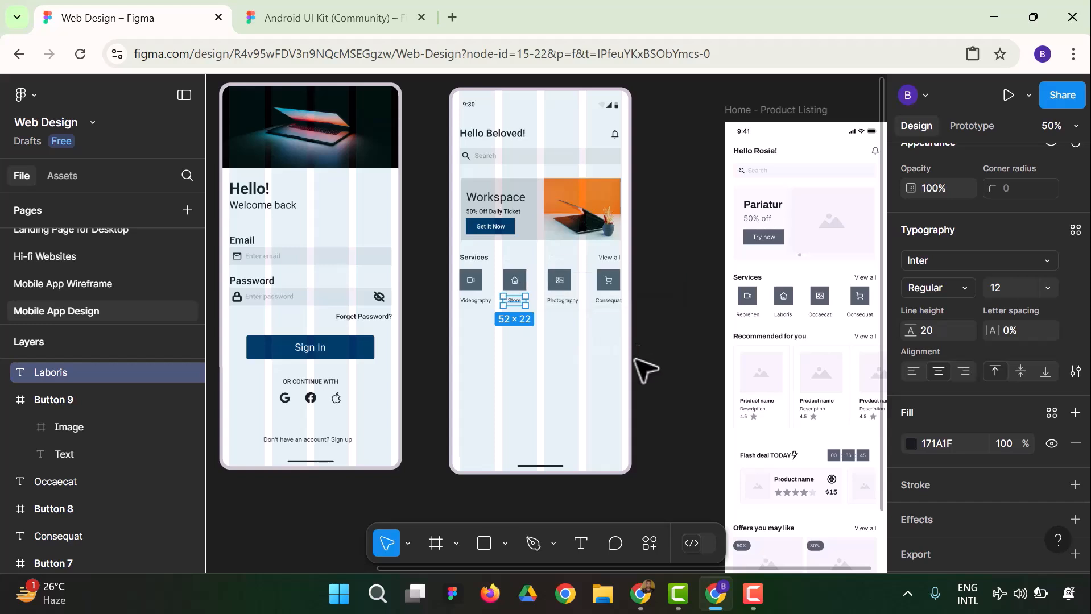
Change the fourth service label, under the cart icon, to "Web Design"
{"action": "left_click", "coordinate": [609, 301]}
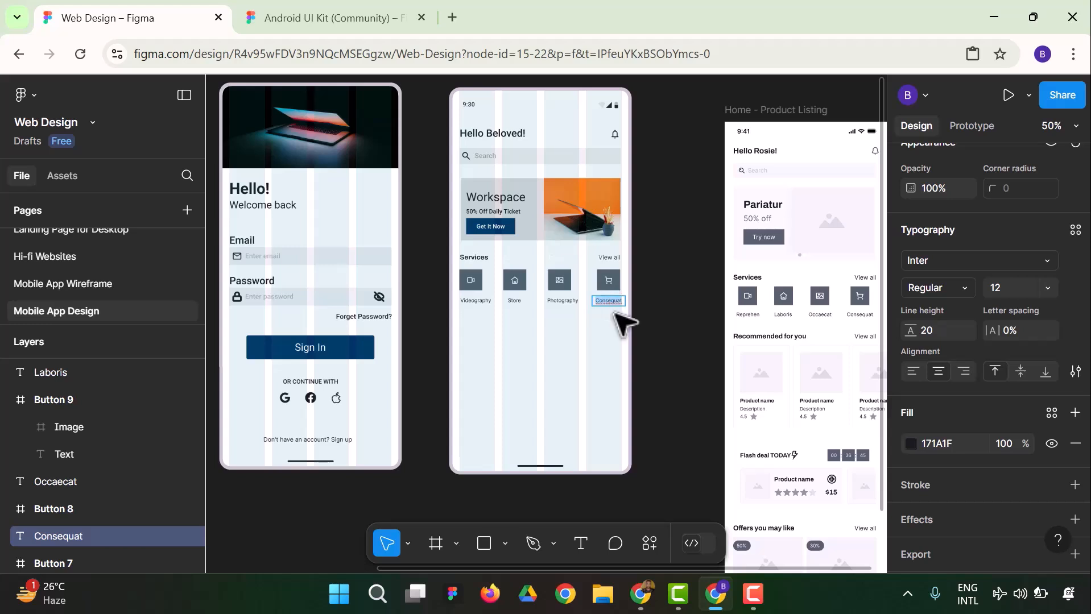
{"action": "type", "text": "W"}
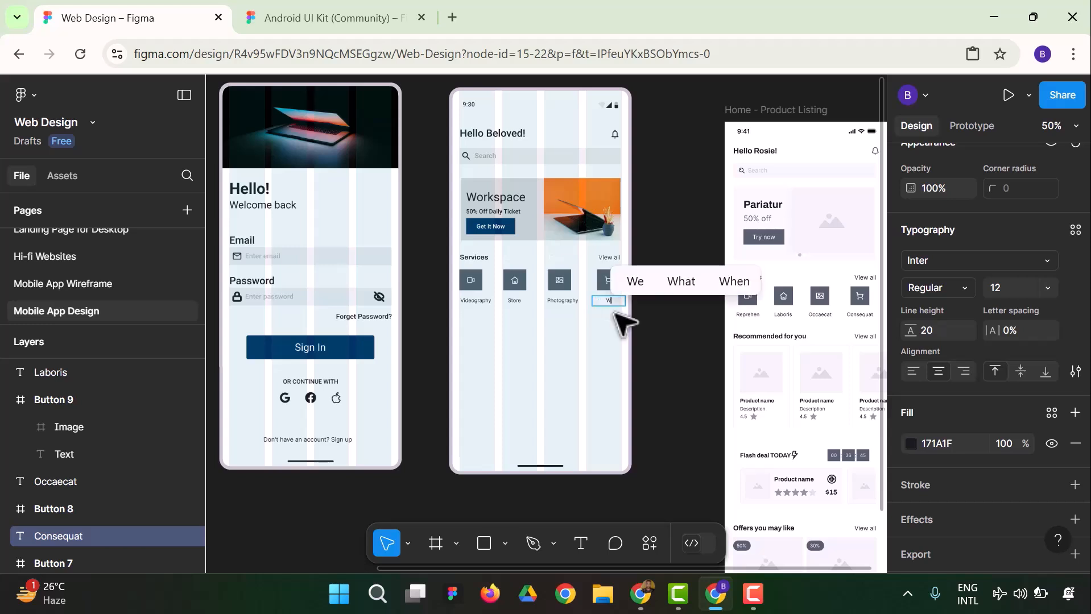
{"action": "type", "text": "eb Design"}
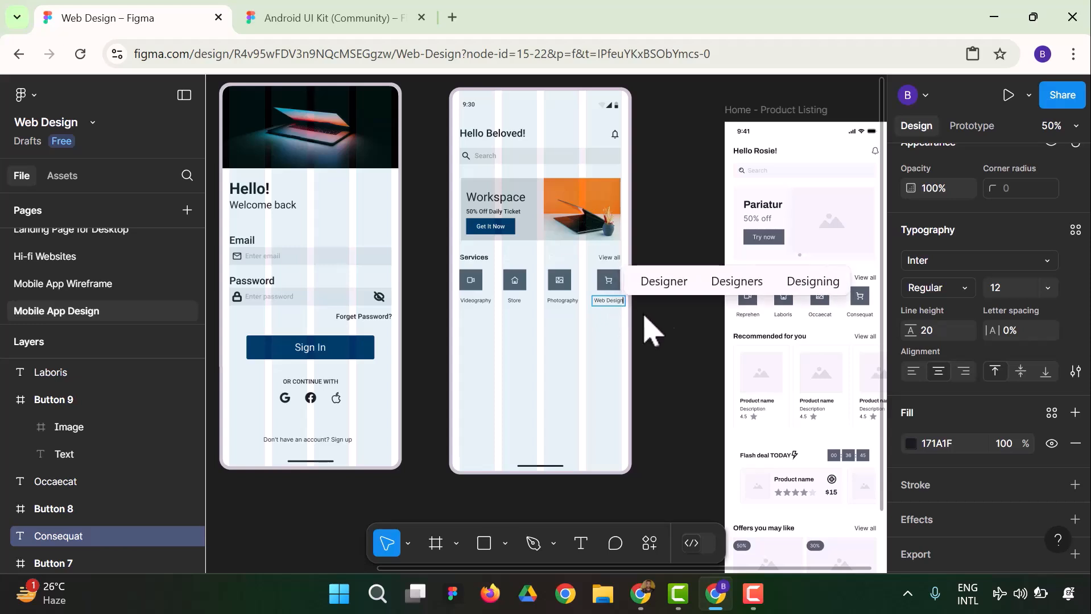
{"action": "key", "text": "Escape"}
{"action": "left_click", "coordinate": [684, 346]}
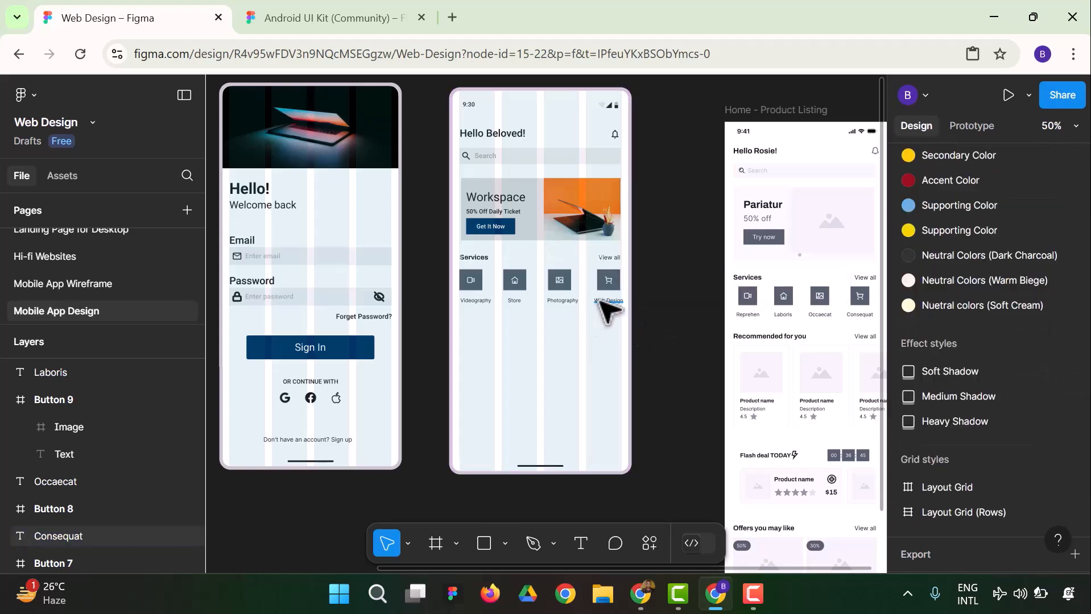
Nudge the Web Design and Photography labels slightly left beneath their icons
{"action": "left_click", "coordinate": [608, 301]}
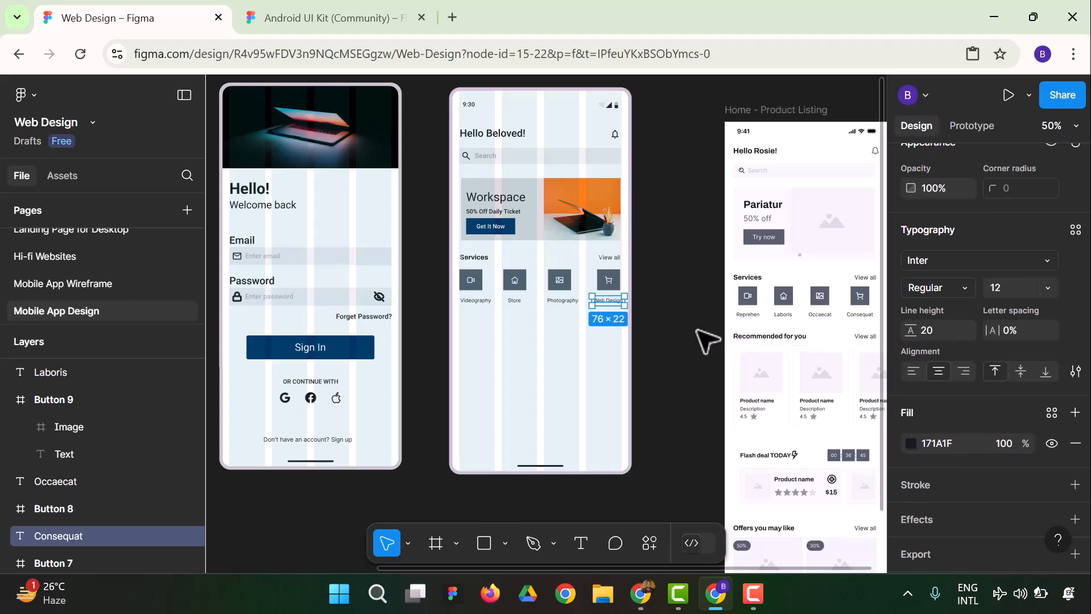
{"action": "left_click", "coordinate": [661, 315]}
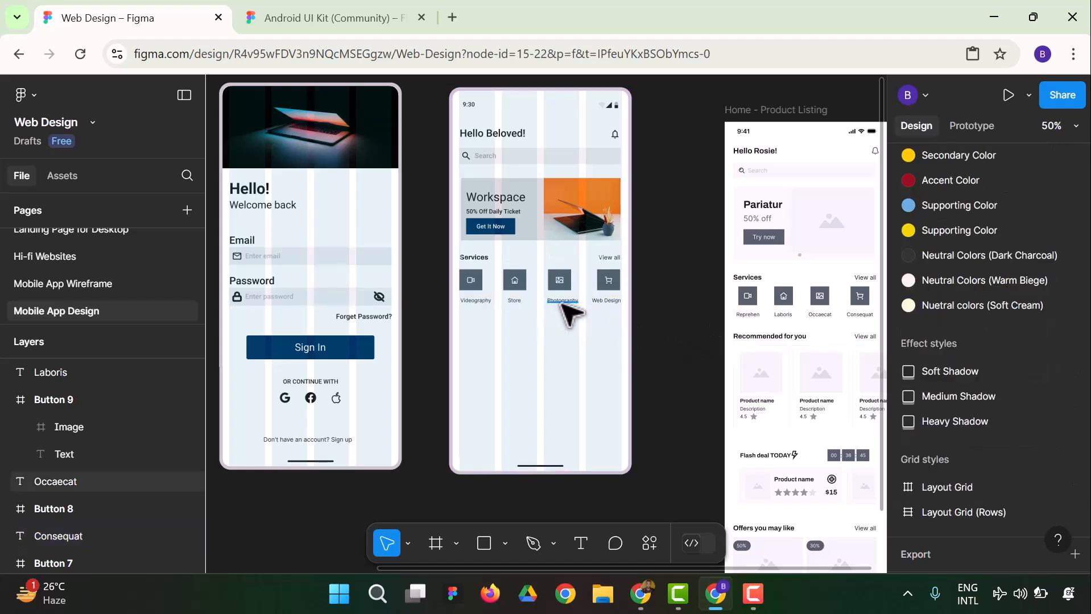
{"action": "left_click", "coordinate": [564, 304]}
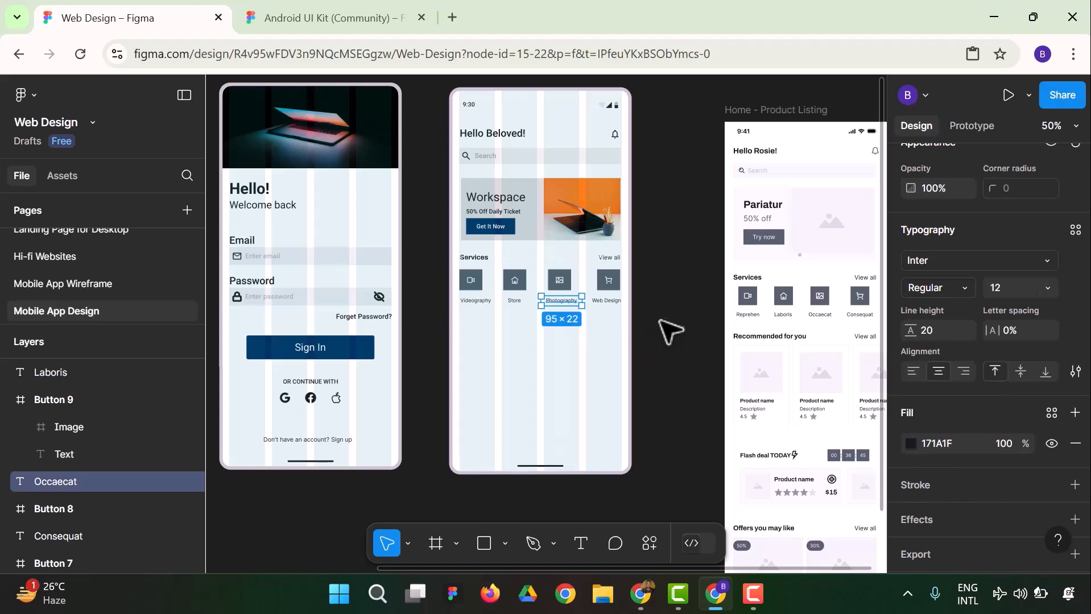
{"action": "left_click", "coordinate": [674, 324]}
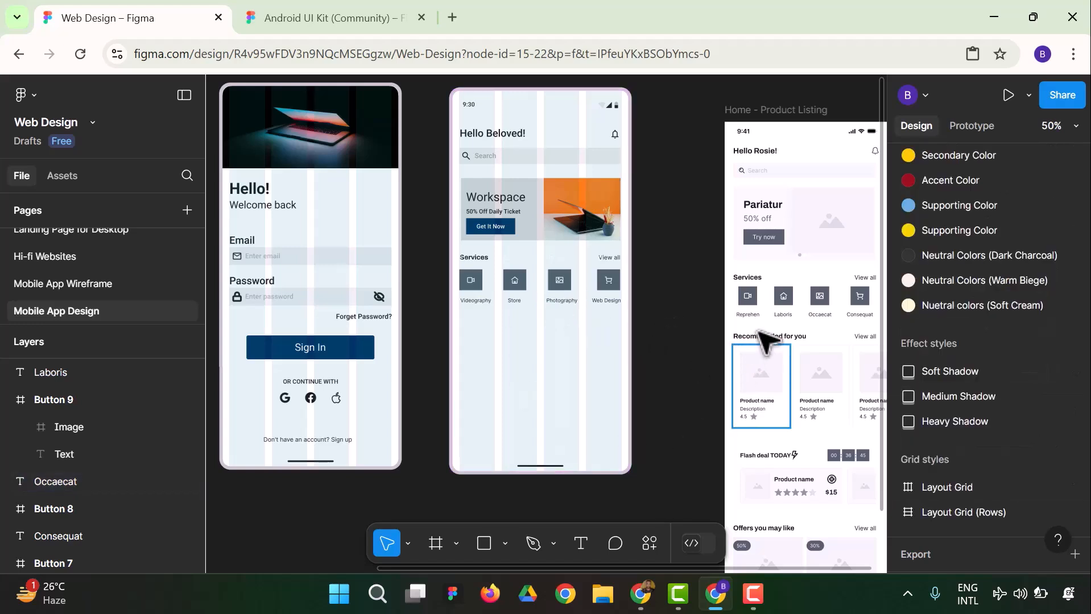
Copy the "Recommended for you" header row with its "View all" text from the Home - Product Listing reference
{"action": "scroll", "coordinate": [805, 290], "scroll_direction": "down", "scroll_amount": 1}
{"action": "scroll", "coordinate": [804, 287], "scroll_direction": "down", "scroll_amount": 1}
{"action": "left_click", "coordinate": [786, 320]}
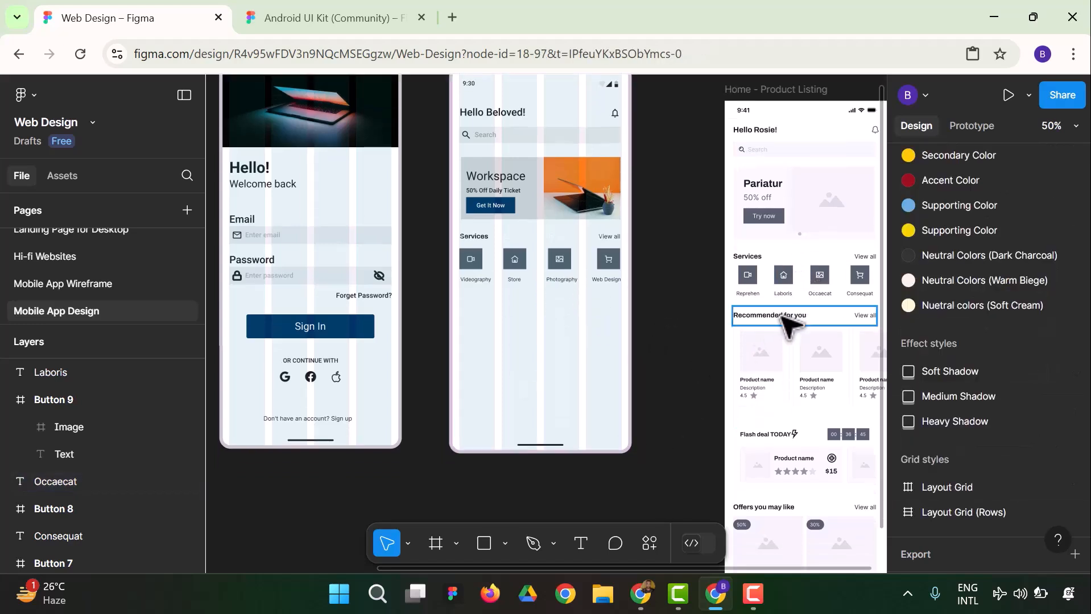
{"action": "left_click", "coordinate": [769, 333]}
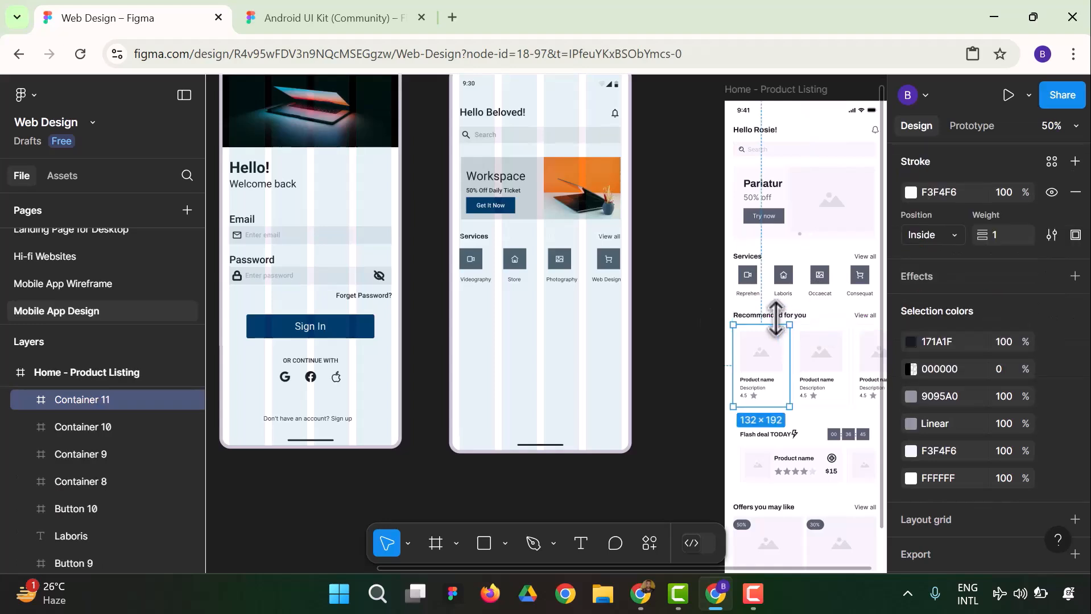
{"action": "left_click", "coordinate": [694, 335]}
{"action": "left_click", "coordinate": [859, 320]}
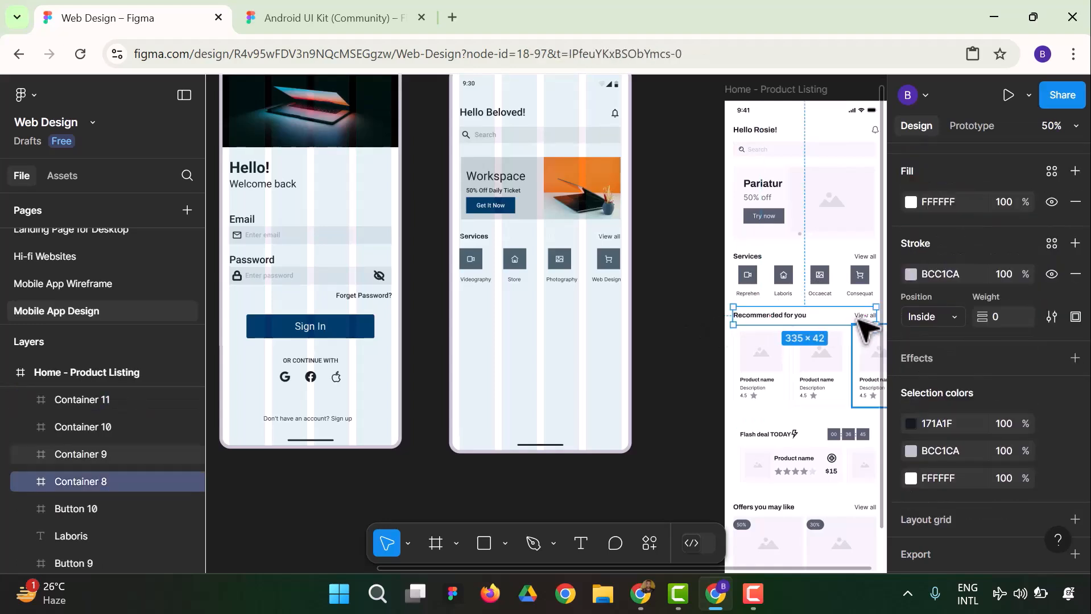
{"action": "key", "text": "Escape"}
{"action": "left_click", "coordinate": [865, 322]}
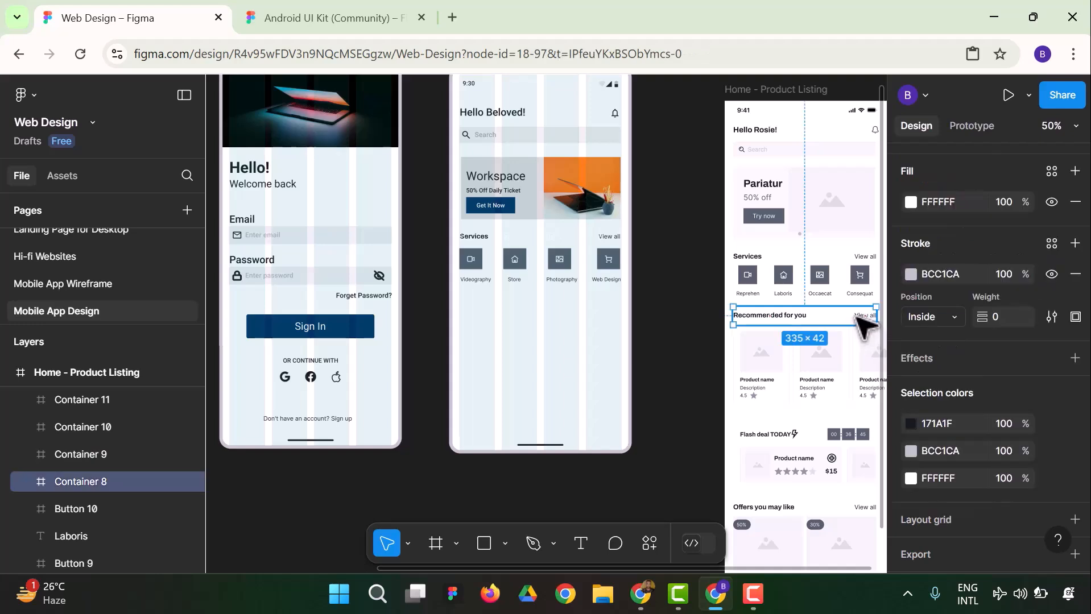
{"action": "right_click", "coordinate": [864, 322]}
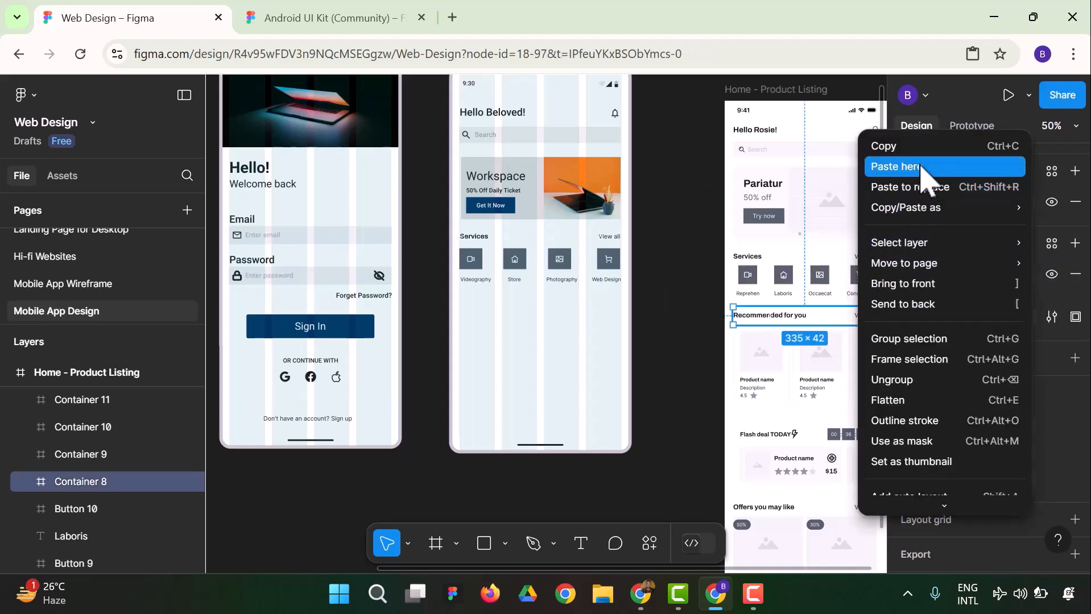
{"action": "left_click", "coordinate": [906, 149]}
Paste the "Recommended for you" header row into the homepage below the service labels, lined up with the left edge of the Services heading
{"action": "right_click", "coordinate": [504, 319]}
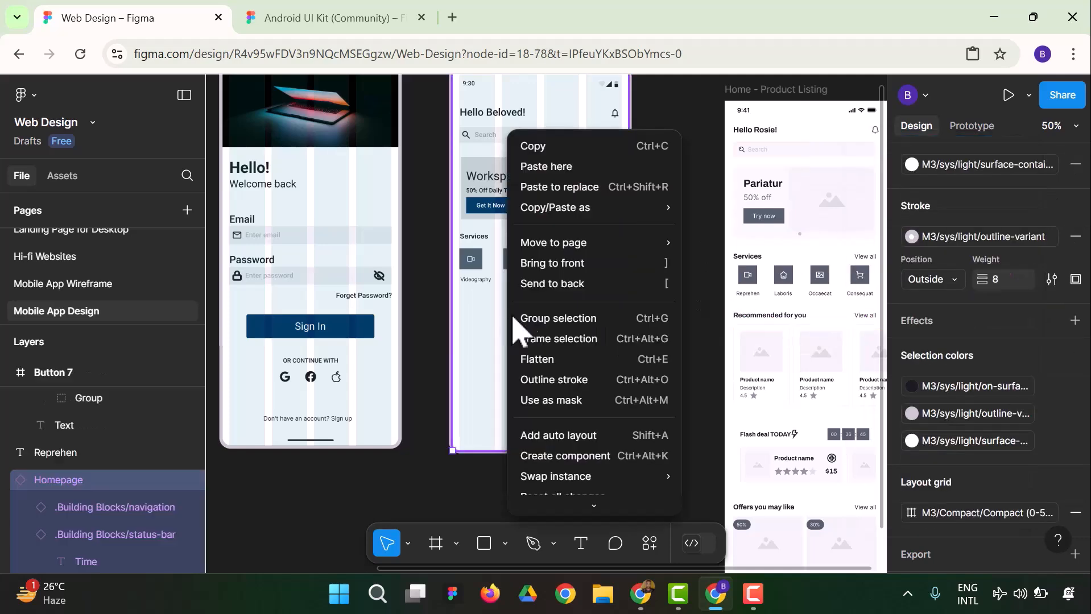
{"action": "left_click", "coordinate": [560, 170]}
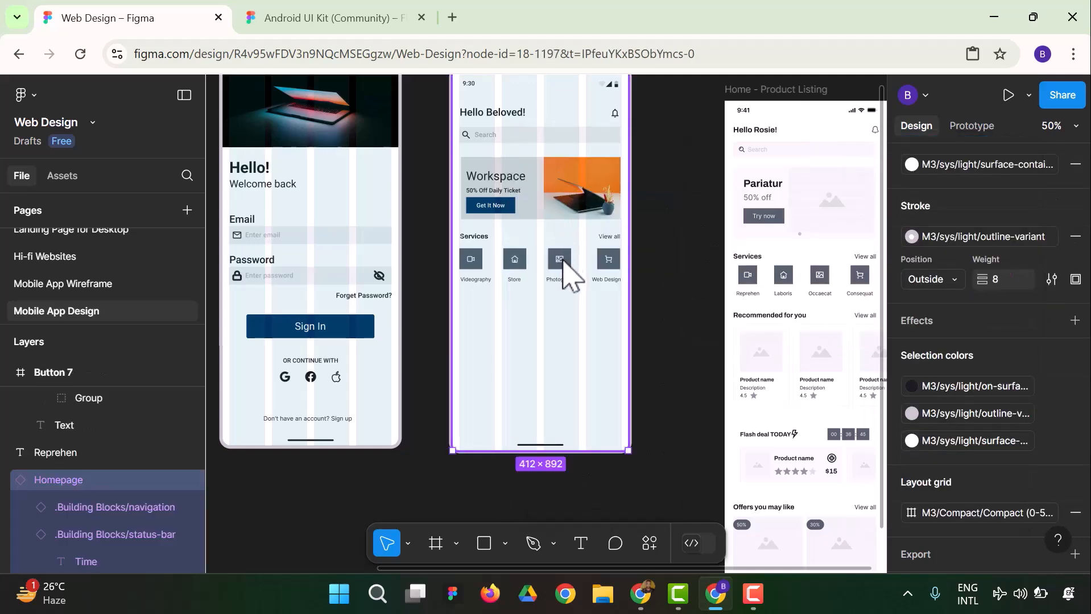
{"action": "left_click_drag", "start_coordinate": [559, 326], "coordinate": [530, 310]}
{"action": "left_click", "coordinate": [652, 311]}
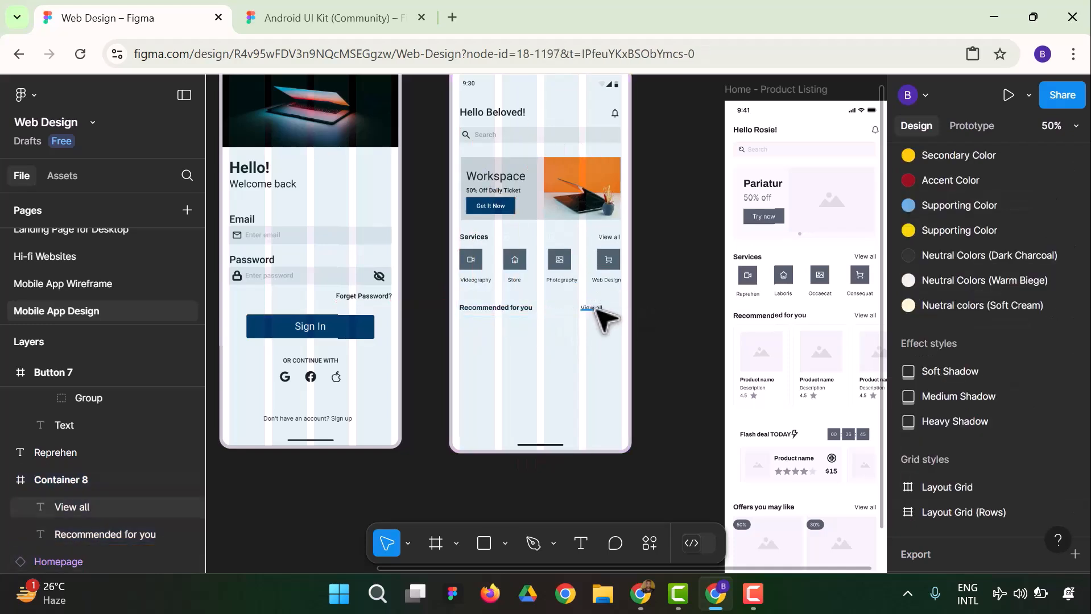
Try to shift the "View all" text of the Recommended for you row to the right inside its container, and undo the move
{"action": "left_click", "coordinate": [591, 309]}
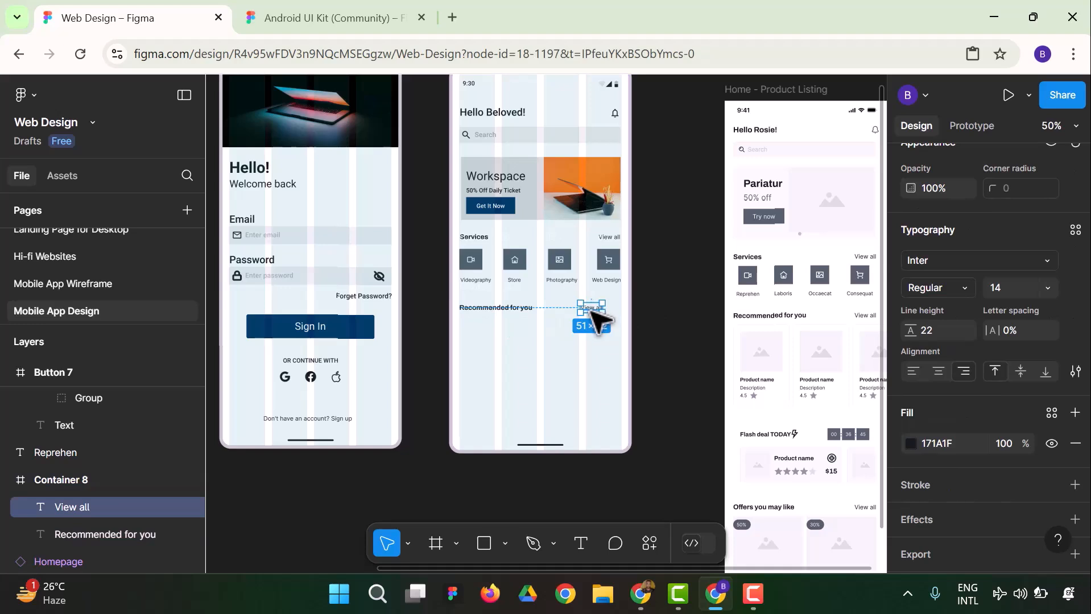
{"action": "left_click_drag", "start_coordinate": [590, 311], "coordinate": [591, 313]}
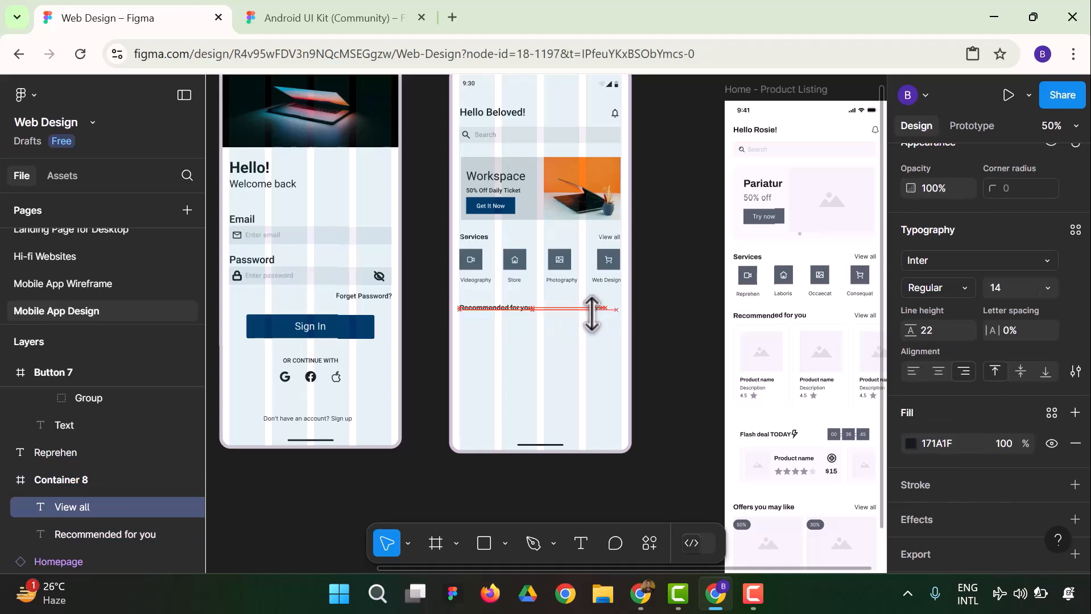
{"action": "key", "text": "shift+Right"}
{"action": "key", "text": "shift+Right"}
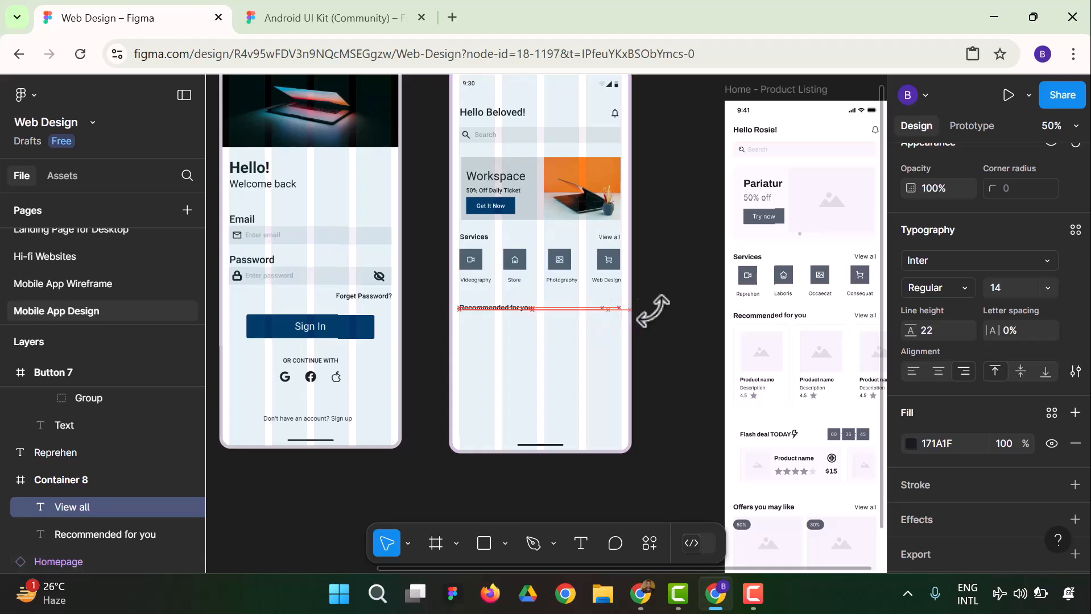
{"action": "left_click", "coordinate": [675, 307]}
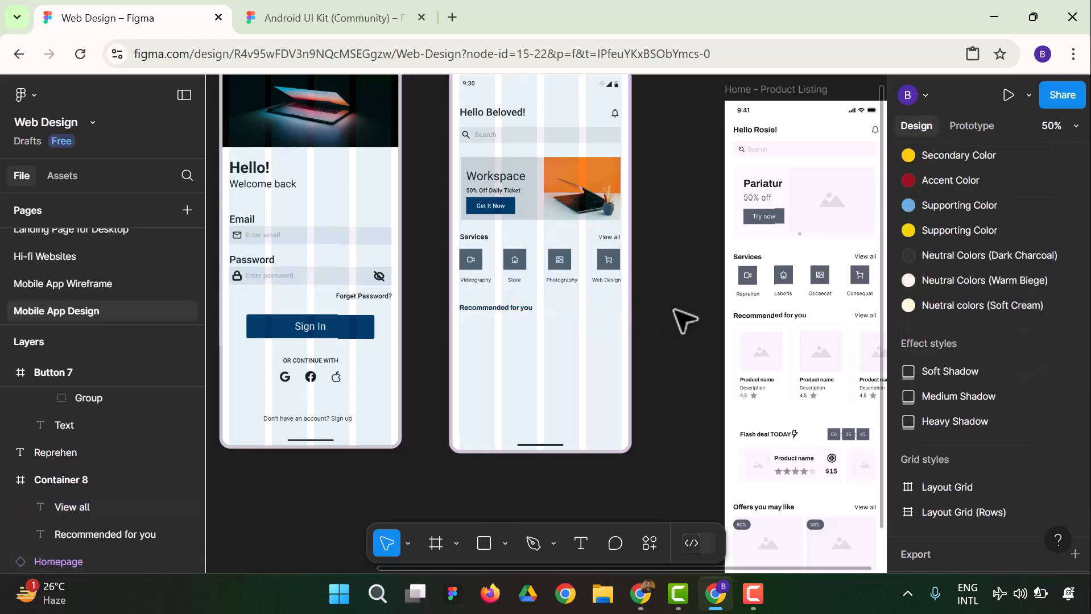
{"action": "key", "text": "ctrl+z"}
{"action": "key", "text": "ctrl+z"}
{"action": "left_click", "coordinate": [683, 321]}
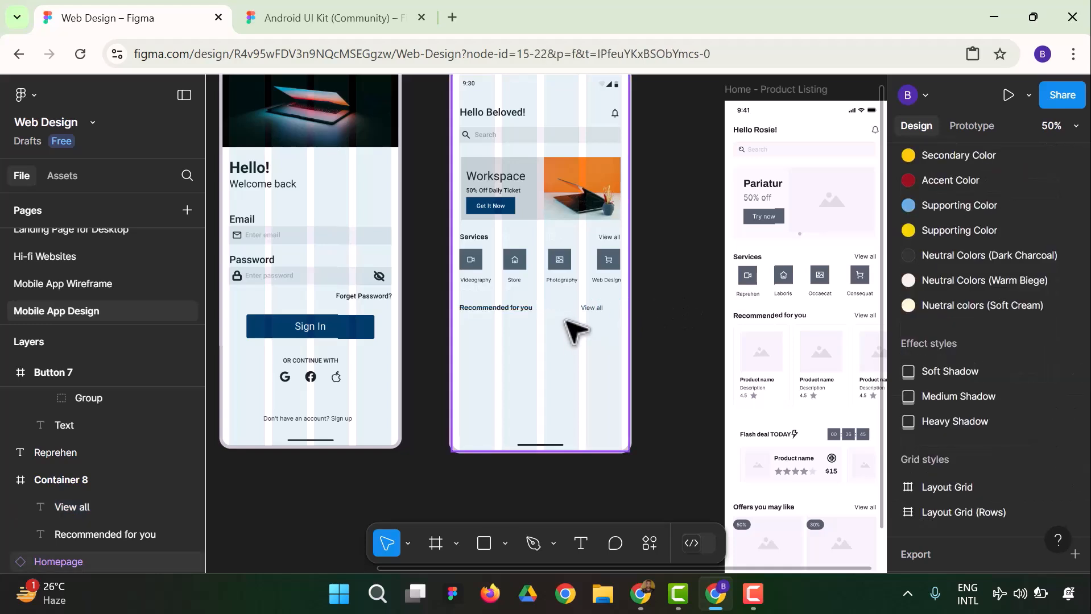
Move the Recommended for you row's "View all" text out of its container, aligned under the Services row's "View all"
{"action": "mouse_move", "coordinate": [603, 313]}
{"action": "left_mouse_down"}
{"action": "mouse_move", "coordinate": [626, 321]}
{"action": "mouse_move", "coordinate": [607, 312]}
{"action": "left_mouse_up"}
{"action": "left_click", "coordinate": [664, 291]}
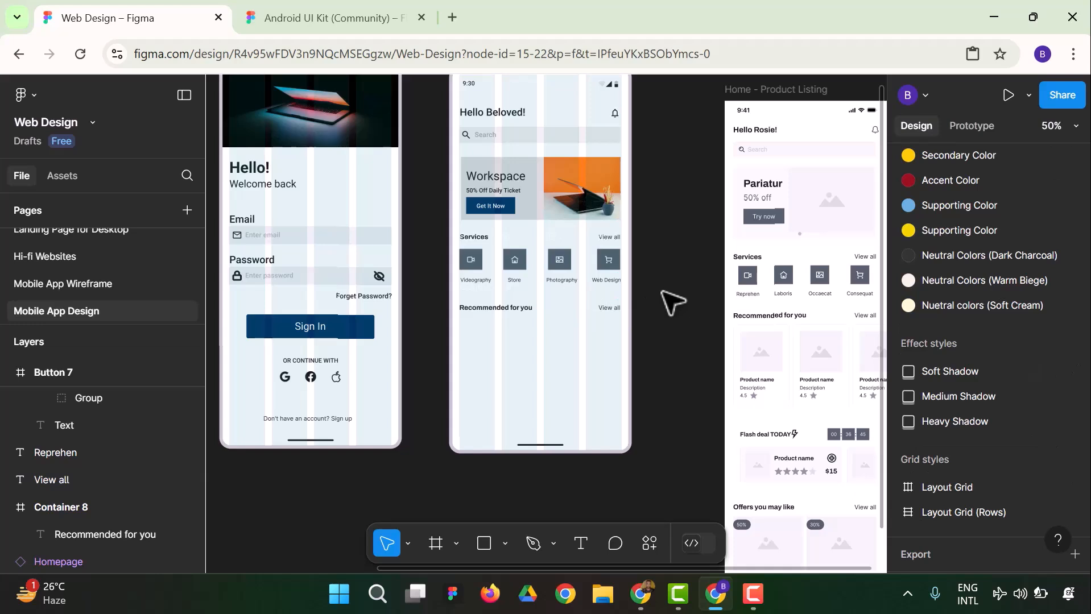
Copy the three product cards under Recommended for you in the Home - Product Listing reference
{"action": "scroll", "coordinate": [672, 302], "scroll_direction": "down", "scroll_amount": 2}
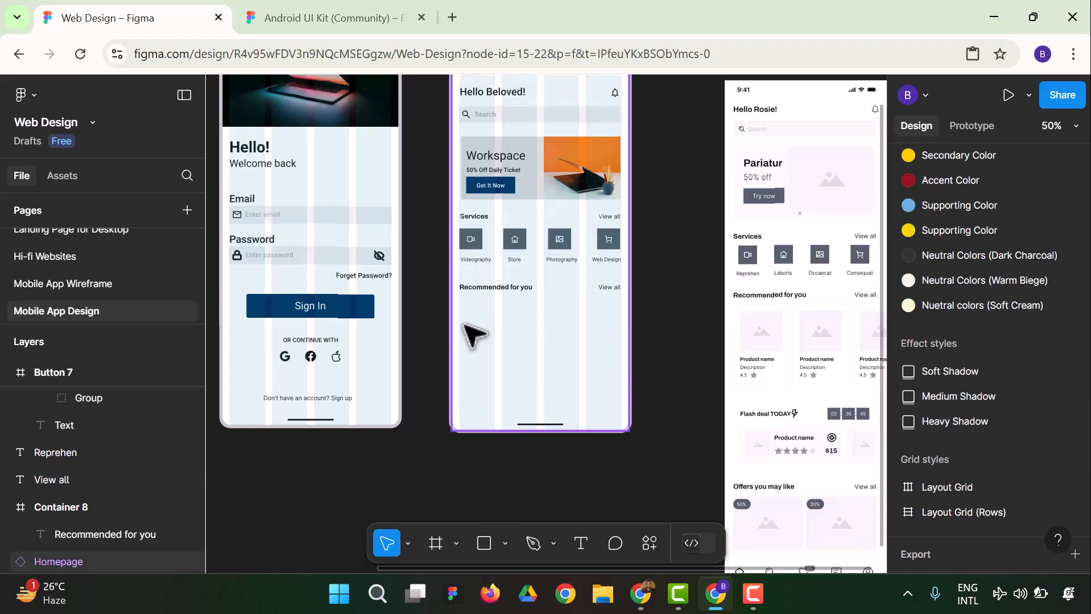
{"action": "left_click", "coordinate": [762, 338]}
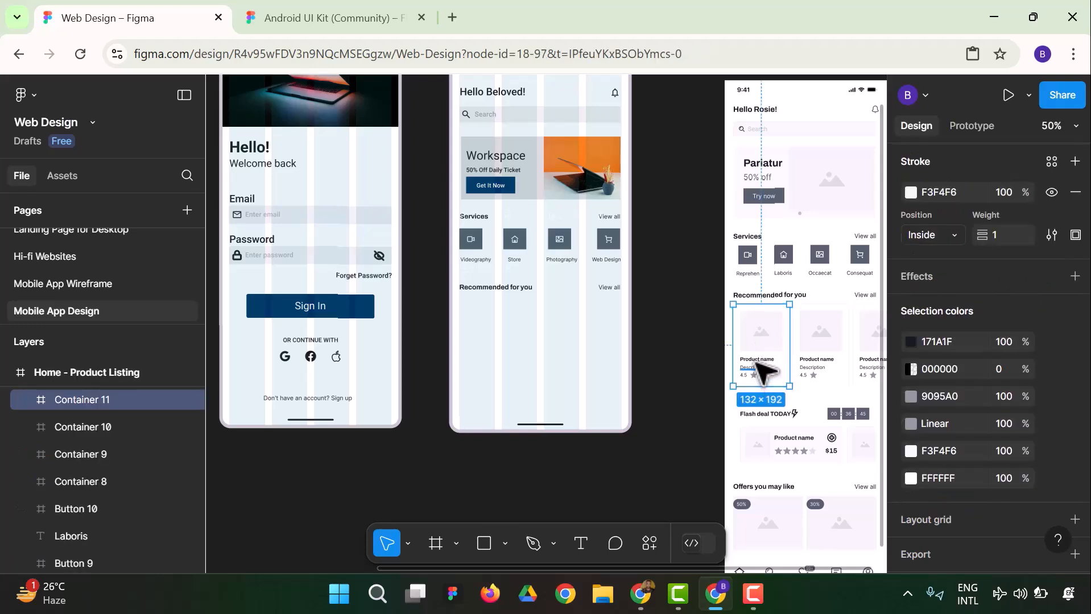
{"action": "key", "text": "ctrl+d"}
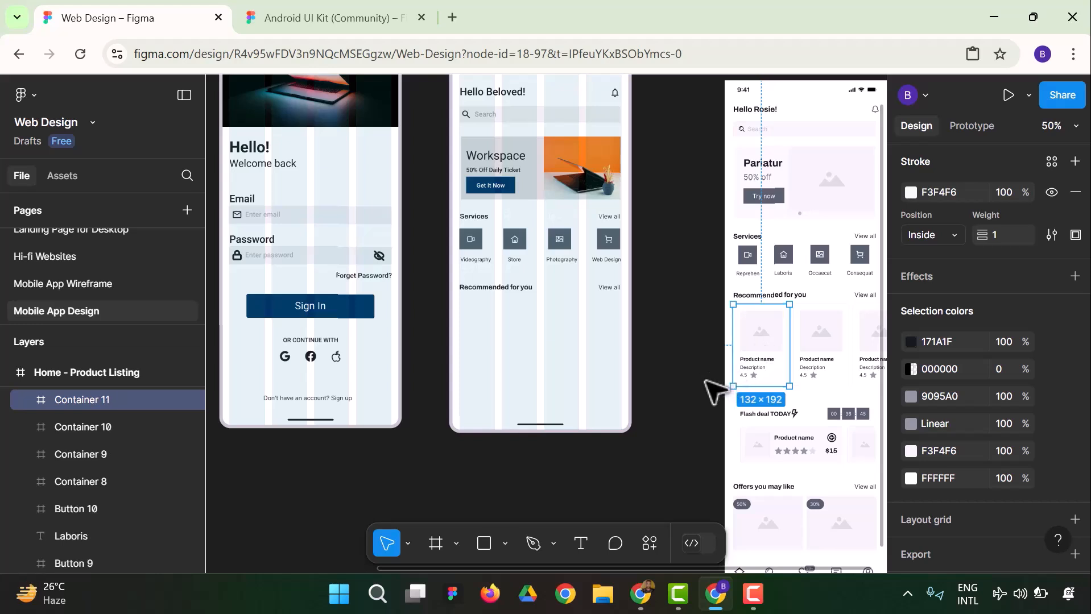
{"action": "key", "text": "Delete"}
{"action": "left_click", "coordinate": [770, 353]}
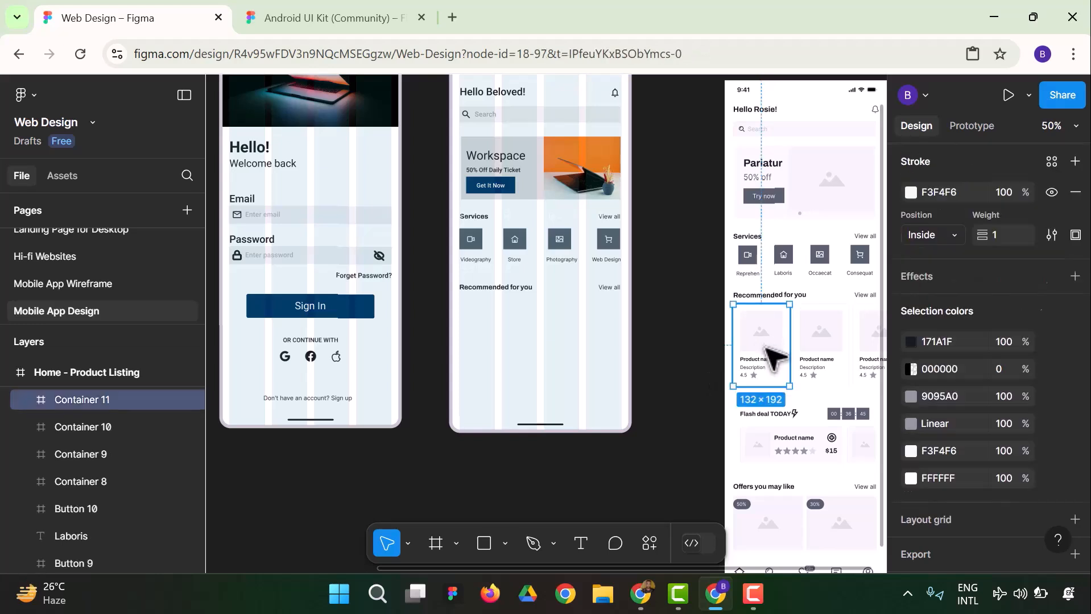
{"action": "left_click", "coordinate": [820, 349], "text": "shift"}
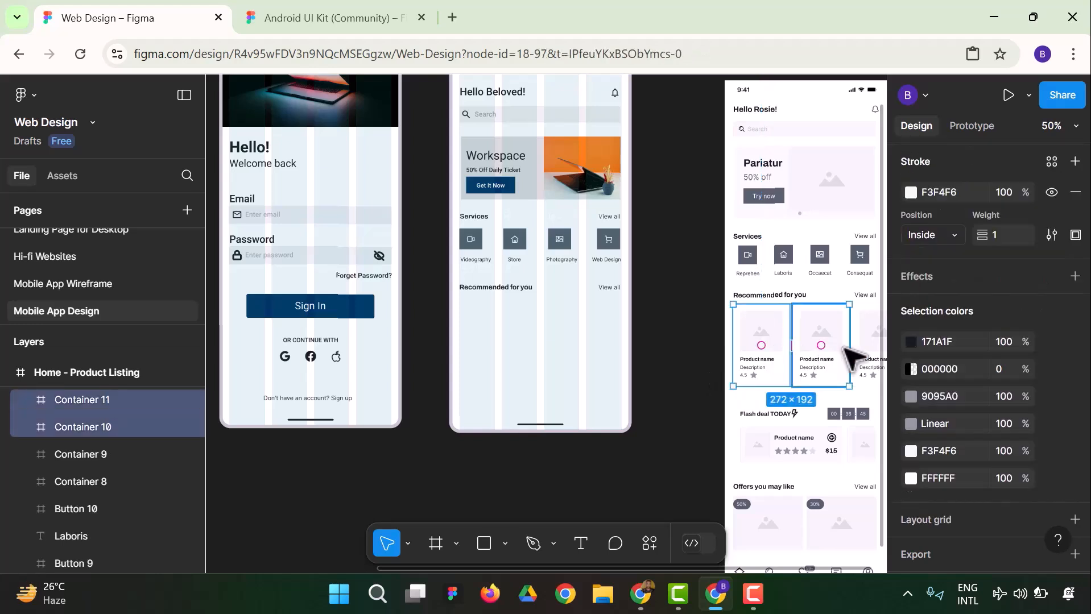
{"action": "left_click", "coordinate": [871, 351], "text": "shift"}
{"action": "right_click", "coordinate": [801, 347]}
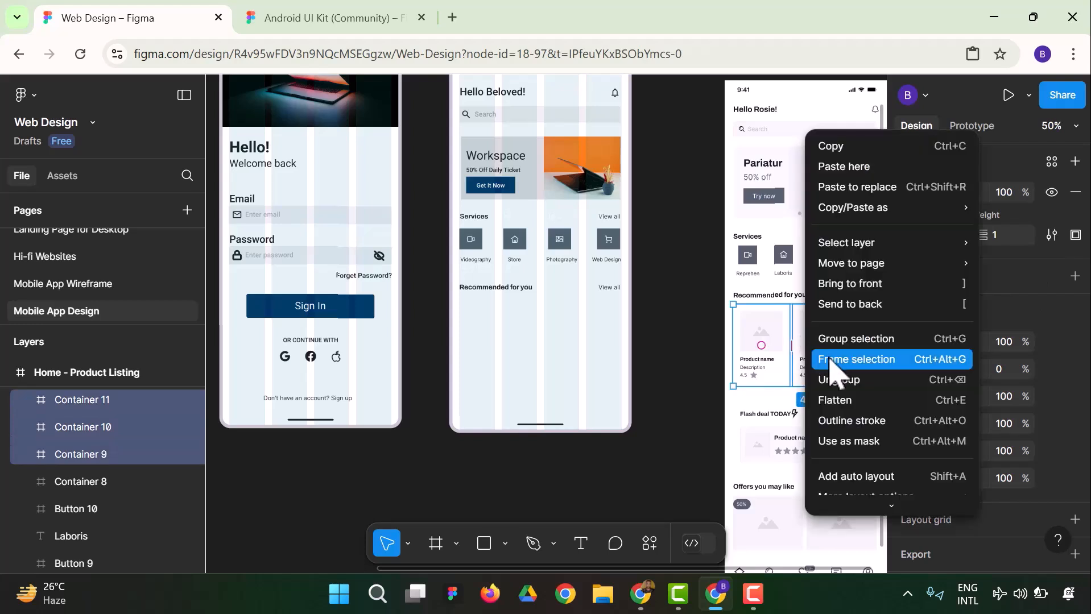
{"action": "left_click", "coordinate": [858, 152]}
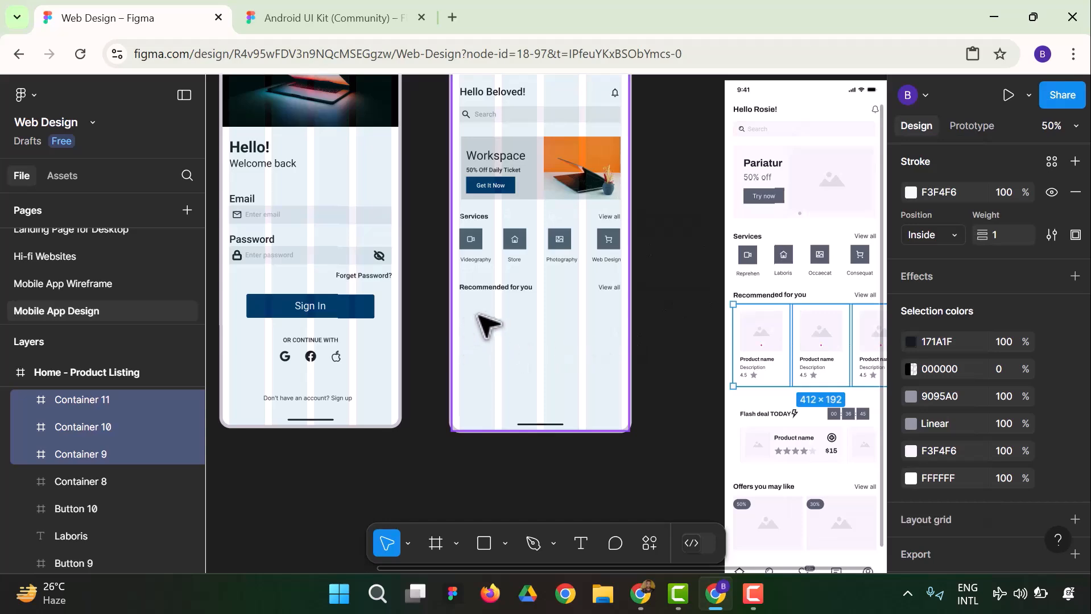
Try pasting the three product cards into the homepage below the Recommended for you heading, and undo it
{"action": "right_click", "coordinate": [491, 339]}
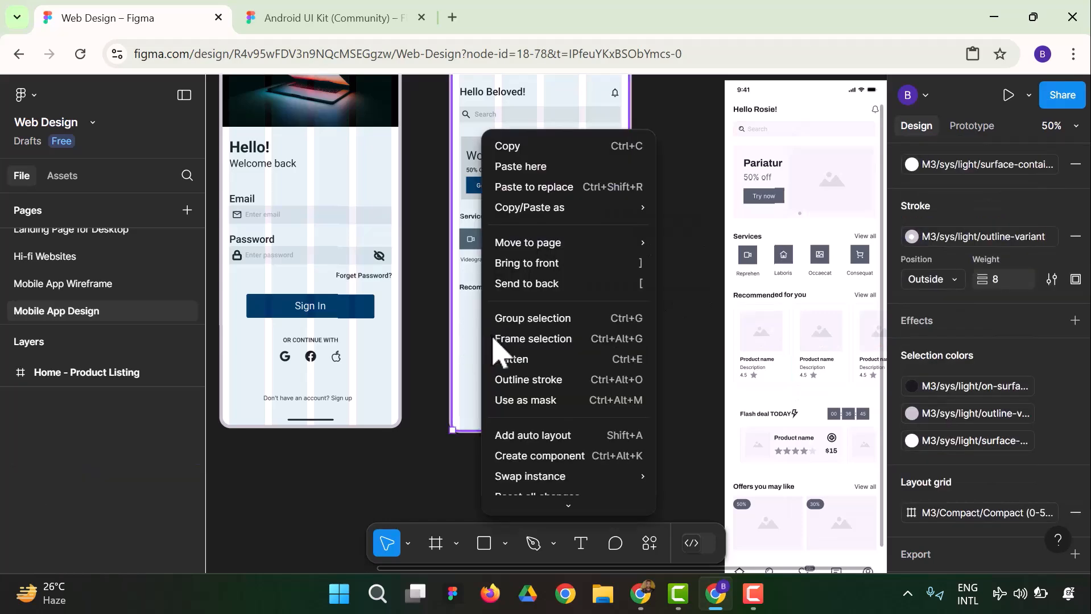
{"action": "left_click", "coordinate": [522, 166]}
{"action": "left_click_drag", "start_coordinate": [566, 361], "coordinate": [502, 364]}
{"action": "key", "text": "ctrl+z"}
{"action": "key", "text": "ctrl+z"}
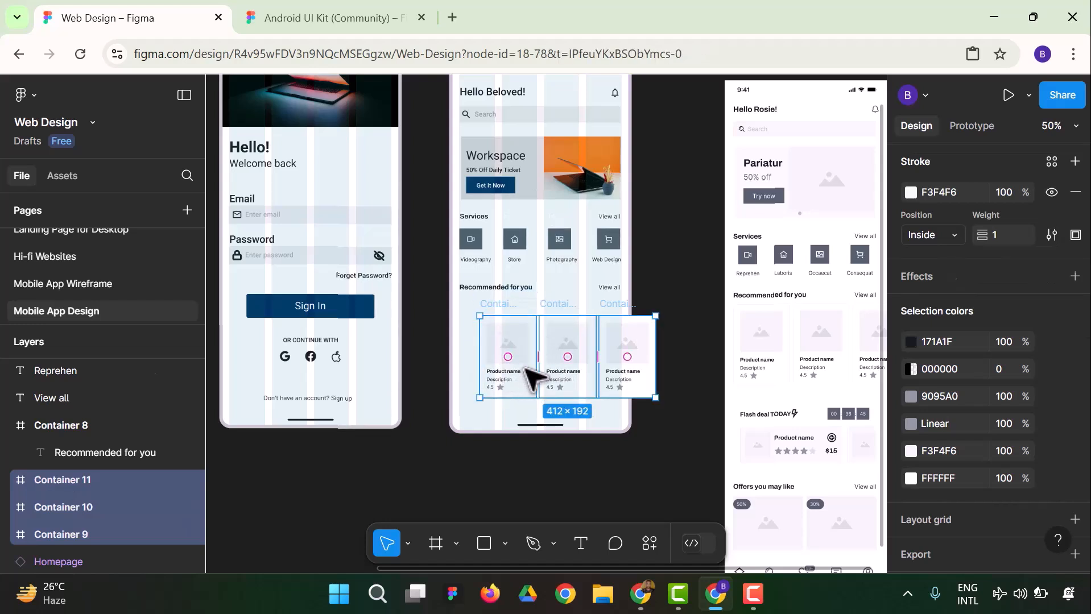
Duplicate the reference's first product card and place the copy on the homepage below the Recommended for you heading
{"action": "left_click", "coordinate": [665, 389]}
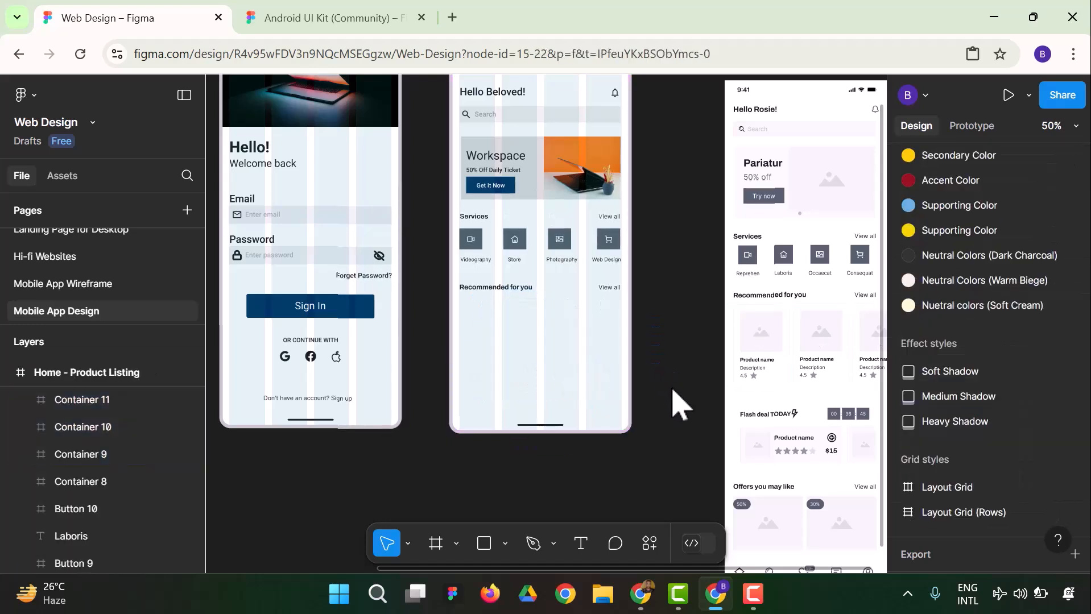
{"action": "left_click", "coordinate": [760, 350]}
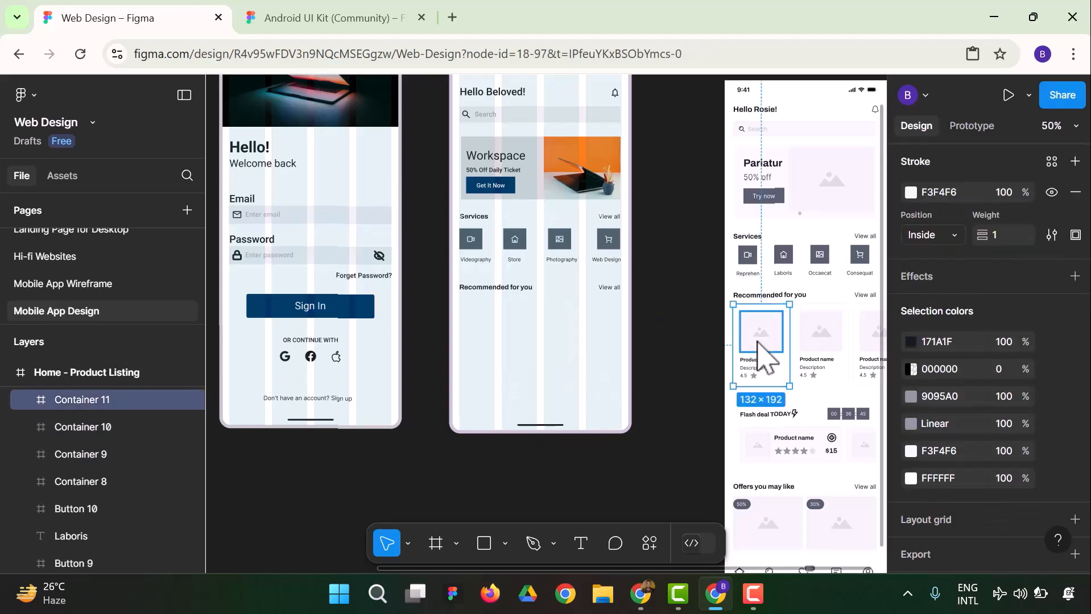
{"action": "key", "text": "ctrl+d"}
{"action": "left_click_drag", "start_coordinate": [714, 356], "coordinate": [505, 347]}
{"action": "left_click", "coordinate": [693, 365]}
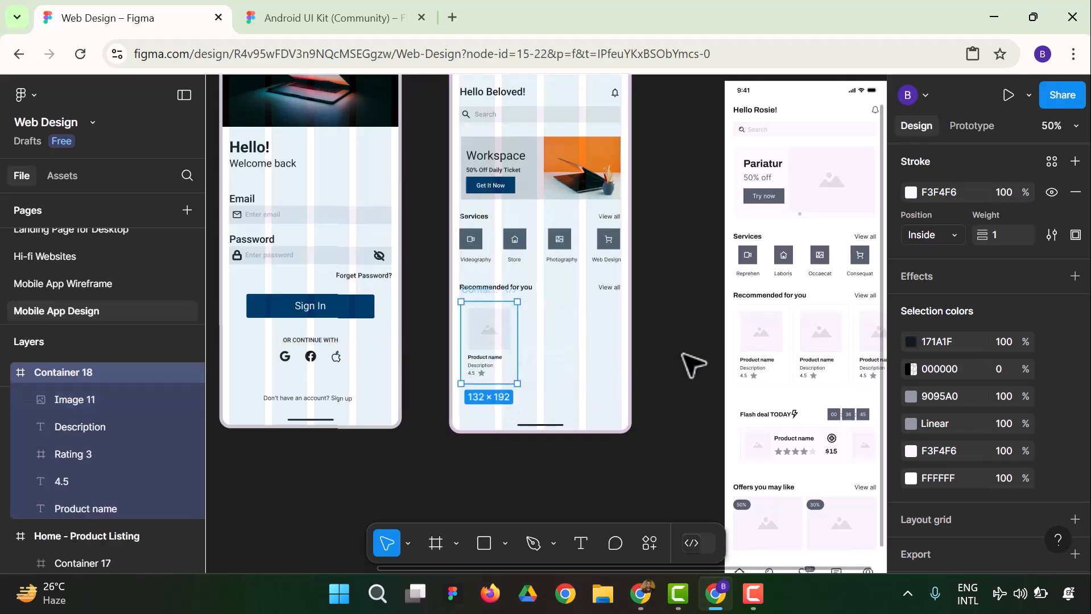
Try moving the homepage card's image, undo it, and shift the whole card into line with the heading's left edge
{"action": "double_click", "coordinate": [487, 348]}
{"action": "left_click_drag", "start_coordinate": [488, 348], "coordinate": [479, 325]}
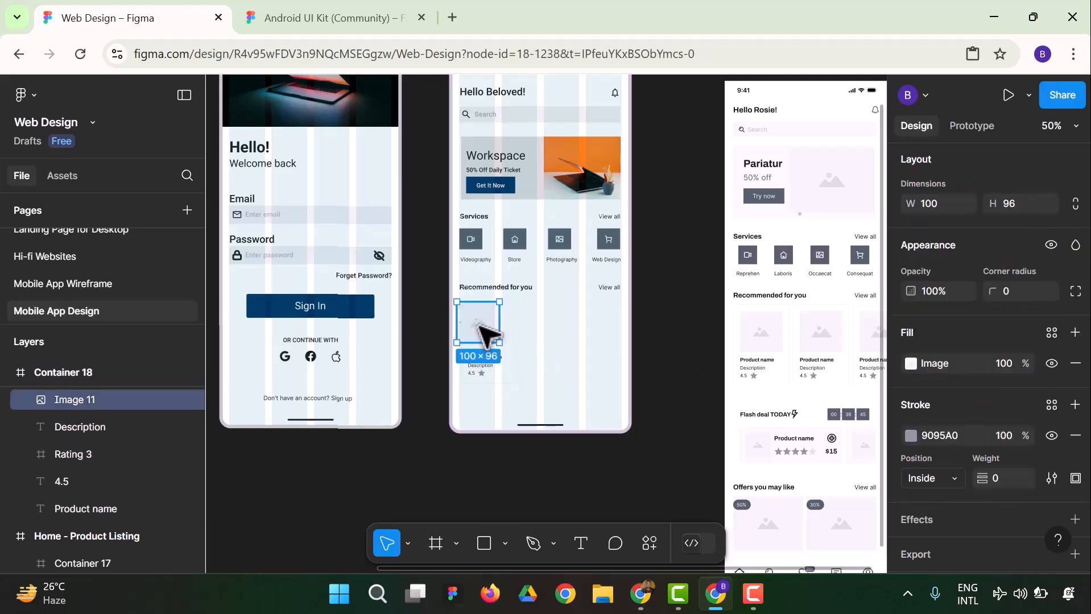
{"action": "left_click", "coordinate": [619, 350]}
{"action": "key", "text": "ctrl+z"}
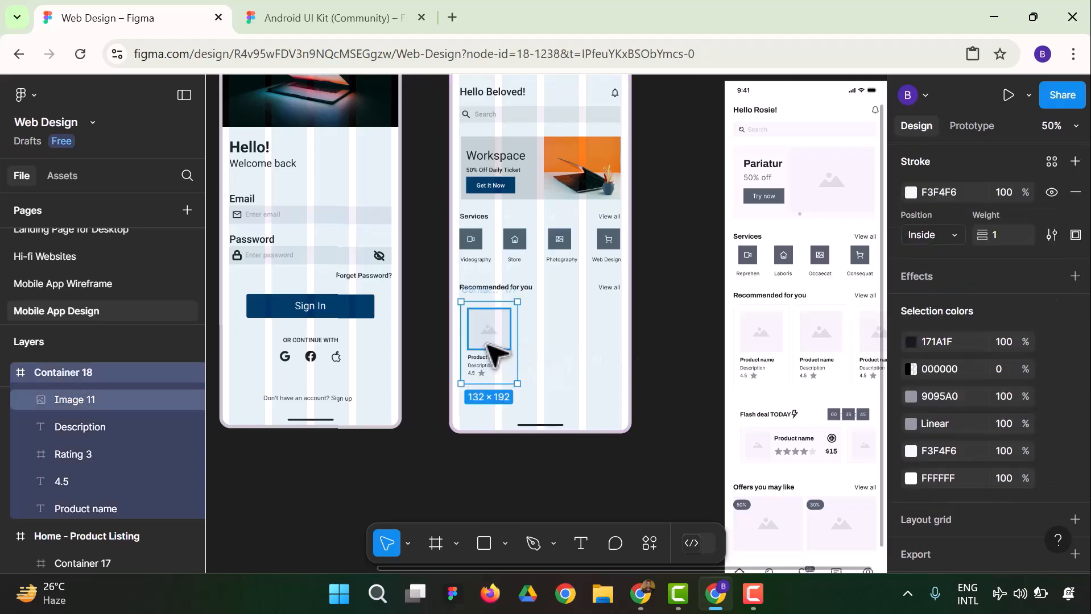
{"action": "left_click_drag", "start_coordinate": [488, 337], "coordinate": [487, 341]}
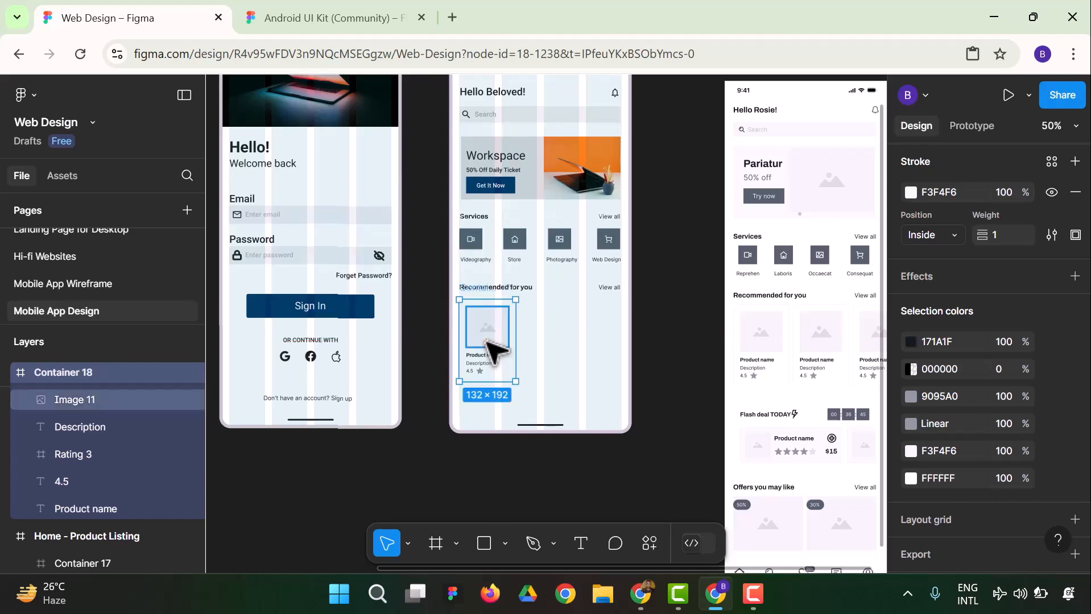
Duplicate the homepage product card, and undo the attempted move of the original card's image
{"action": "key", "text": "ctrl+d"}
{"action": "double_click", "coordinate": [487, 340]}
{"action": "left_click_drag", "start_coordinate": [488, 341], "coordinate": [525, 341]}
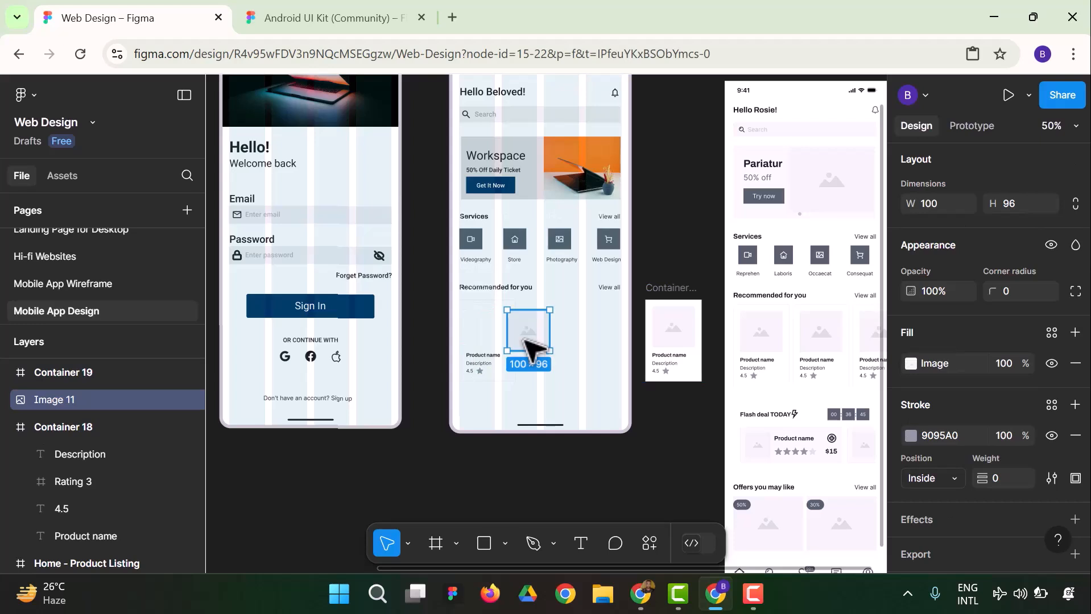
{"action": "key", "text": "ctrl+z"}
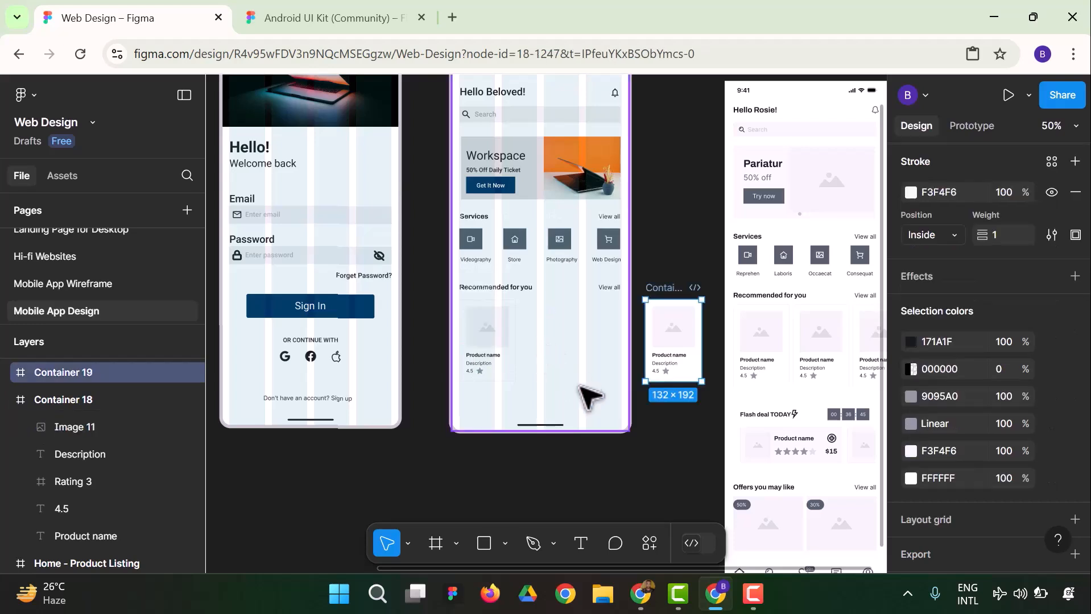
Place the duplicate product card on the homepage beside the first one, level with it
{"action": "left_click", "coordinate": [674, 451]}
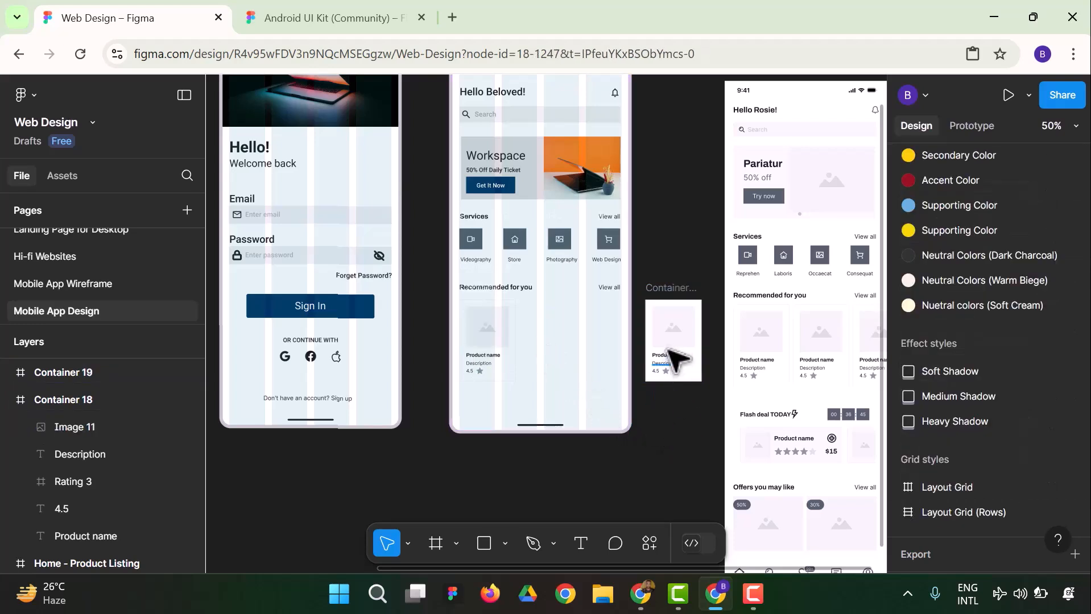
{"action": "left_click", "coordinate": [664, 362]}
{"action": "left_click_drag", "start_coordinate": [674, 296], "coordinate": [575, 352]}
{"action": "key", "text": "Up"}
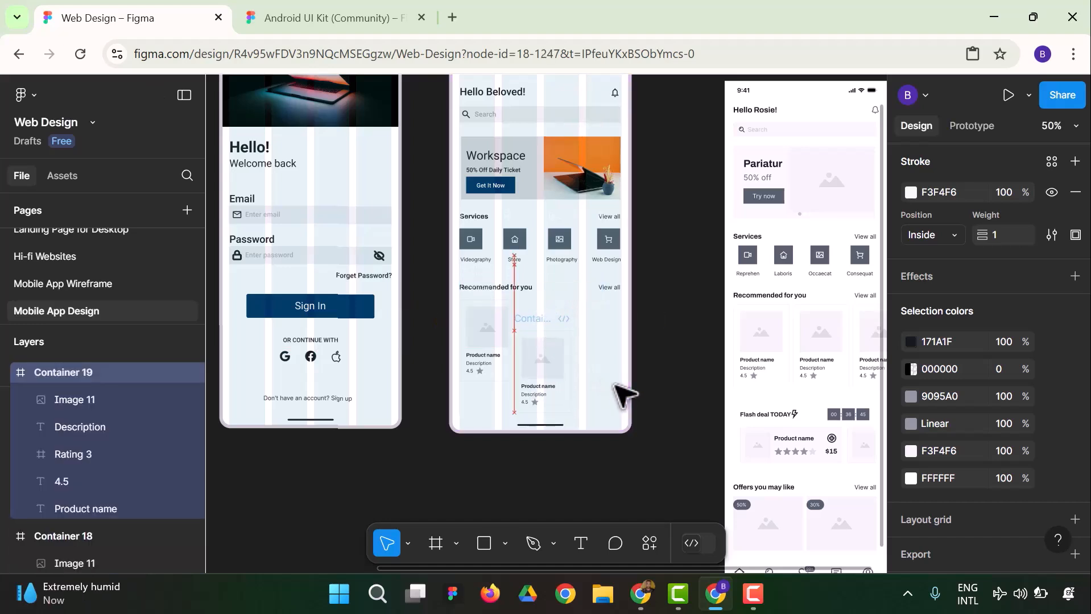
{"action": "key", "text": "Up"}
{"action": "key", "text": "Up"}
{"action": "key", "text": "Up"}
{"action": "key", "text": "Up"}
{"action": "key", "text": "Up"}
{"action": "key", "text": "Up"}
{"action": "key", "text": "Up"}
{"action": "key", "text": "Up"}
{"action": "key", "text": "Up"}
{"action": "key", "text": "Up"}
{"action": "key", "text": "Up"}
{"action": "key", "text": "Up"}
{"action": "key", "text": "Up"}
{"action": "key", "text": "Up"}
{"action": "key", "text": "Up"}
{"action": "key", "text": "Up"}
{"action": "key", "text": "Up"}
{"action": "key", "text": "Up"}
{"action": "key", "text": "Up"}
{"action": "key", "text": "Up"}
{"action": "key", "text": "Up"}
{"action": "key", "text": "Up"}
{"action": "key", "text": "Up"}
{"action": "key", "text": "Up"}
{"action": "key", "text": "Up"}
{"action": "key", "text": "Up"}
{"action": "key", "text": "Up"}
{"action": "key", "text": "Up"}
{"action": "key", "text": "Up"}
{"action": "key", "text": "Up"}
{"action": "key", "text": "Up"}
{"action": "key", "text": "Up"}
{"action": "key", "text": "Up"}
{"action": "key", "text": "Up"}
{"action": "key", "text": "Up"}
{"action": "key", "text": "Up"}
{"action": "key", "text": "Up"}
{"action": "key", "text": "Up"}
{"action": "key", "text": "Up"}
{"action": "key", "text": "Up"}
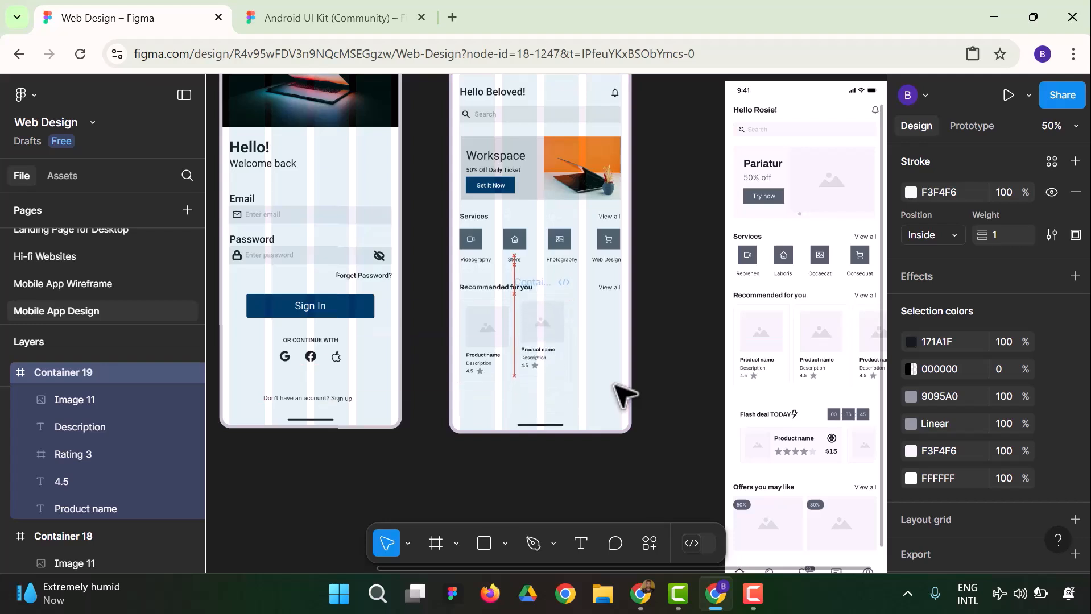
{"action": "key", "text": "Down"}
{"action": "key", "text": "Down"}
{"action": "key", "text": "Down"}
{"action": "key", "text": "Down"}
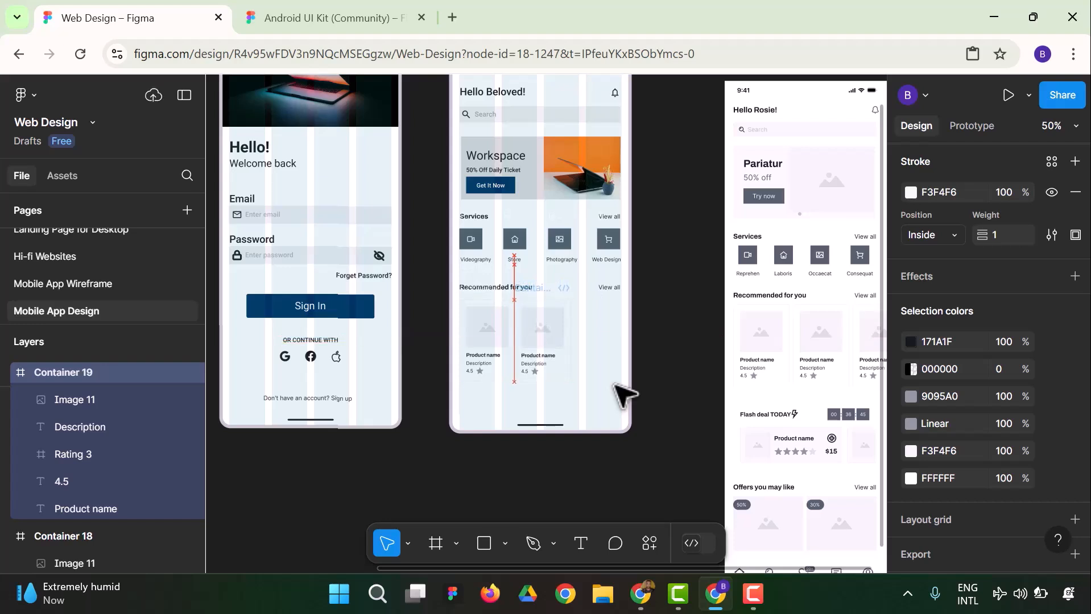
Shift the second product card further right to leave a gap between the two cards
{"action": "key", "text": "Right"}
{"action": "key", "text": "Right"}
{"action": "key", "text": "Right"}
{"action": "key", "text": "Right"}
{"action": "key", "text": "Right"}
{"action": "key", "text": "Right"}
{"action": "key", "text": "Right"}
{"action": "key", "text": "Right"}
{"action": "key", "text": "Right"}
{"action": "key", "text": "Right"}
{"action": "key", "text": "Right"}
{"action": "key", "text": "Right"}
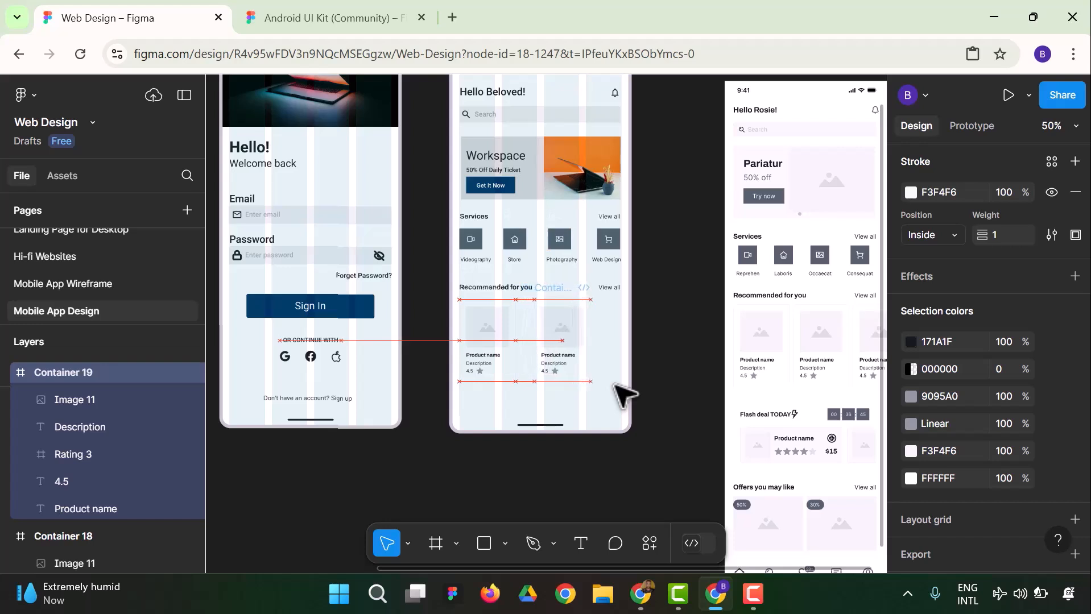
Delete the image and the Description text from the second product card on the homepage
{"action": "left_click", "coordinate": [689, 357]}
{"action": "left_click", "coordinate": [570, 344]}
{"action": "key", "text": "Delete"}
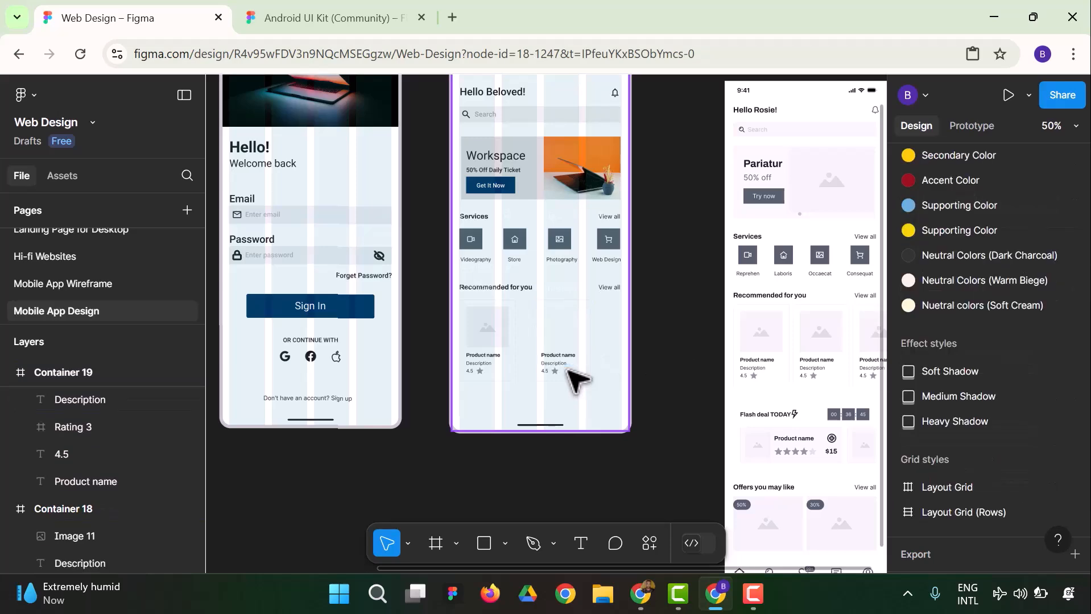
{"action": "left_click", "coordinate": [560, 365]}
{"action": "left_click", "coordinate": [553, 363]}
{"action": "key", "text": "Delete"}
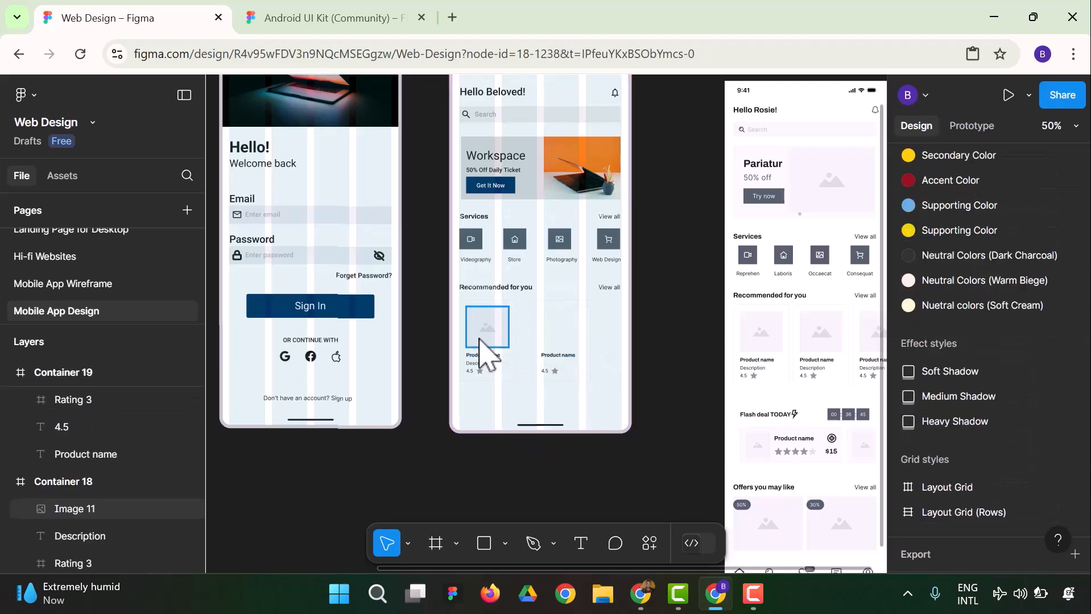
Delete the first homepage card's image and the second card's "Product name" and "4.5" texts
{"action": "left_click", "coordinate": [484, 341]}
{"action": "key", "text": "Delete"}
{"action": "left_click", "coordinate": [480, 362]}
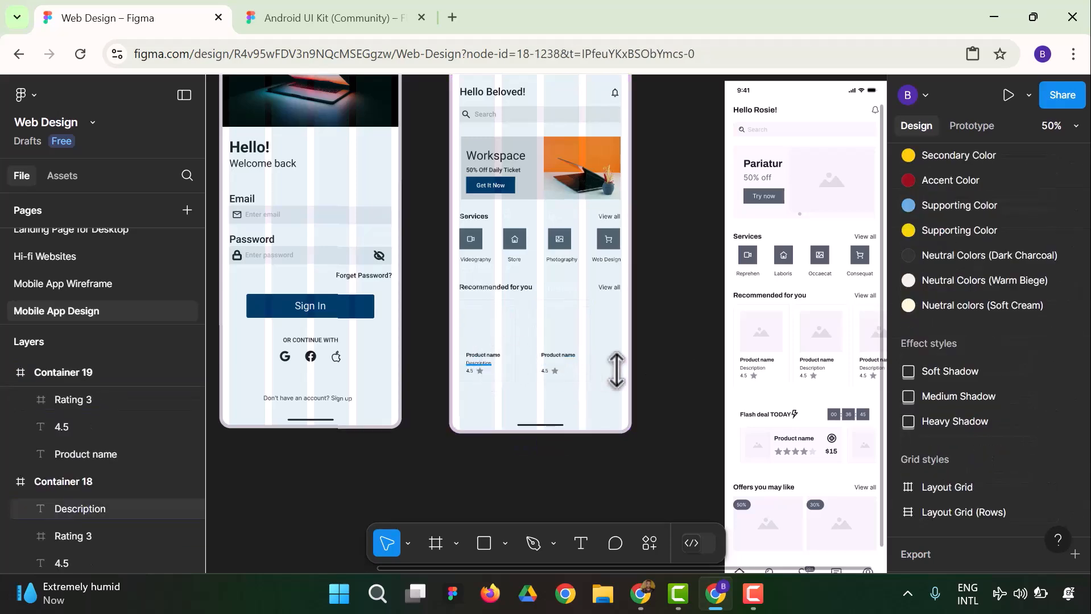
{"action": "left_click", "coordinate": [558, 356]}
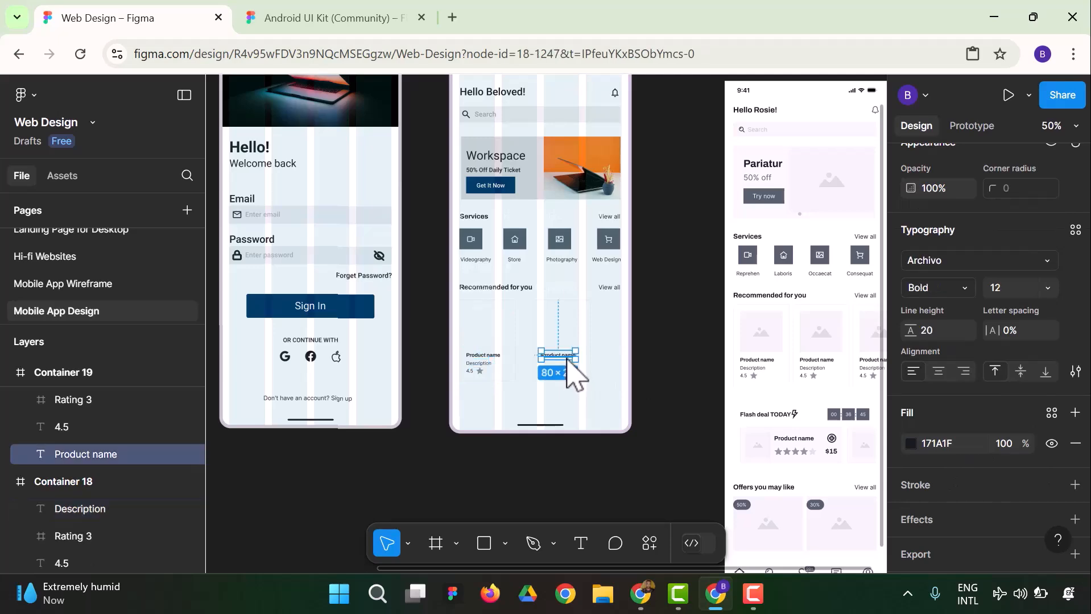
{"action": "key", "text": "Delete"}
{"action": "left_click", "coordinate": [545, 372]}
{"action": "key", "text": "Delete"}
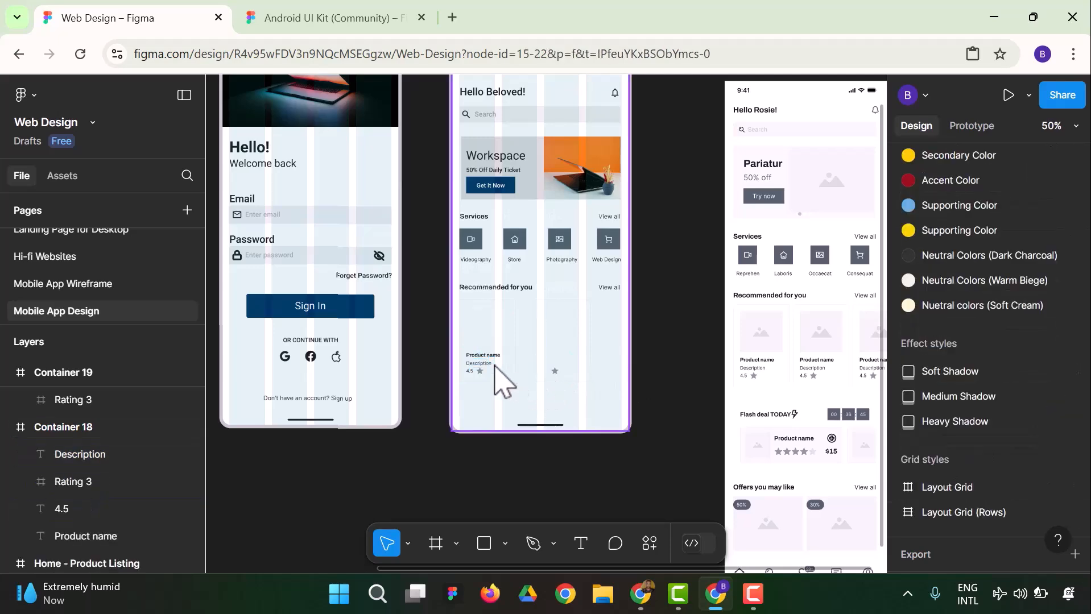
Delete the first homepage card's remaining texts and the rating stars of both cards
{"action": "left_click", "coordinate": [483, 356]}
{"action": "key", "text": "Delete"}
{"action": "left_click", "coordinate": [481, 365]}
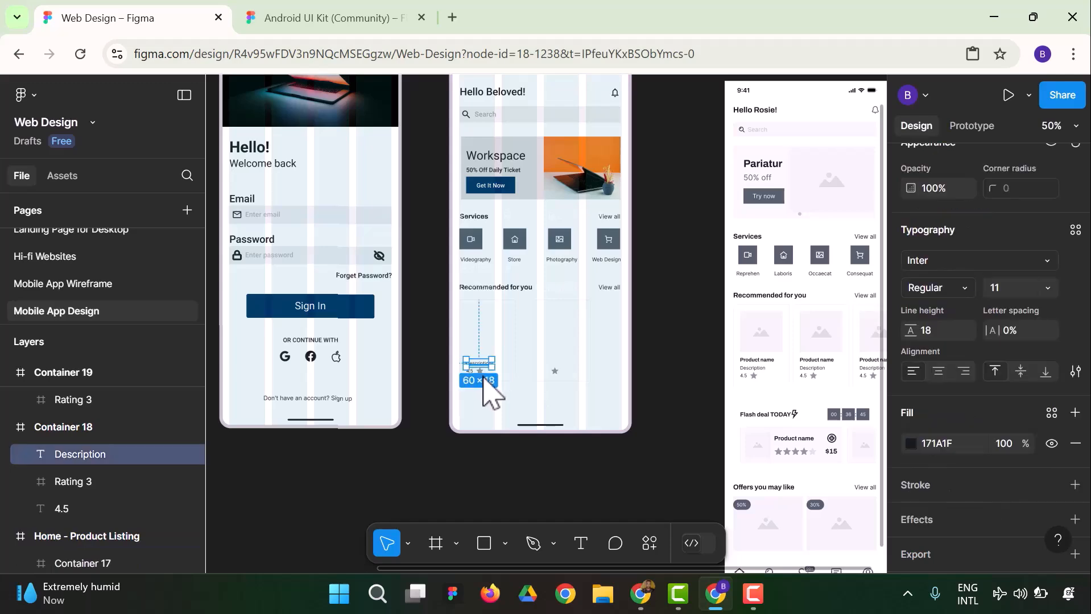
{"action": "key", "text": "Delete"}
{"action": "left_click", "coordinate": [480, 372]}
{"action": "key", "text": "Delete"}
{"action": "left_click", "coordinate": [484, 374]}
{"action": "key", "text": "Delete"}
{"action": "left_click", "coordinate": [557, 372]}
{"action": "key", "text": "Delete"}
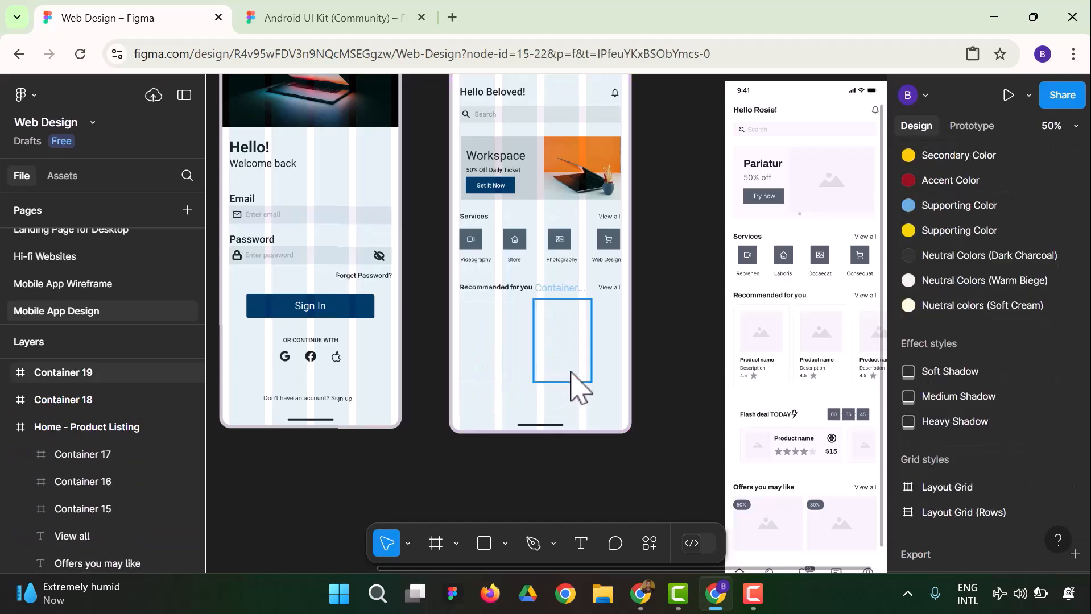
Delete both empty card containers below the homepage's Recommended for you heading
{"action": "left_click", "coordinate": [560, 313]}
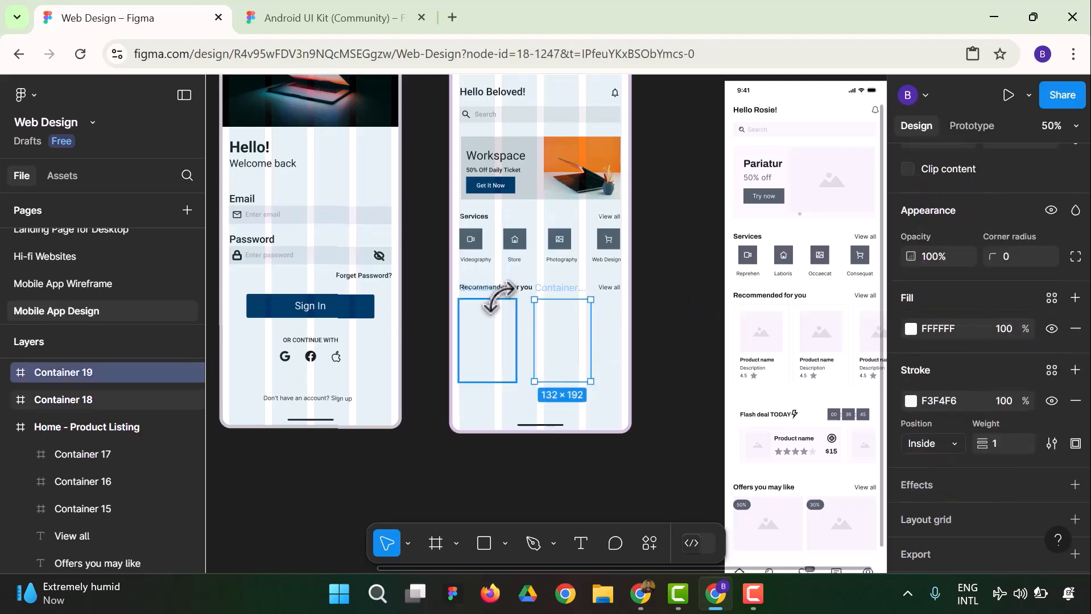
{"action": "key", "text": "Delete"}
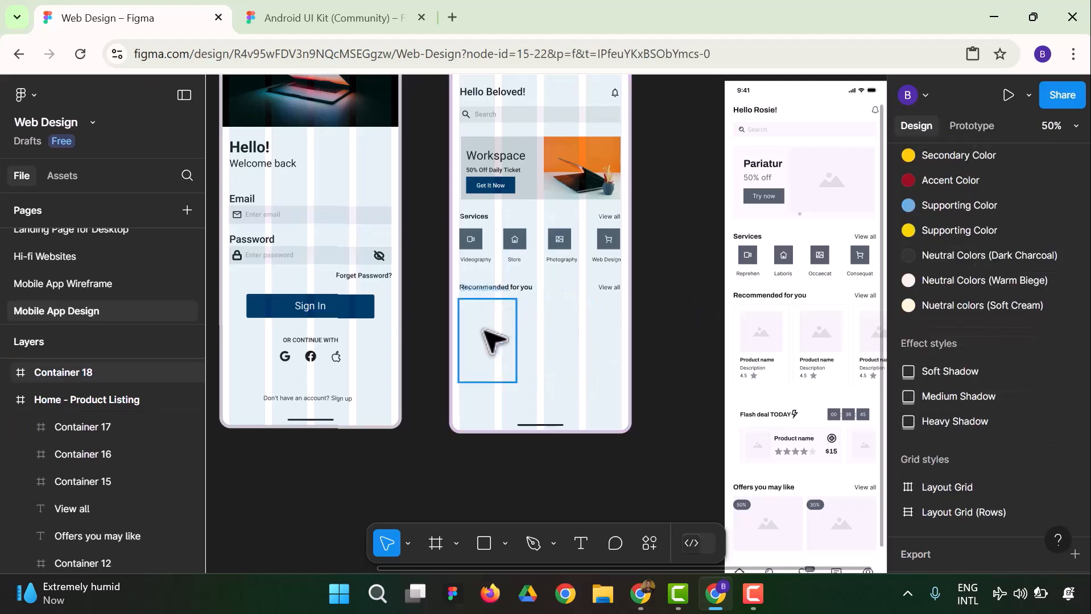
{"action": "left_click", "coordinate": [490, 341]}
{"action": "key", "text": "Delete"}
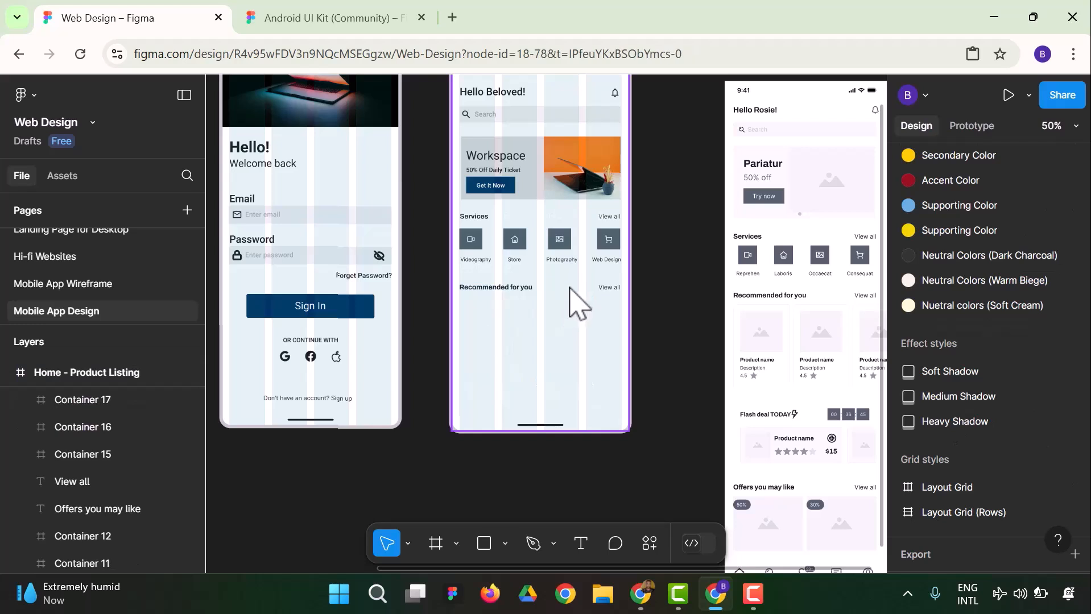
{"action": "left_click", "coordinate": [576, 301]}
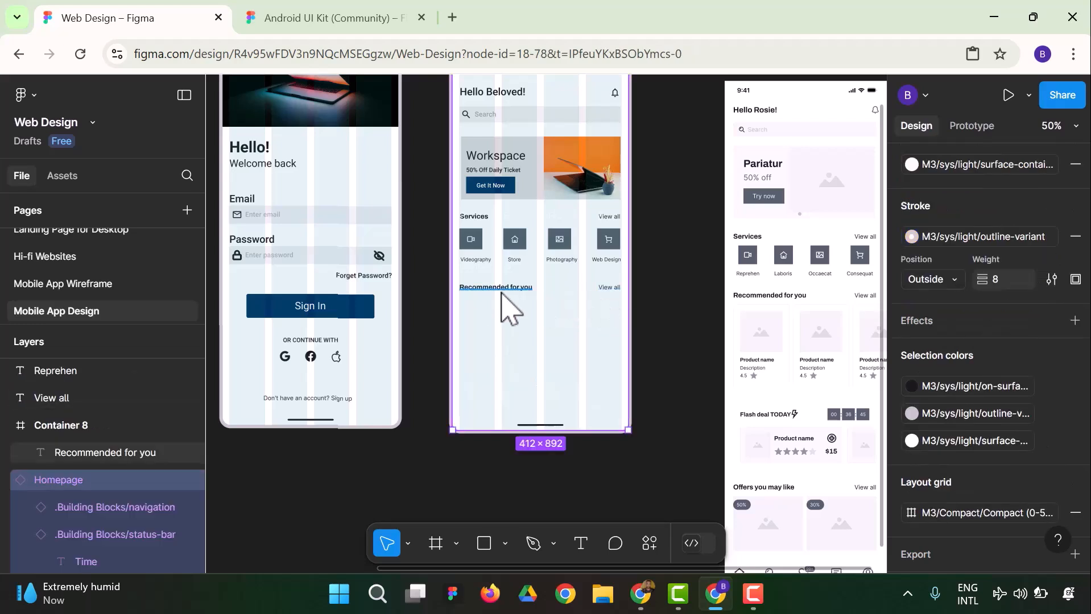
{"action": "left_click", "coordinate": [503, 289]}
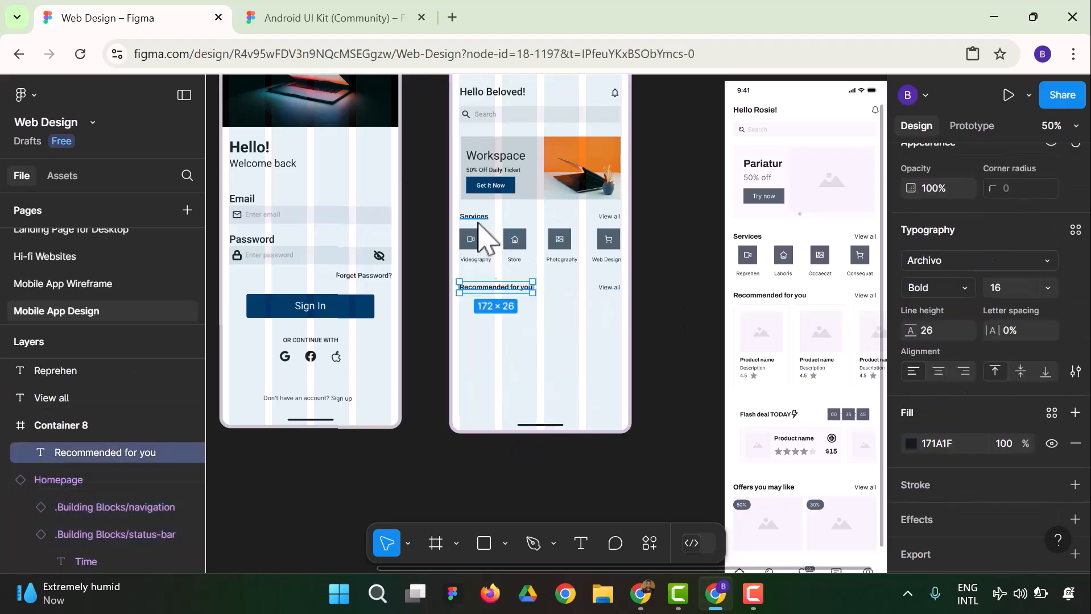
{"action": "left_click", "coordinate": [673, 291]}
{"action": "scroll", "coordinate": [569, 409], "scroll_direction": "down", "scroll_amount": 1}
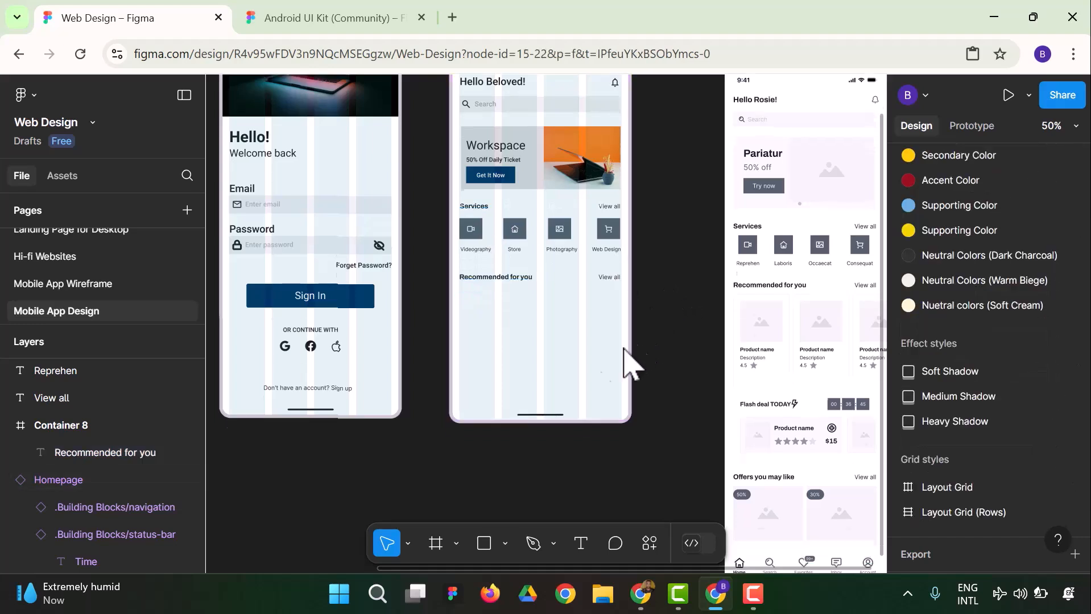
Browse the Material 3 Design Kit assets by category and examine its Navigation components
{"action": "left_click", "coordinate": [62, 177]}
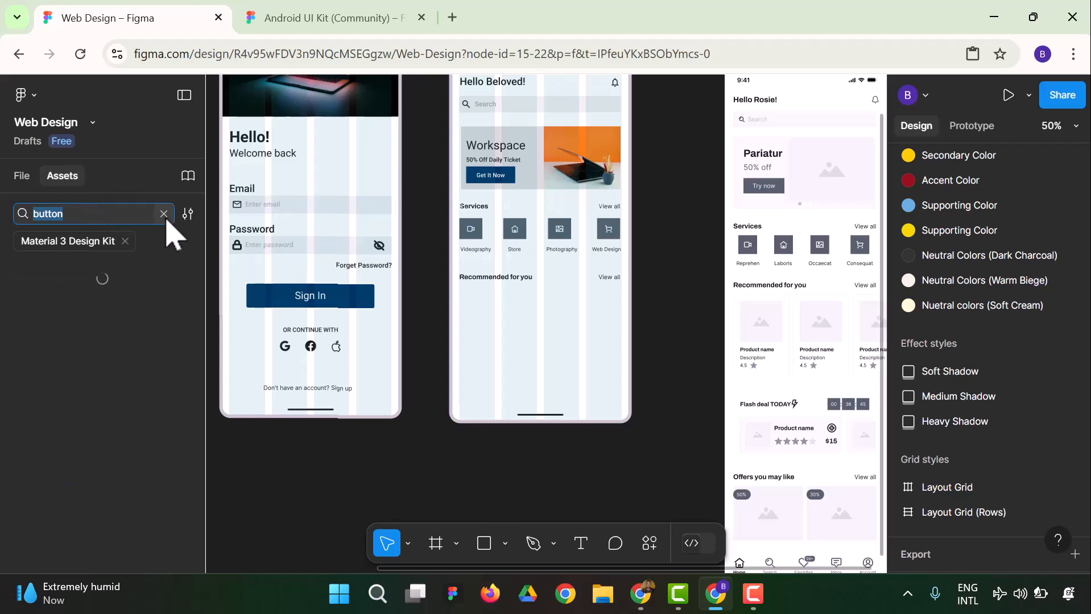
{"action": "left_click", "coordinate": [165, 215]}
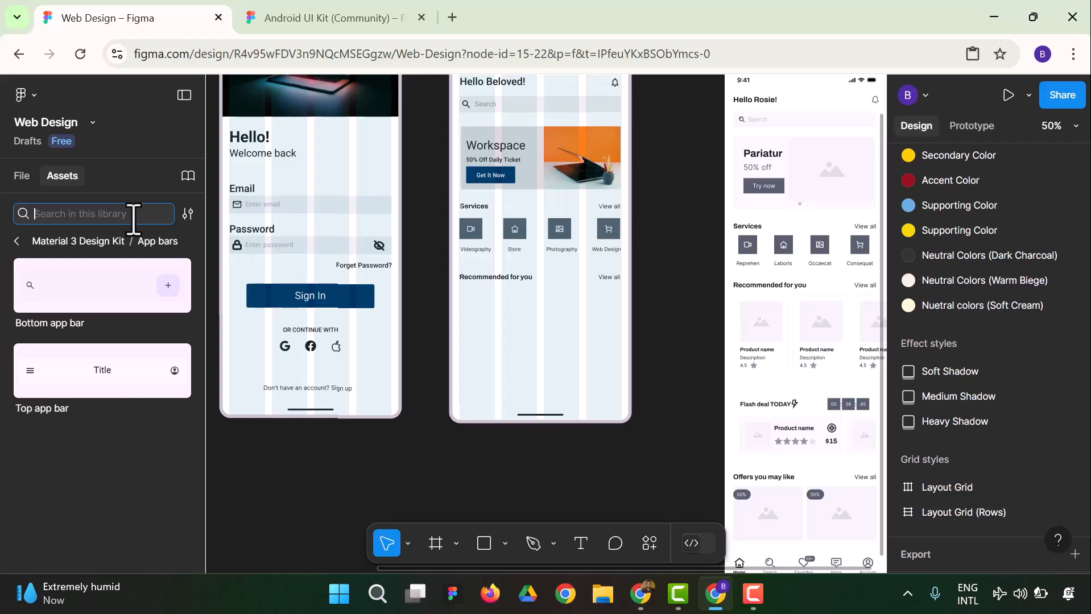
{"action": "left_click", "coordinate": [17, 240]}
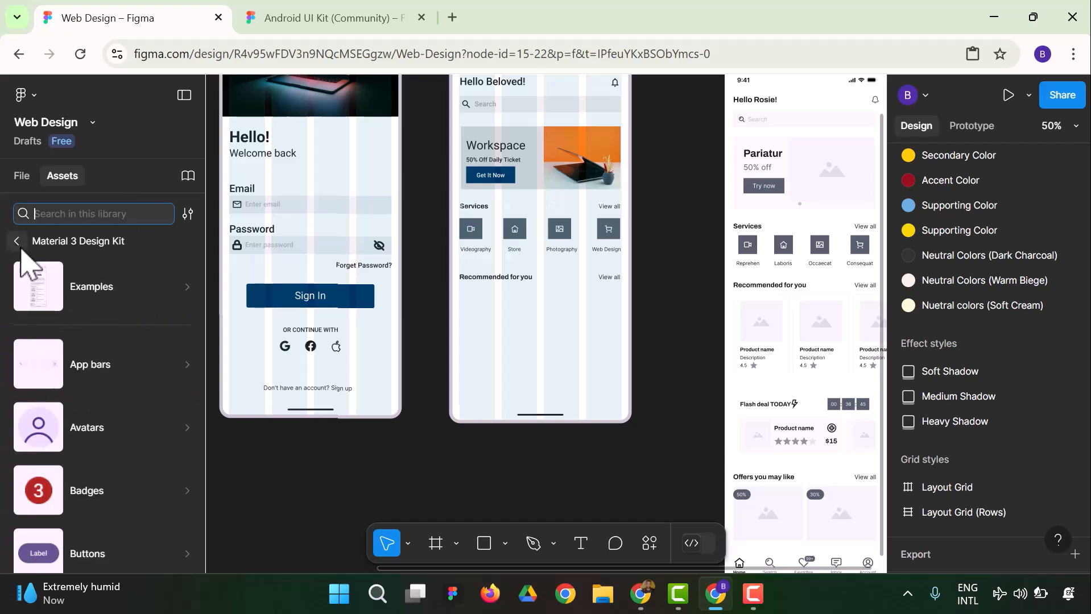
{"action": "scroll", "coordinate": [143, 318], "scroll_direction": "down", "scroll_amount": 5}
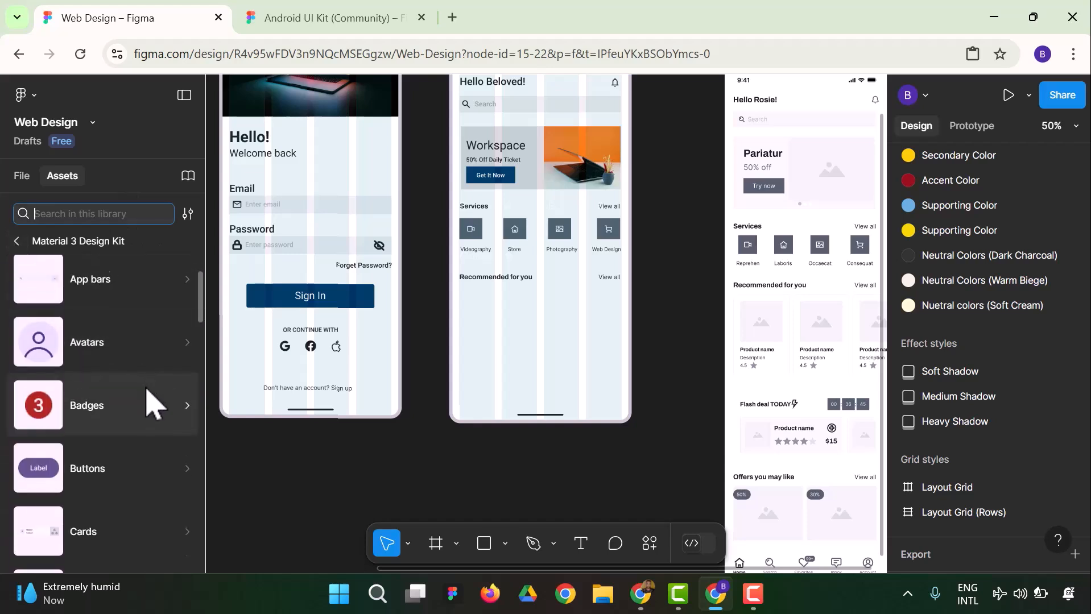
{"action": "scroll", "coordinate": [149, 405], "scroll_direction": "down", "scroll_amount": 6}
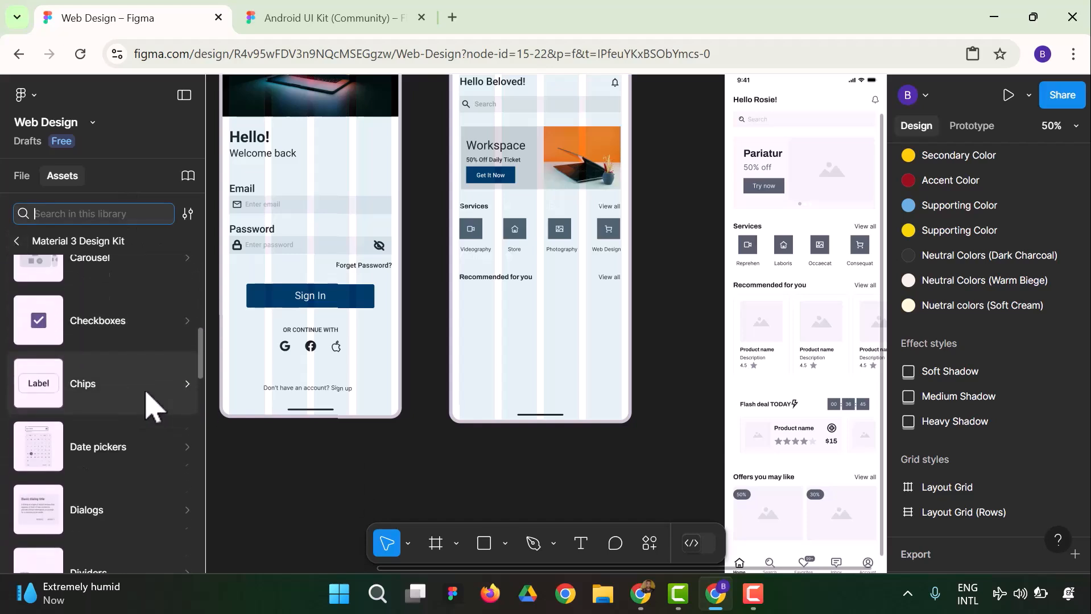
{"action": "scroll", "coordinate": [147, 401], "scroll_direction": "down", "scroll_amount": 5}
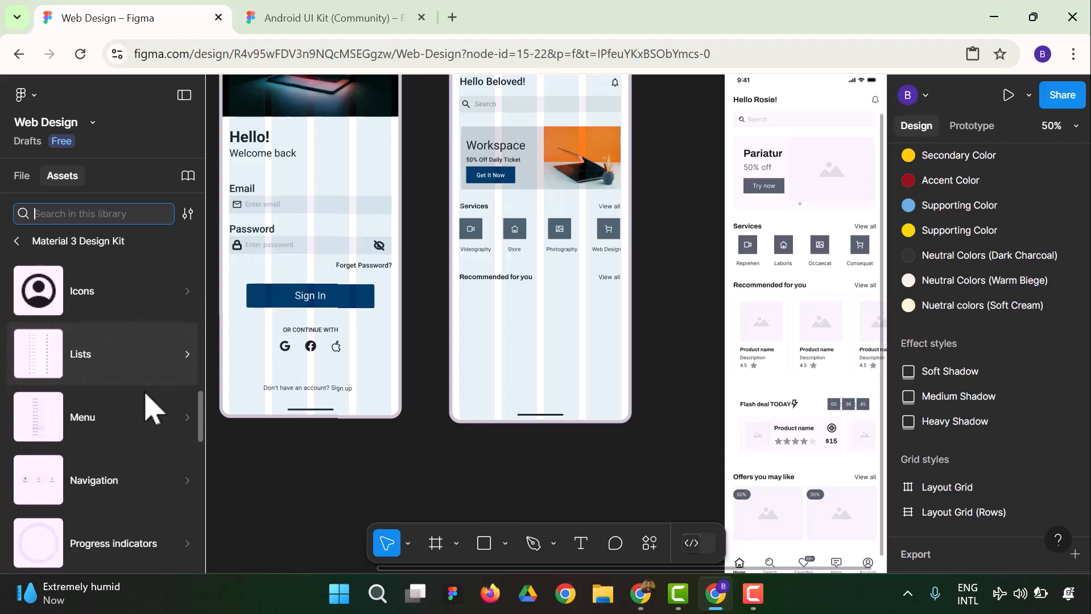
{"action": "left_click", "coordinate": [189, 408]}
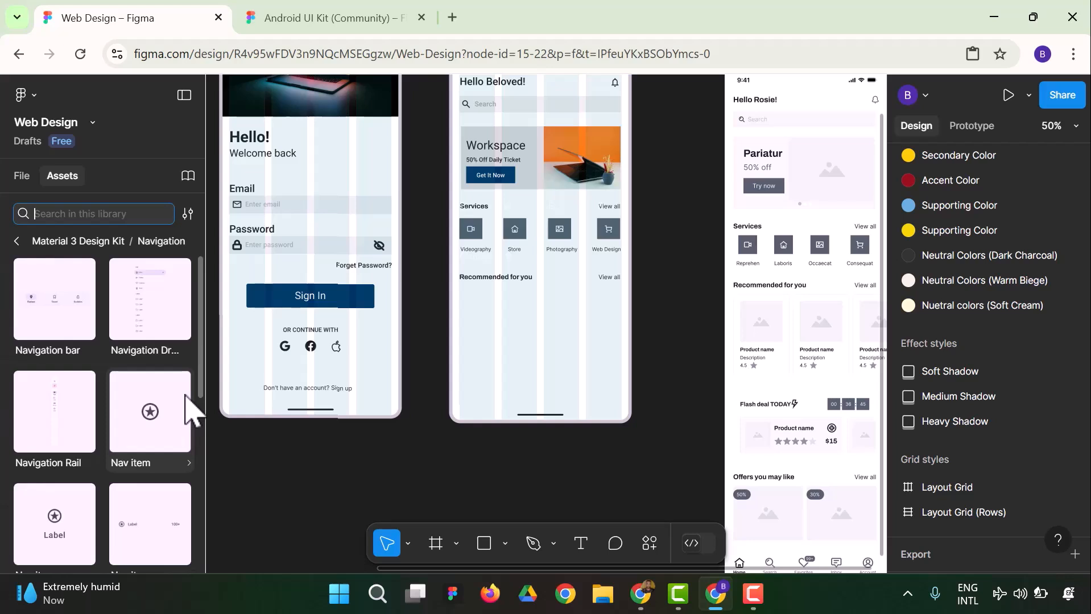
{"action": "scroll", "coordinate": [81, 365], "scroll_direction": "down", "scroll_amount": 6}
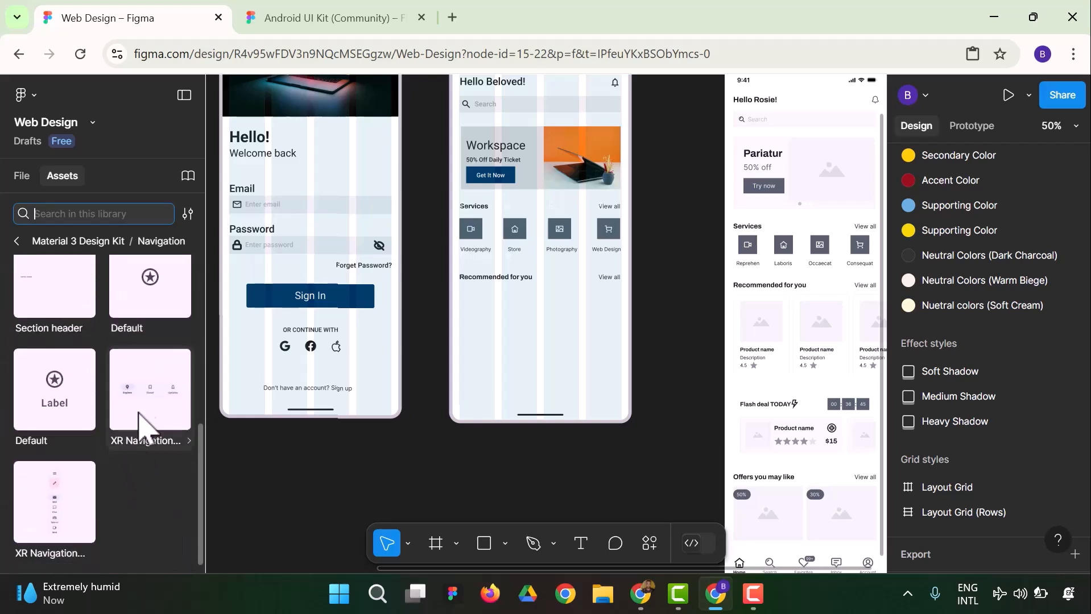
Check the kit's remaining component categories and search the Material 3 Design Kit for "App BAr"
{"action": "left_click", "coordinate": [17, 240]}
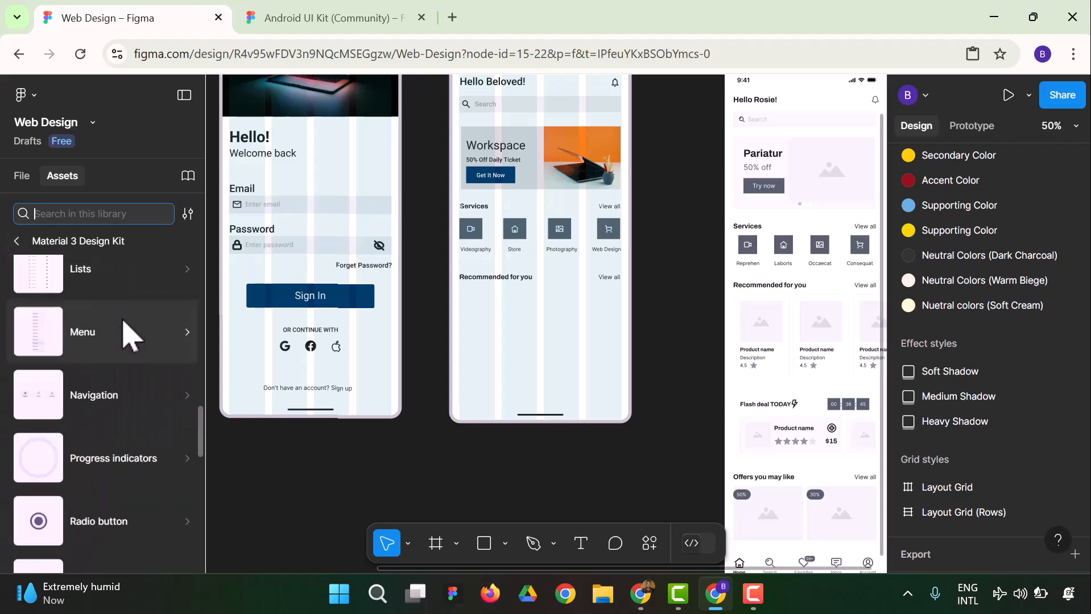
{"action": "scroll", "coordinate": [139, 435], "scroll_direction": "down", "scroll_amount": 8}
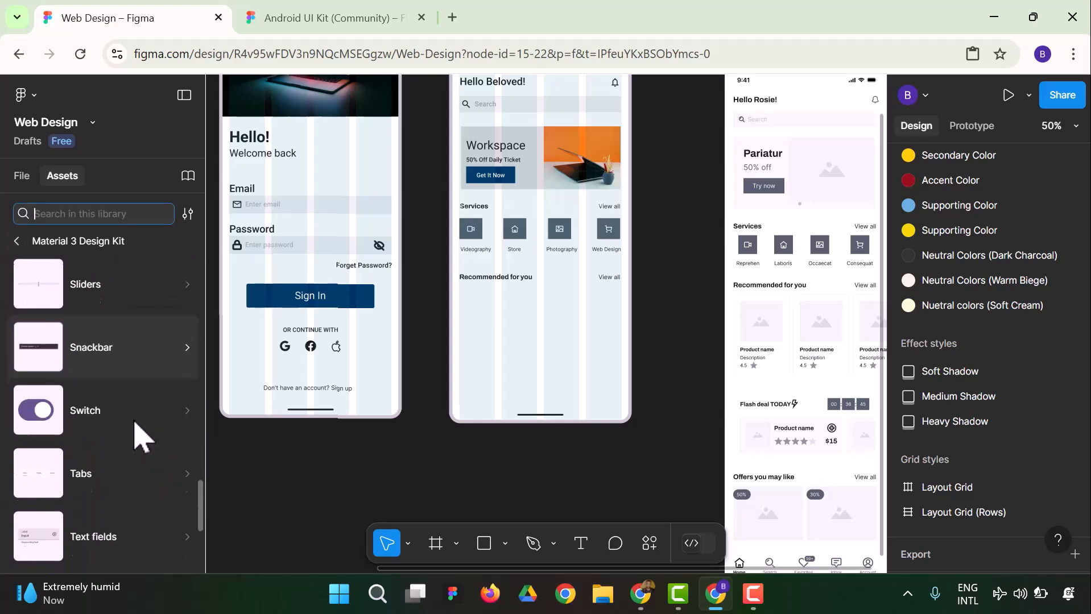
{"action": "scroll", "coordinate": [134, 426], "scroll_direction": "down", "scroll_amount": 3}
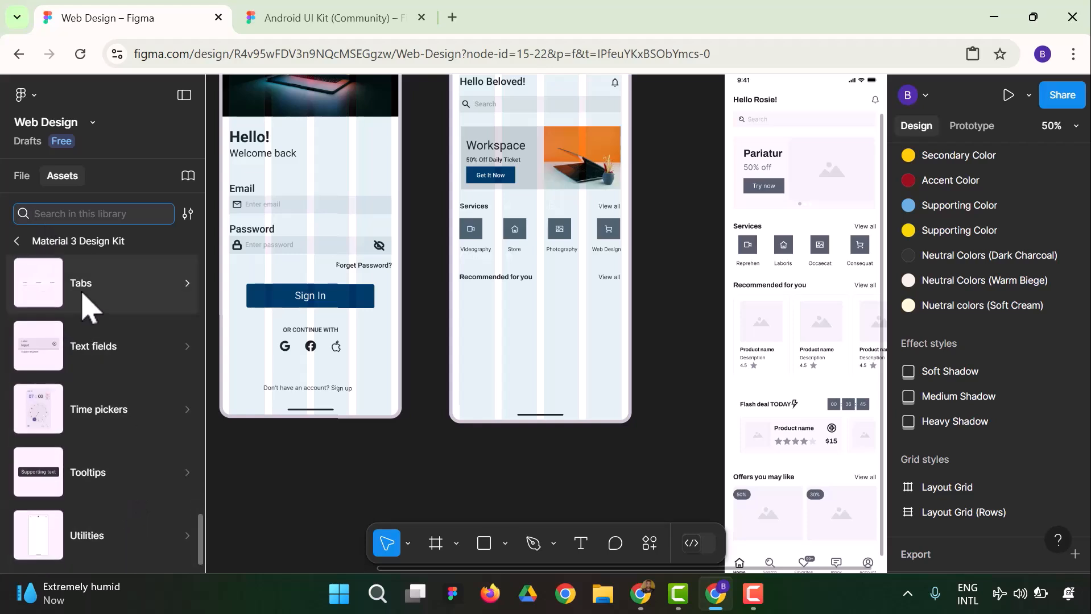
{"action": "type", "text": "App a"}
{"action": "key", "text": "BackSpace"}
{"action": "type", "text": "BAr"}
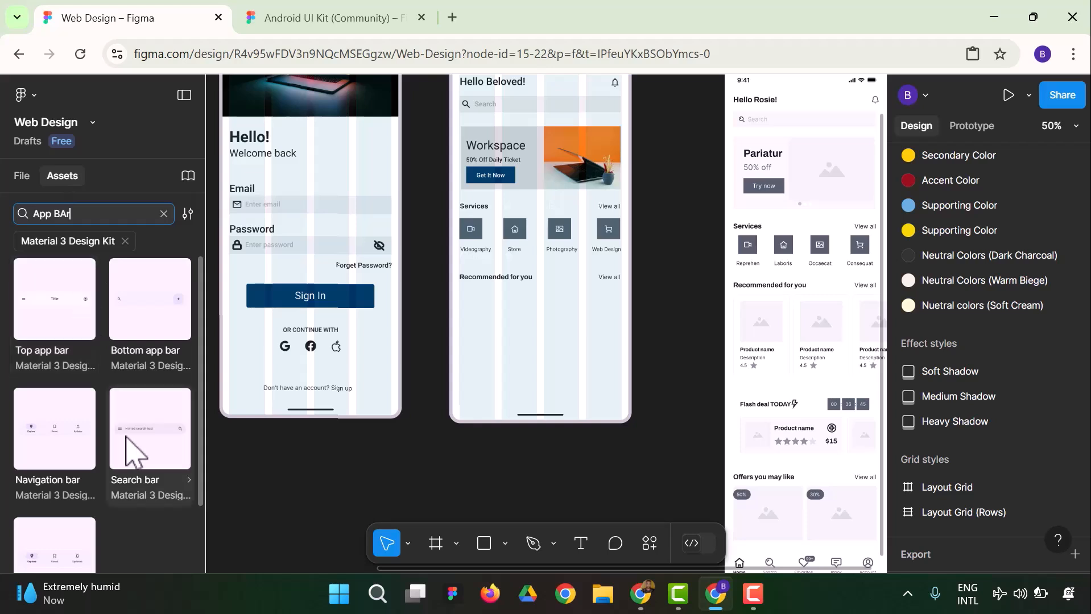
{"action": "scroll", "coordinate": [91, 432], "scroll_direction": "down", "scroll_amount": 2}
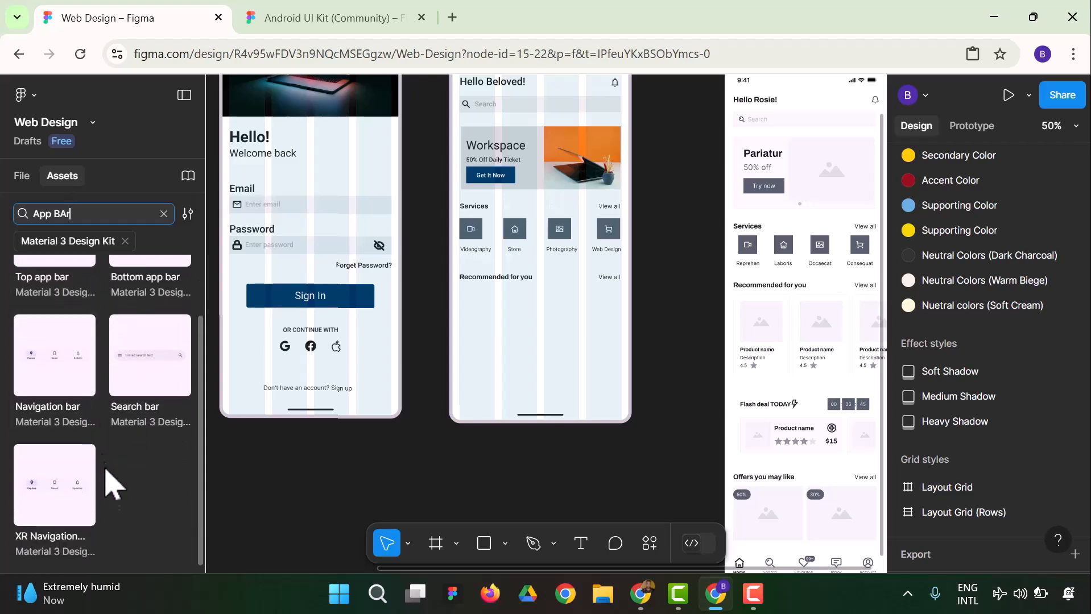
Extend the "App BAr" search to all libraries and examine the components found
{"action": "left_click", "coordinate": [125, 242]}
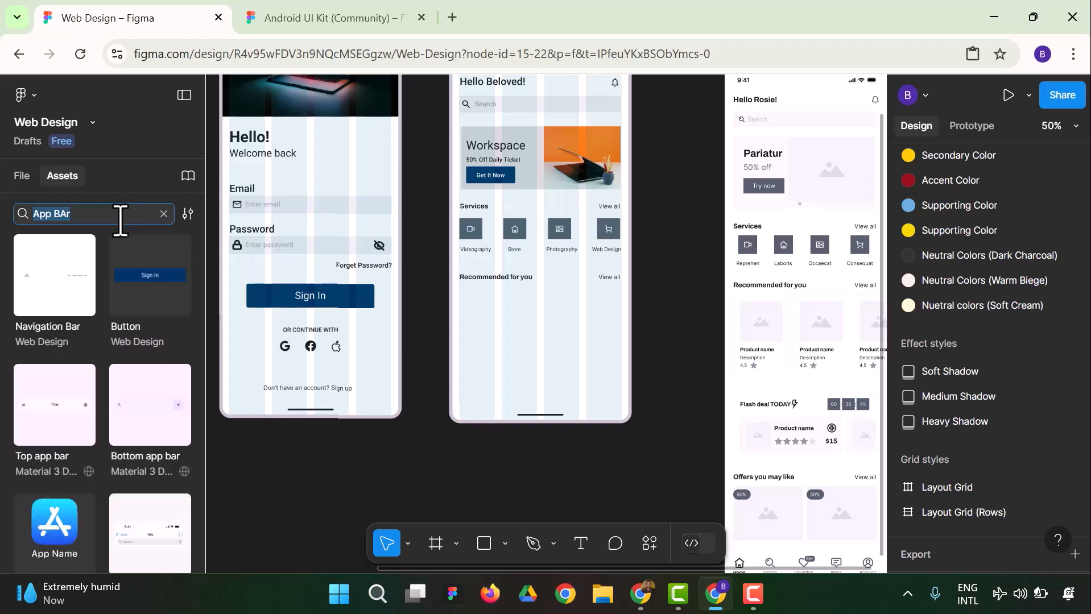
{"action": "scroll", "coordinate": [86, 364], "scroll_direction": "down", "scroll_amount": 5}
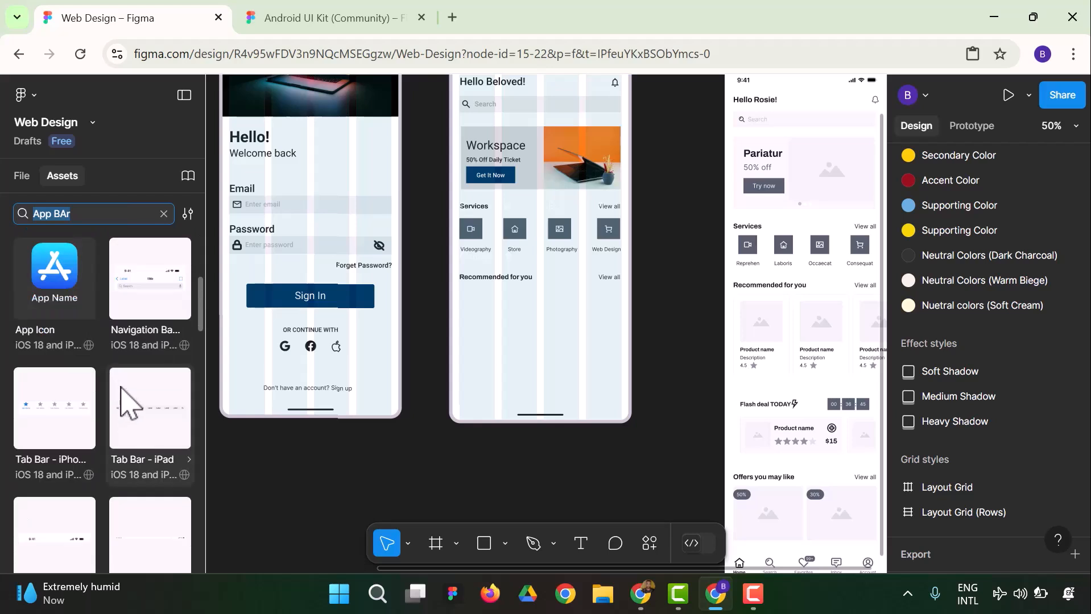
{"action": "scroll", "coordinate": [125, 398], "scroll_direction": "down", "scroll_amount": 6}
{"action": "scroll", "coordinate": [103, 416], "scroll_direction": "down", "scroll_amount": 6}
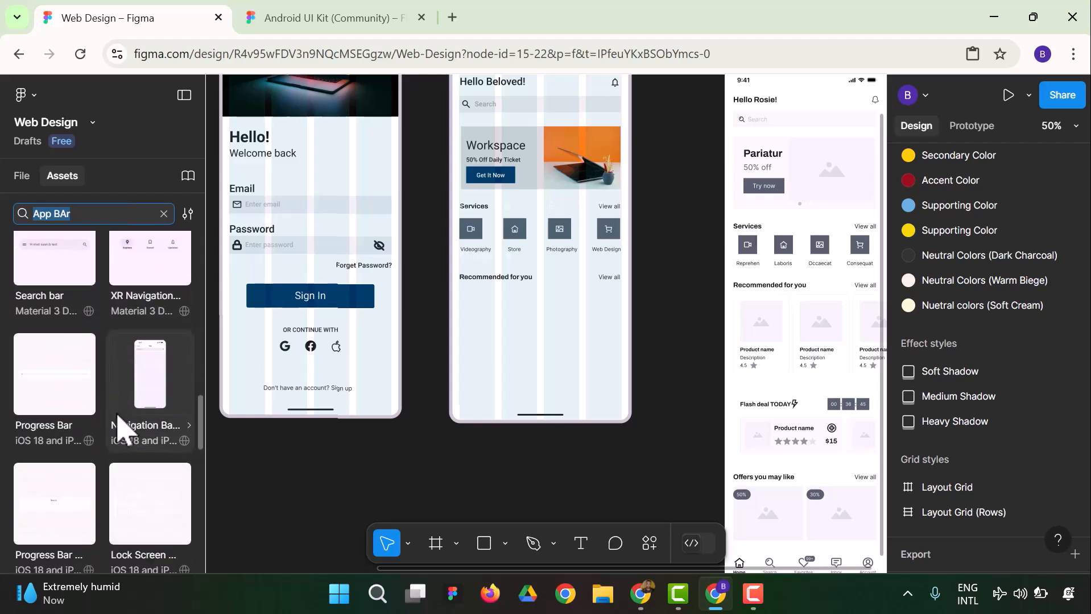
{"action": "scroll", "coordinate": [120, 426], "scroll_direction": "down", "scroll_amount": 2}
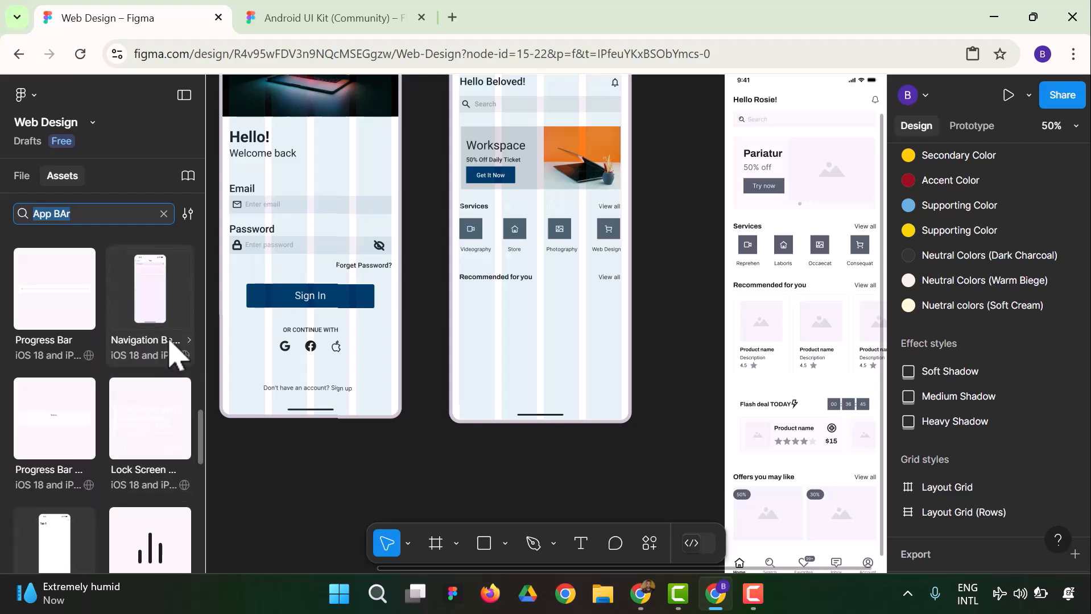
{"action": "scroll", "coordinate": [173, 381], "scroll_direction": "down", "scroll_amount": 3}
{"action": "scroll", "coordinate": [161, 405], "scroll_direction": "down", "scroll_amount": 9}
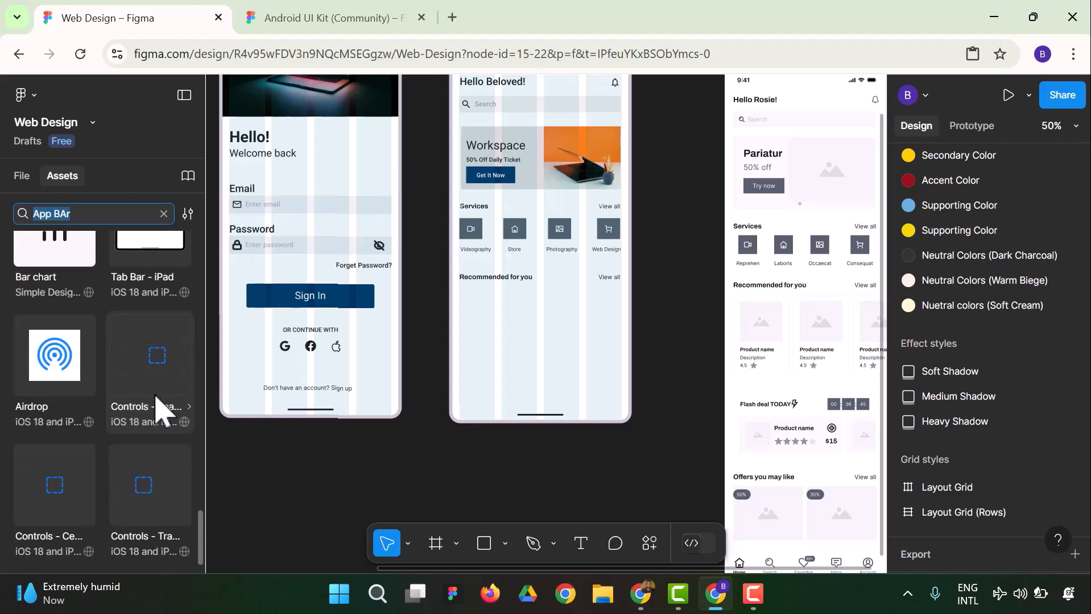
{"action": "scroll", "coordinate": [153, 416], "scroll_direction": "up", "scroll_amount": 10}
Replace the asset search term with "Navigation" across all libraries
{"action": "left_click", "coordinate": [98, 214]}
{"action": "key", "text": "BackSpace"}
{"action": "key", "text": "BackSpace"}
{"action": "key", "text": "BackSpace"}
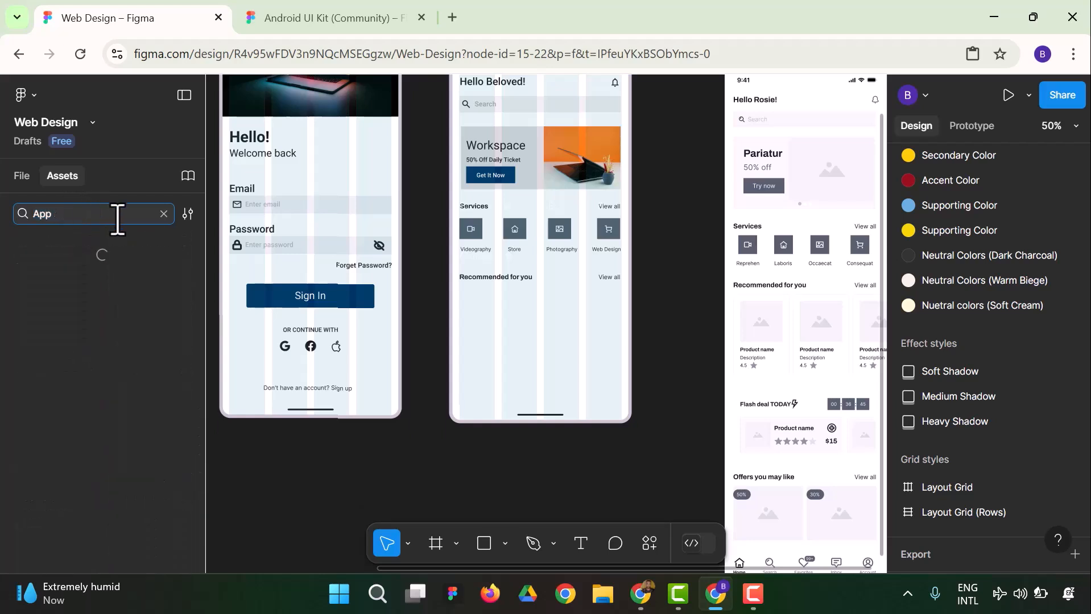
{"action": "key", "text": "BackSpace"}
{"action": "type", "text": "Na"}
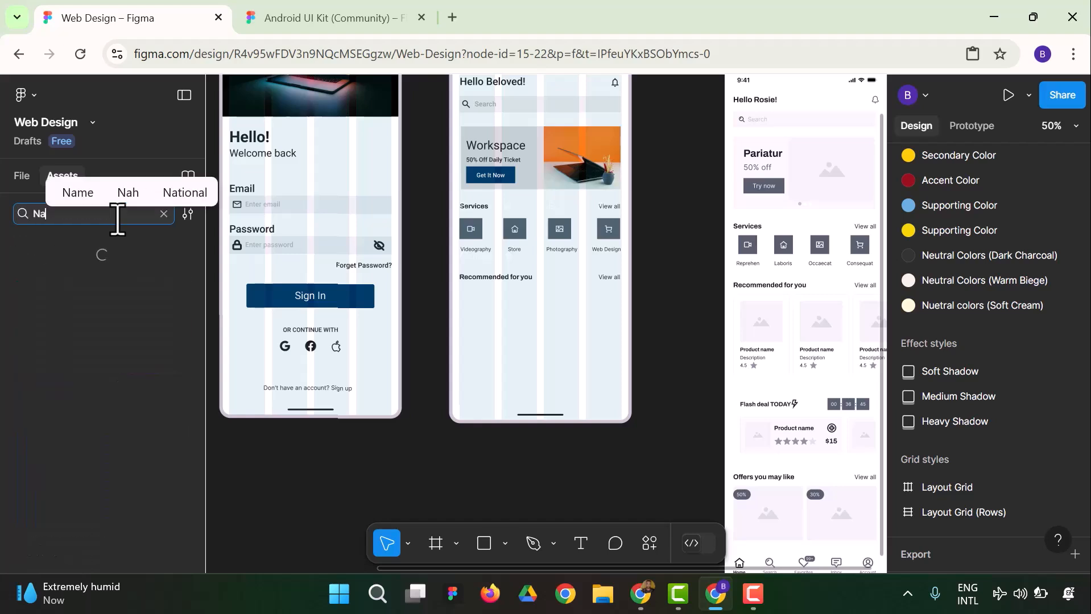
{"action": "type", "text": "vigation"}
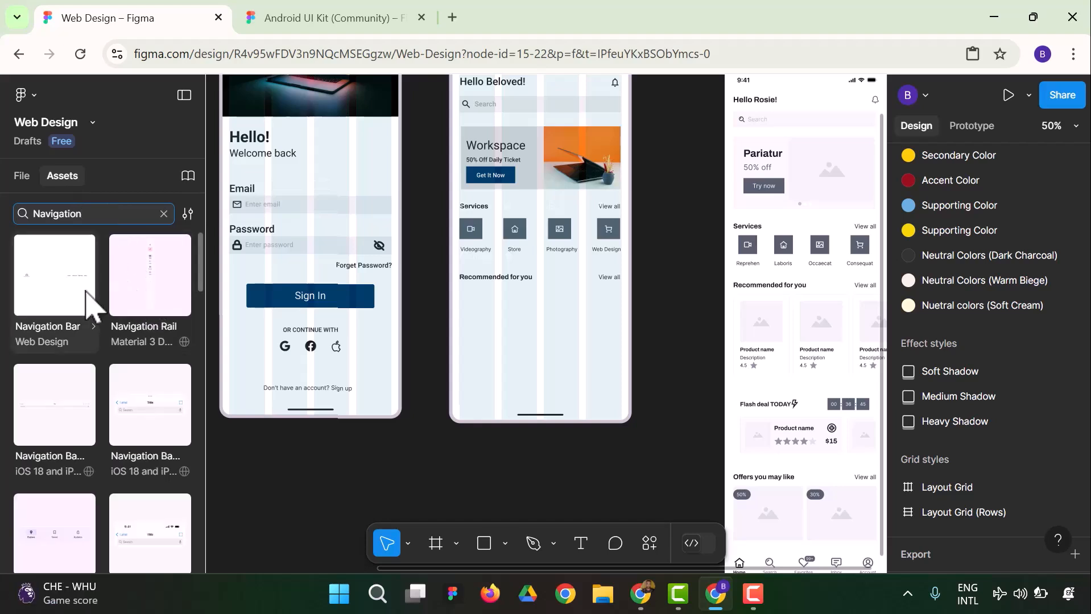
Examine the Navigation components from all libraries for one that suits the homepage's bottom bar
{"action": "scroll", "coordinate": [97, 307], "scroll_direction": "down", "scroll_amount": 2}
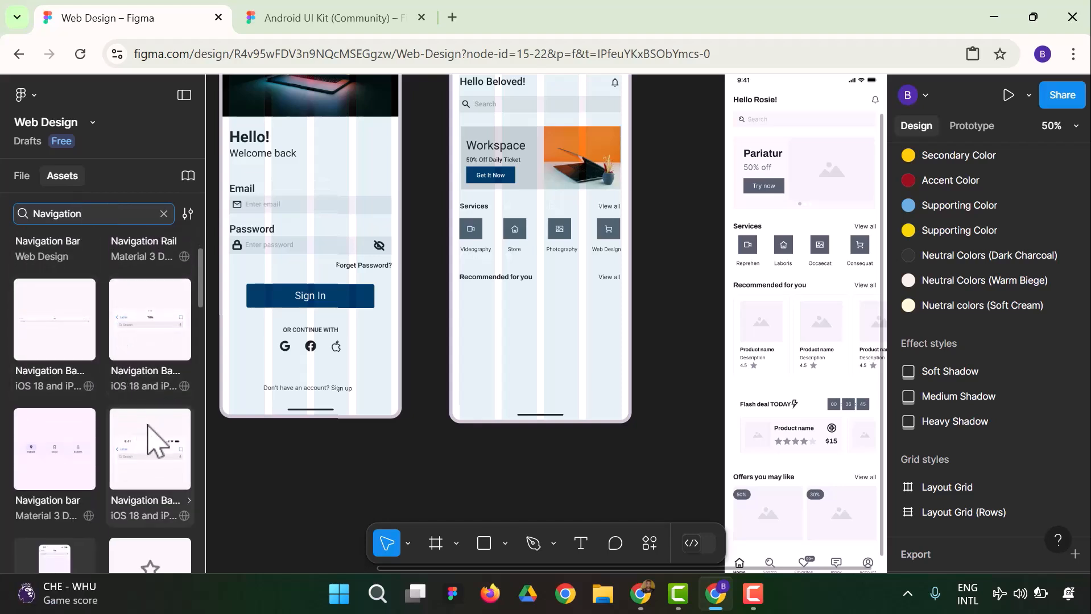
{"action": "scroll", "coordinate": [154, 441], "scroll_direction": "down", "scroll_amount": 1}
{"action": "scroll", "coordinate": [144, 498], "scroll_direction": "down", "scroll_amount": 6}
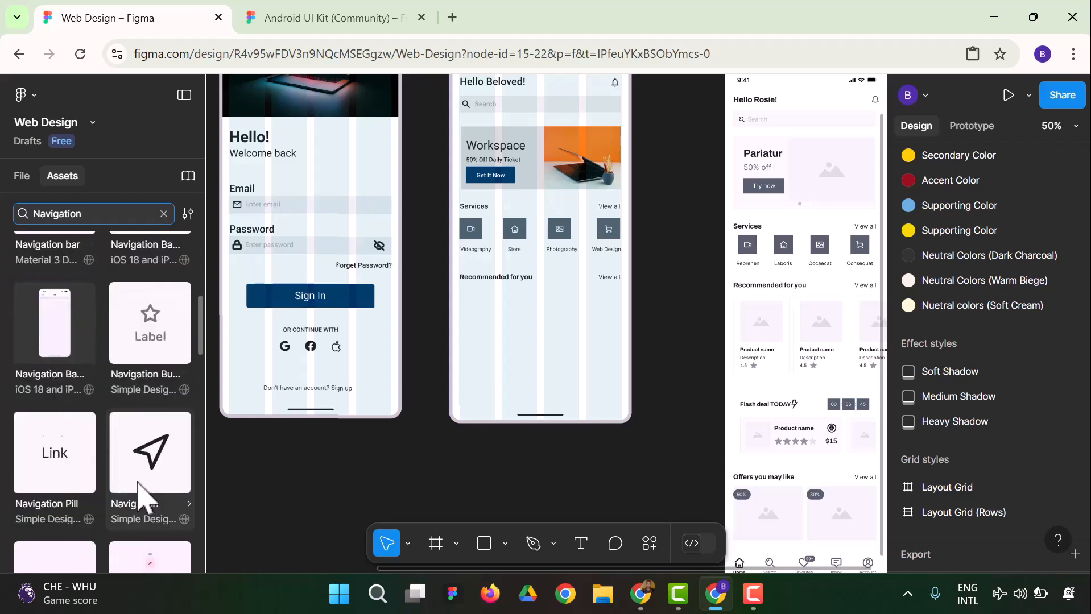
{"action": "scroll", "coordinate": [122, 494], "scroll_direction": "down", "scroll_amount": 6}
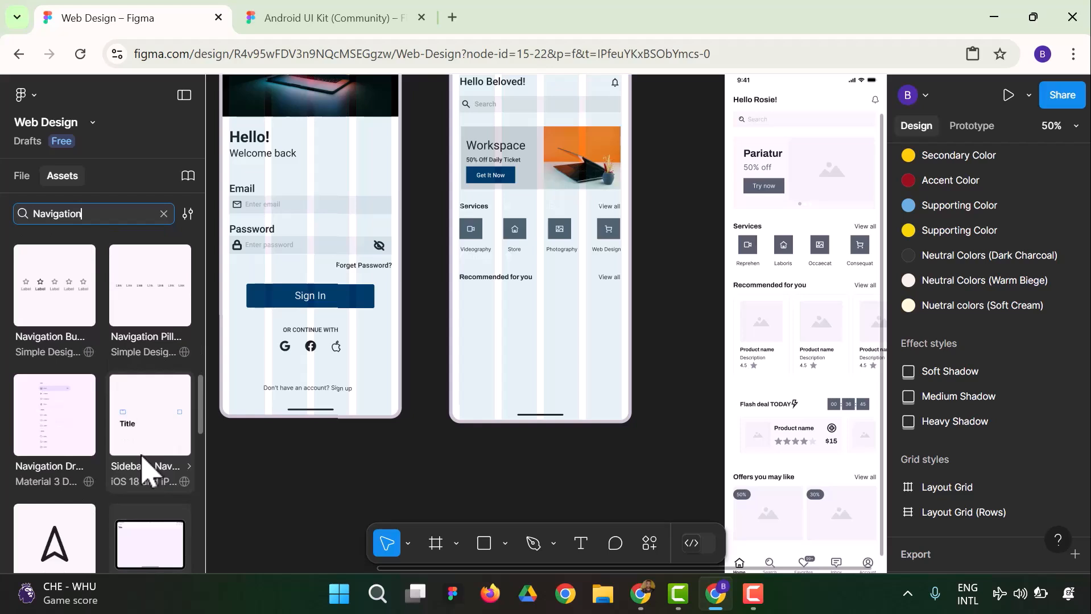
{"action": "scroll", "coordinate": [103, 462], "scroll_direction": "down", "scroll_amount": 2}
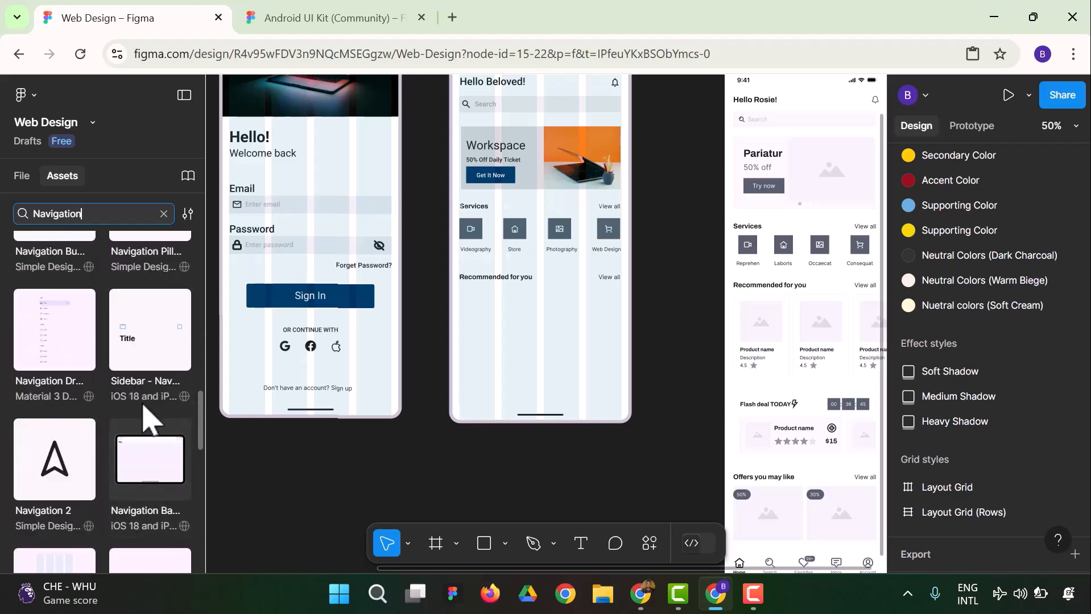
{"action": "scroll", "coordinate": [142, 474], "scroll_direction": "down", "scroll_amount": 3}
{"action": "scroll", "coordinate": [328, 445], "scroll_direction": "down", "scroll_amount": 1}
{"action": "scroll", "coordinate": [141, 487], "scroll_direction": "down", "scroll_amount": 7}
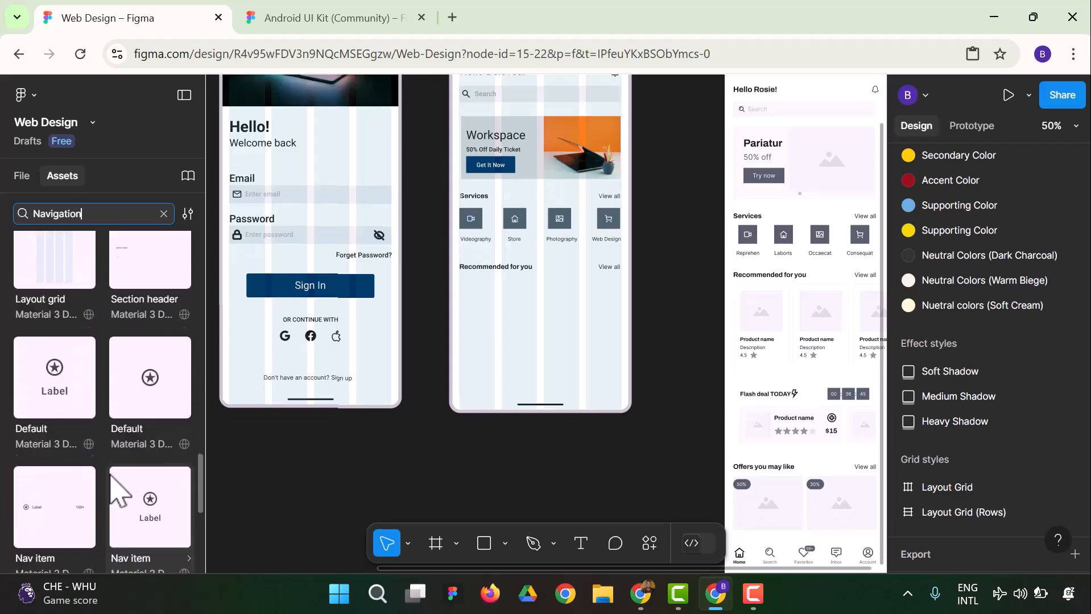
{"action": "scroll", "coordinate": [68, 464], "scroll_direction": "down", "scroll_amount": 2}
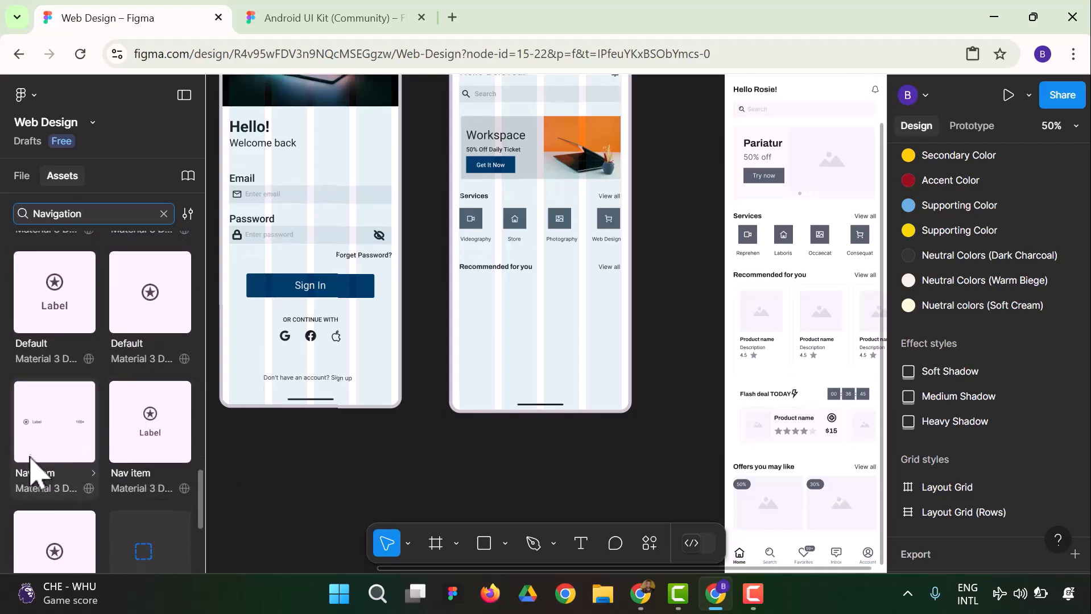
{"action": "scroll", "coordinate": [34, 472], "scroll_direction": "down", "scroll_amount": 4}
{"action": "left_click", "coordinate": [287, 482]}
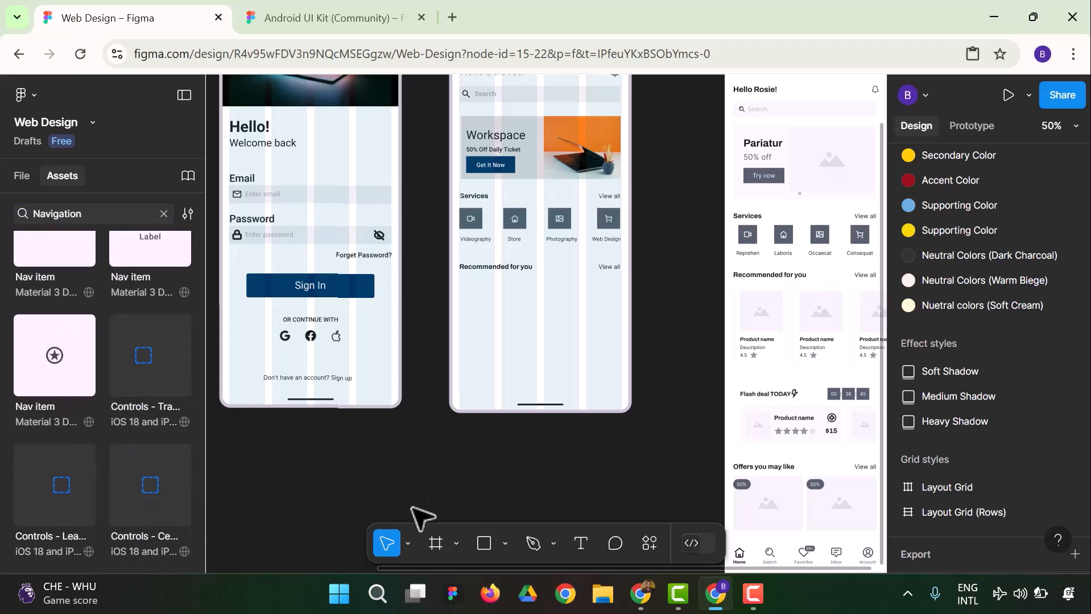
Draw a full-width rectangle of about 412 × 74 across the bottom end of the homepage frame
{"action": "left_click", "coordinate": [23, 176]}
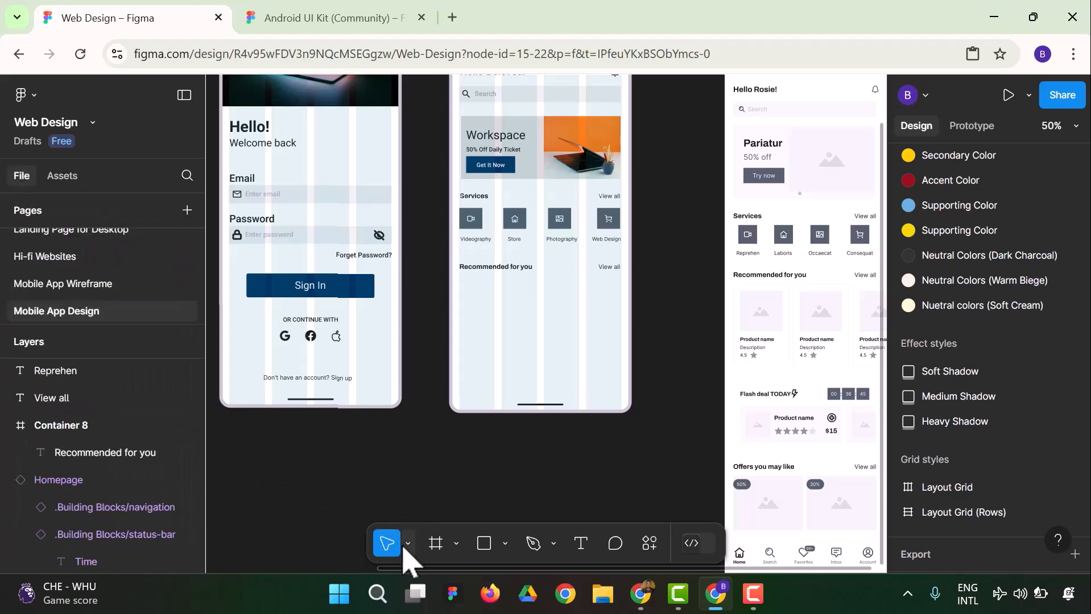
{"action": "left_click", "coordinate": [484, 547]}
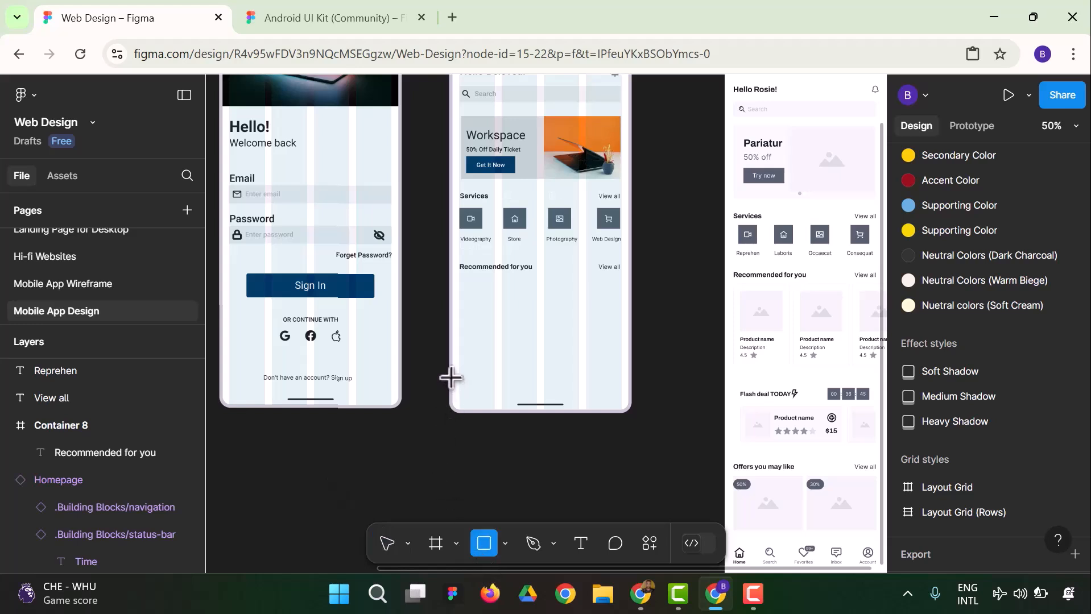
{"action": "mouse_move", "coordinate": [453, 379]}
{"action": "left_mouse_down"}
{"action": "mouse_move", "coordinate": [503, 405]}
{"action": "mouse_move", "coordinate": [624, 409]}
{"action": "left_mouse_up"}
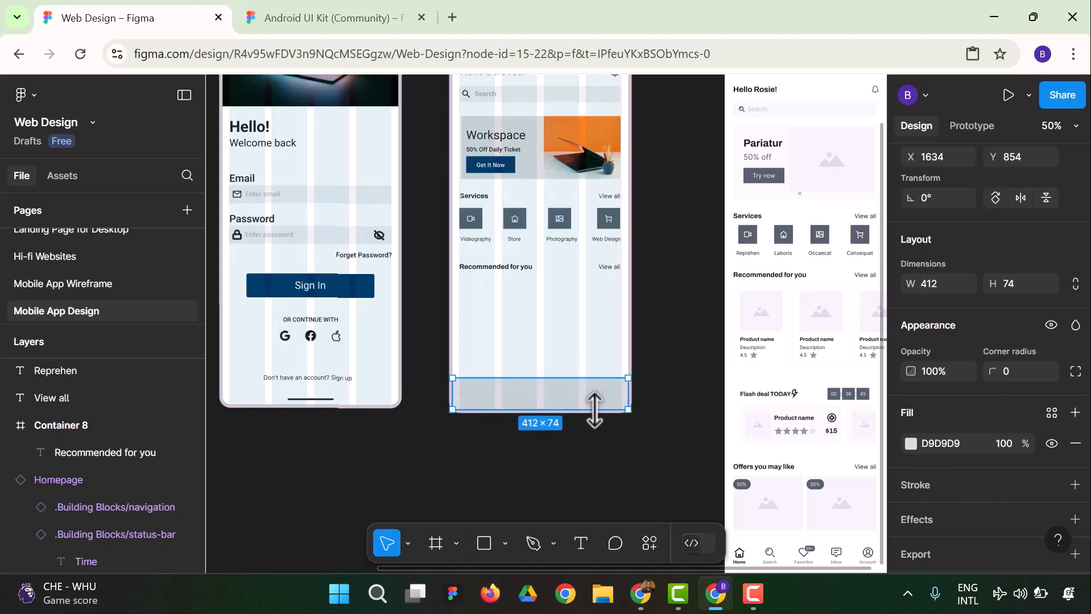
{"action": "left_click", "coordinate": [670, 475]}
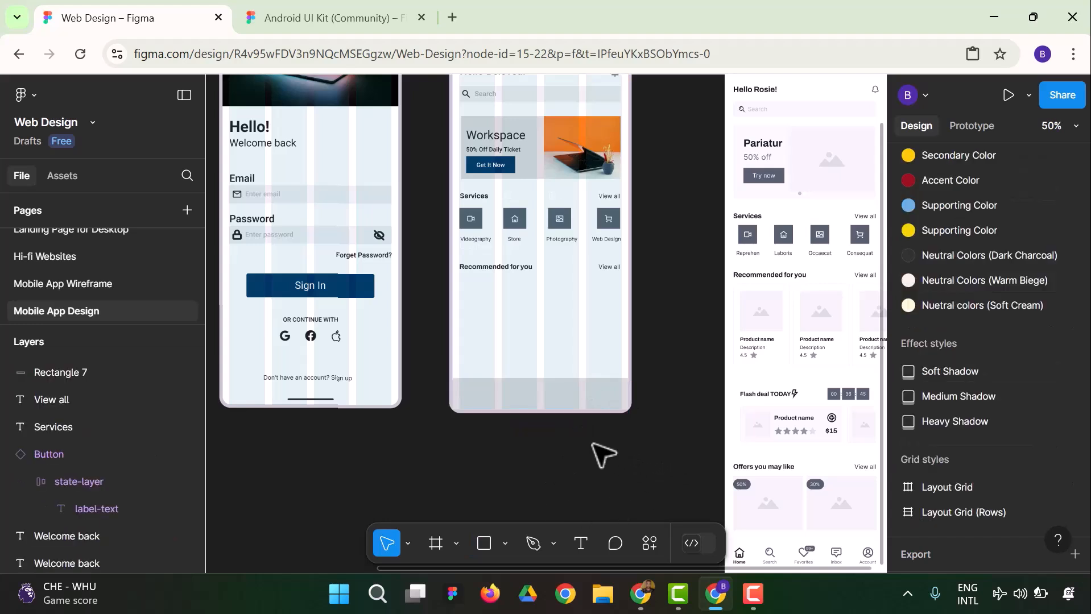
Fill the rectangle across the bottom end of the homepage frame with the Primary Color library style
{"action": "left_click", "coordinate": [535, 405]}
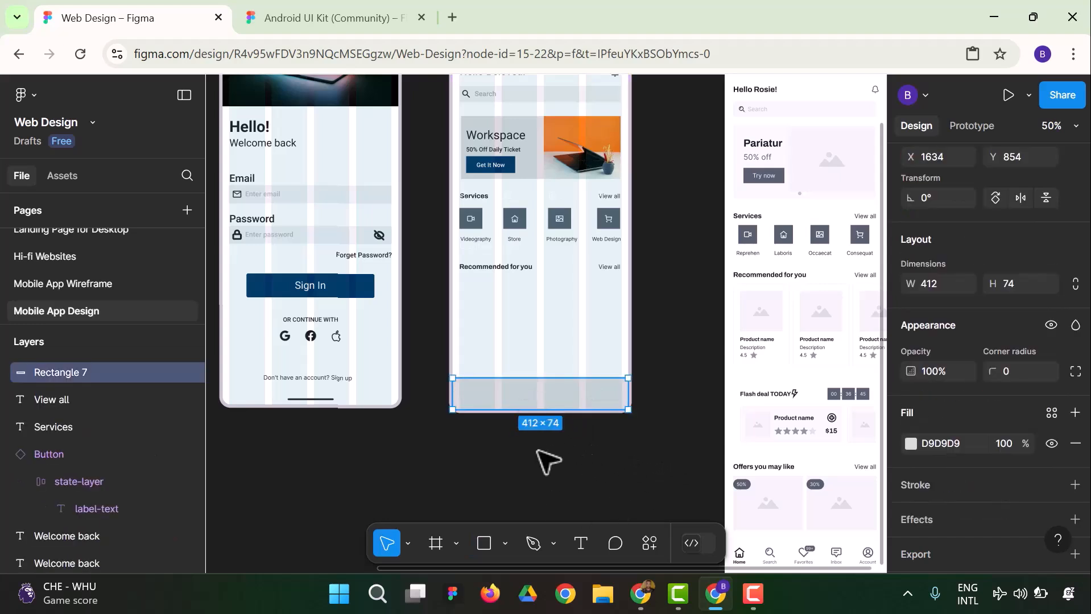
{"action": "left_click", "coordinate": [595, 487]}
{"action": "left_click", "coordinate": [574, 402]}
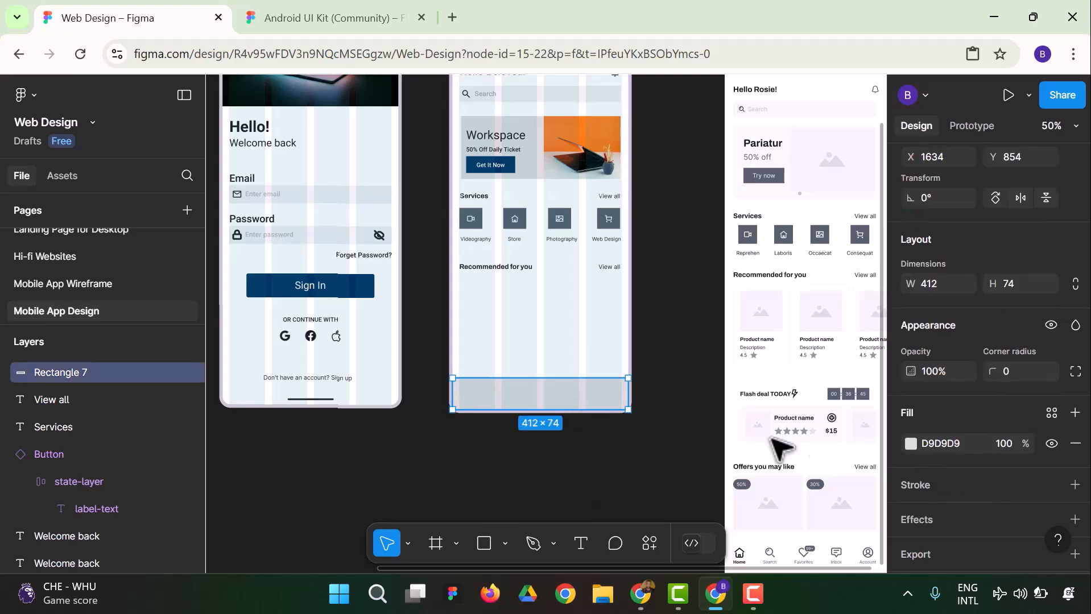
{"action": "left_click", "coordinate": [911, 445]}
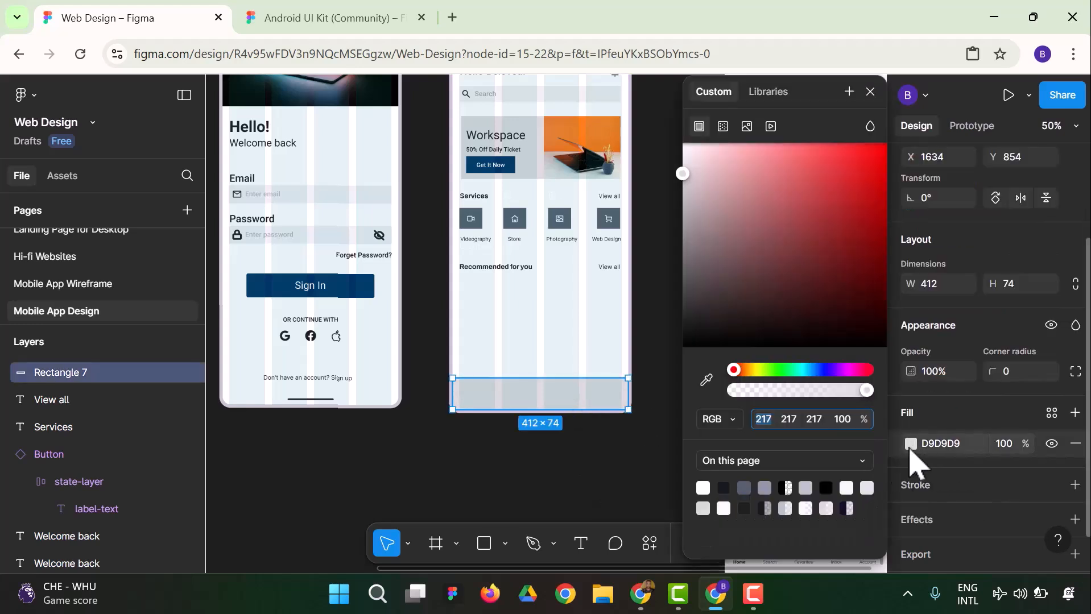
{"action": "left_click", "coordinate": [767, 92]}
{"action": "left_click", "coordinate": [731, 200]}
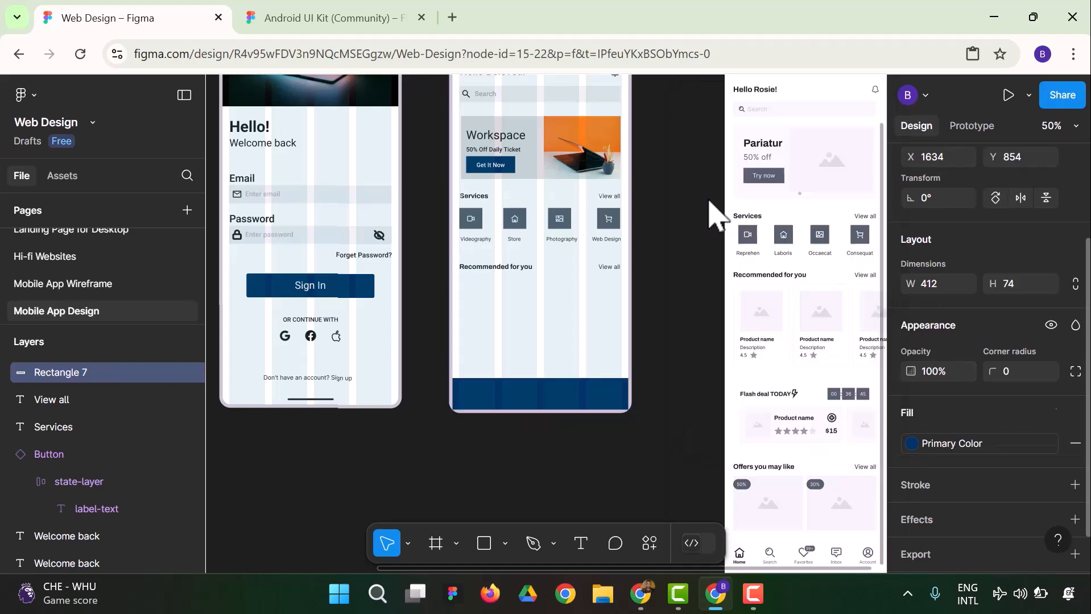
{"action": "left_click", "coordinate": [664, 336]}
Round all corners of the homepage's bottom bar rectangle with a corner radius of 20
{"action": "left_click", "coordinate": [619, 400]}
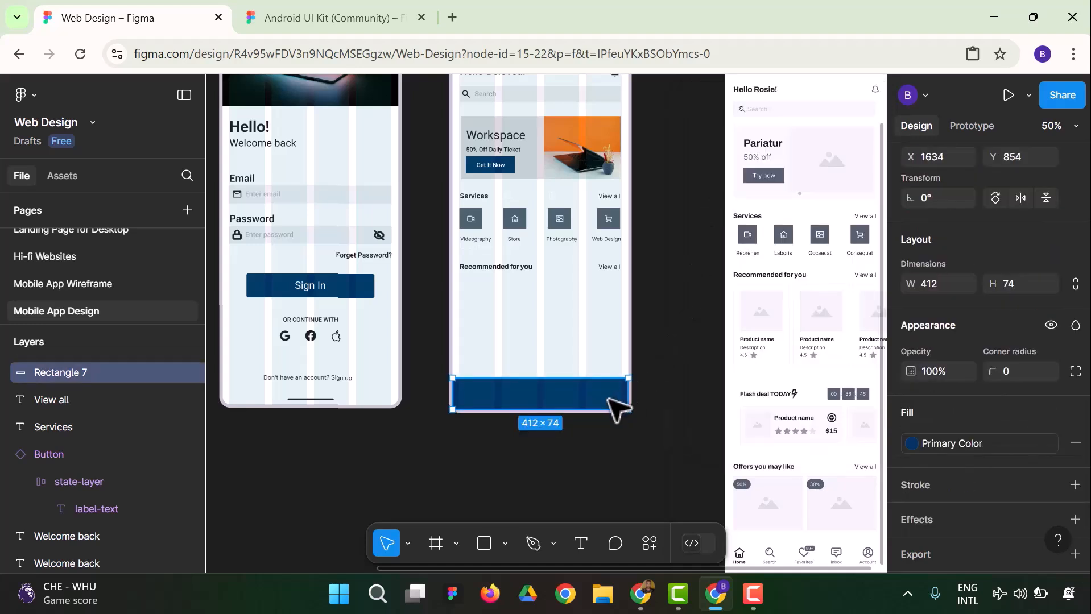
{"action": "left_click", "coordinate": [1014, 371]}
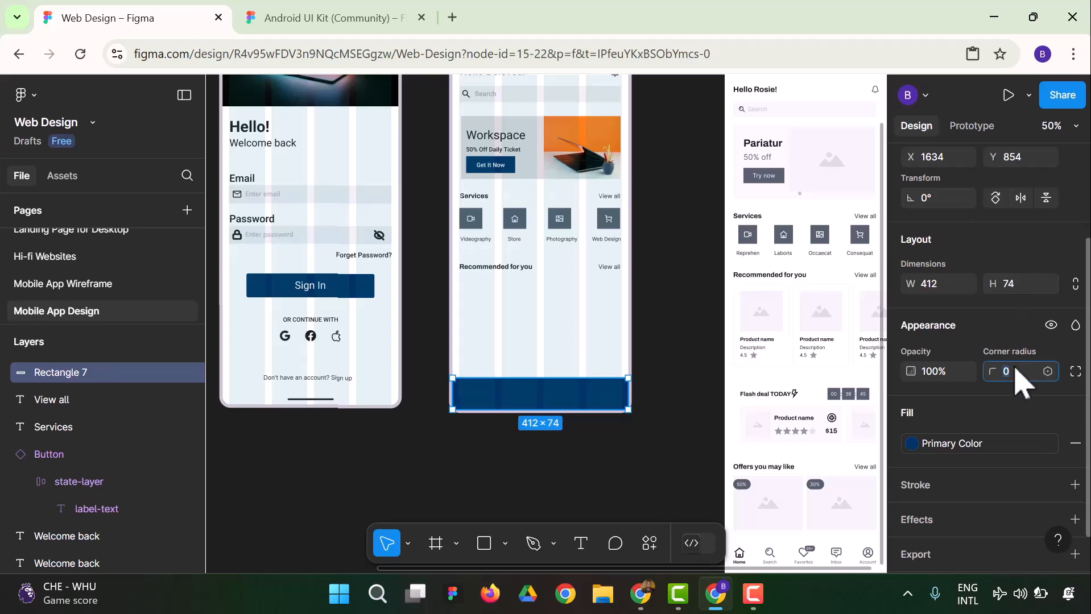
{"action": "scroll", "coordinate": [1018, 387], "scroll_direction": "up", "scroll_amount": 2}
{"action": "scroll", "coordinate": [1018, 387], "scroll_direction": "down", "scroll_amount": 2}
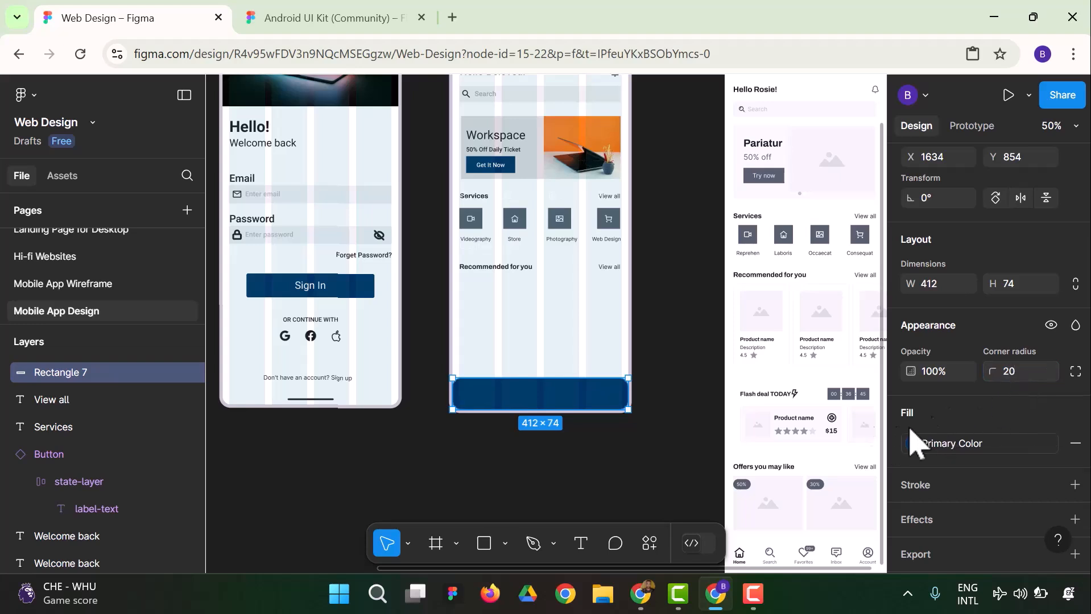
Set the top-left and top-right corner radii of the homepage's bottom bar to 0
{"action": "left_click", "coordinate": [1075, 371]}
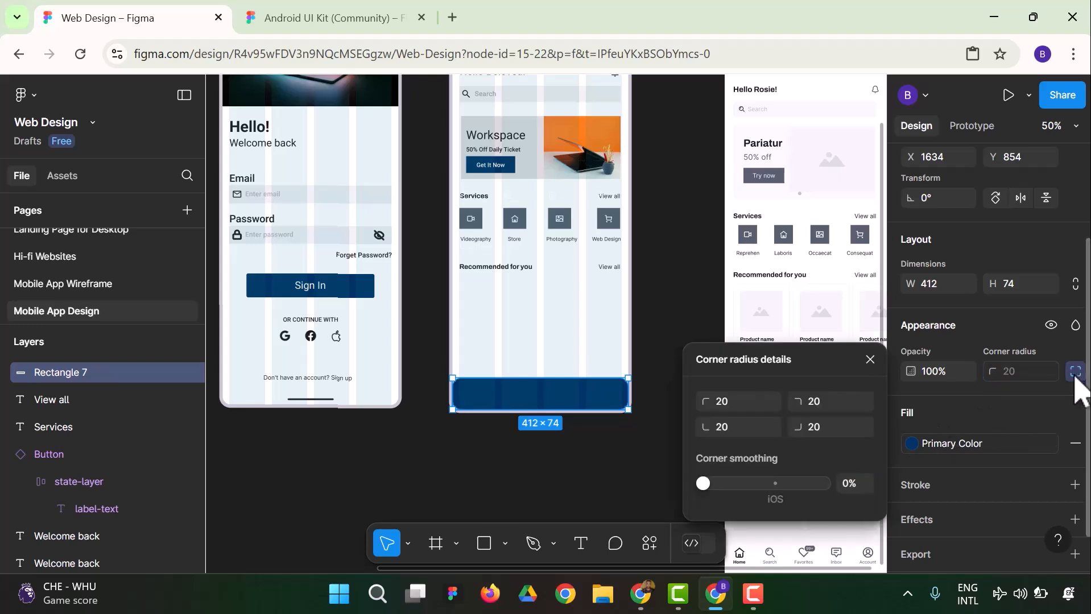
{"action": "left_click", "coordinate": [735, 406]}
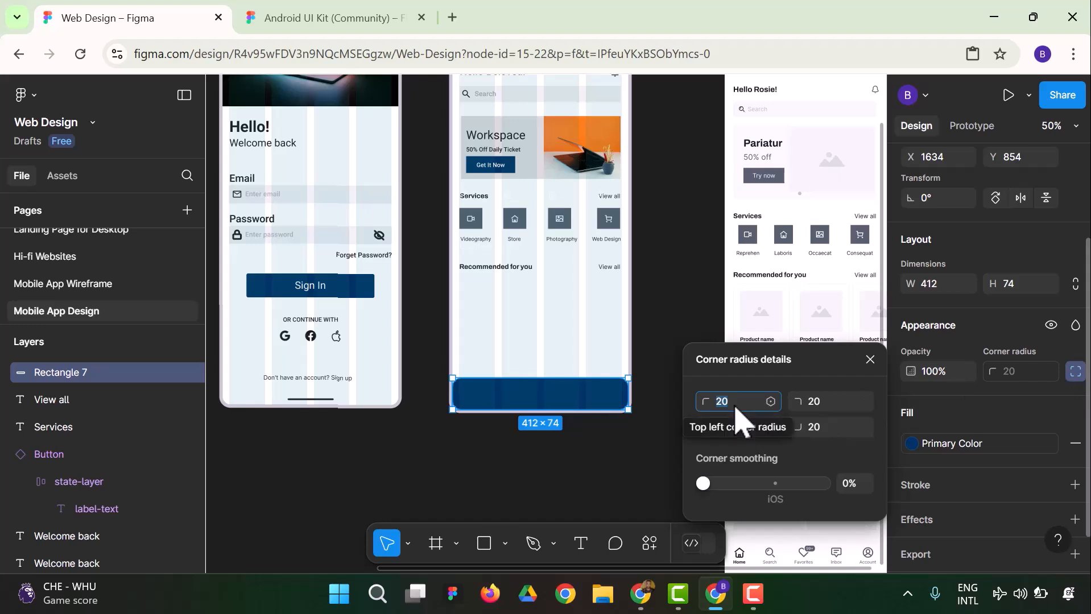
{"action": "key", "text": "BackSpace"}
{"action": "type", "text": "0"}
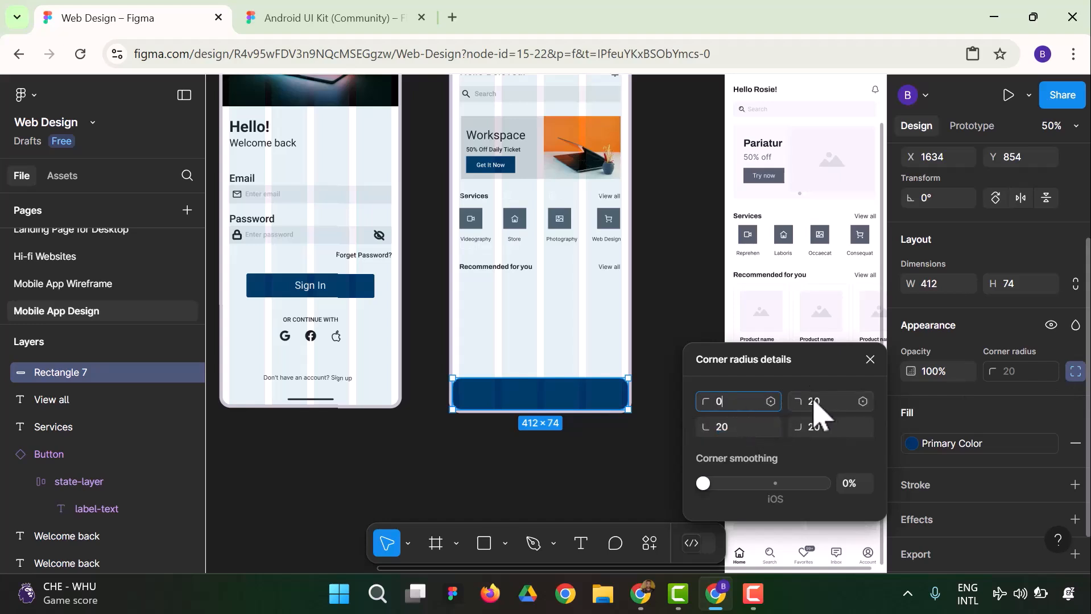
{"action": "left_click", "coordinate": [823, 402]}
{"action": "key", "text": "BackSpace"}
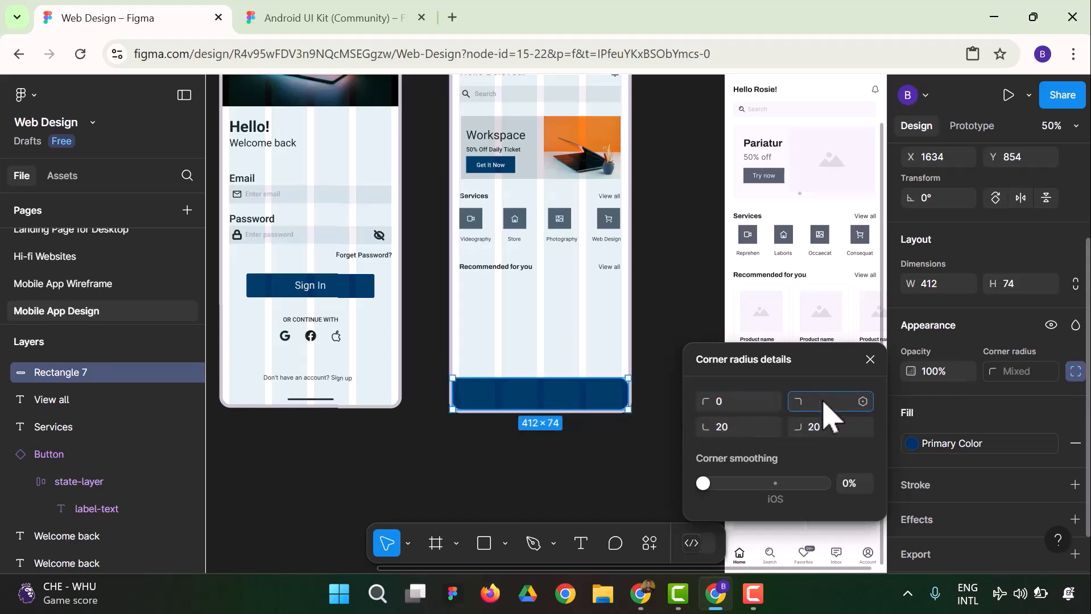
{"action": "type", "text": "0"}
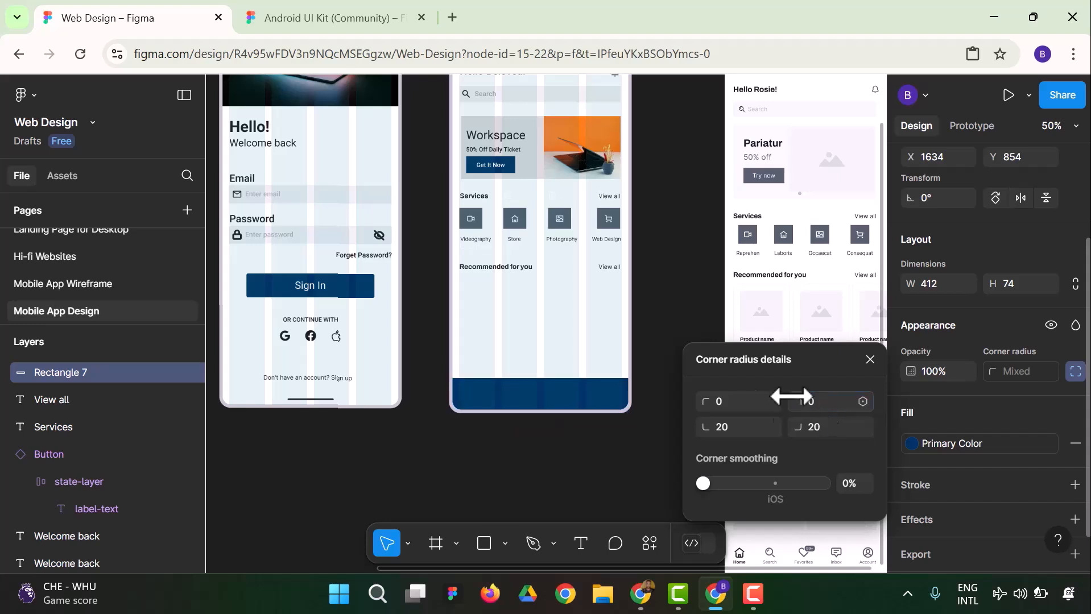
{"action": "left_click", "coordinate": [697, 342]}
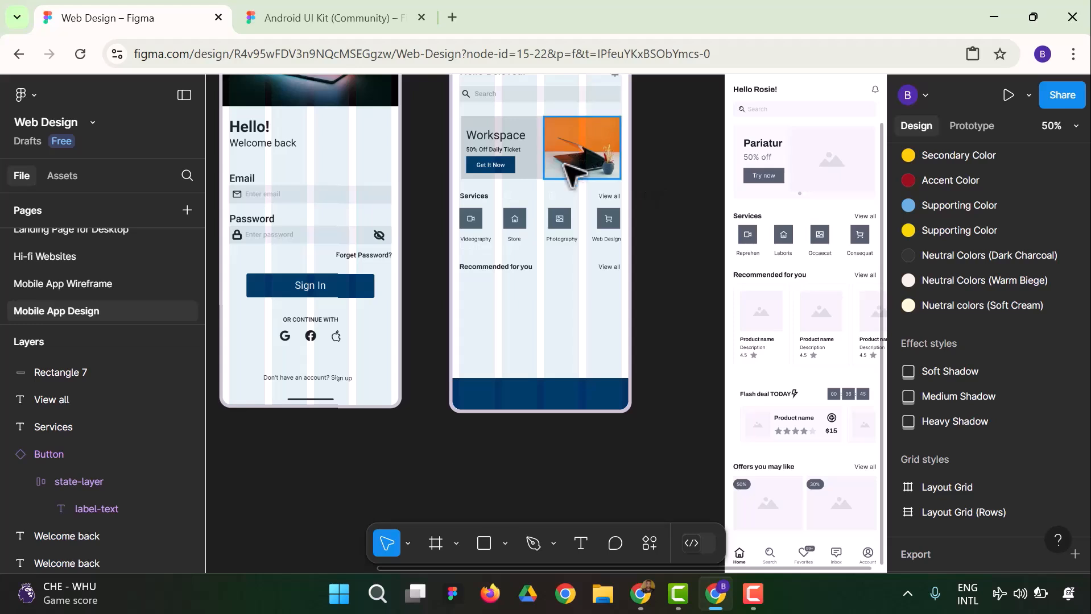
Draw a rectangle of about 383 × 160 below the "Recommended for you" heading on the homepage
{"action": "left_click", "coordinate": [487, 545]}
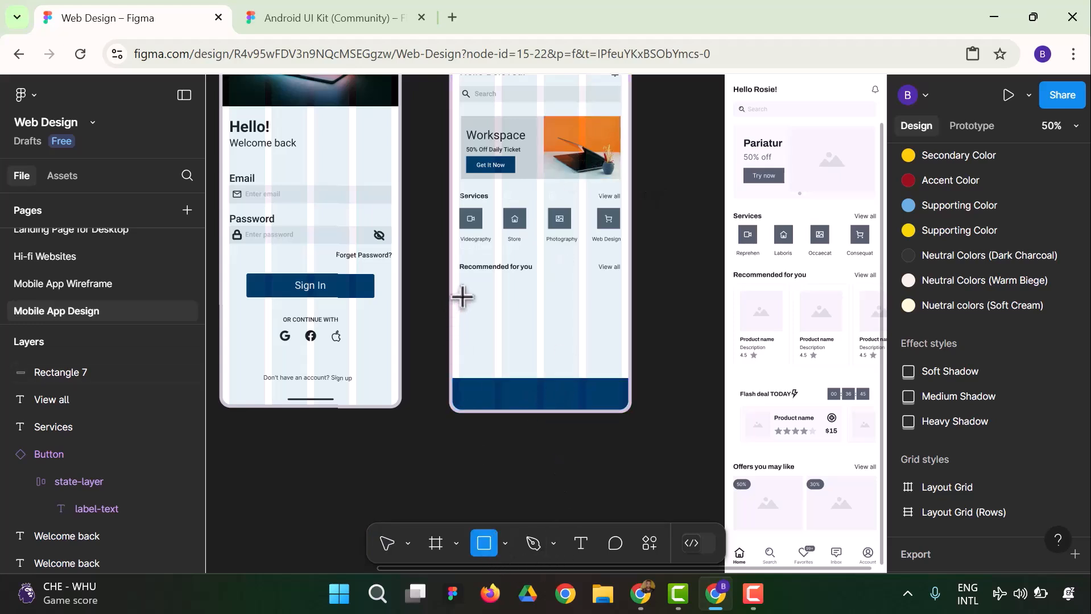
{"action": "left_click_drag", "start_coordinate": [460, 286], "coordinate": [623, 354]}
{"action": "left_click", "coordinate": [672, 285]}
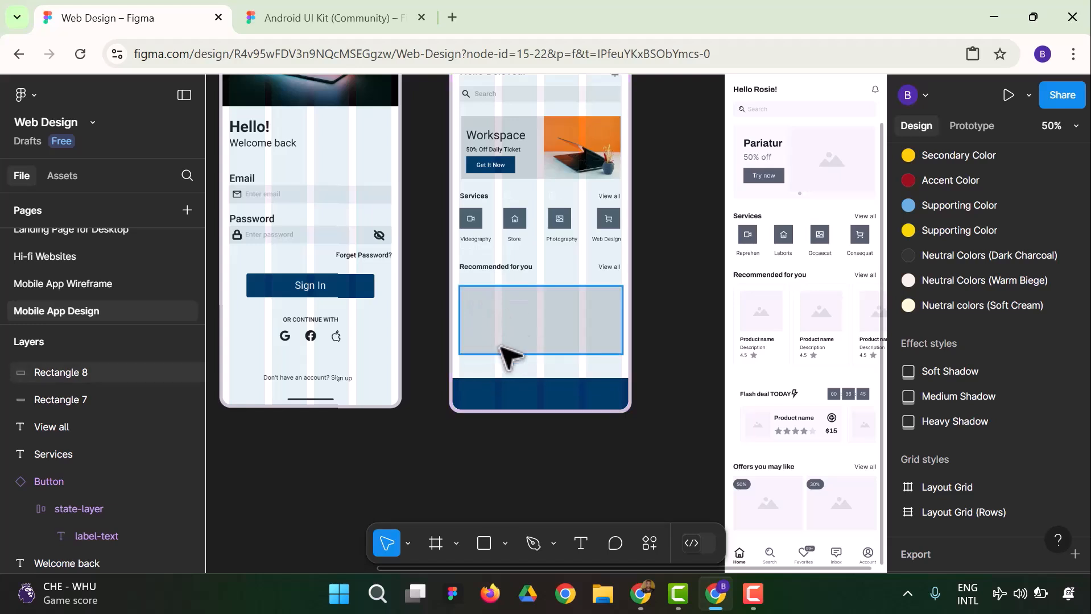
Check the text styles of the banner's "Workspace" heading and its "50% Off Daily Ticket" line
{"action": "left_click", "coordinate": [495, 135]}
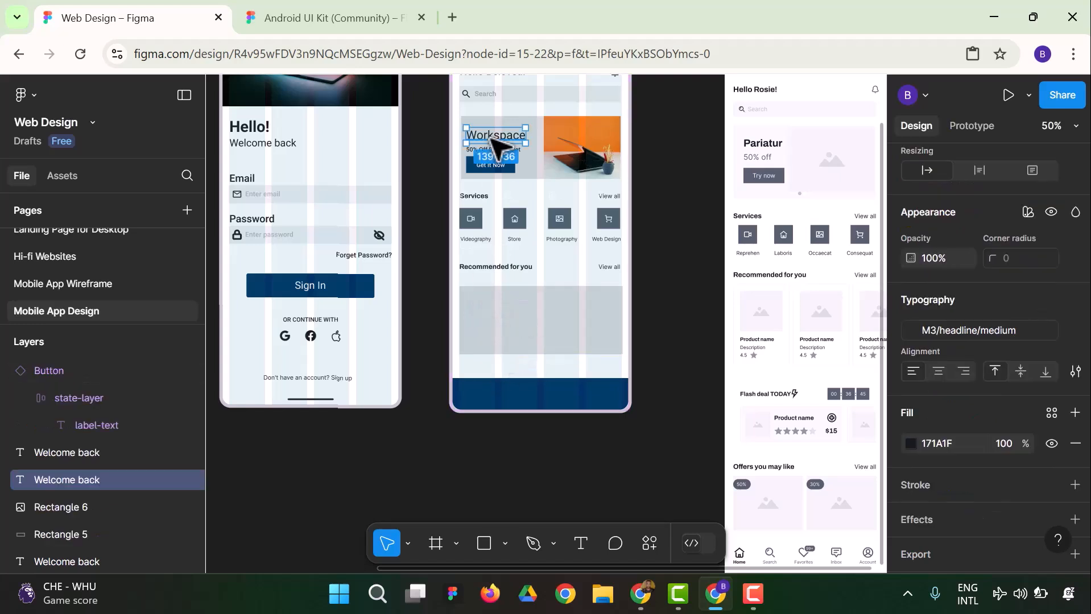
{"action": "left_click", "coordinate": [426, 188]}
{"action": "left_click", "coordinate": [478, 138]}
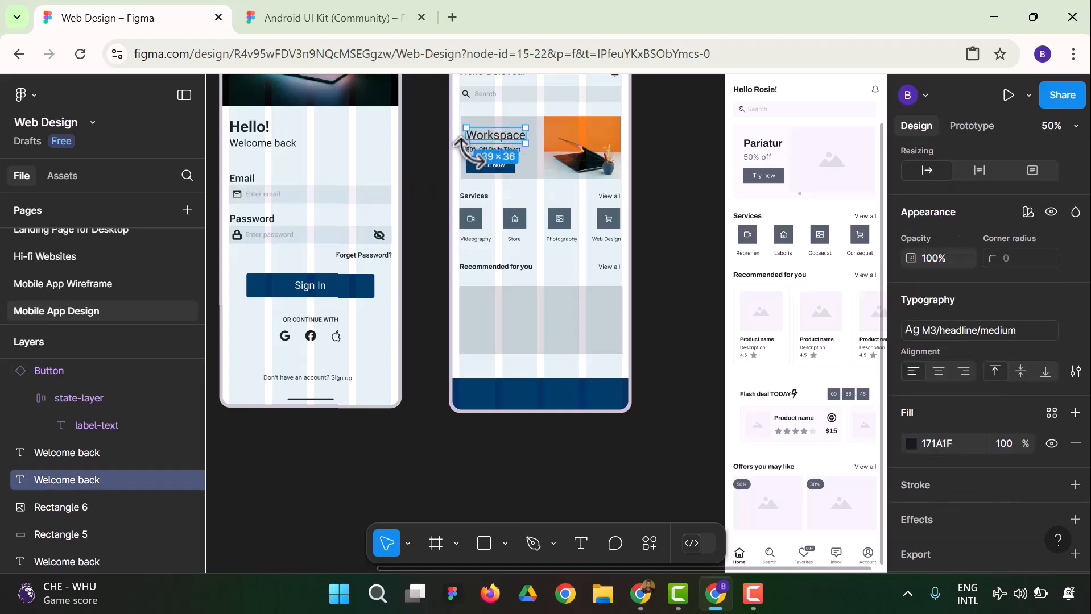
{"action": "left_click", "coordinate": [445, 169]}
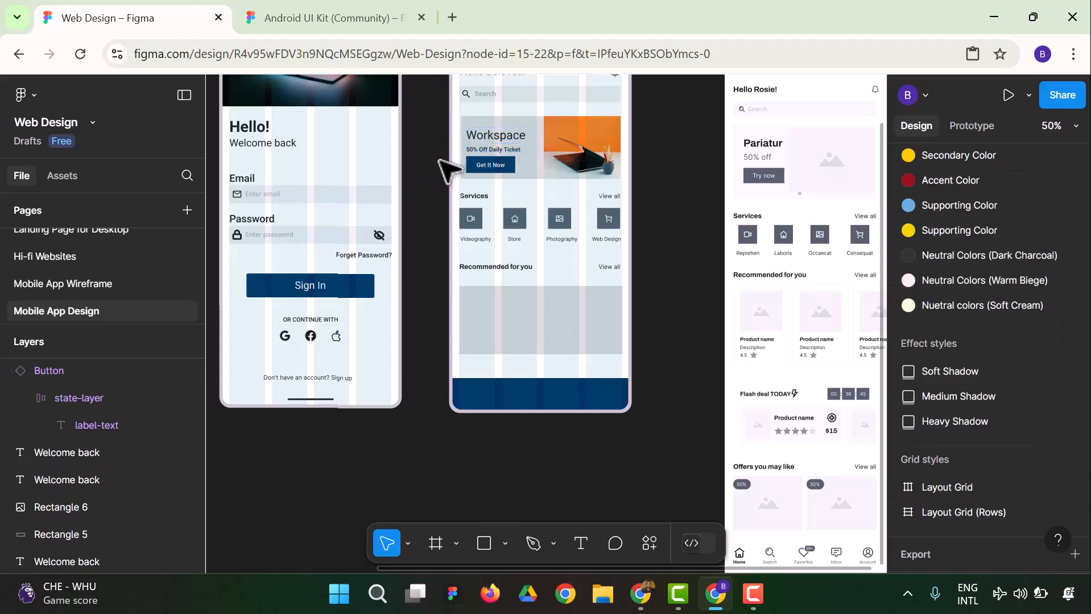
{"action": "left_click", "coordinate": [490, 151]}
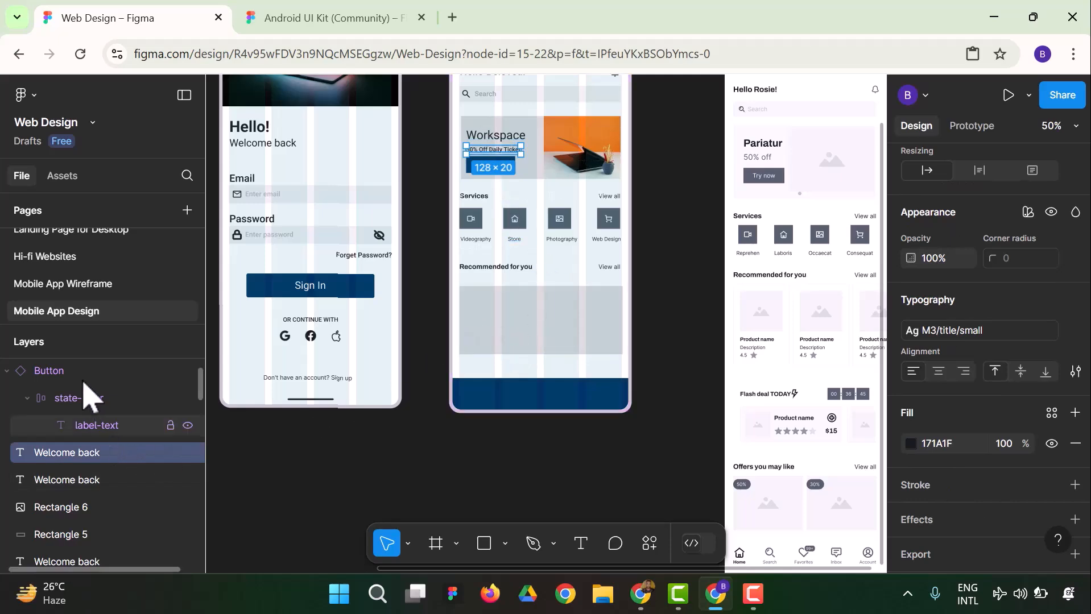
Copy the first service description, "We offer tech education at a cheaper rate…", from the Homepage frame on the Hi-fi Websites page
{"action": "scroll", "coordinate": [76, 264], "scroll_direction": "up", "scroll_amount": 1}
{"action": "left_click", "coordinate": [73, 266]}
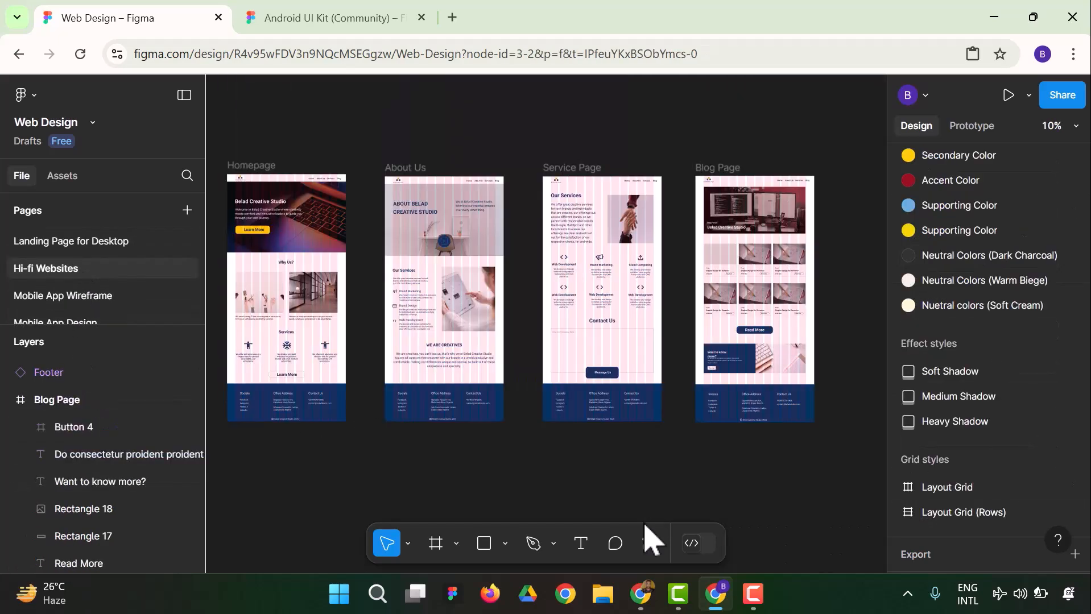
{"action": "left_click", "coordinate": [1073, 126]}
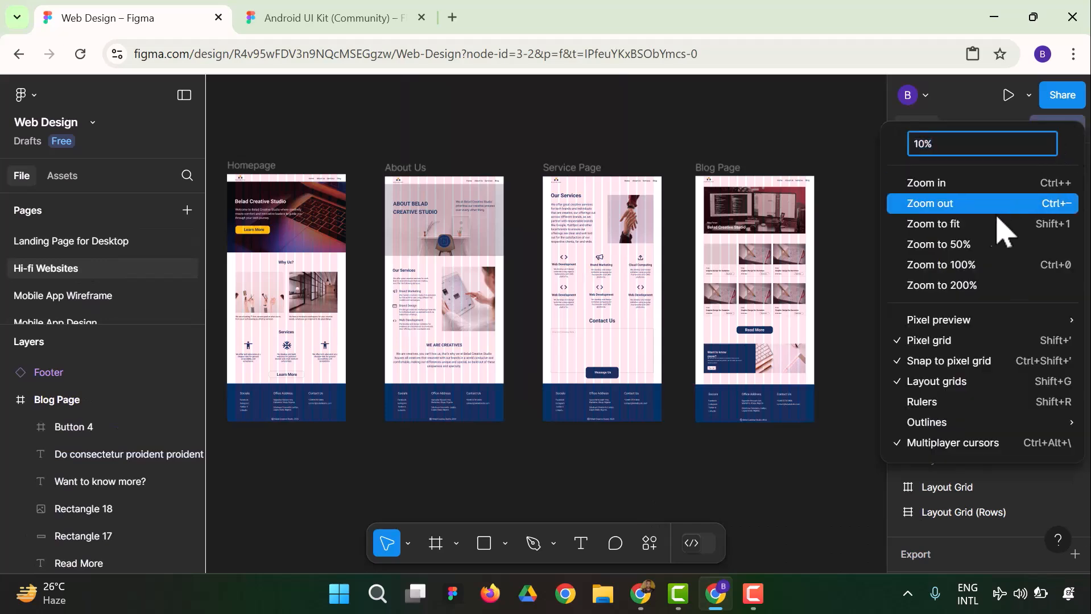
{"action": "left_click", "coordinate": [966, 249]}
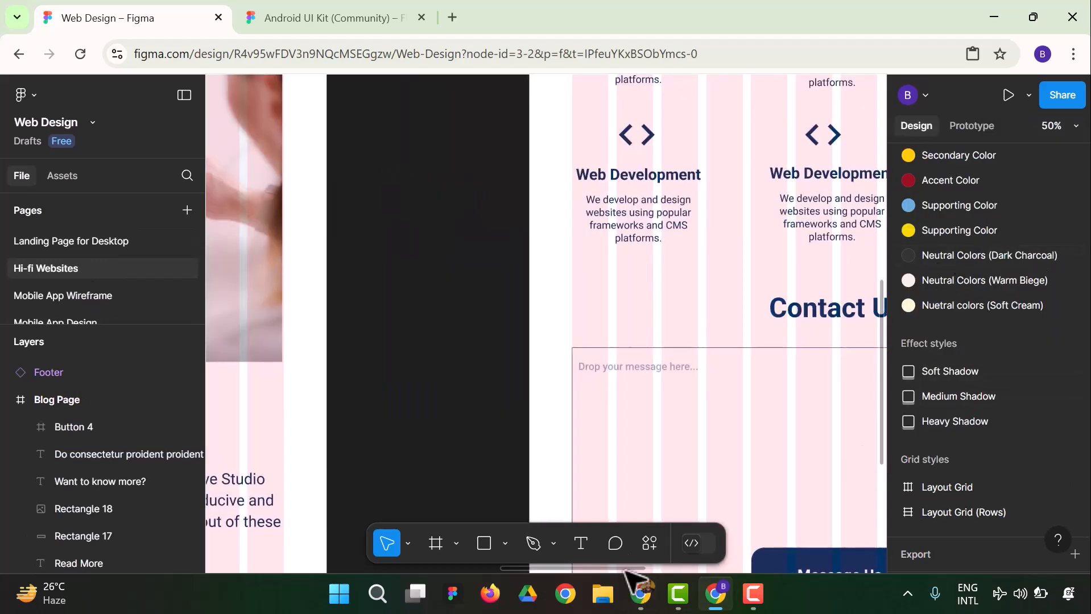
{"action": "left_click_drag", "start_coordinate": [626, 569], "coordinate": [272, 590]}
{"action": "scroll", "coordinate": [546, 336], "scroll_direction": "down", "scroll_amount": 2}
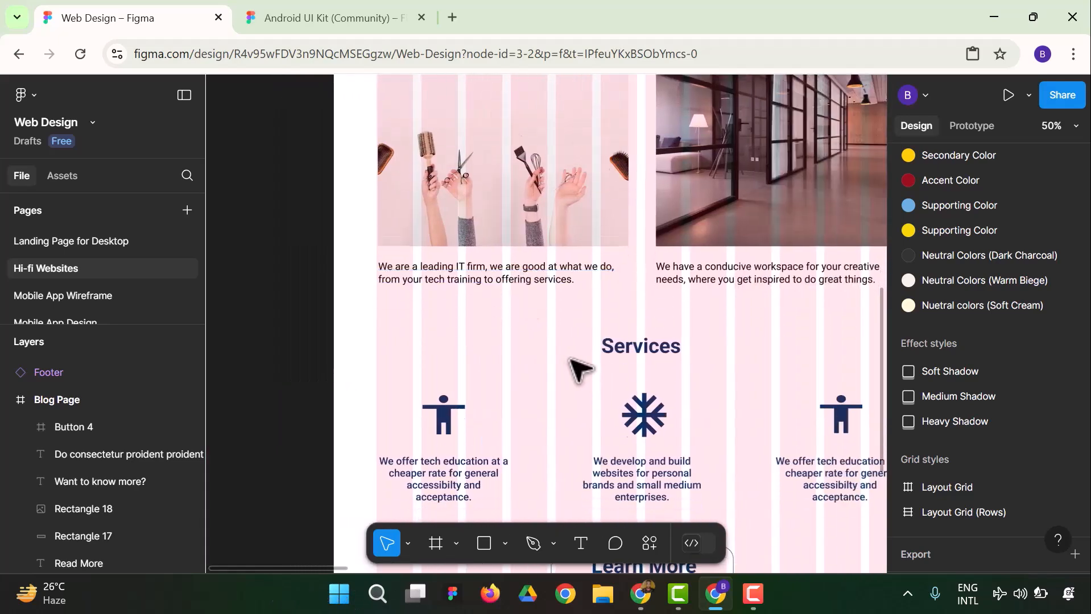
{"action": "scroll", "coordinate": [640, 350], "scroll_direction": "down", "scroll_amount": 5}
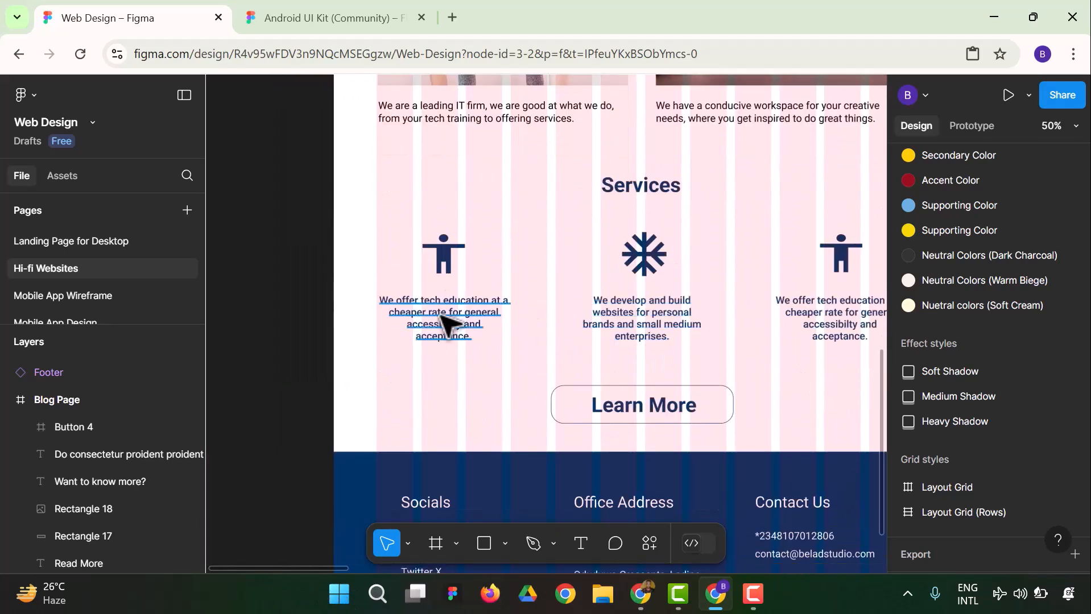
{"action": "left_click", "coordinate": [441, 307]}
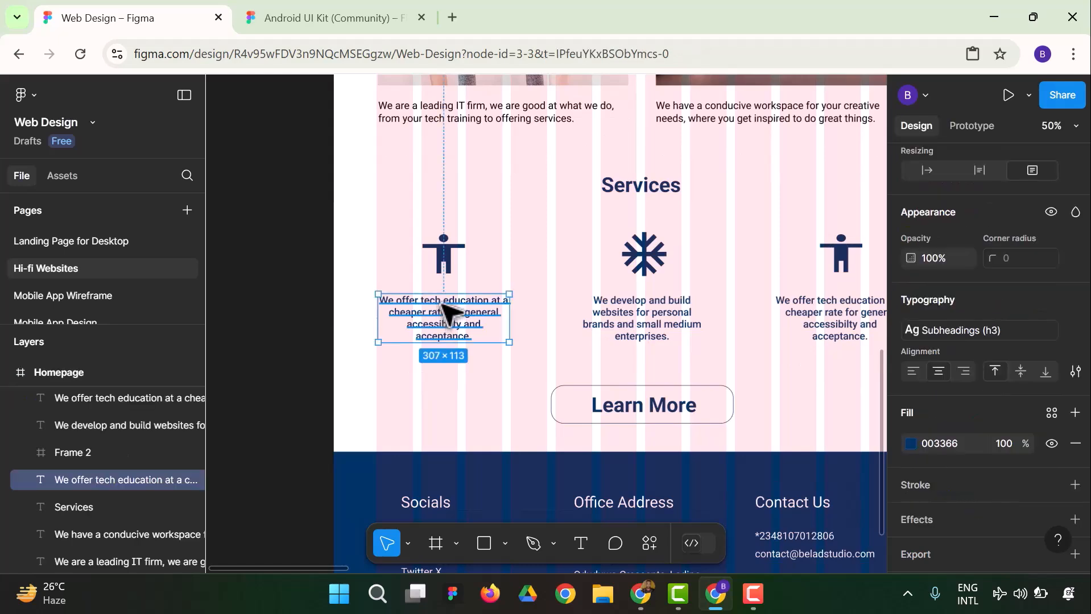
{"action": "right_click", "coordinate": [459, 316]}
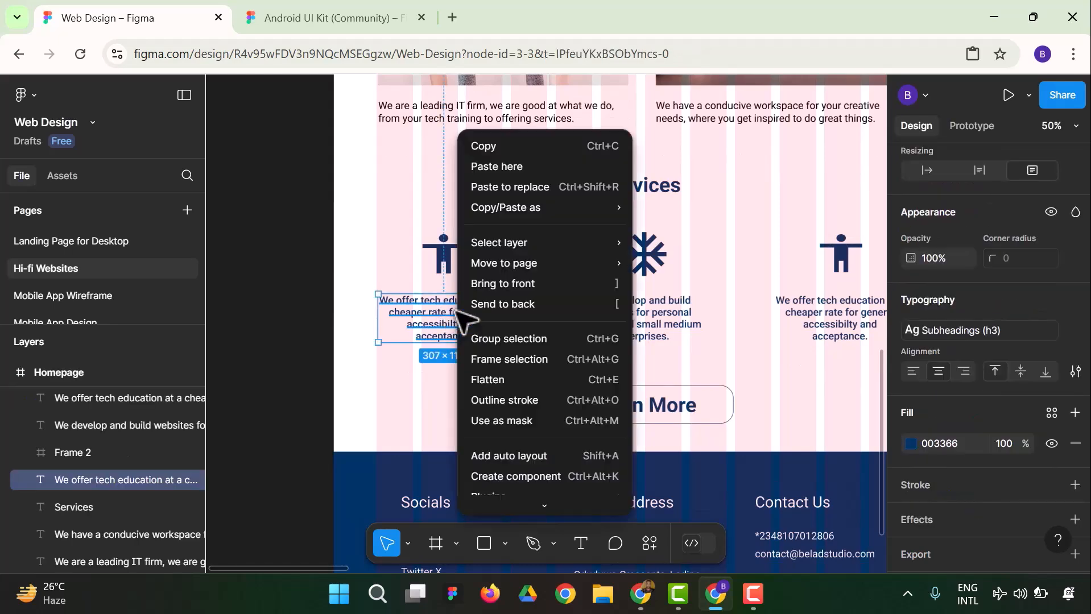
{"action": "left_click", "coordinate": [499, 148]}
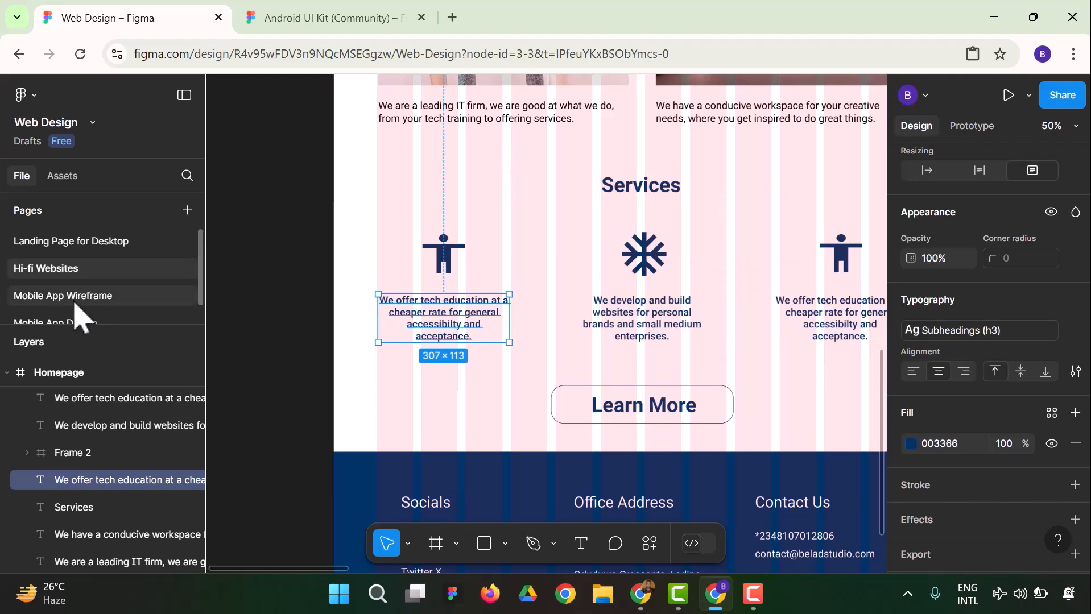
Paste the copied description on the Mobile App Design page and position it over the grey "Recommended for you" rectangle
{"action": "scroll", "coordinate": [79, 302], "scroll_direction": "down", "scroll_amount": 1}
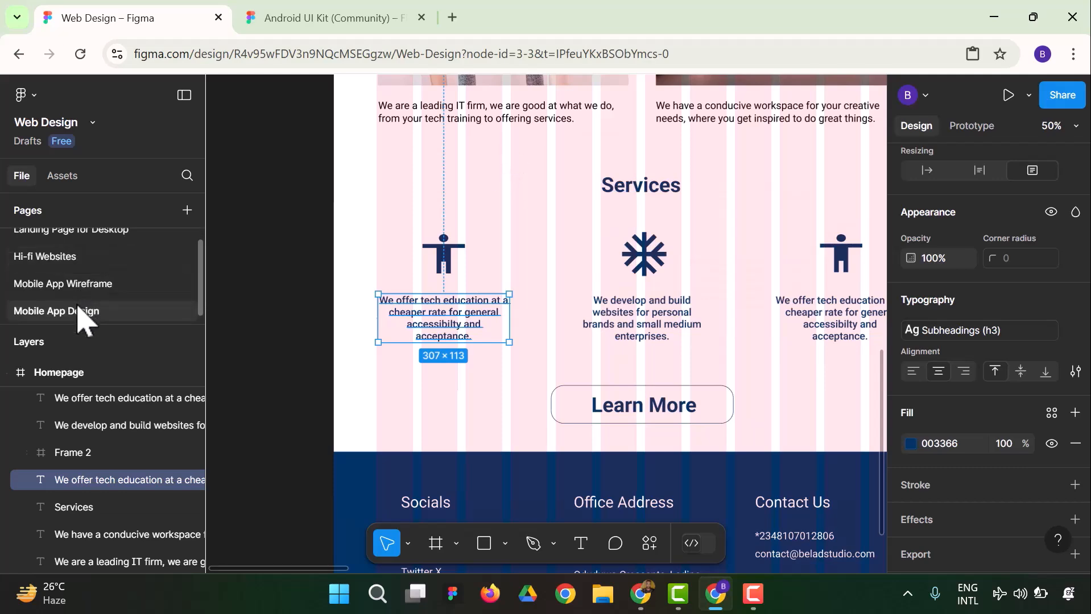
{"action": "left_click", "coordinate": [81, 310]}
{"action": "right_click", "coordinate": [519, 301]}
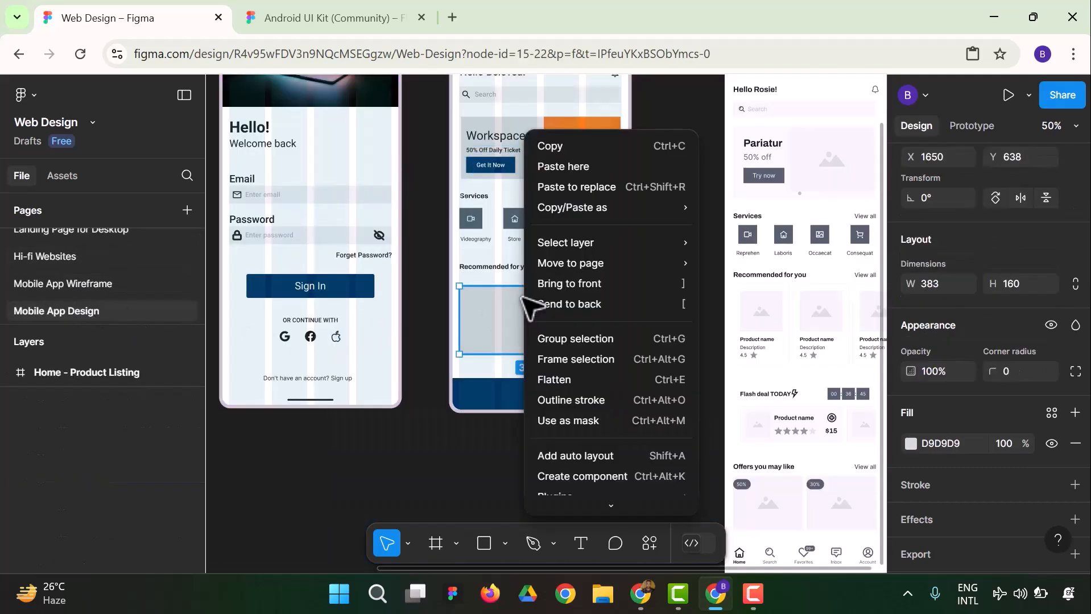
{"action": "left_click", "coordinate": [563, 166]}
{"action": "left_click_drag", "start_coordinate": [600, 337], "coordinate": [526, 330]}
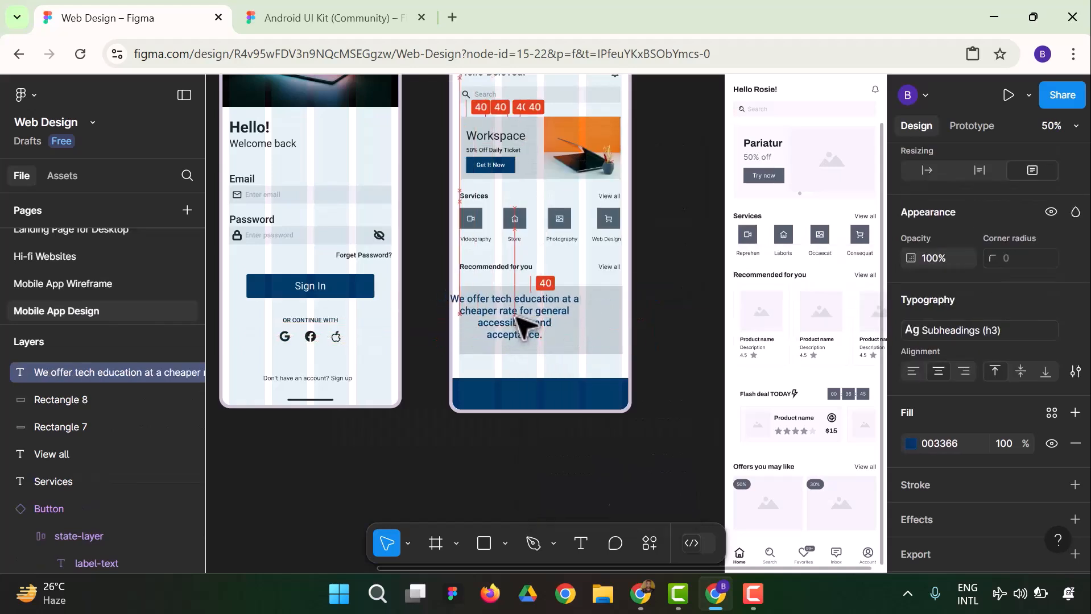
Apply the Material 3 text style M3/headline/small to the pasted tech education paragraph
{"action": "left_click", "coordinate": [942, 330]}
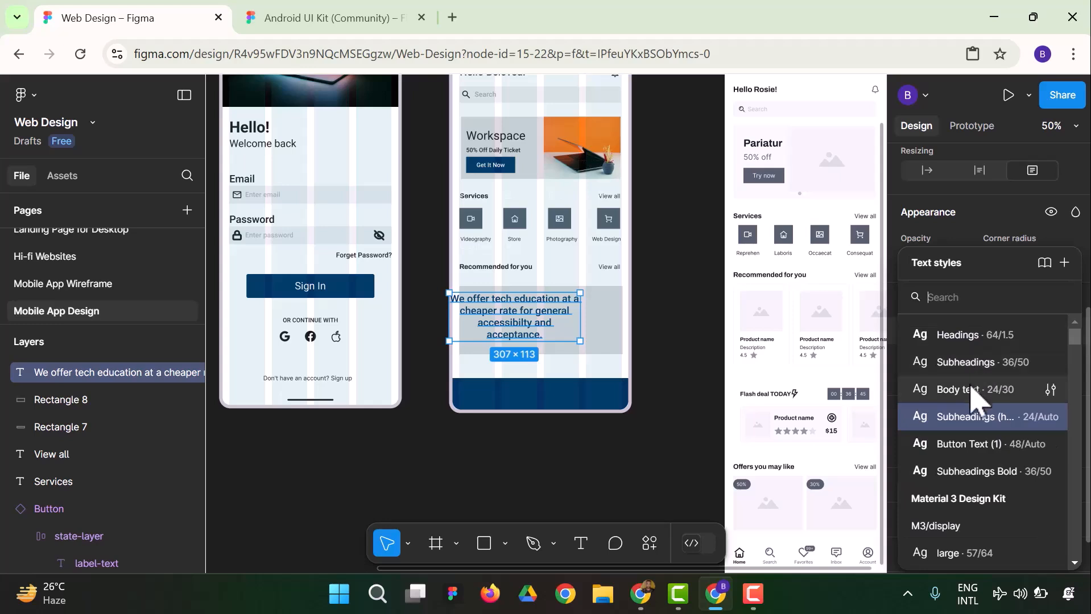
{"action": "scroll", "coordinate": [981, 455], "scroll_direction": "down", "scroll_amount": 3}
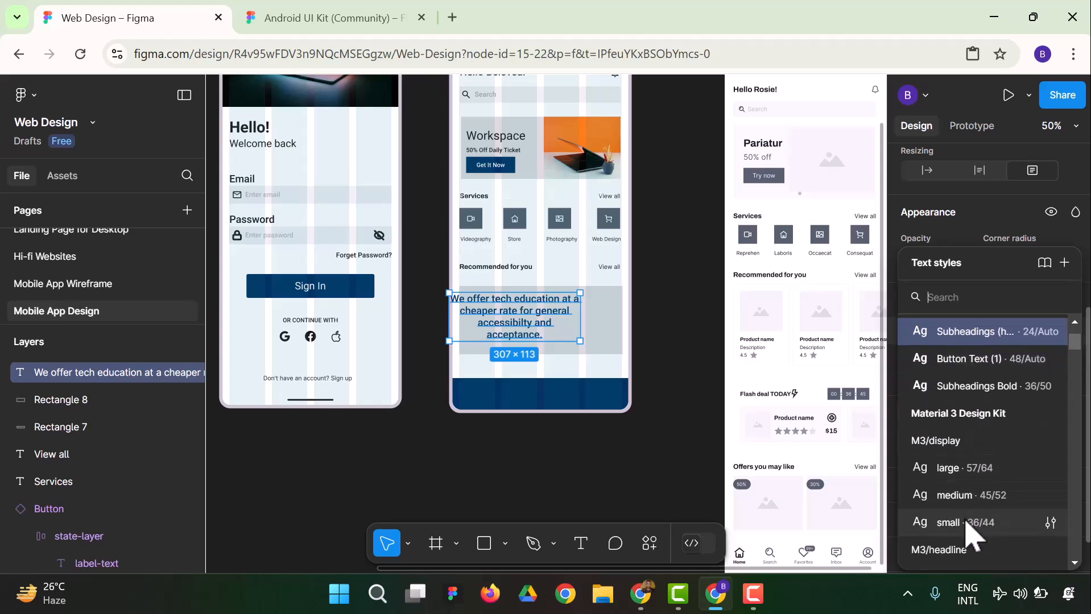
{"action": "scroll", "coordinate": [979, 524], "scroll_direction": "down", "scroll_amount": 3}
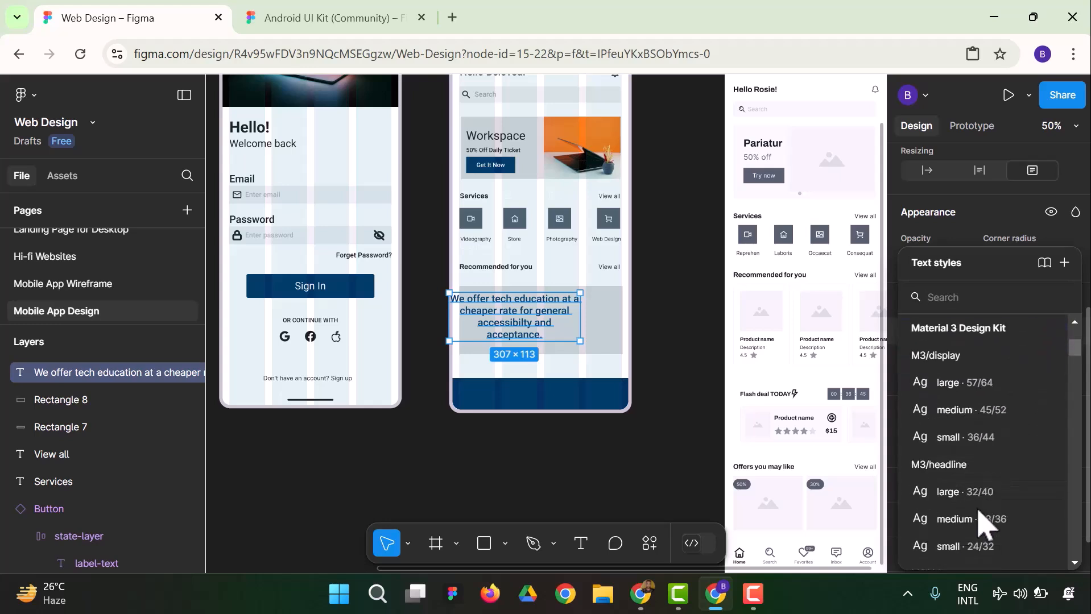
{"action": "left_click", "coordinate": [981, 547]}
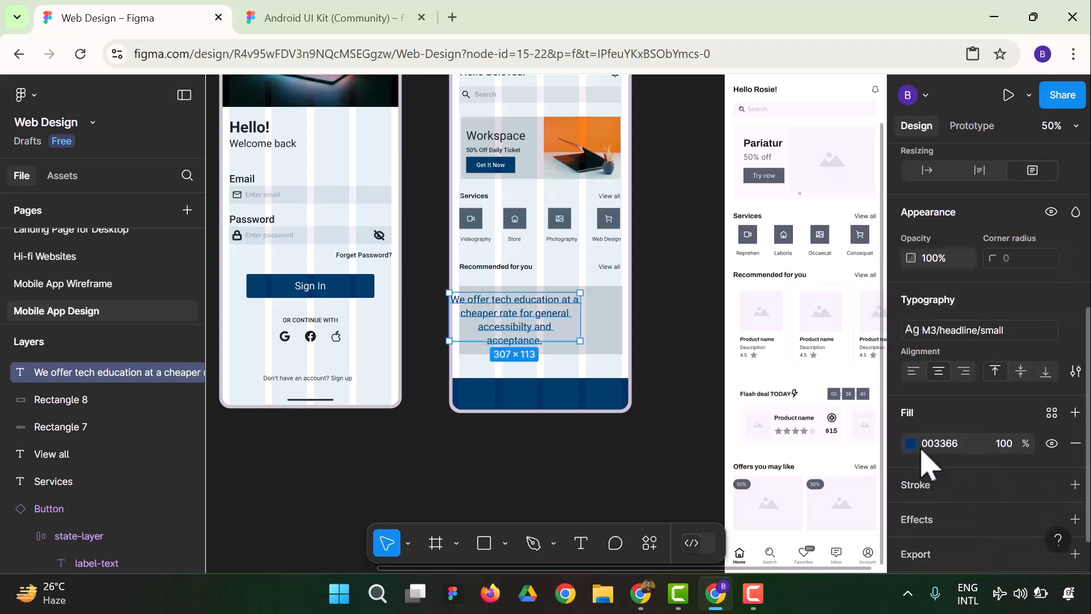
Apply the Material 3 text style M3/title/small to the tech education paragraph
{"action": "left_click", "coordinate": [958, 334]}
{"action": "scroll", "coordinate": [982, 512], "scroll_direction": "down", "scroll_amount": 3}
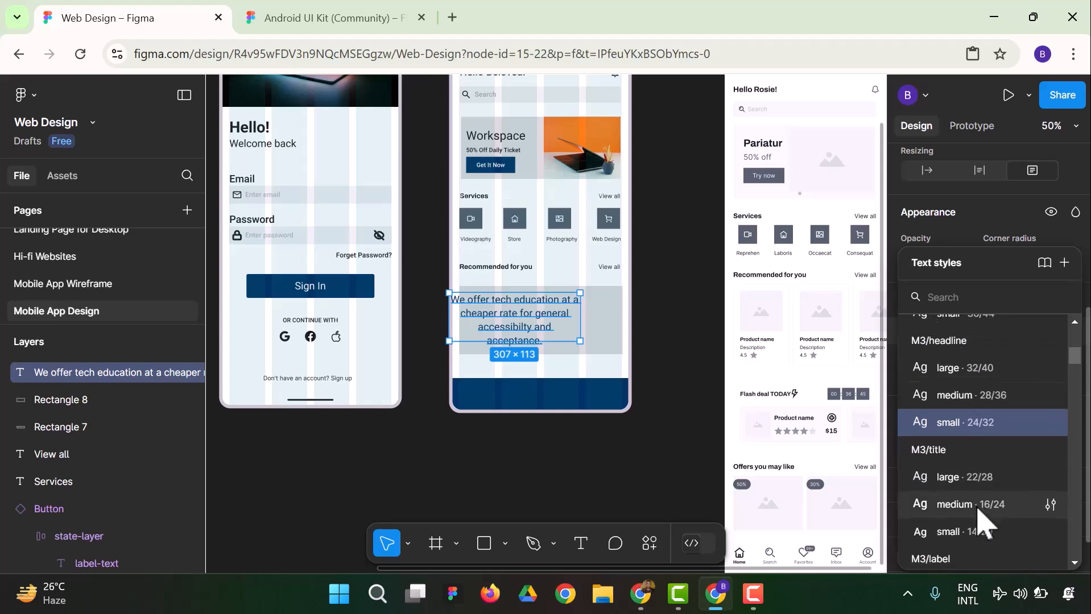
{"action": "left_click", "coordinate": [982, 453]}
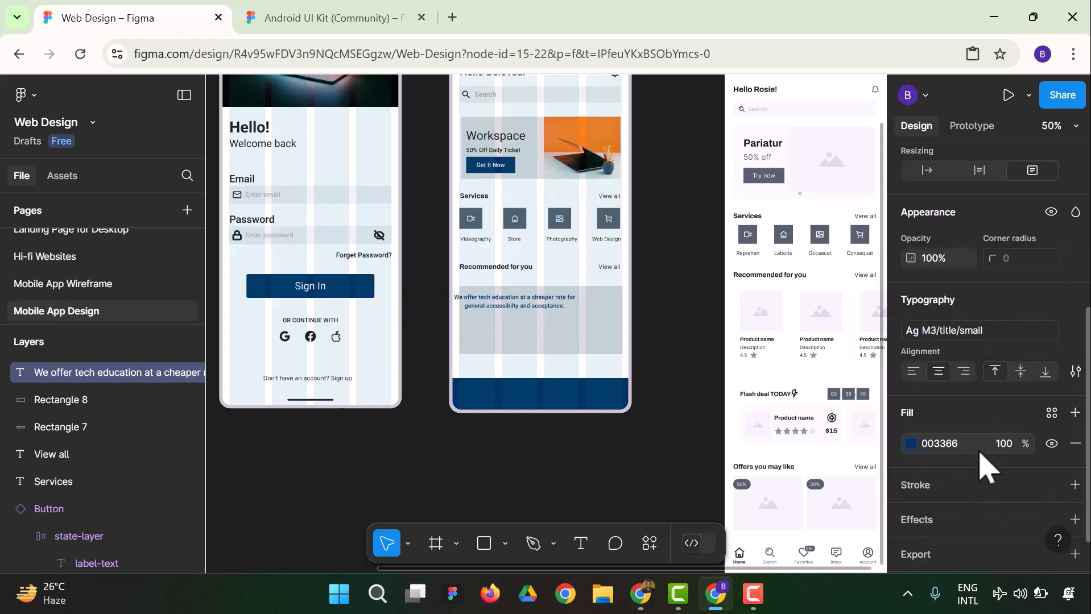
{"action": "left_click", "coordinate": [655, 306]}
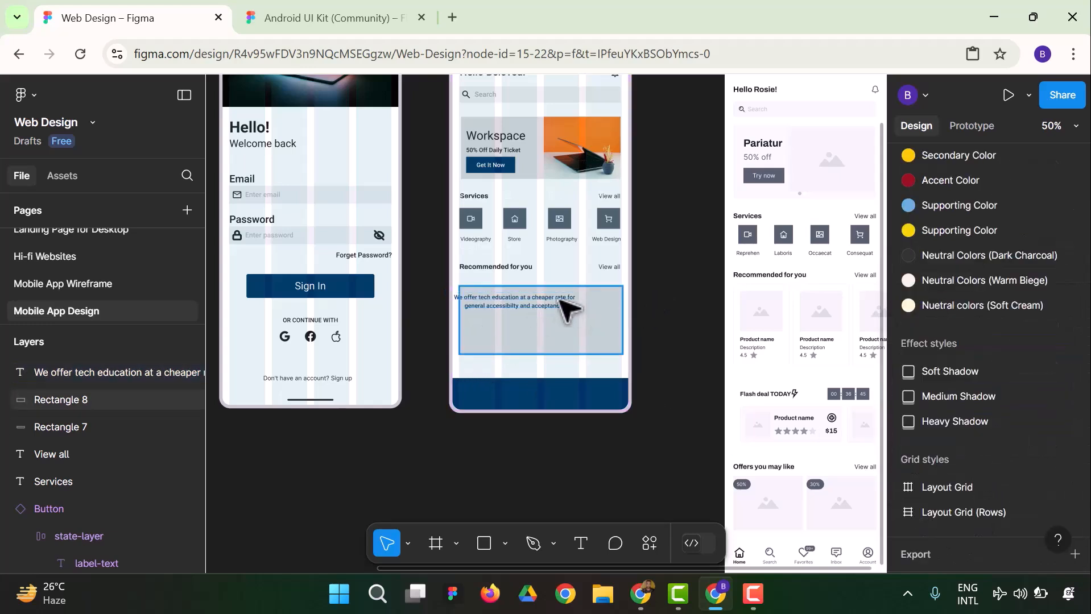
Resize the tech education paragraph to about 165 × 113, place it in the left half of the grey recommended rectangle, and left-align its text
{"action": "left_click_drag", "start_coordinate": [533, 306], "coordinate": [511, 307]}
{"action": "left_click", "coordinate": [662, 304]}
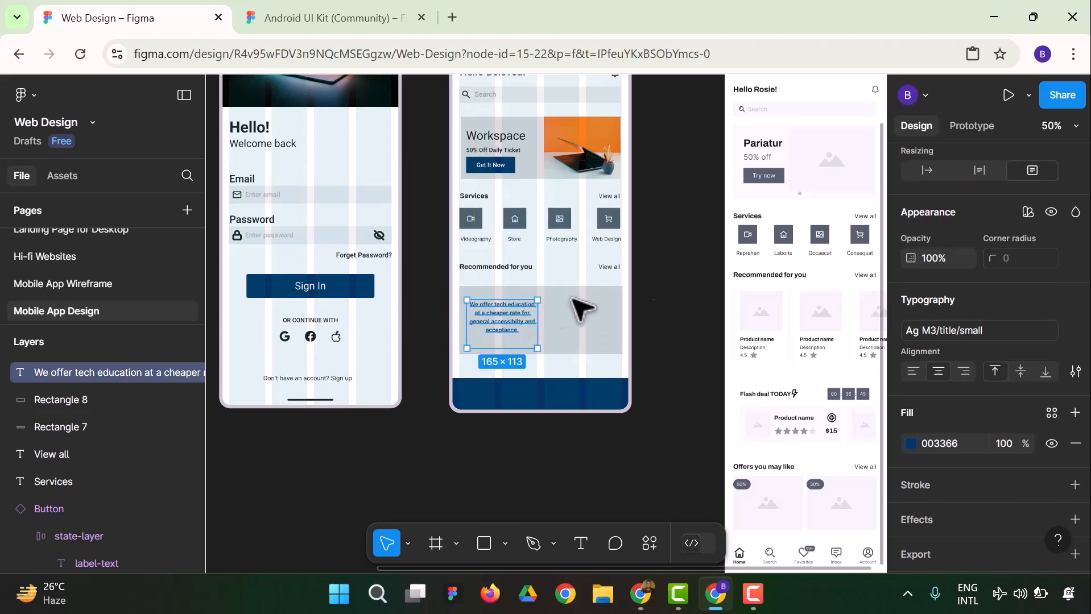
{"action": "left_click", "coordinate": [913, 371]}
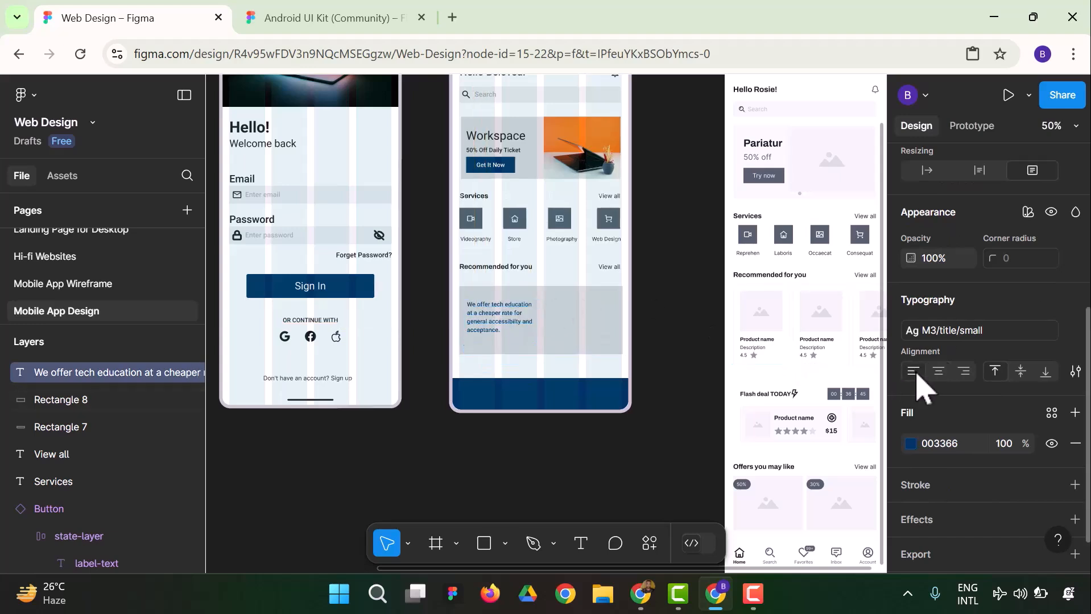
{"action": "left_click", "coordinate": [699, 372]}
{"action": "left_click", "coordinate": [516, 319]}
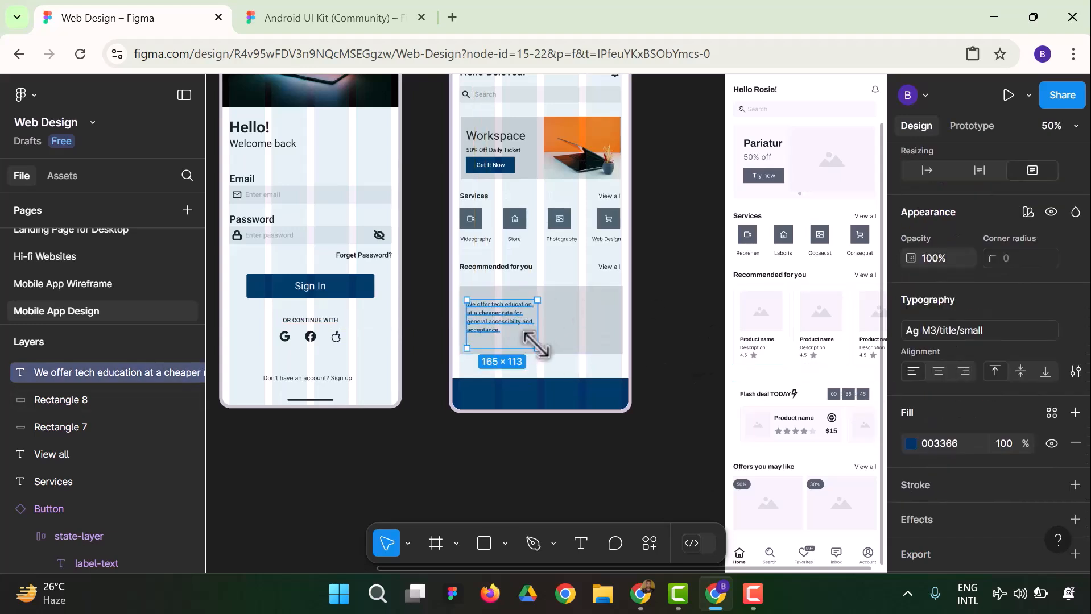
{"action": "left_click", "coordinate": [441, 356]}
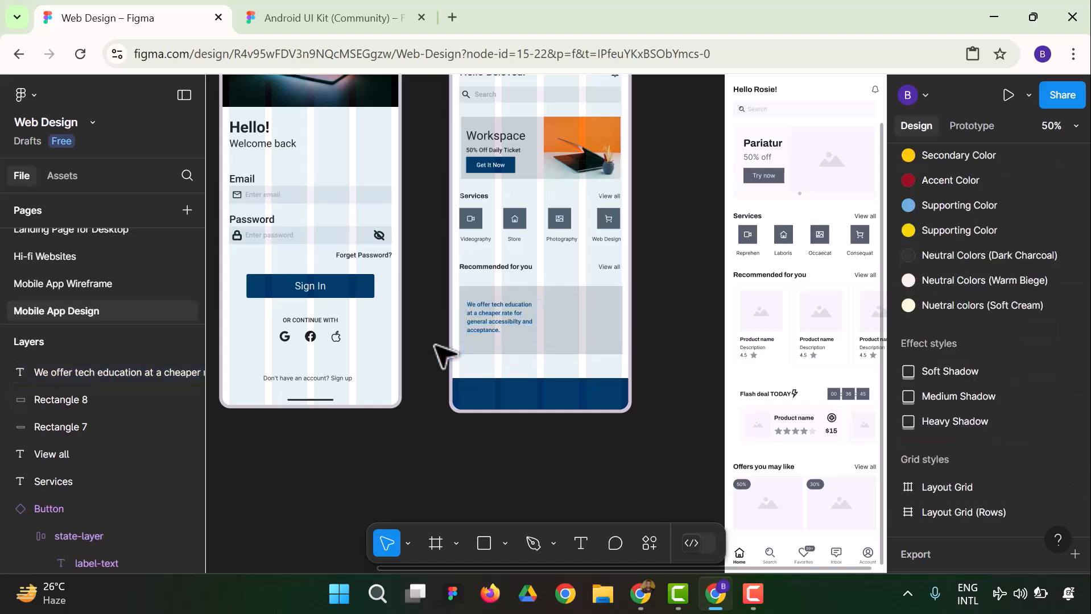
Change the tech education paragraph's fill to the dark colour 171A1F from the colours on this page
{"action": "left_click", "coordinate": [495, 318]}
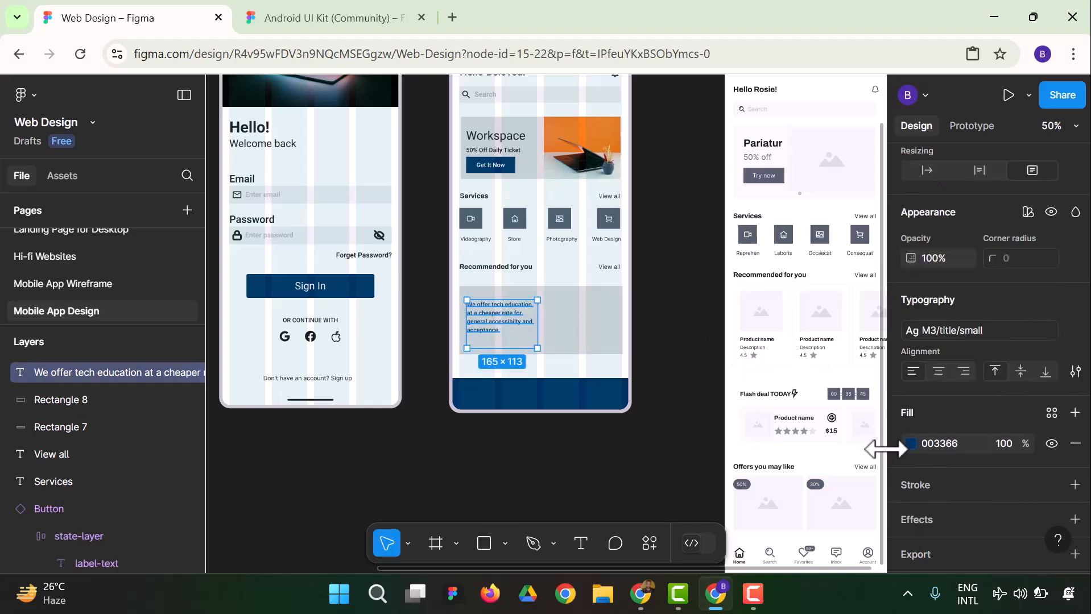
{"action": "left_click", "coordinate": [911, 445]}
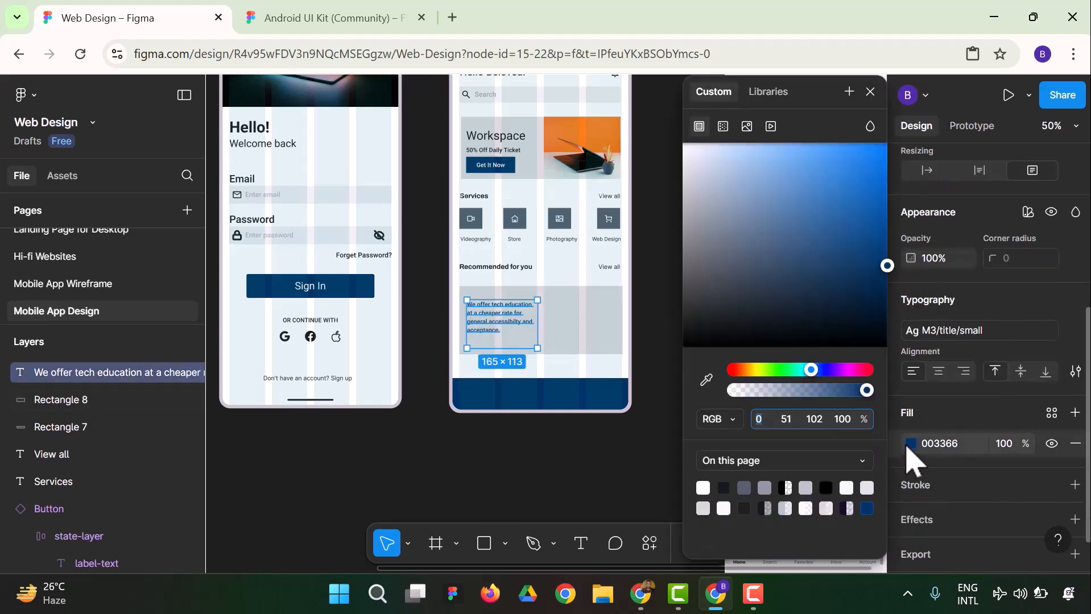
{"action": "left_click", "coordinate": [728, 490]}
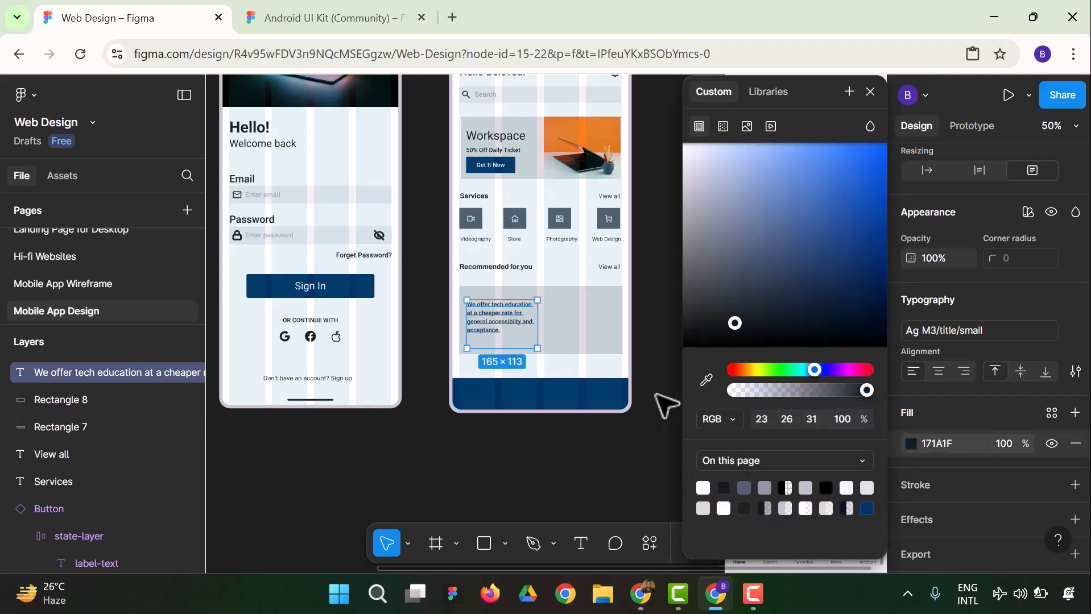
{"action": "left_click", "coordinate": [448, 301]}
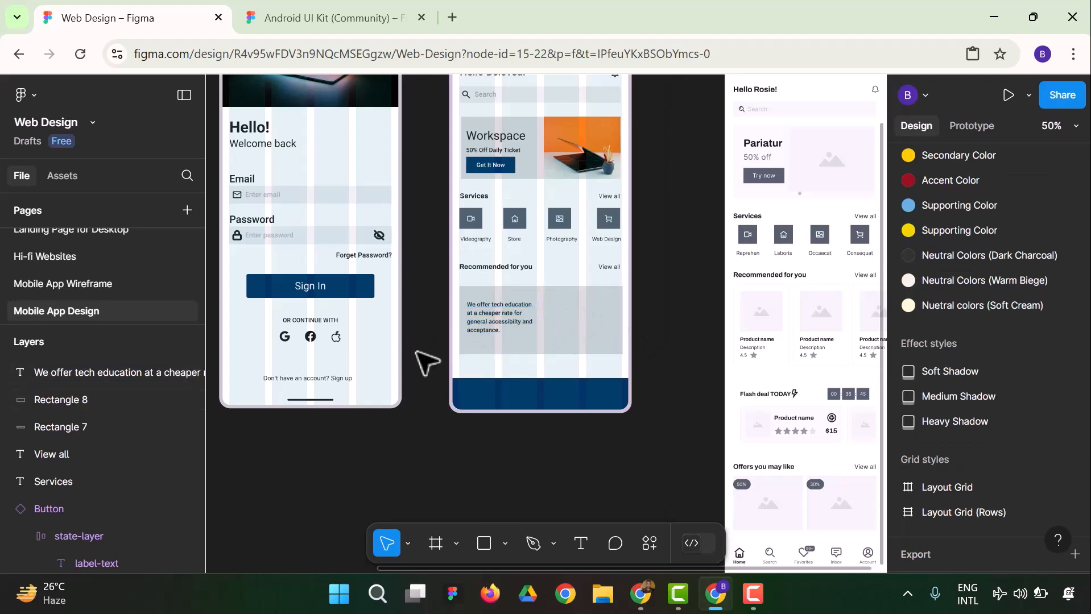
Draw a rectangle about 185 × 160 over the right half of the grey recommended card and open the Unsplash plugin
{"action": "left_click", "coordinate": [485, 544]}
{"action": "left_click_drag", "start_coordinate": [544, 287], "coordinate": [624, 356]}
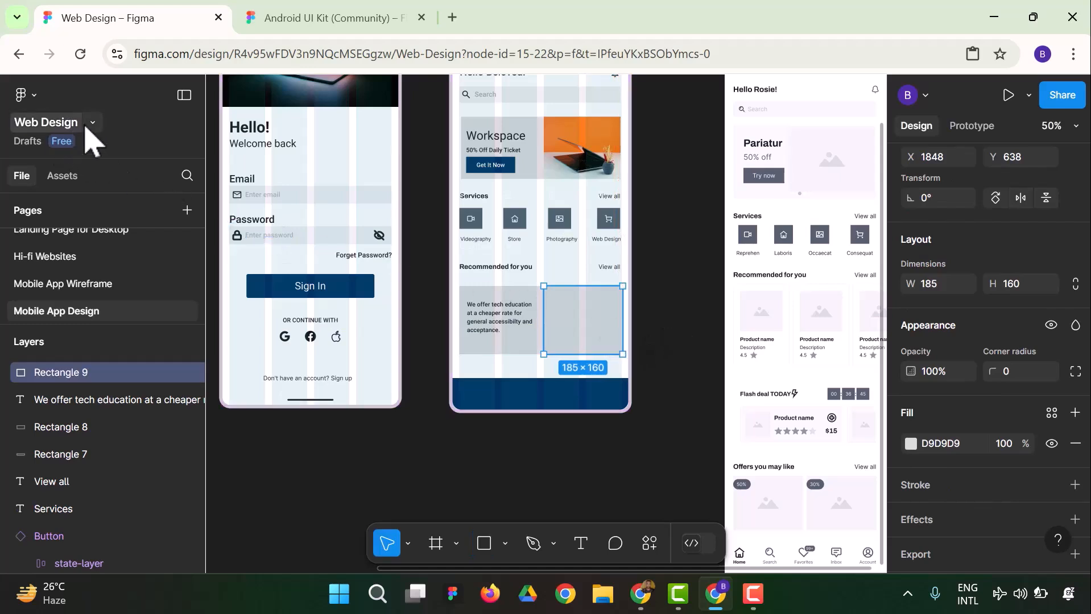
{"action": "left_click", "coordinate": [23, 94]}
{"action": "mouse_move", "coordinate": [116, 359]}
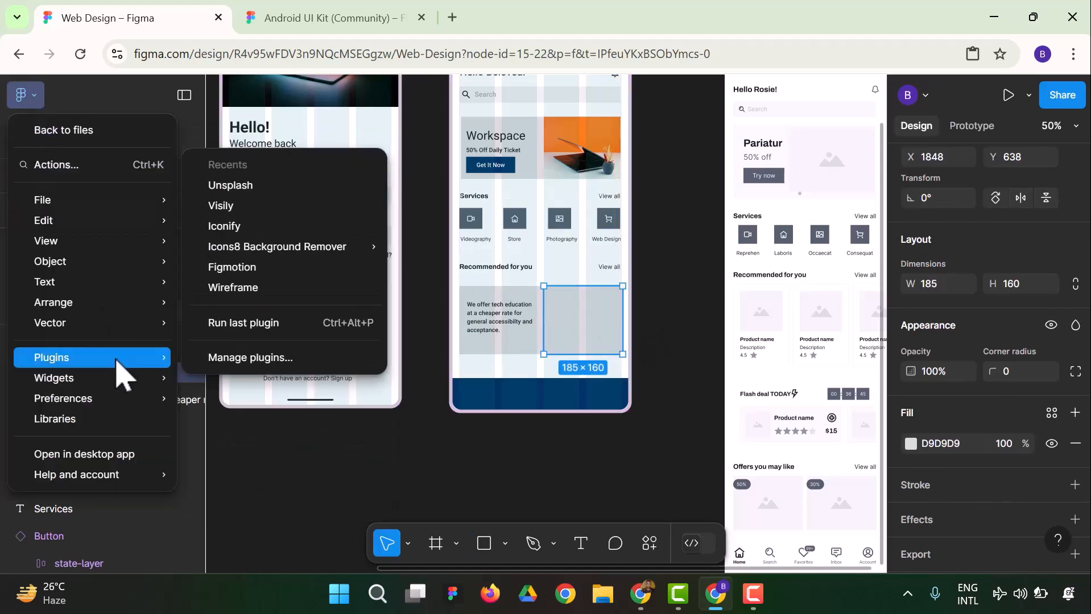
{"action": "mouse_move", "coordinate": [124, 383]}
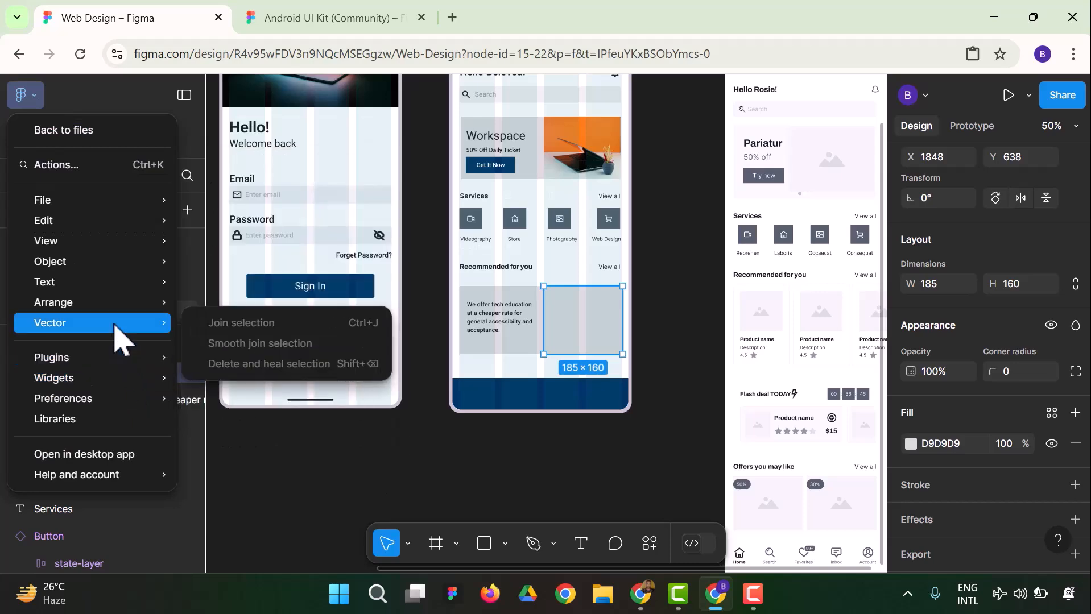
{"action": "mouse_move", "coordinate": [147, 310]}
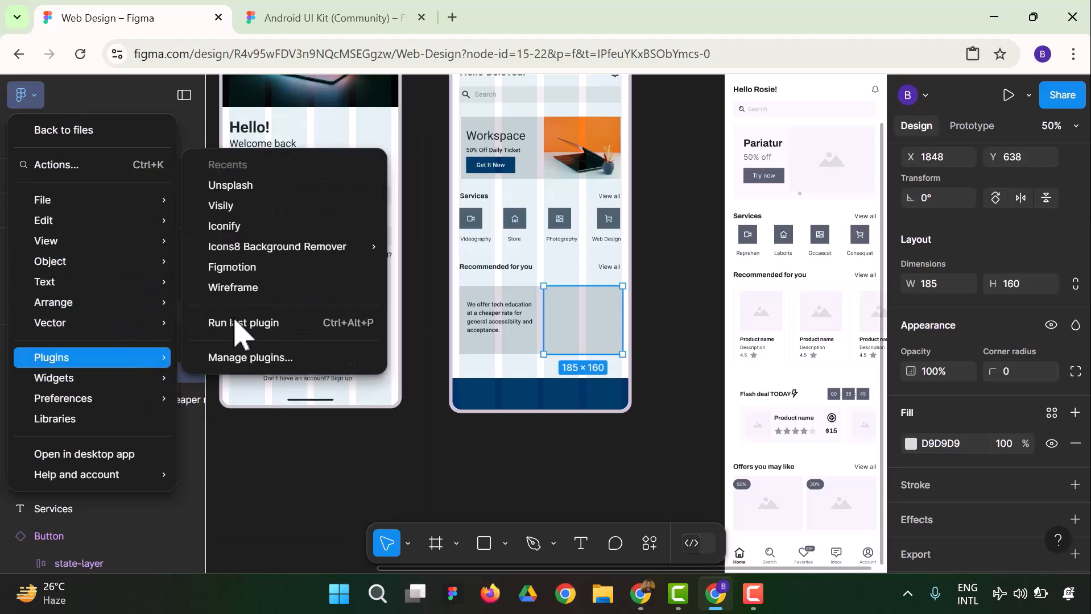
{"action": "left_click", "coordinate": [245, 192]}
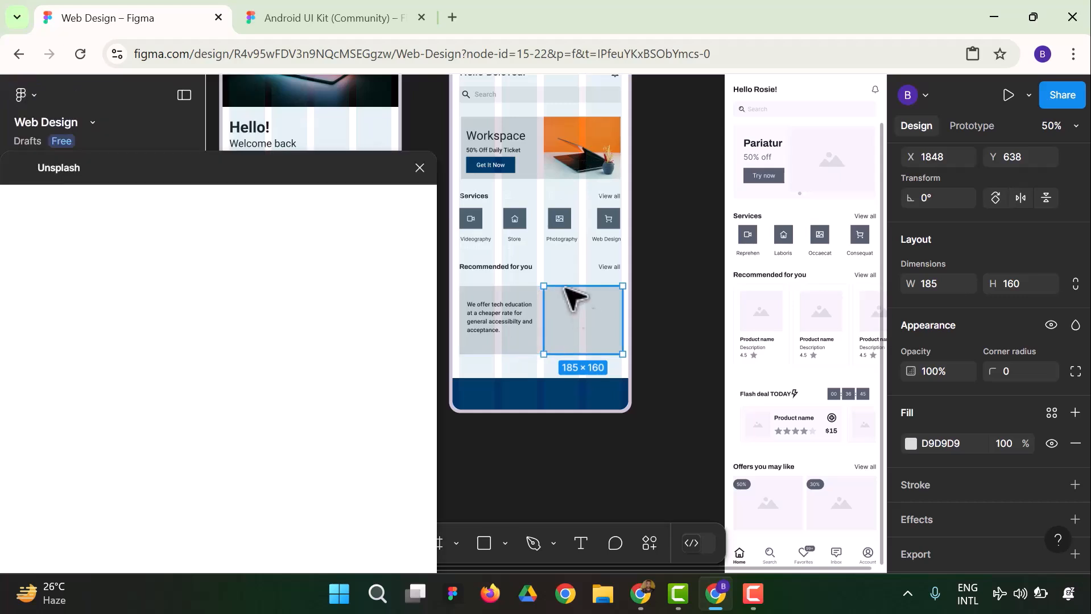
Search Unsplash for "education" and fill the new rectangle with the photo of three people sitting at a table with a laptop
{"action": "left_click", "coordinate": [210, 239]}
{"action": "type", "text": "edu"}
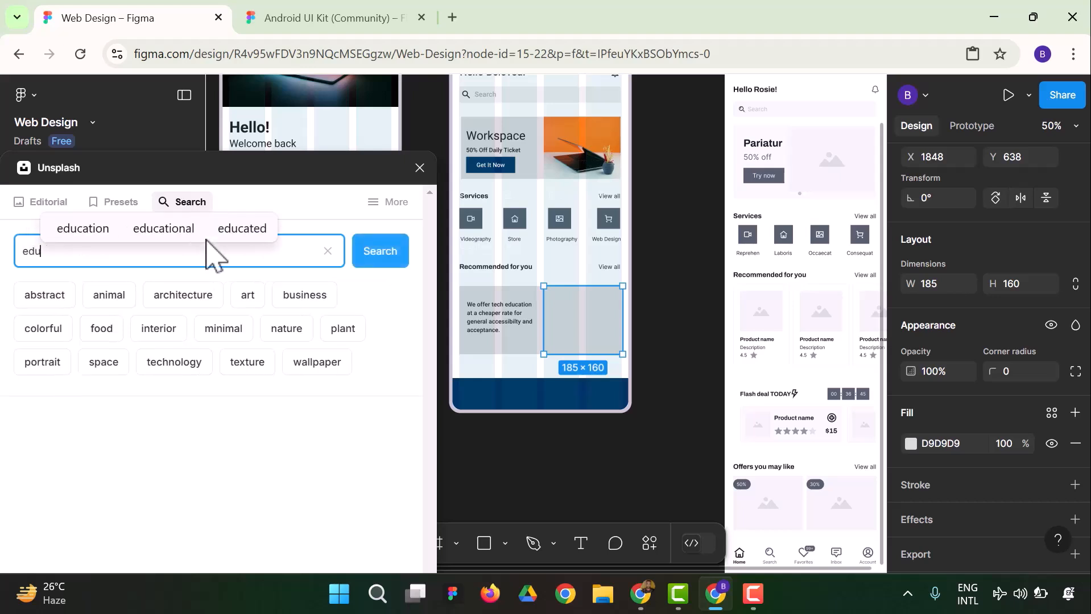
{"action": "type", "text": "cation"}
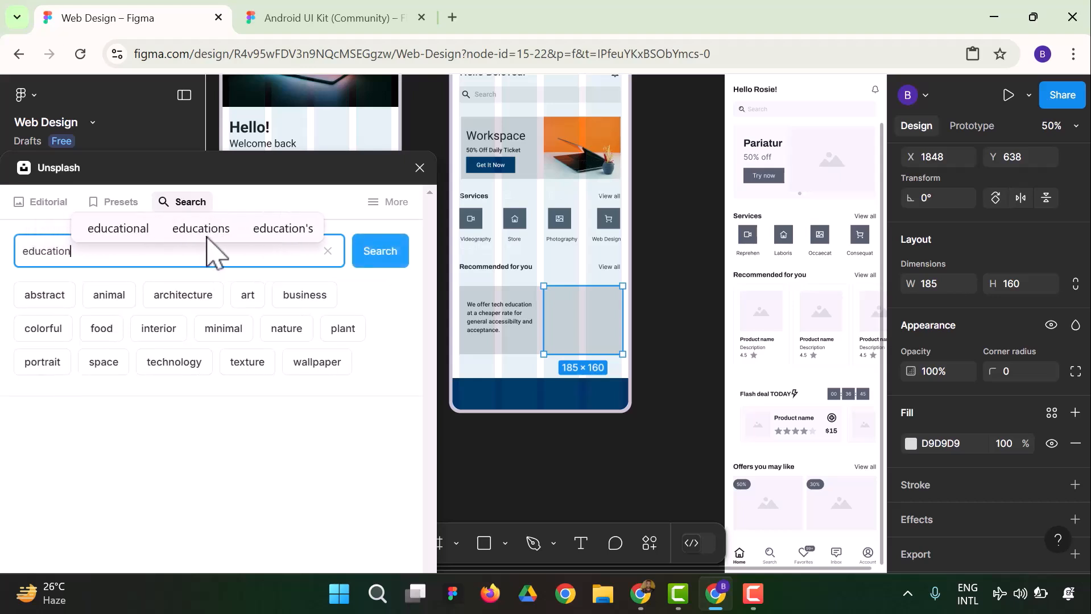
{"action": "key", "text": "Return"}
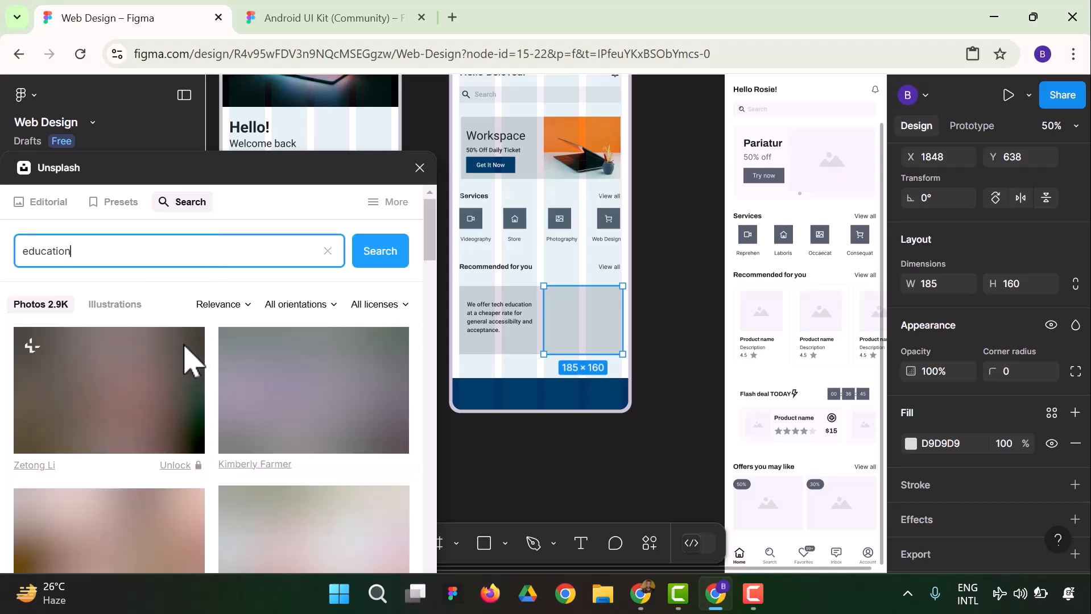
{"action": "scroll", "coordinate": [96, 336], "scroll_direction": "down", "scroll_amount": 2}
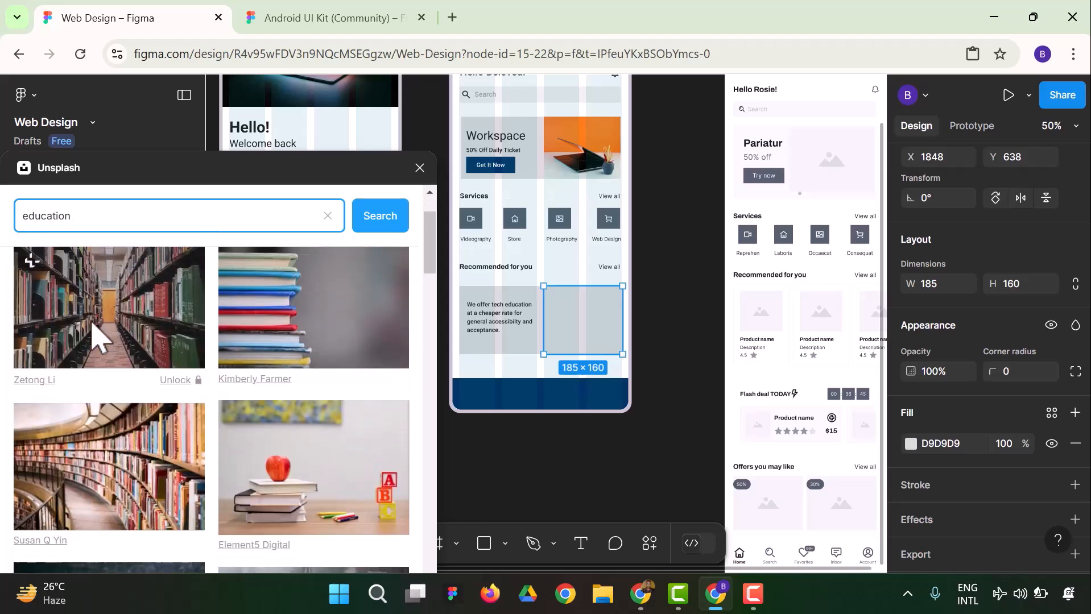
{"action": "scroll", "coordinate": [224, 390], "scroll_direction": "down", "scroll_amount": 6}
{"action": "left_click_drag", "start_coordinate": [224, 390], "coordinate": [357, 359]}
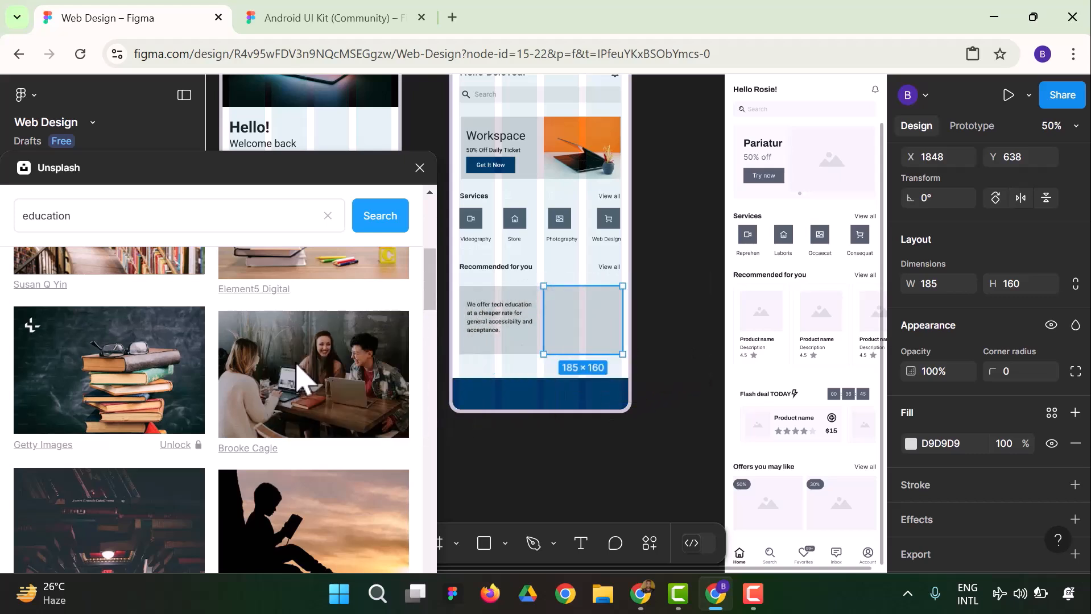
{"action": "left_click_drag", "start_coordinate": [300, 378], "coordinate": [575, 348]}
{"action": "left_click", "coordinate": [694, 343]}
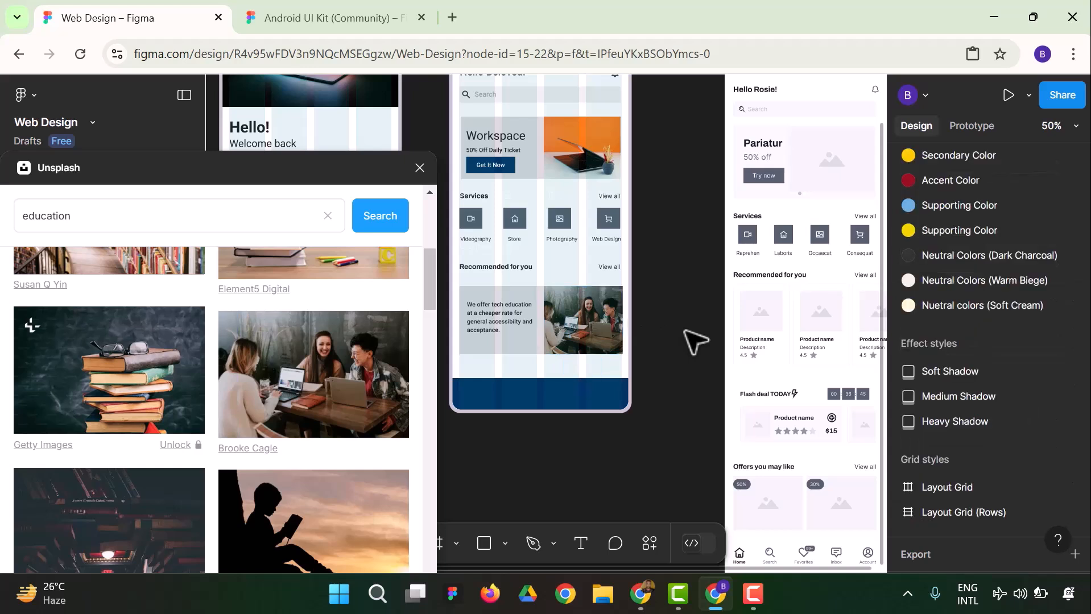
{"action": "left_click", "coordinate": [420, 167]}
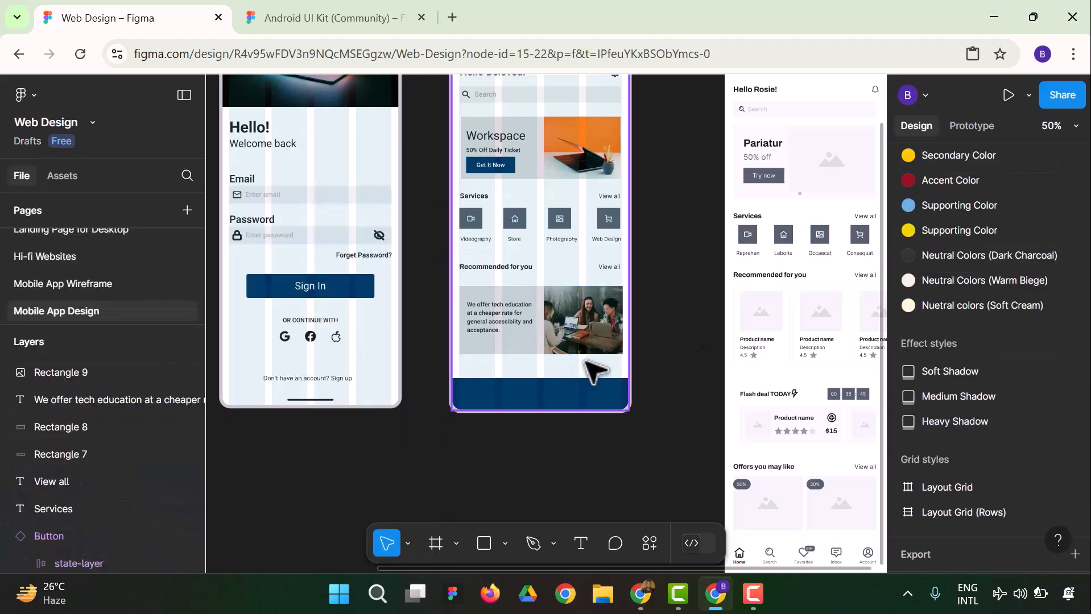
Move the dark blue bottom bar up slightly and shorten the Homepage frame to 412 × 868 so it ends at the bar
{"action": "scroll", "coordinate": [700, 350], "scroll_direction": "up", "scroll_amount": 1}
{"action": "scroll", "coordinate": [700, 350], "scroll_direction": "up", "scroll_amount": 1}
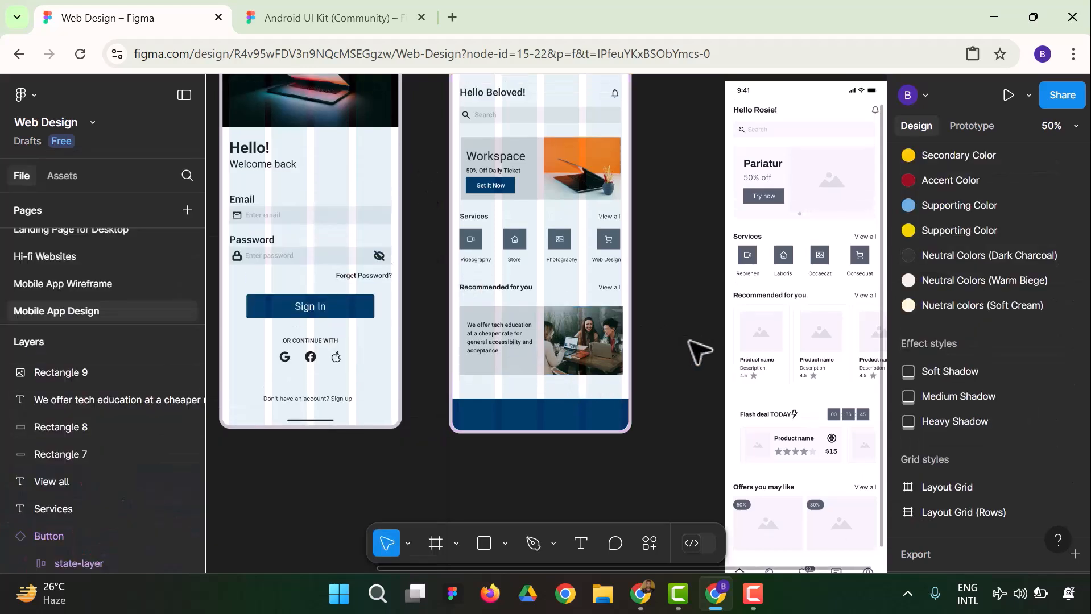
{"action": "left_click_drag", "start_coordinate": [512, 426], "coordinate": [518, 416]}
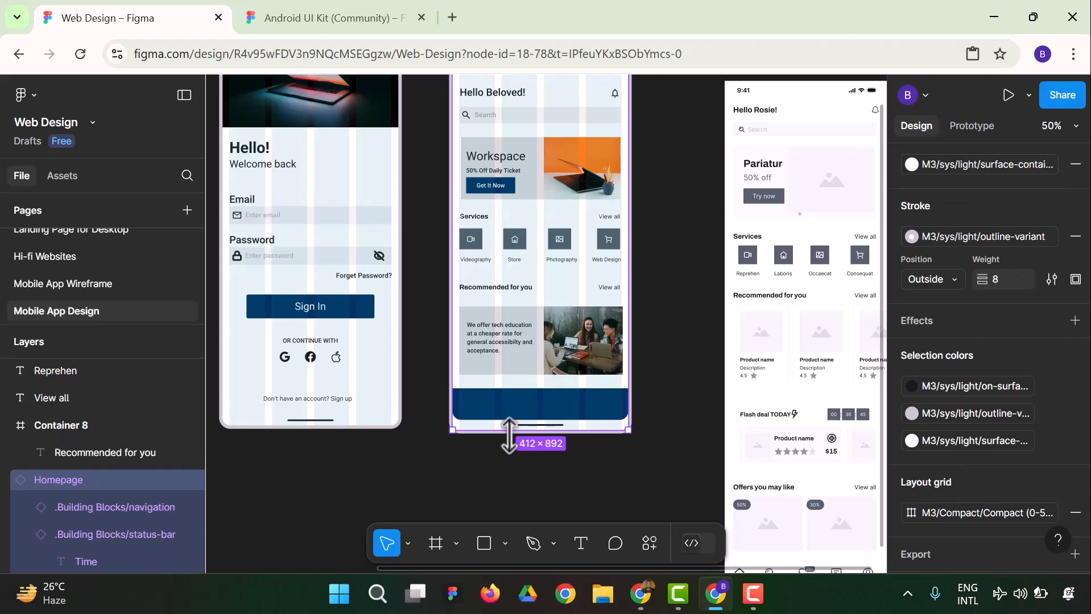
{"action": "left_click_drag", "start_coordinate": [508, 430], "coordinate": [508, 420]}
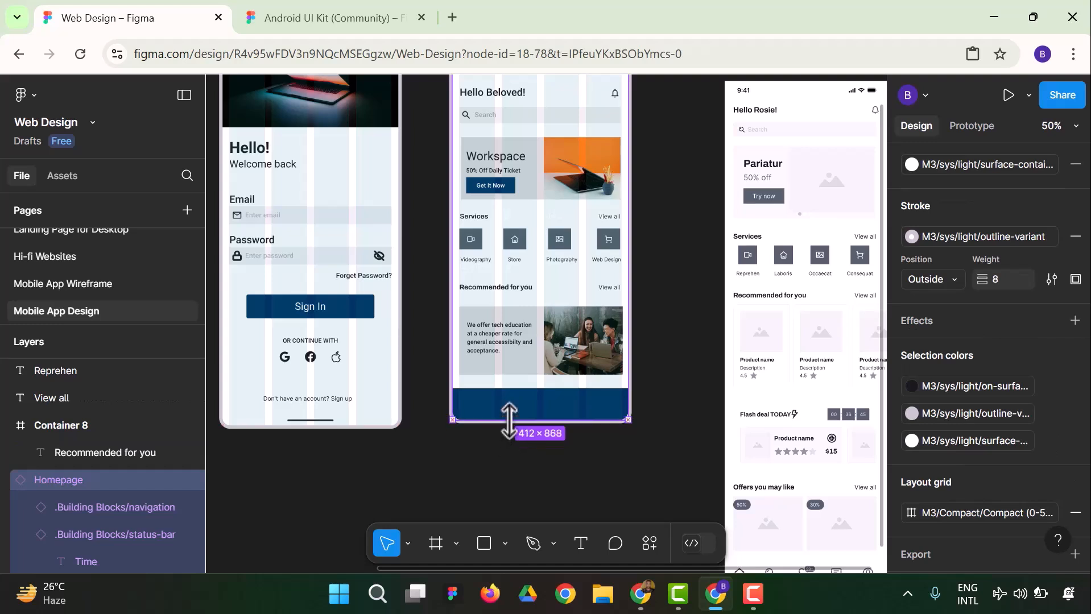
{"action": "left_click", "coordinate": [667, 332]}
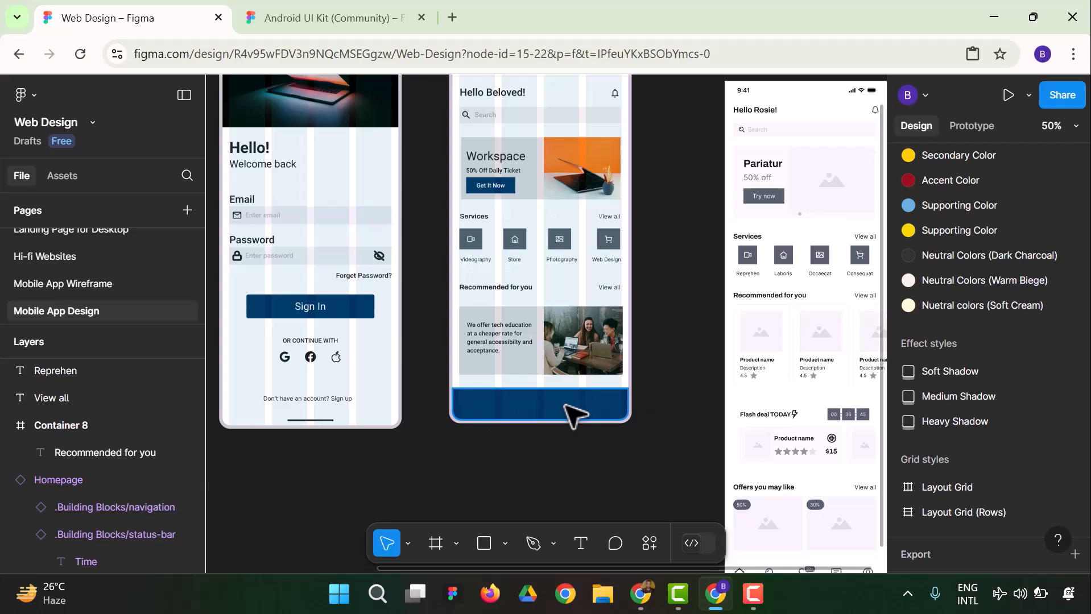
{"action": "scroll", "coordinate": [640, 375], "scroll_direction": "up", "scroll_amount": 2}
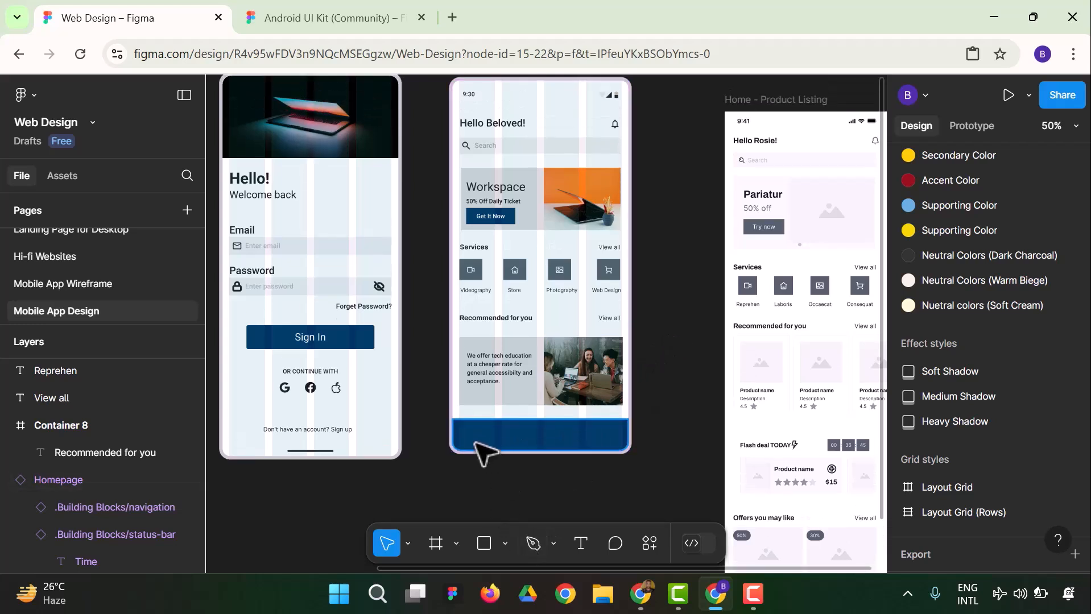